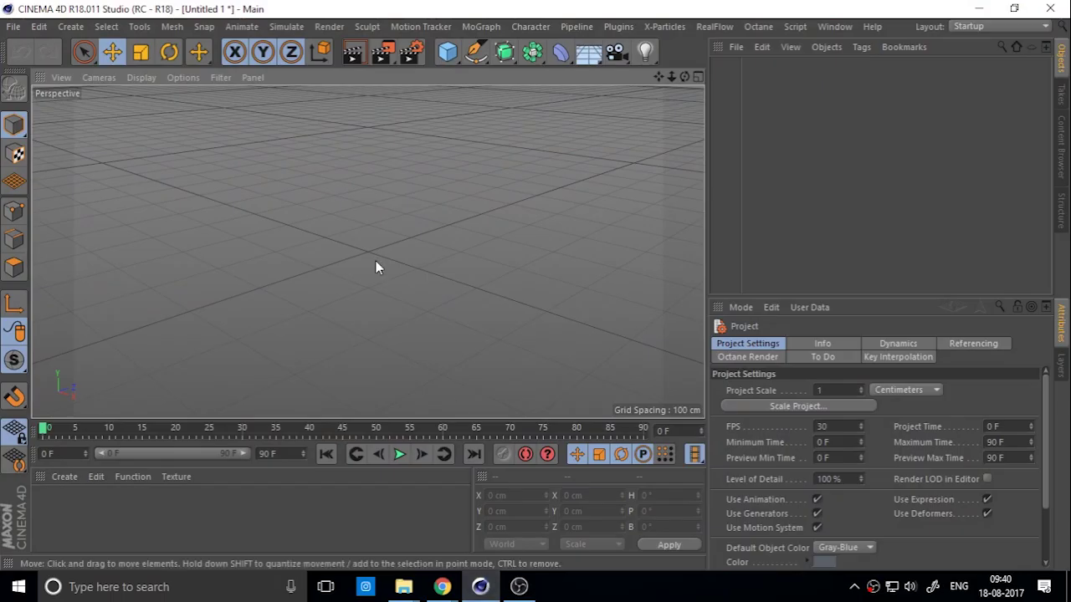
- Browse the content library to the Packaging folder within the Visualize 3D Objects presets
left_click(1061, 146)
double_click(941, 83)
scroll(932, 142, "down", 3)
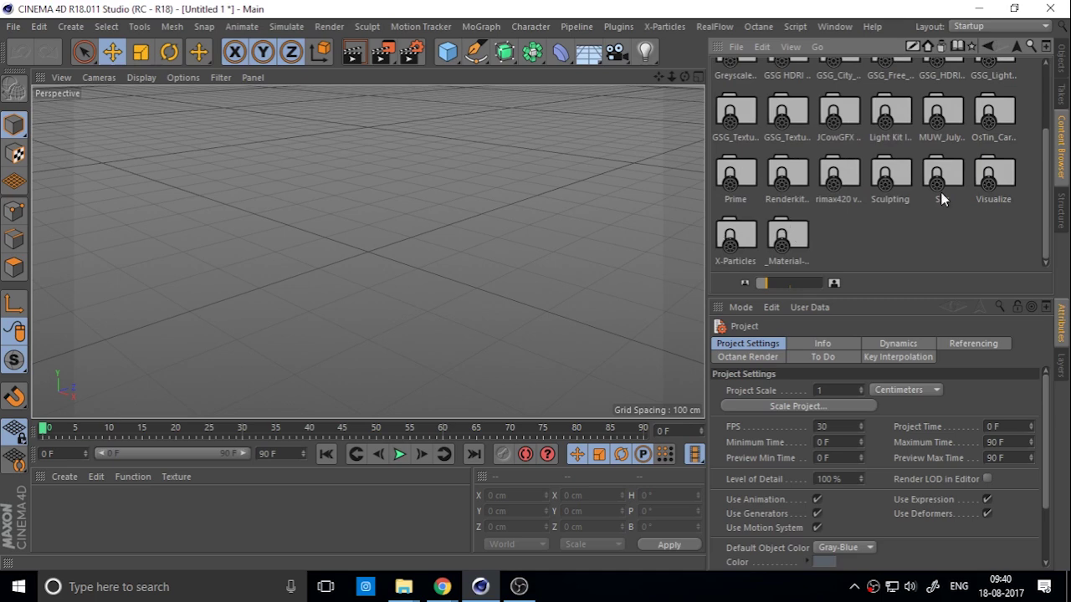
key("BackSpace")
double_click(735, 90)
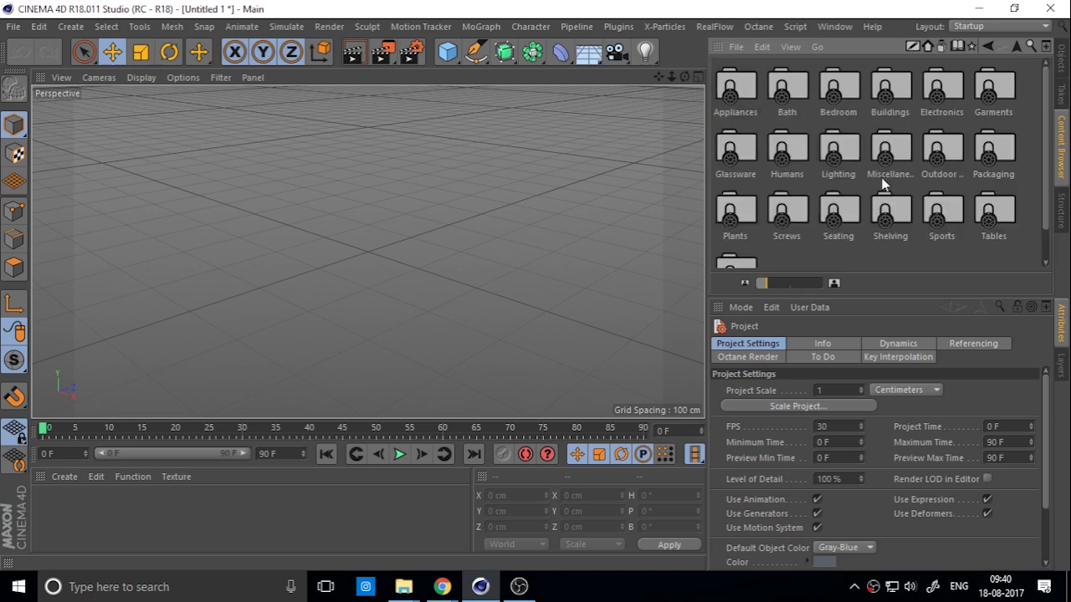
scroll(885, 179, "down", 1)
double_click(997, 122)
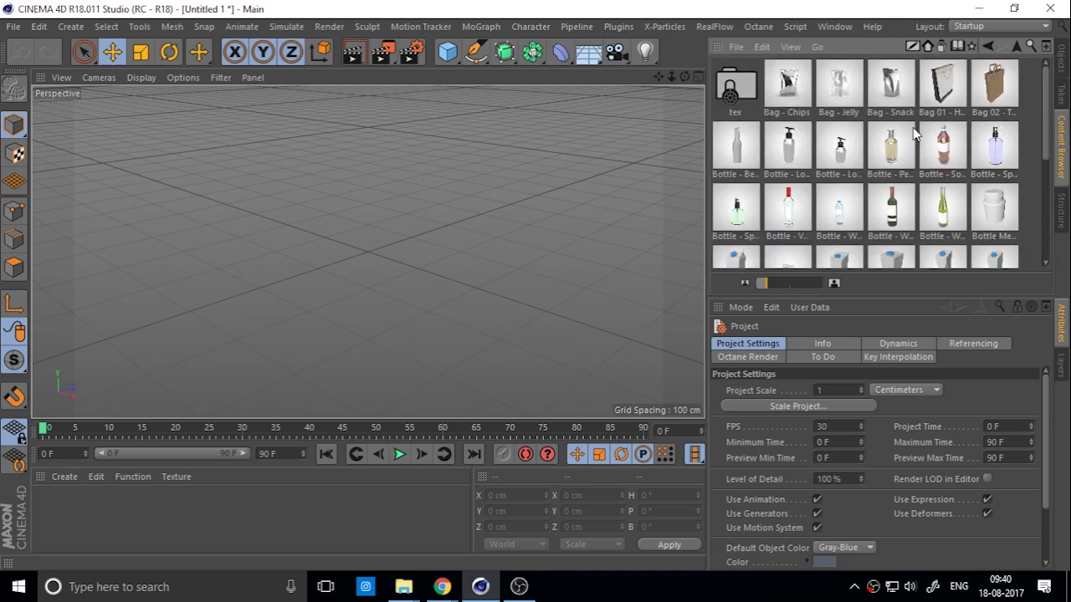
- Load the Bag - Chips model from the Packaging presets into the scene and return to the object list
scroll(913, 134, "down", 3)
scroll(929, 219, "up", 5)
left_click(804, 88)
left_click(848, 85)
double_click(791, 90)
left_click(1061, 59)
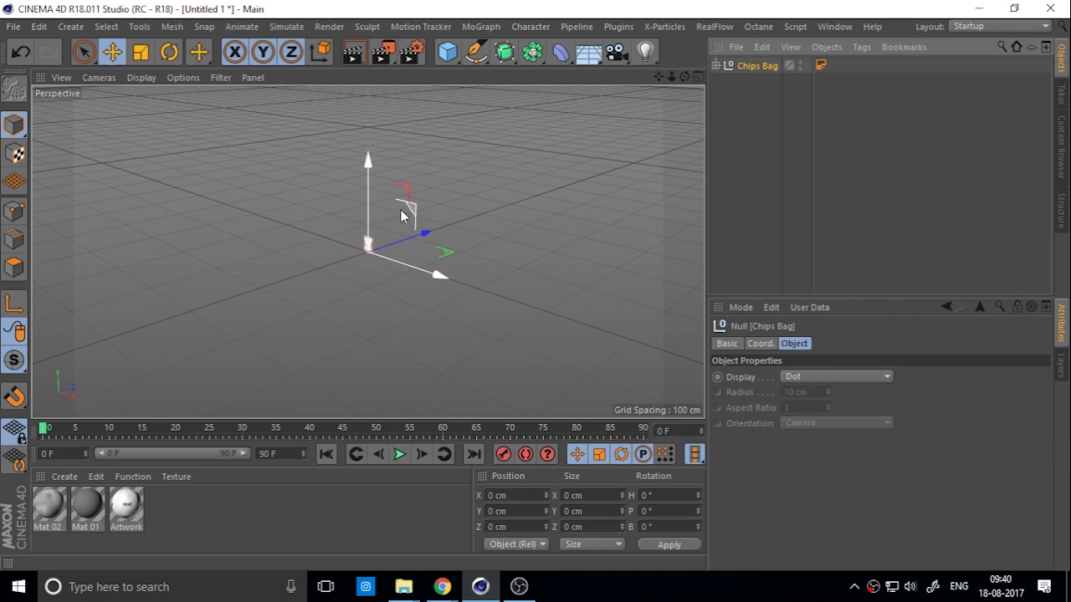
- Deselect the chips bag, orbit to its front and display it with Gouraud Shading (Lines) to inspect the mesh
left_click(519, 258)
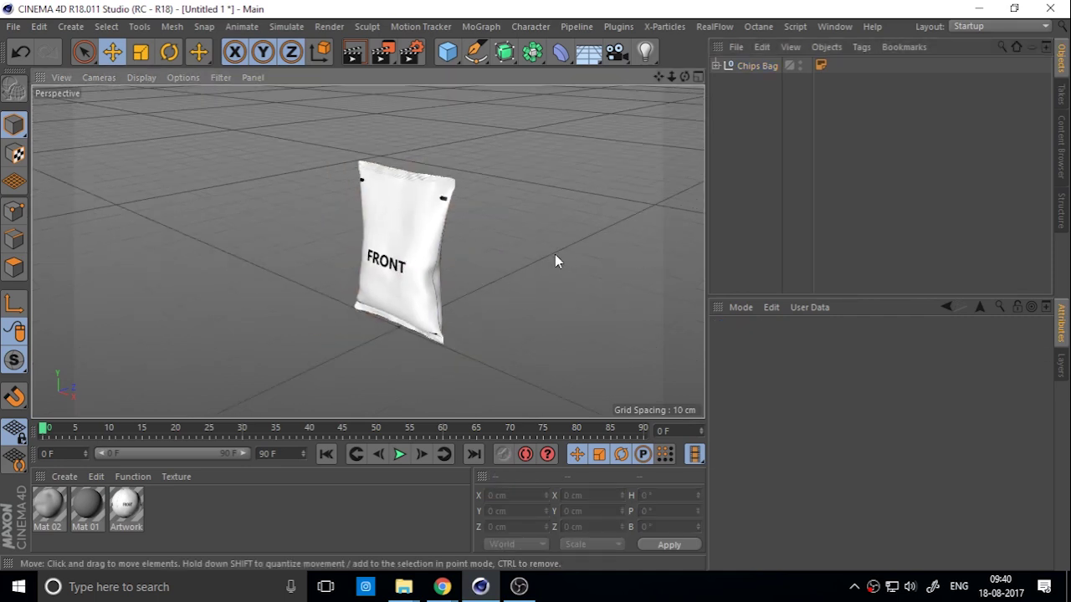
left_click_drag(421, 251, 493, 199, "alt")
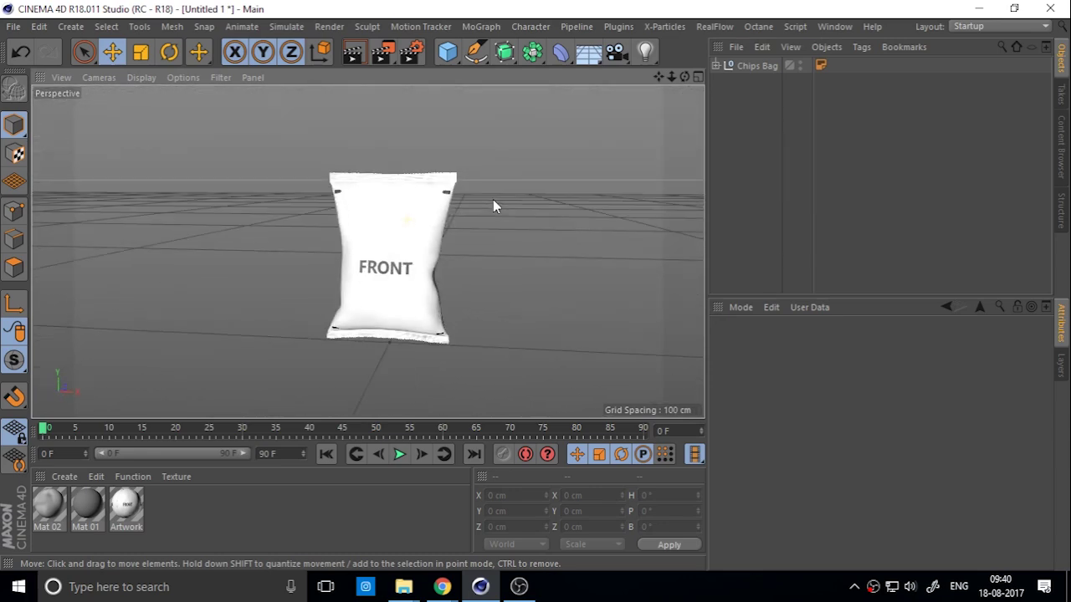
key("n")
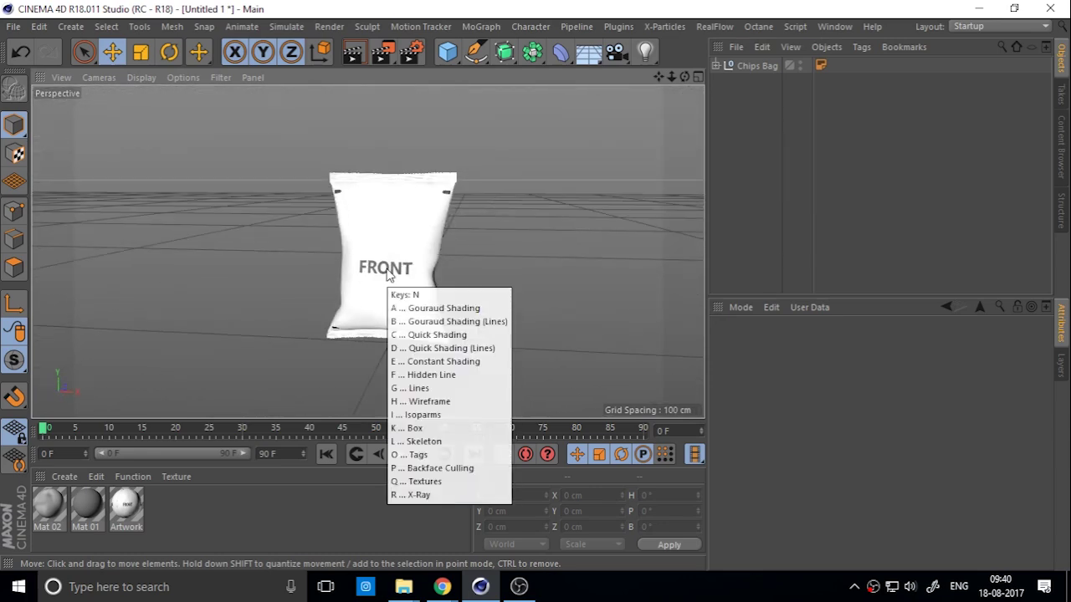
key("b")
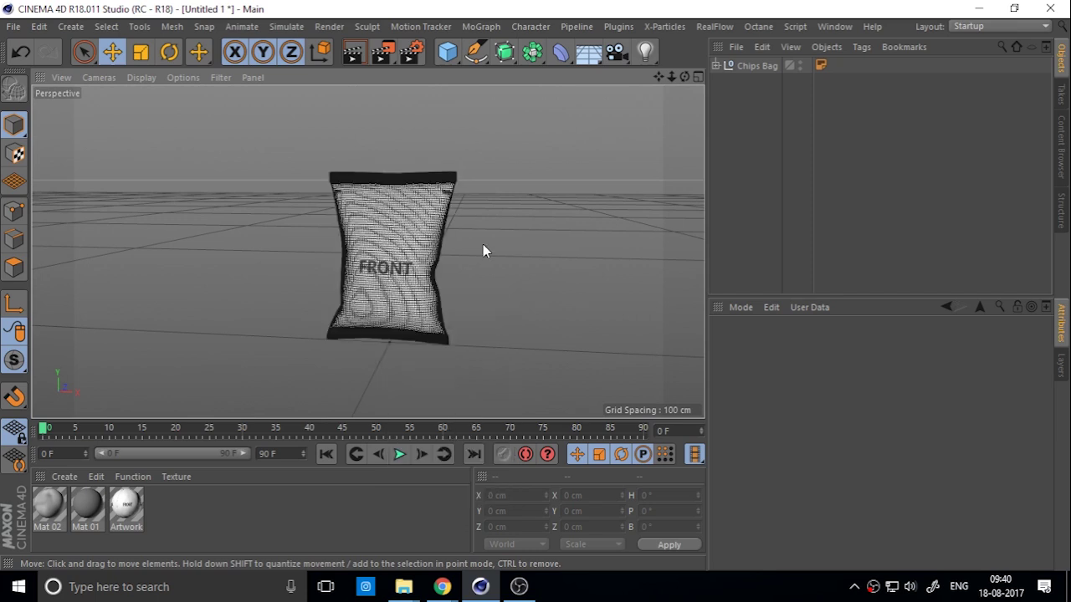
- Expand the Chips Bag hierarchy and disable the Main Bag & Deformers subdivision surface
left_click(715, 65)
left_click(724, 97)
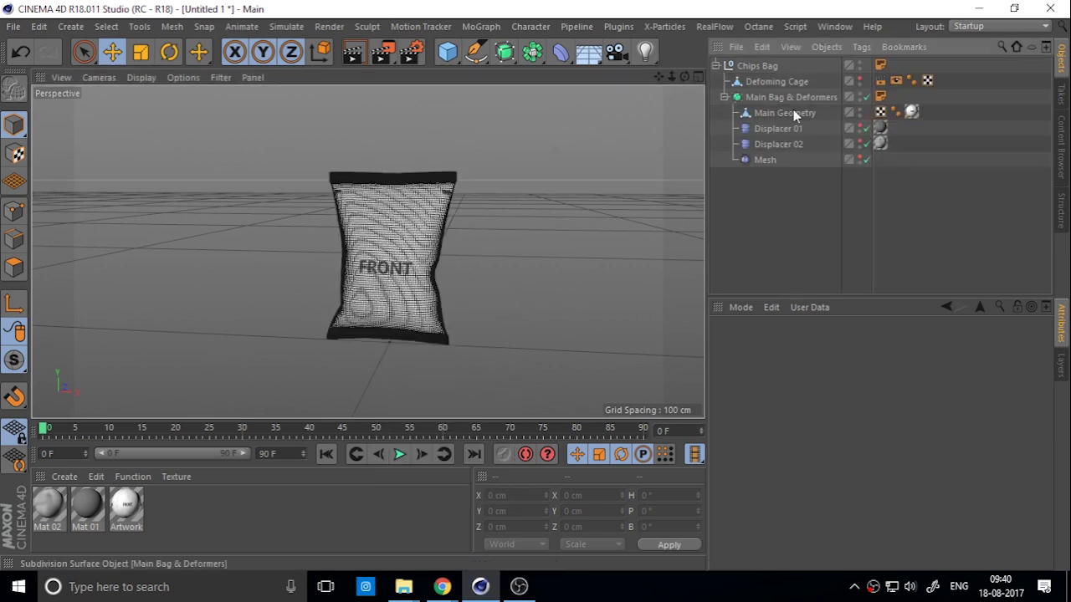
left_click(866, 97)
left_click_drag(424, 238, 776, 175, "alt")
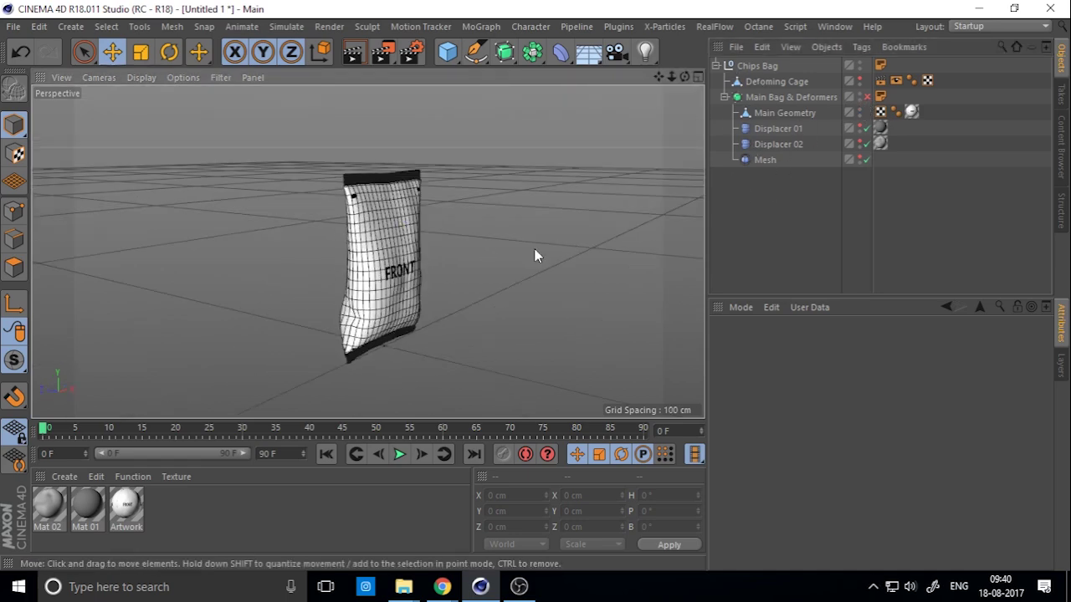
- Set the viewport display to Gouraud Shading without lines
key("n")
key("a")
mouse_move(427, 259)
left_mouse_down("alt")
mouse_move(543, 229)
mouse_move(320, 243)
mouse_move(233, 285)
mouse_move(496, 209)
left_mouse_up("alt")
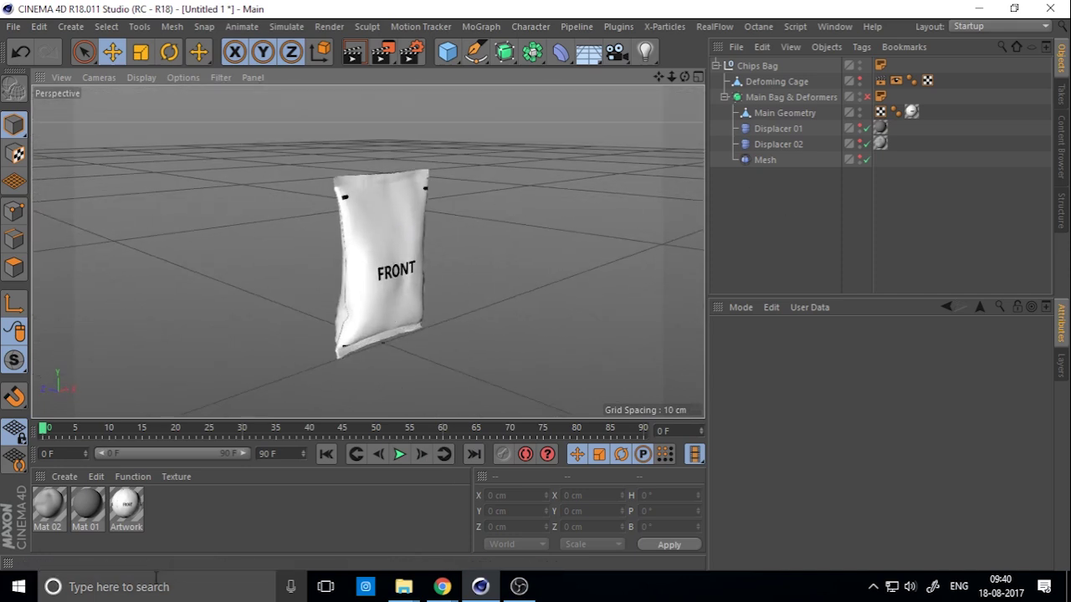
- Open the Artwork Guide material and show its Color texture image in the Picture Viewer
left_click(84, 504)
left_click(133, 501)
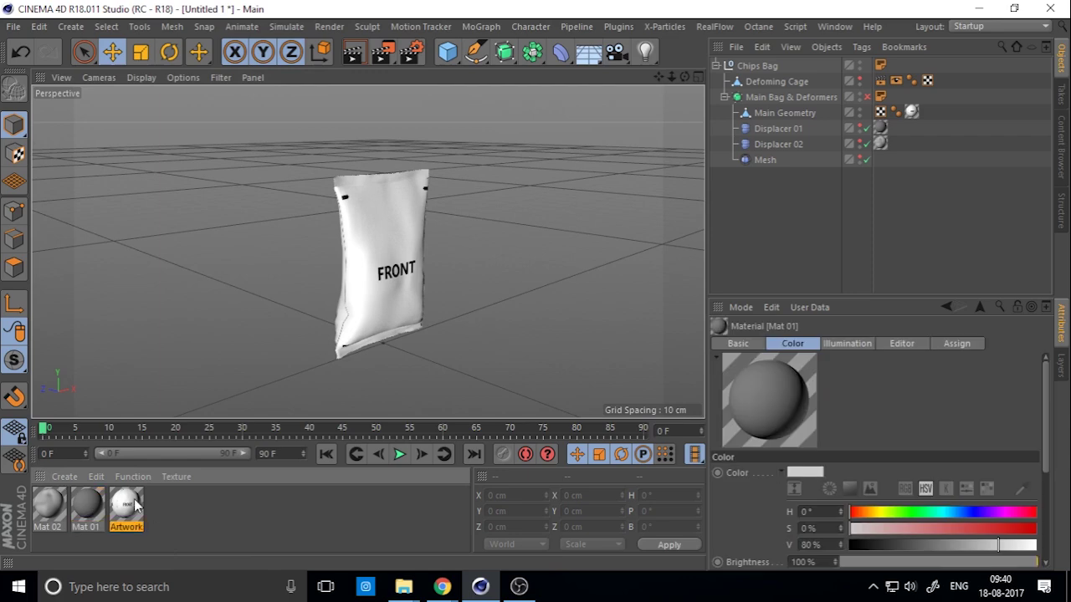
double_click(133, 506)
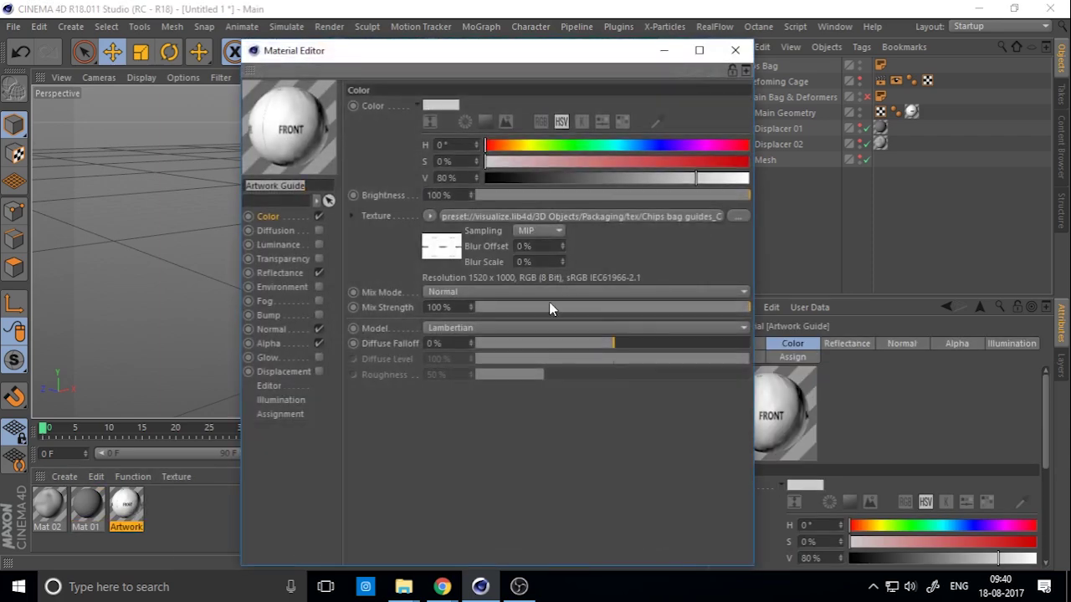
left_click(426, 217)
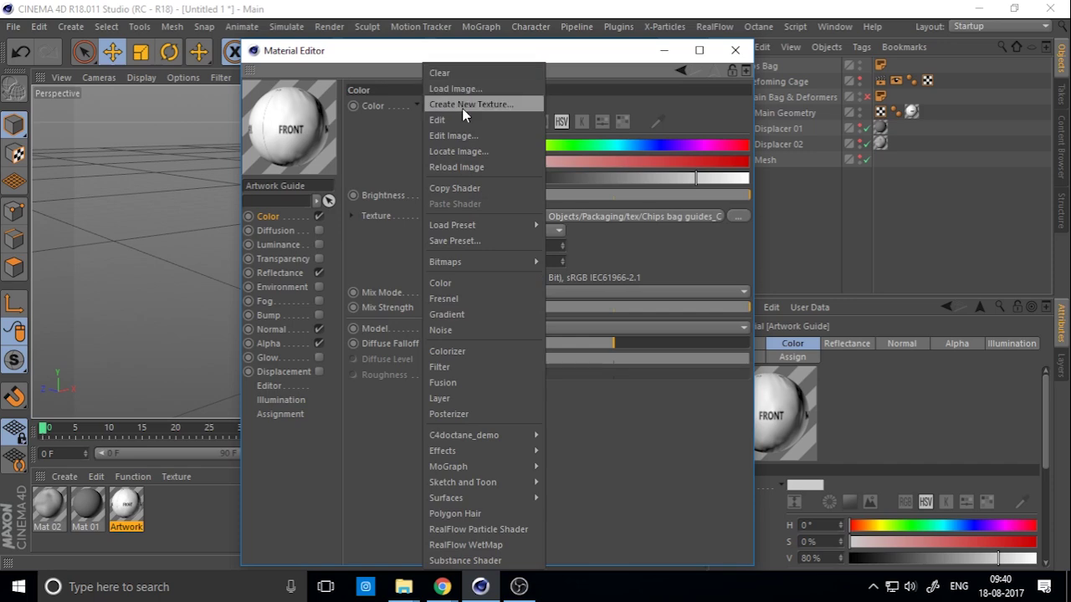
left_click(493, 136)
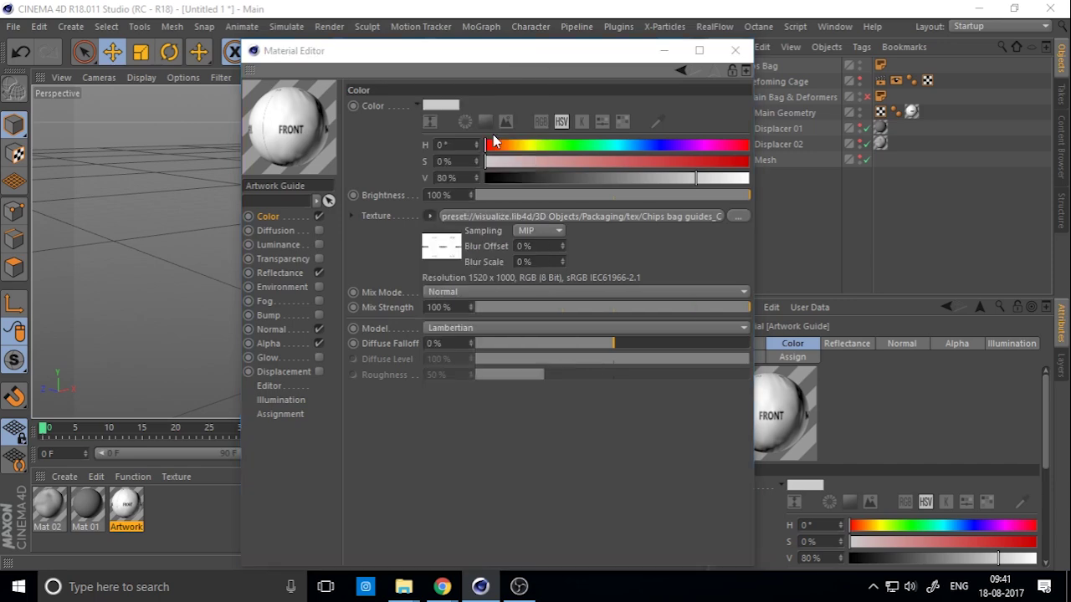
scroll(465, 218, "down", 2)
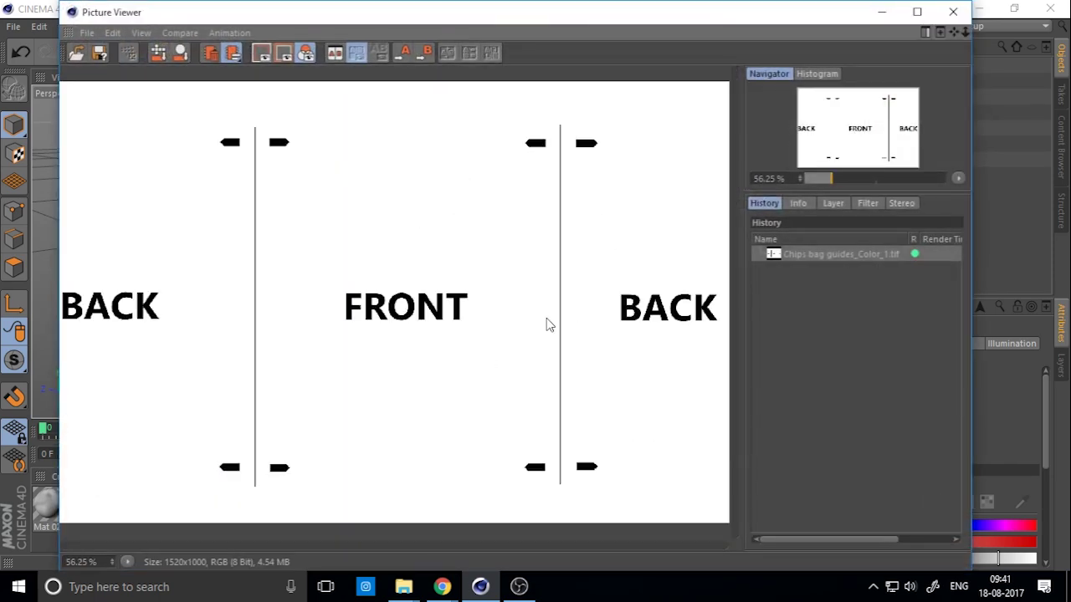
- Save the bag guide image as a JPEG named Chips bag guides_Color_1 in the Desktop folder Lays Chips, and close the Picture Viewer
left_click(86, 32)
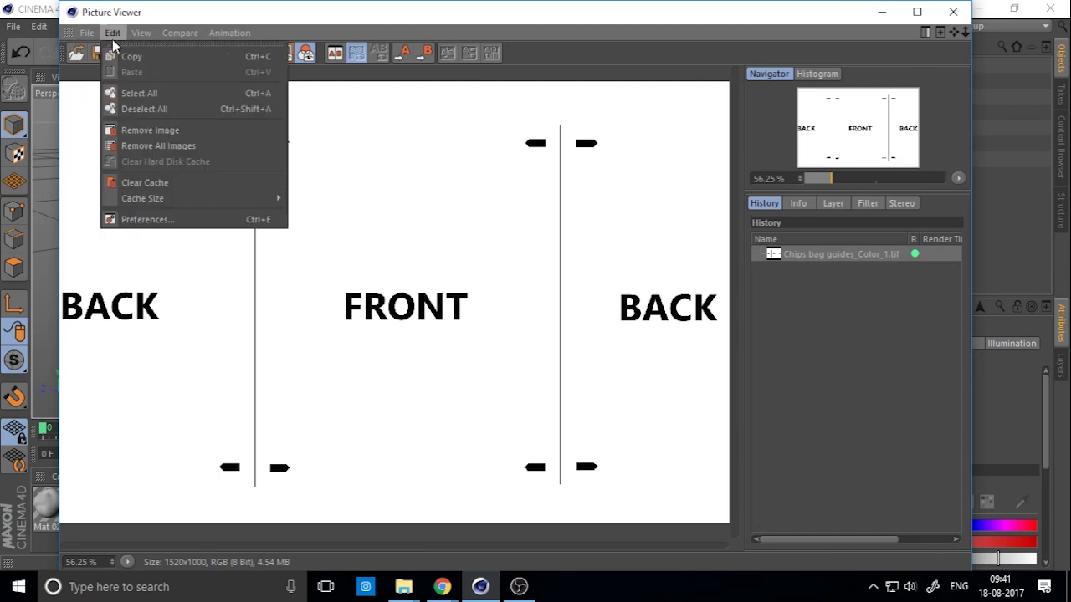
left_click(119, 74)
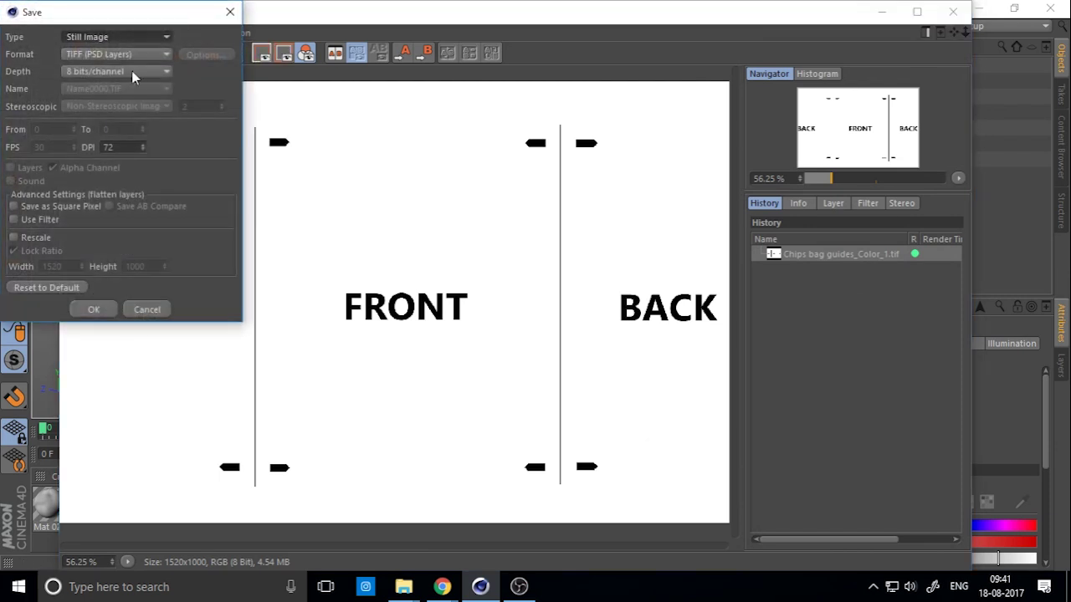
left_click_drag(101, 11, 189, 13)
left_click(203, 55)
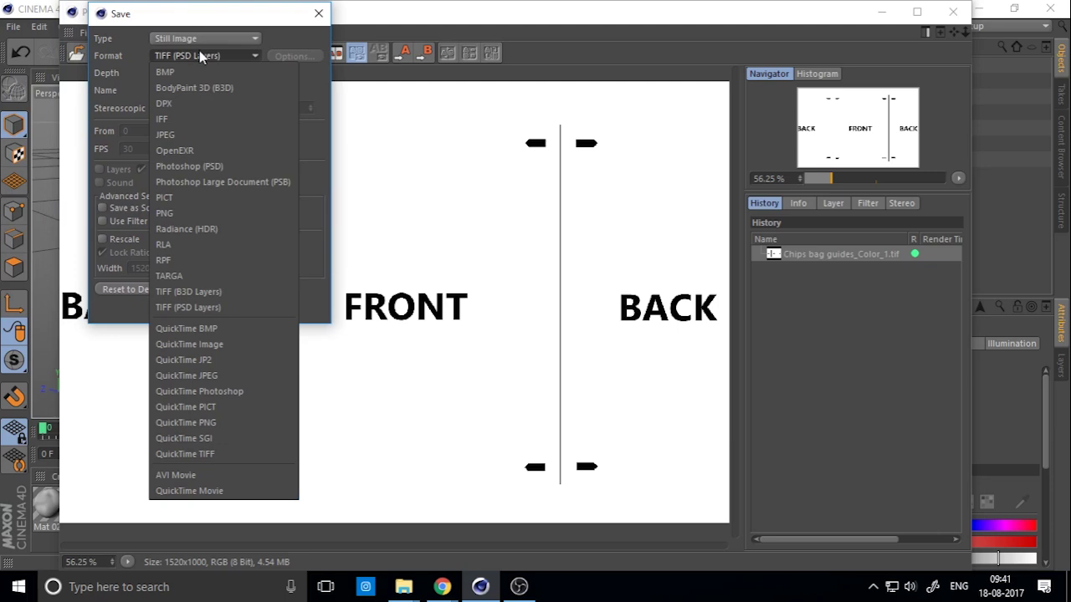
left_click(192, 135)
left_click(192, 310)
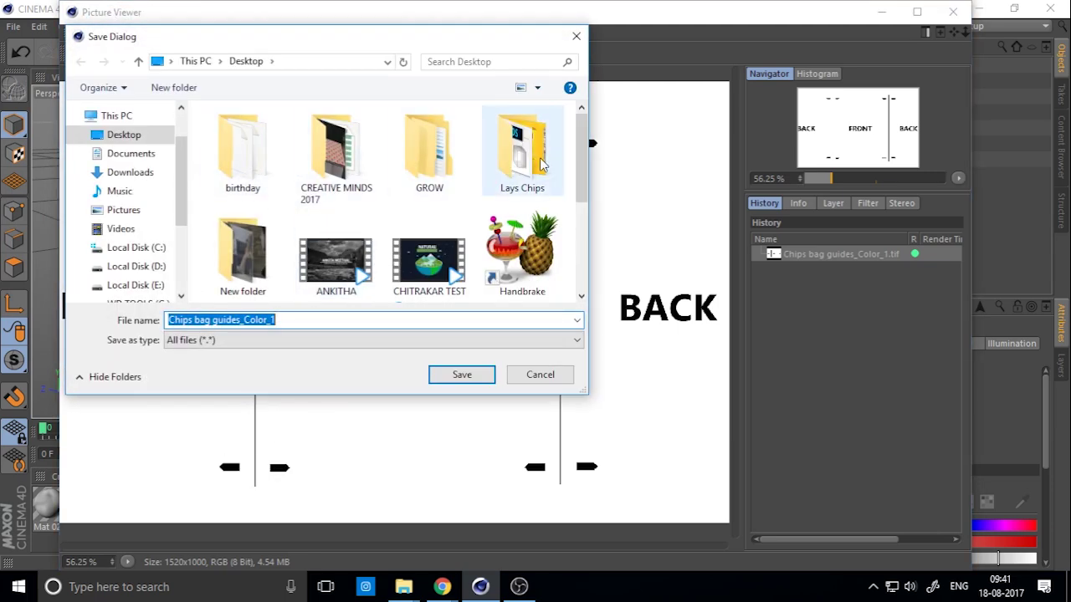
double_click(519, 150)
left_click(456, 376)
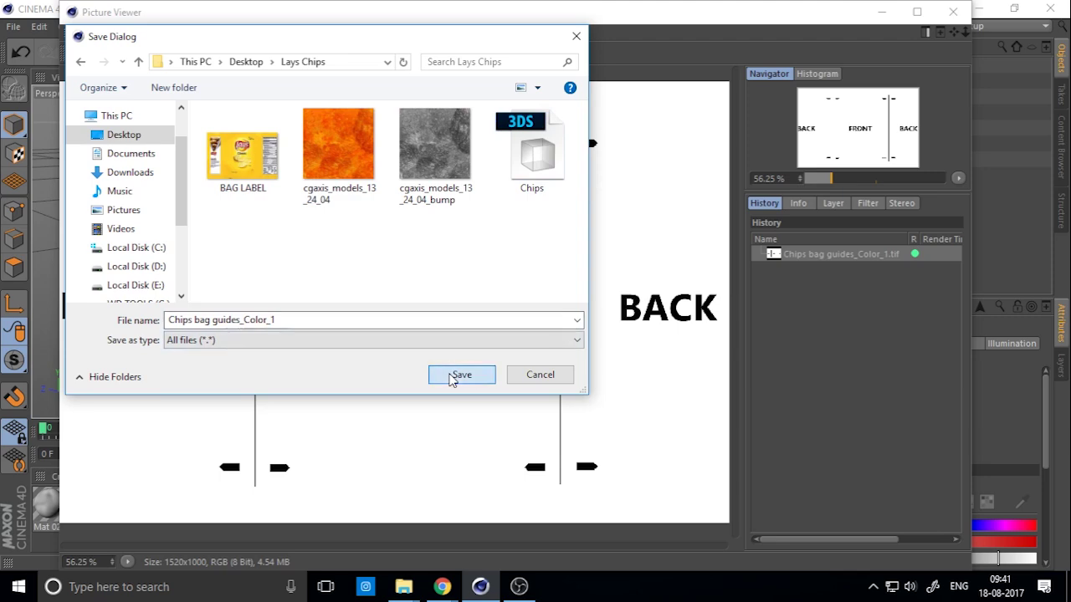
left_click(953, 12)
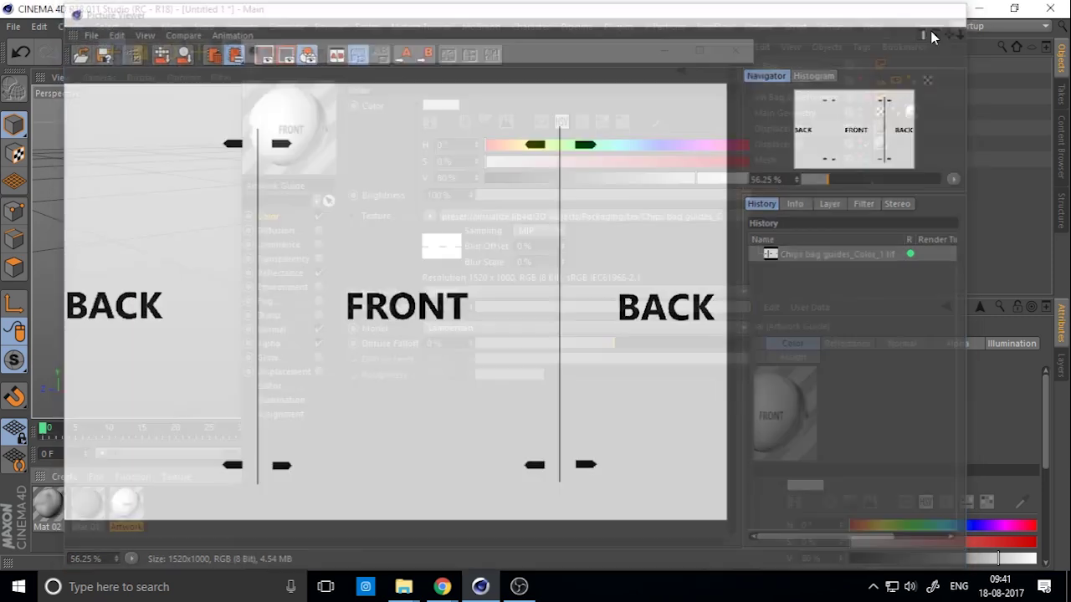
- Switch to Chrome, search Google Images for "lays chips label" and open the Lay's Classic bag label with nutrition facts
key("alt+Tab")
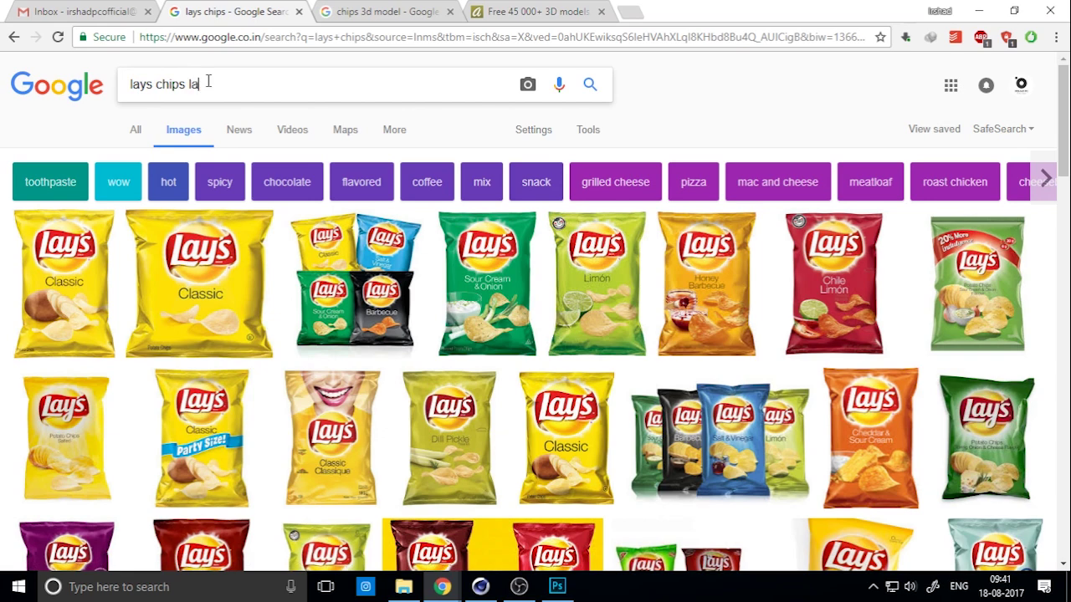
key("BackSpace")
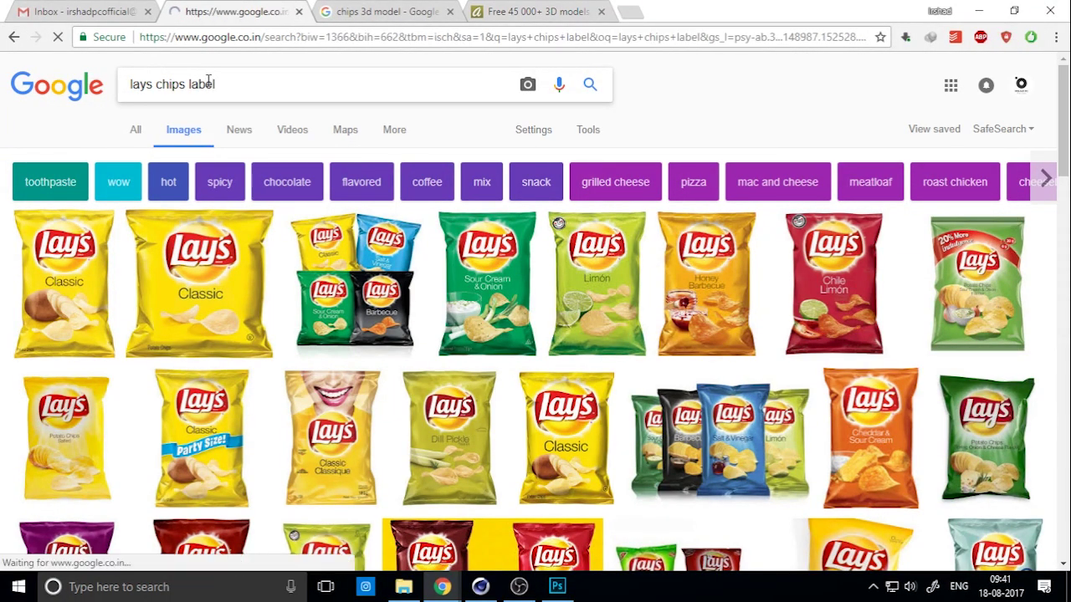
scroll(335, 284, "down", 2)
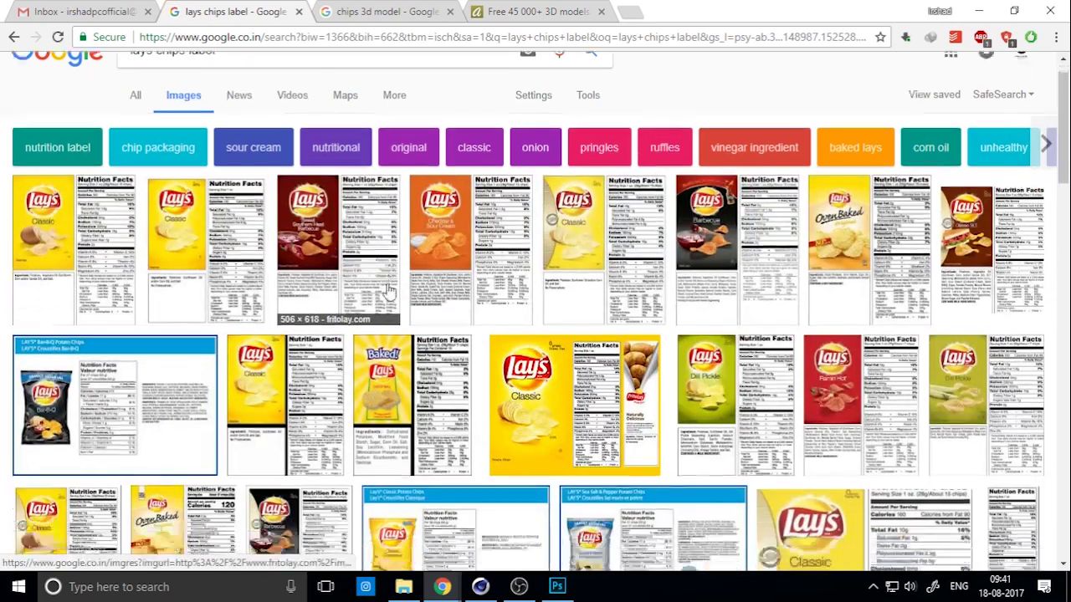
left_click(590, 278)
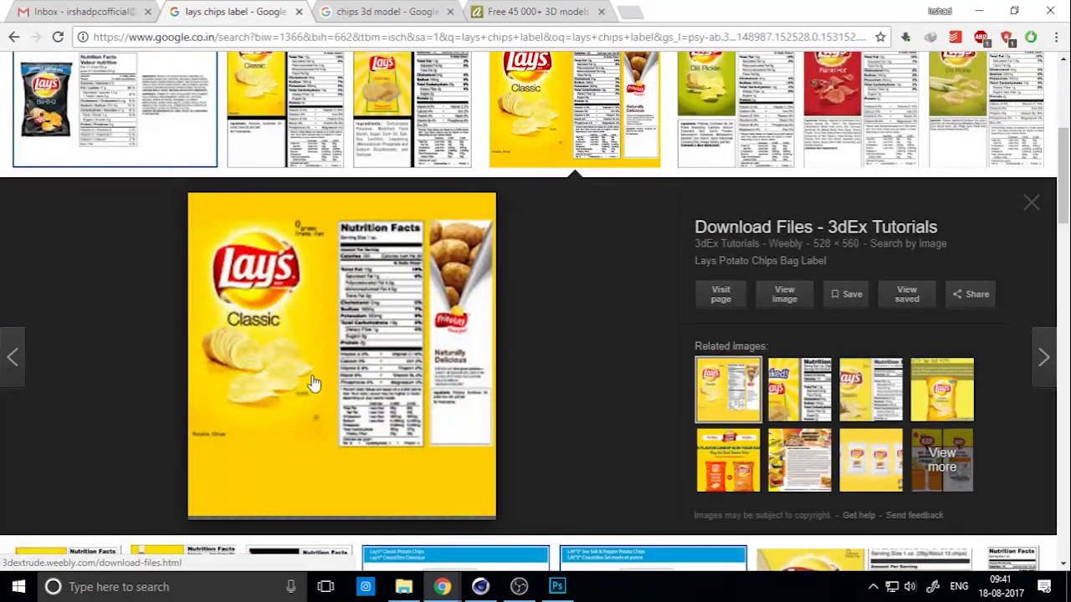
- Paste the Lay's label over the guide image in Photoshop, scale it to about 222% and align its front artwork with the FRONT area
key("alt+Tab")
key("ctrl+v")
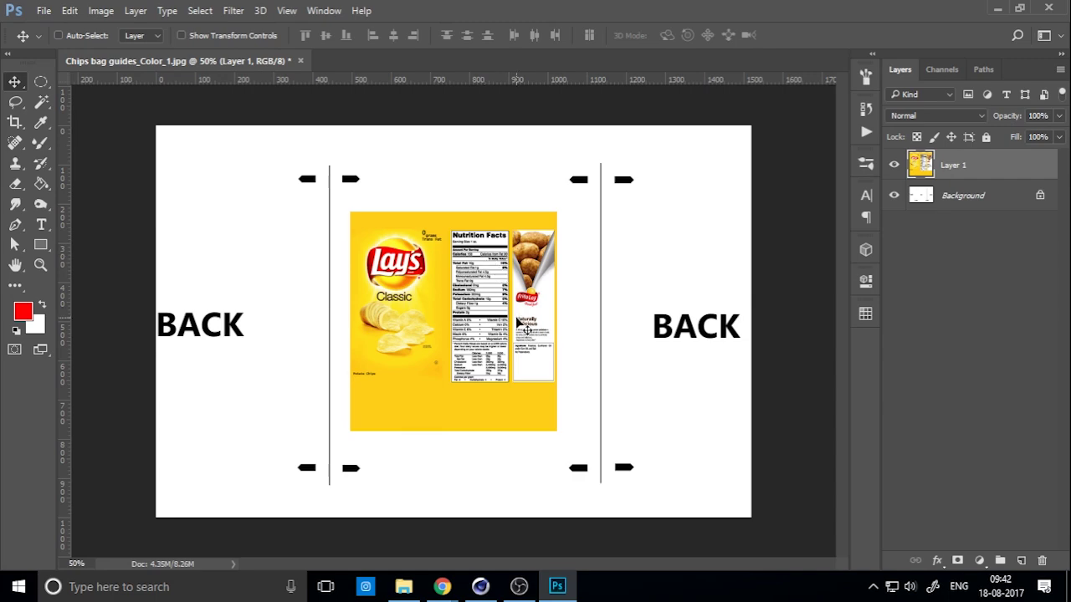
key("ctrl+t")
left_click_drag(556, 432, 435, 227)
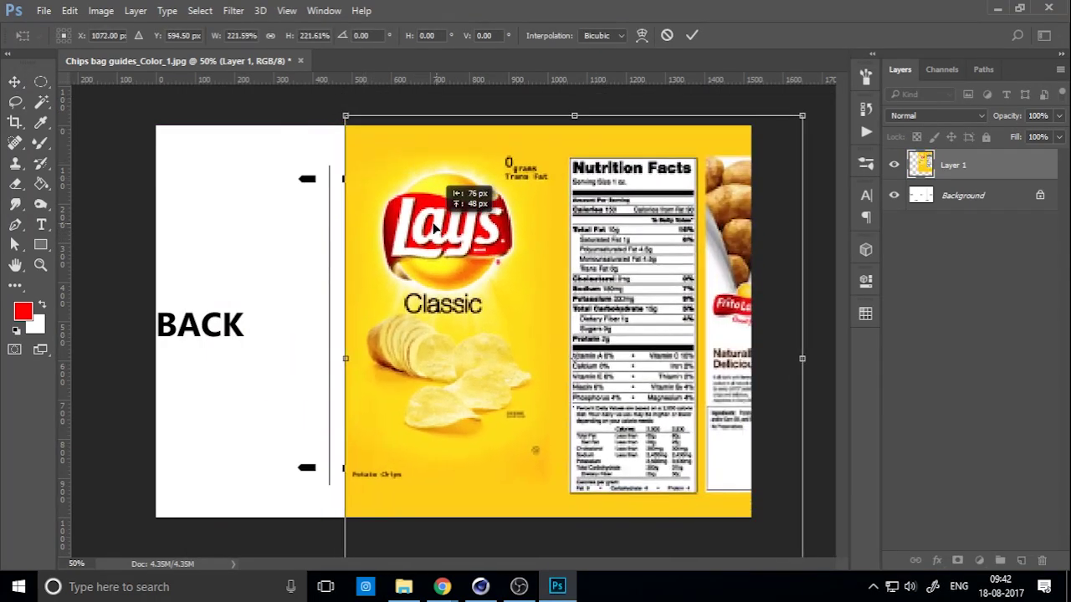
key("Return")
- Separate the label's front panel onto its own layer and shift the remaining label artwork onto the first BACK area
key("m")
left_click_drag(337, 143, 549, 520)
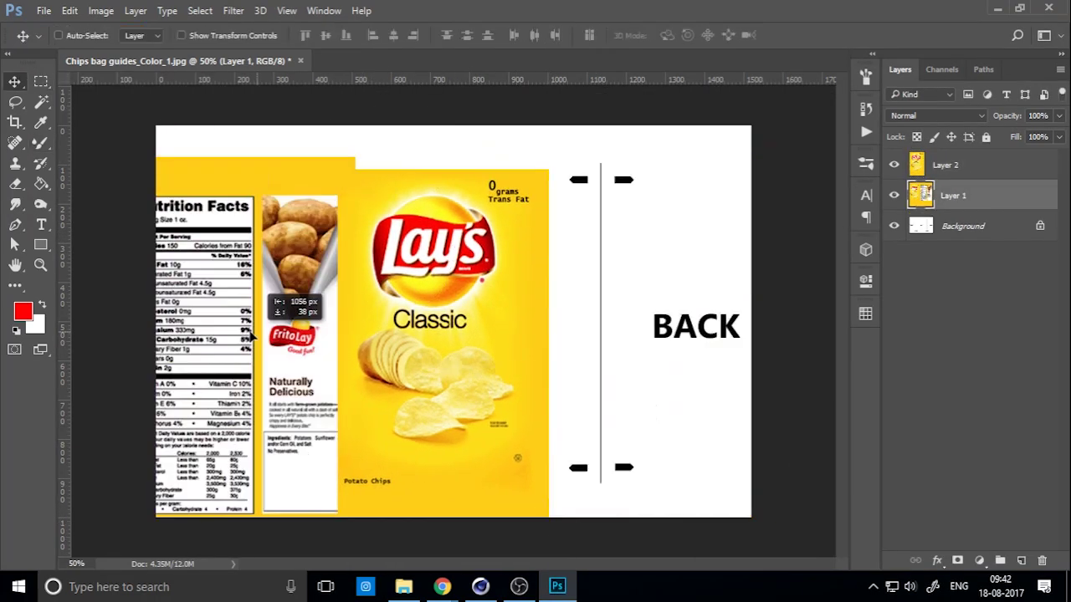
left_click_drag(250, 335, 251, 345)
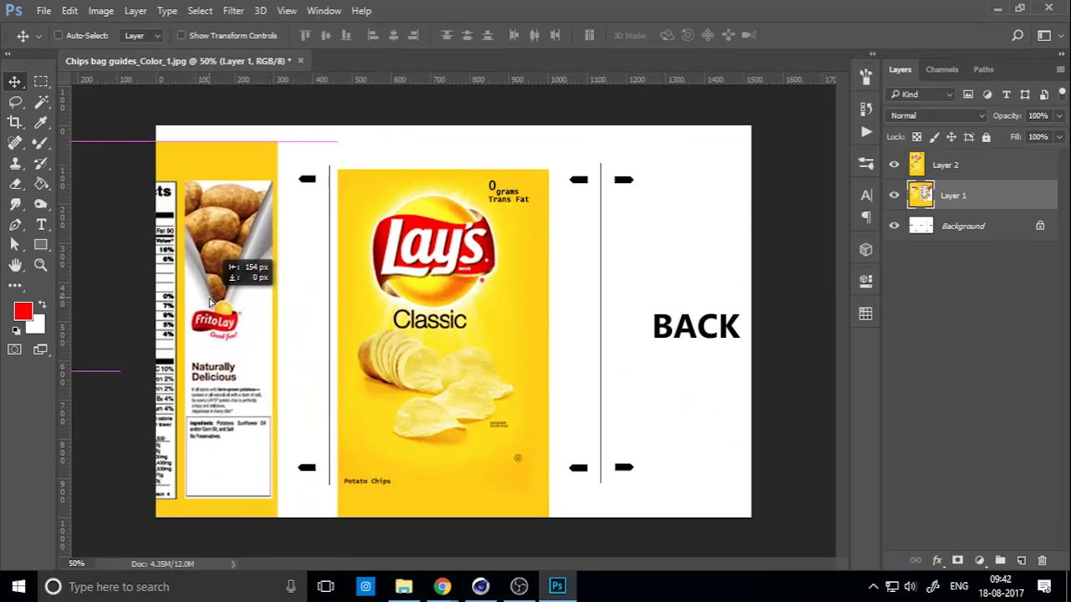
- Separate the Frito Lay and Nutrition Facts panels onto their own layers and align them on the two BACK areas over a yellow background
key("ctrl+j")
key("m")
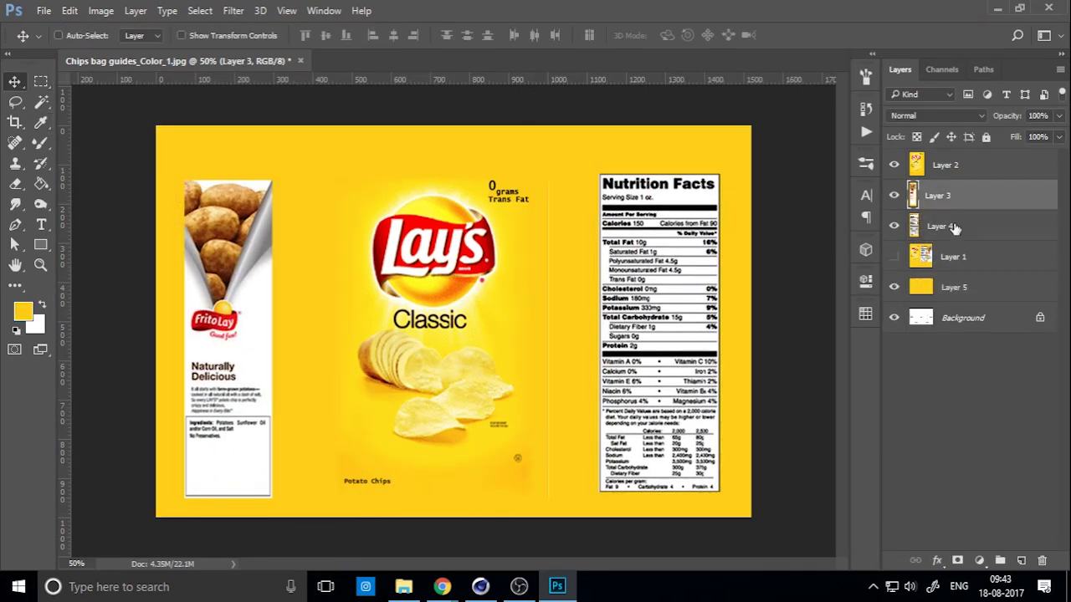
left_click_drag(646, 298, 646, 298)
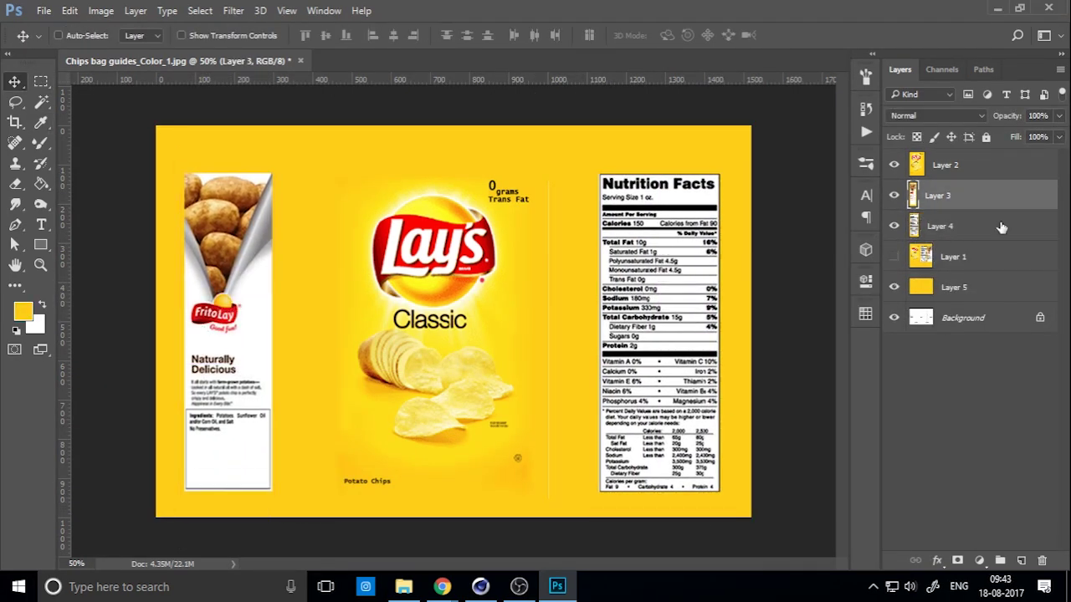
- Erase the front panel's visible edges with a size 175 Eraser to blend it into the yellow background
key("e")
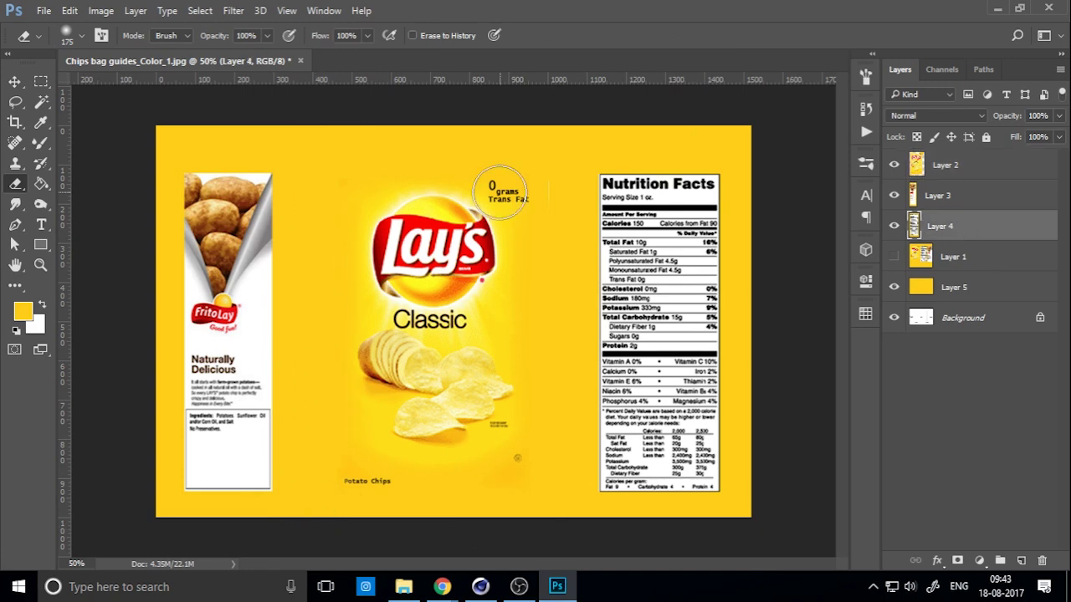
key("v")
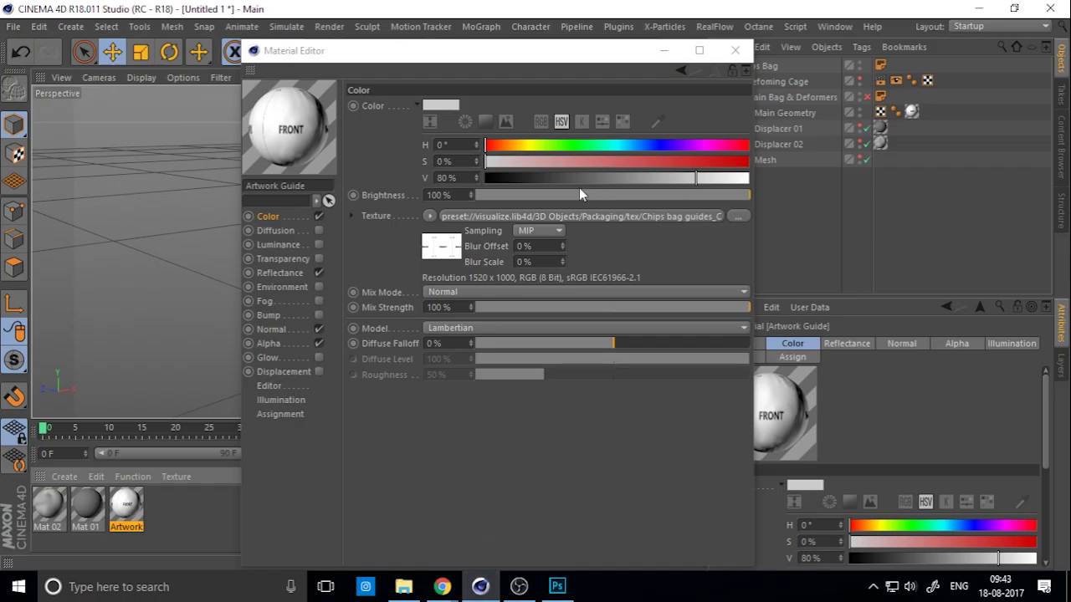
- Load BAG LABEL.jpg as the Artwork Guide material's color texture without copying it to the project location
left_click(430, 217)
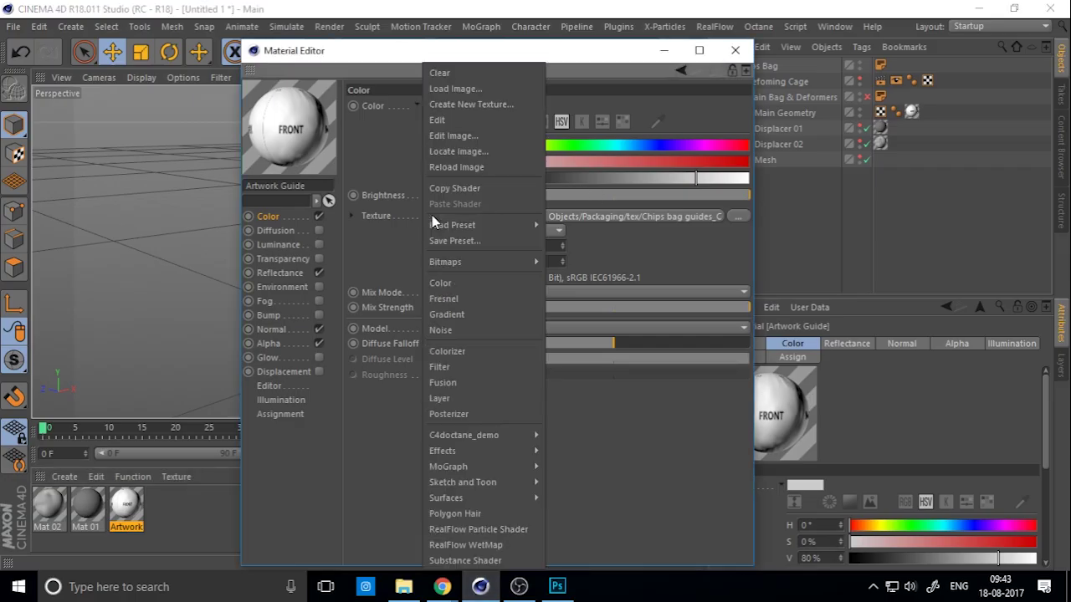
left_click(737, 216)
left_click(738, 216)
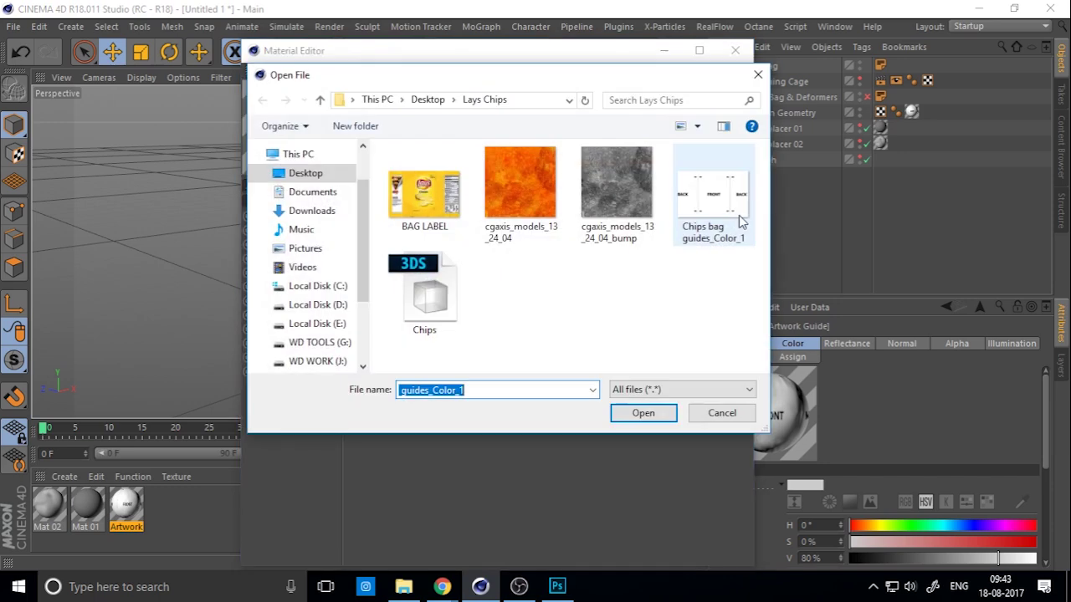
double_click(440, 197)
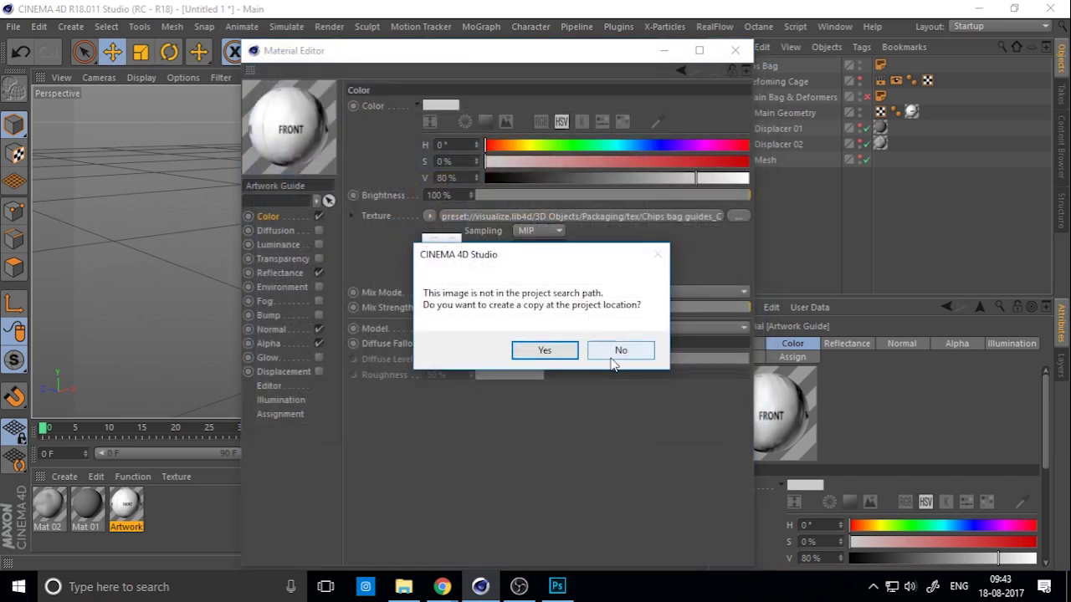
left_click(617, 352)
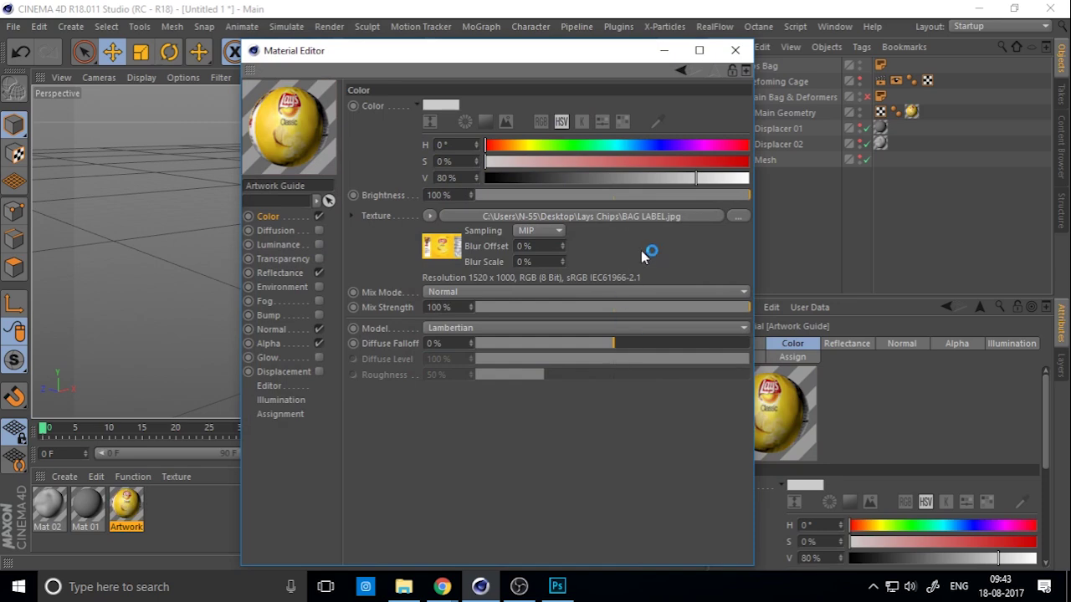
left_click(735, 50)
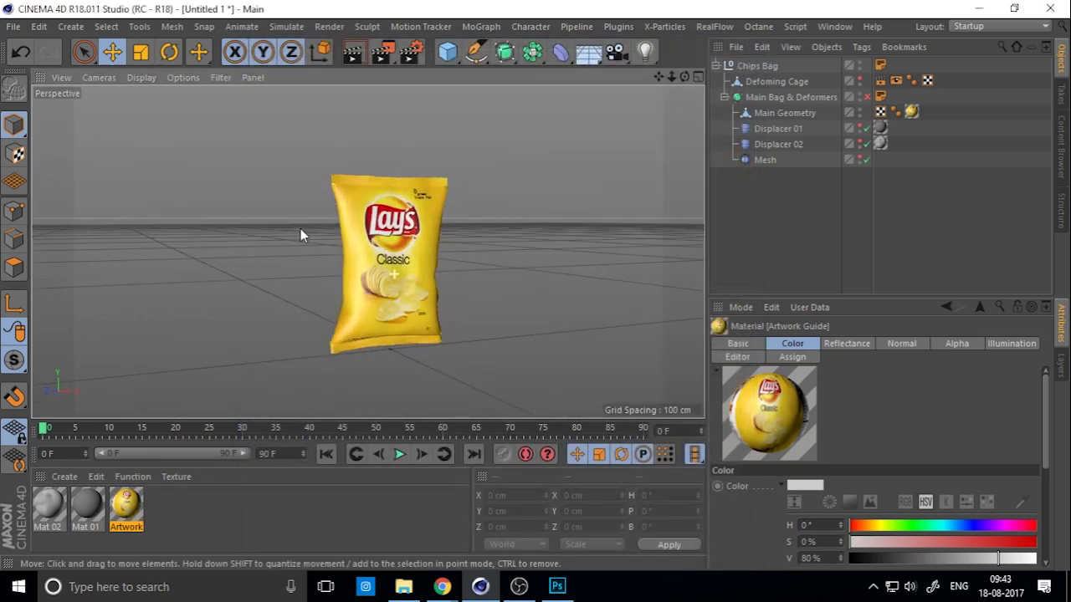
- Add an HDRI Studio rig to the scene around the chips bag
left_click_drag(106, 210, 422, 236, "alt")
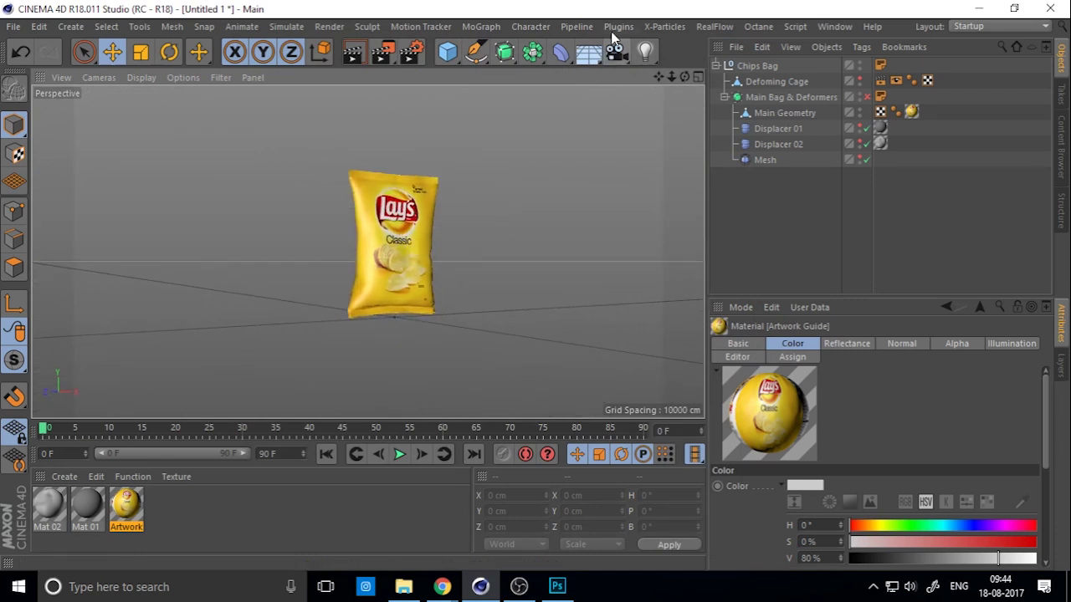
left_click(615, 28)
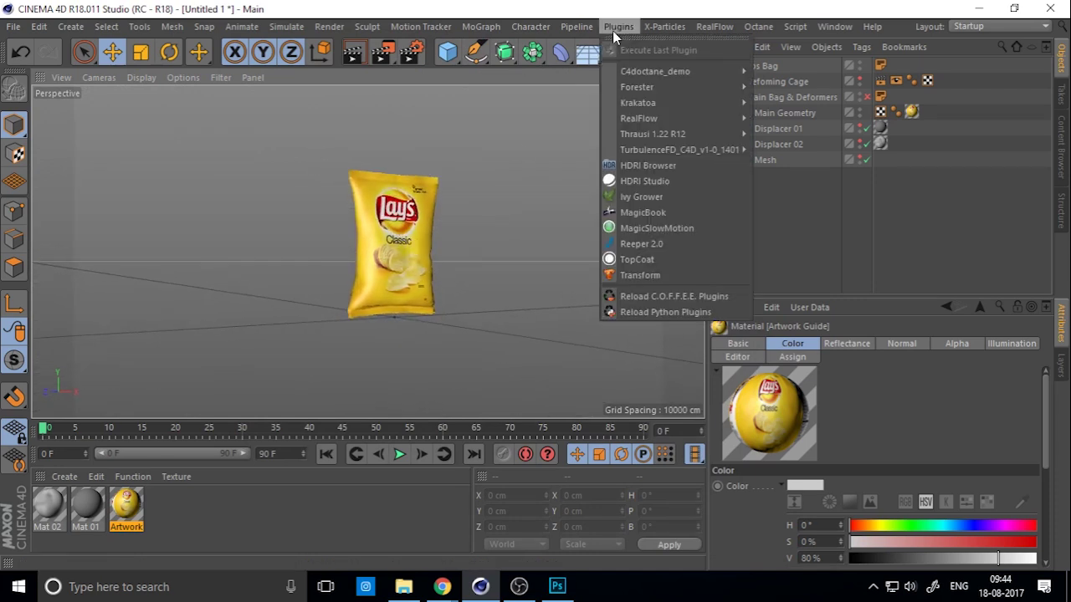
left_click(661, 181)
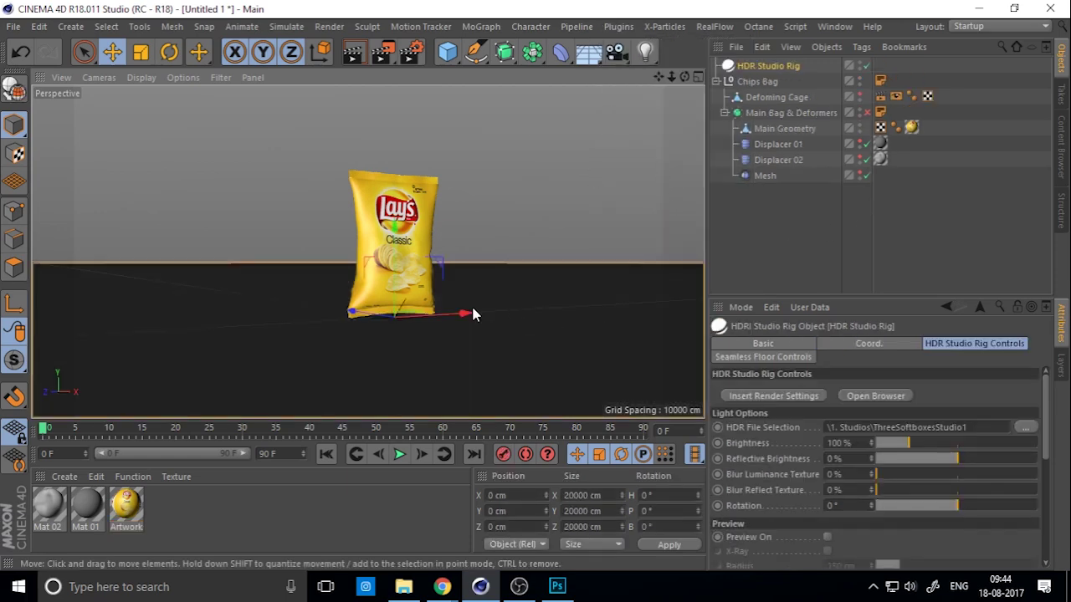
scroll(360, 311, "up", 3)
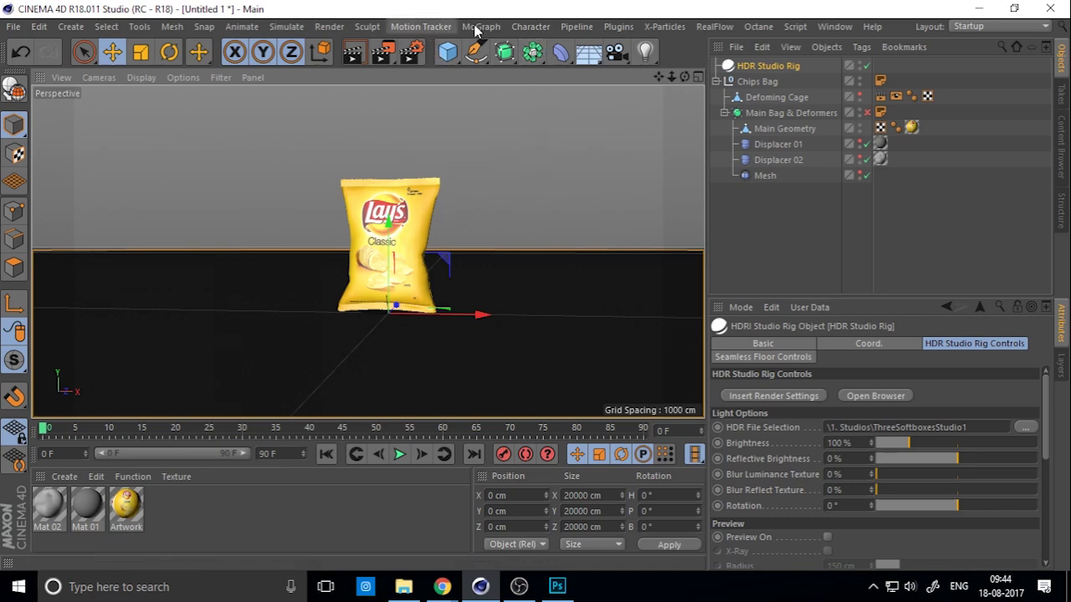
- Add Global Illumination to the render settings with the Object Visualization - Preview preset
left_click(411, 52)
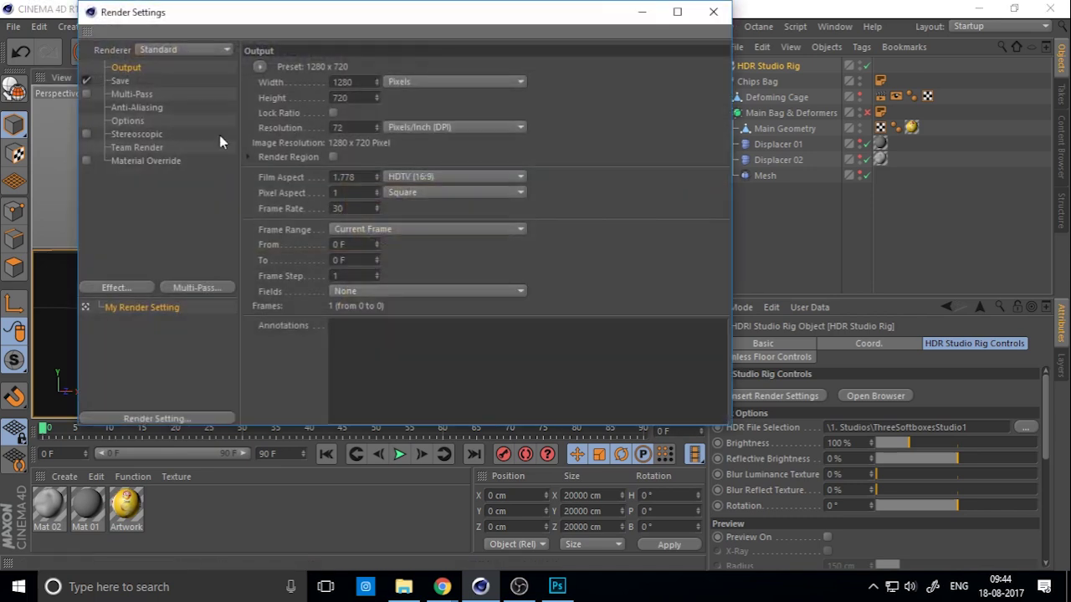
right_click(161, 218)
left_click(206, 263)
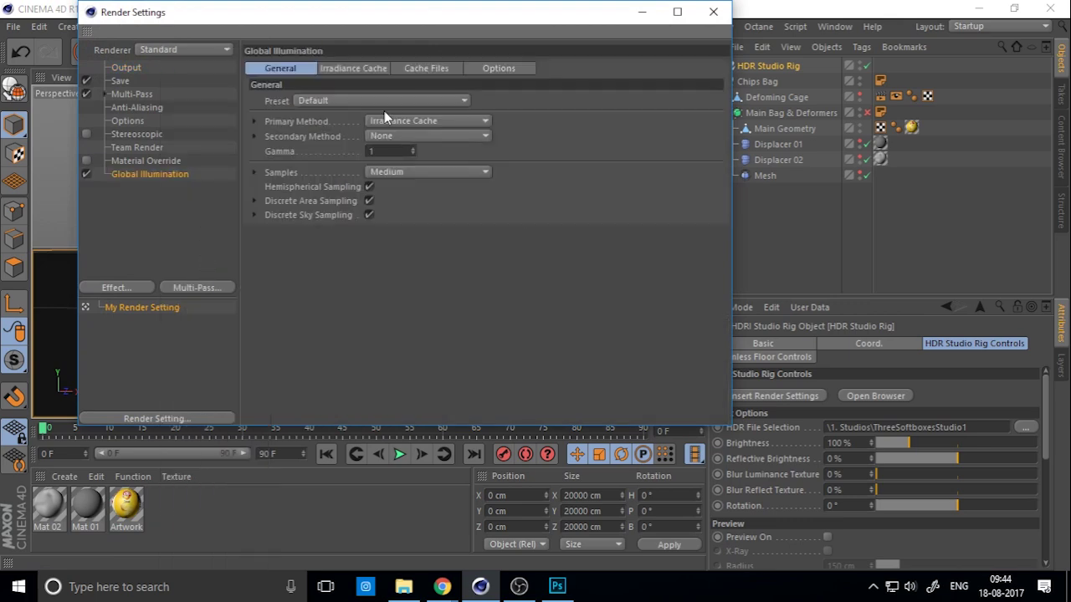
left_click(348, 101)
left_click(411, 302)
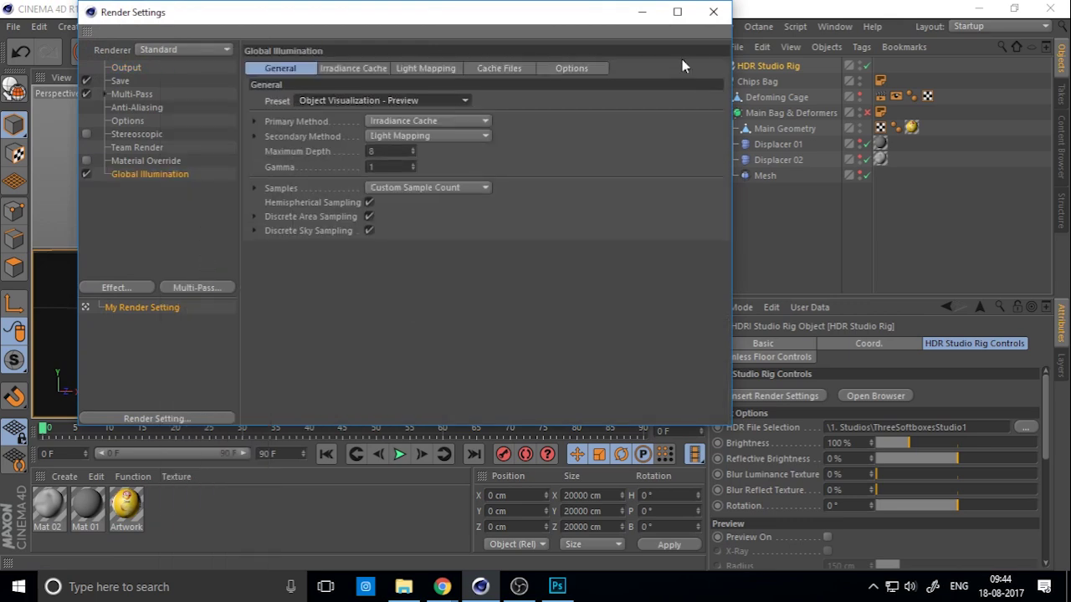
left_click(712, 12)
left_click(758, 231)
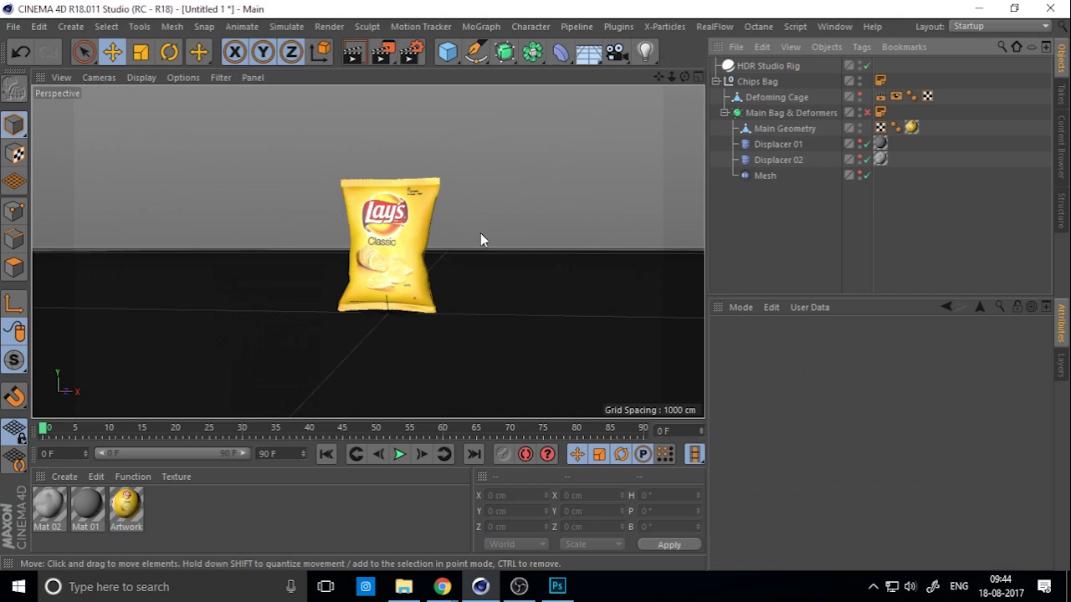
- Recolor both ends of the HDR Studio Rig's floor gradient to shades of grey and render a preview of the view
left_click_drag(399, 257, 431, 254, "alt")
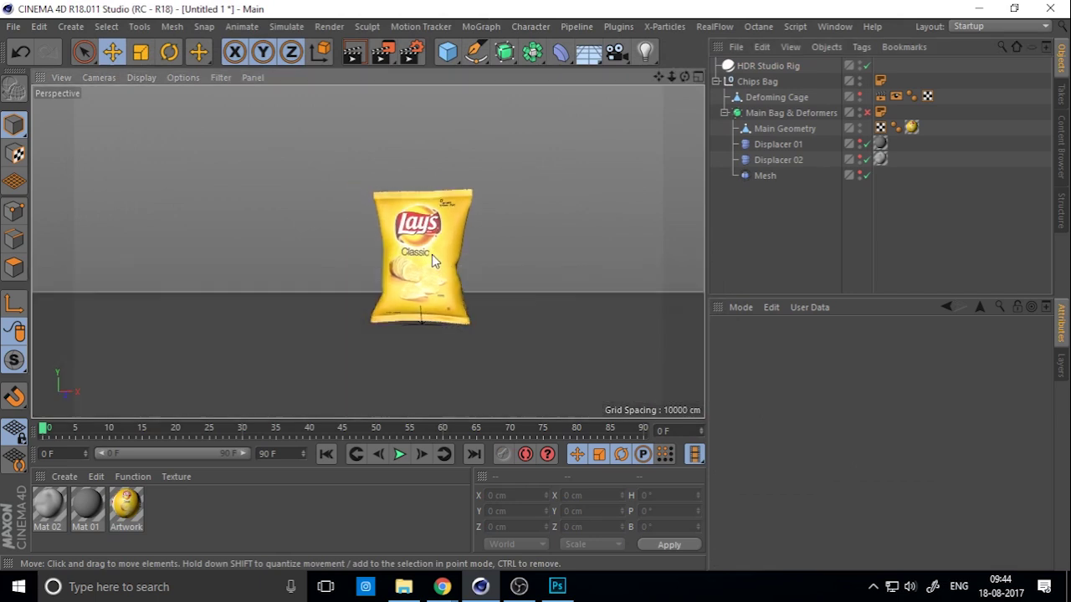
left_click(762, 65)
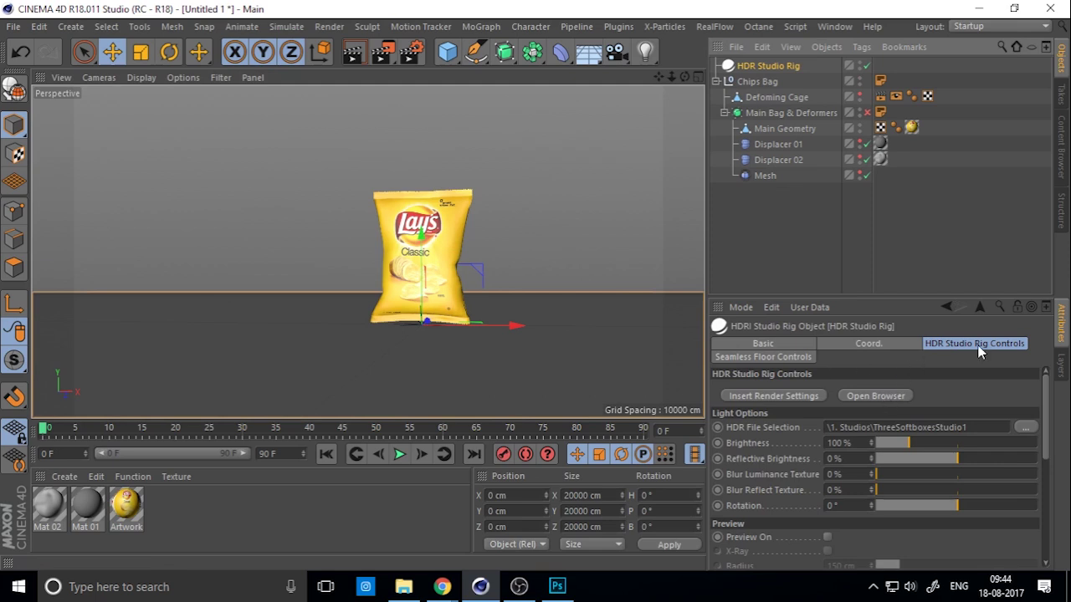
left_click(762, 357)
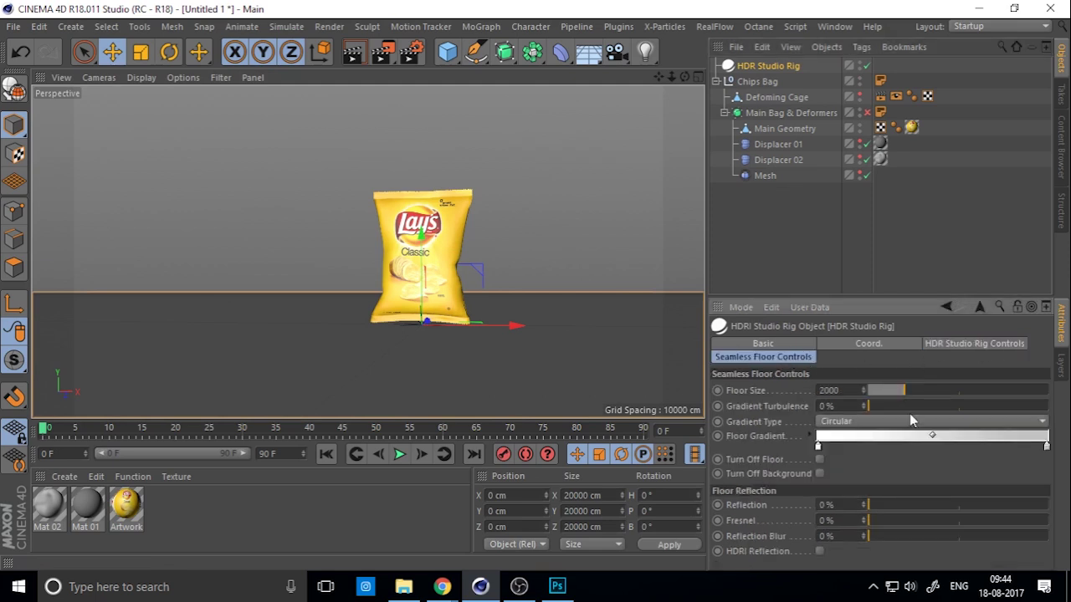
double_click(1047, 447)
mouse_move(935, 481)
left_mouse_down()
mouse_move(920, 484)
mouse_move(930, 485)
left_mouse_up()
left_click(914, 504)
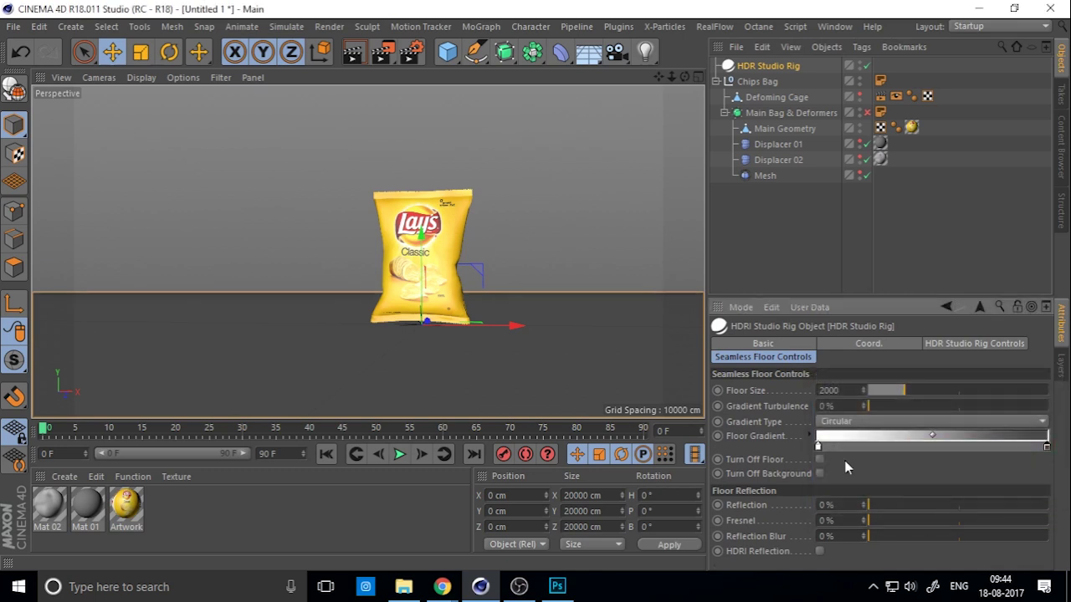
double_click(818, 447)
left_click_drag(875, 480, 890, 482)
left_click(828, 504)
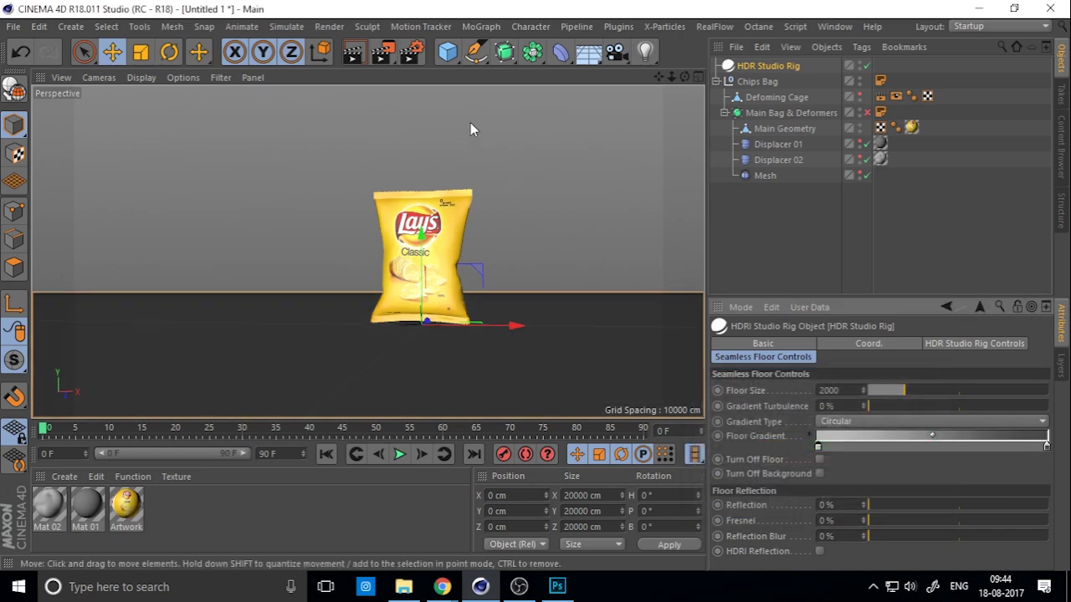
left_click(353, 52)
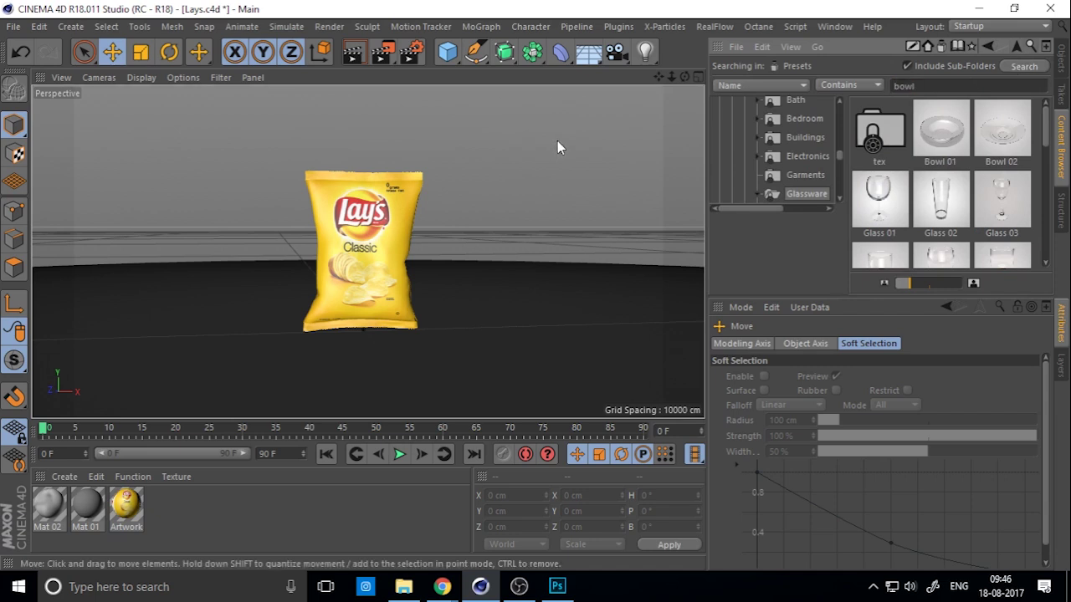
- Search the content presets for "bowl", compare the bowl models and add Small Bowl - Modular to the scene
key("Return")
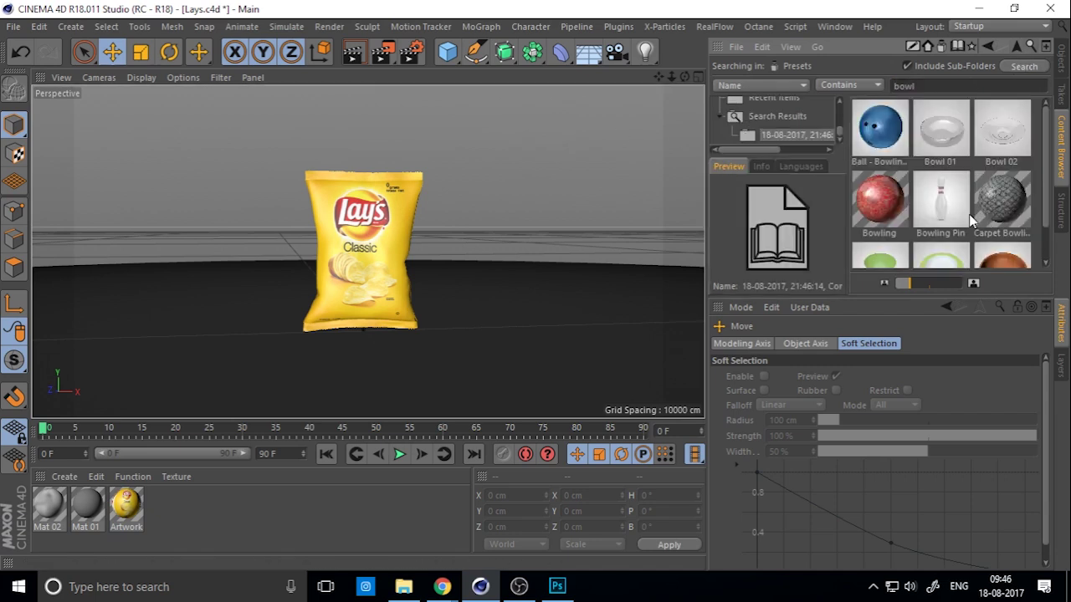
scroll(972, 220, "down", 1)
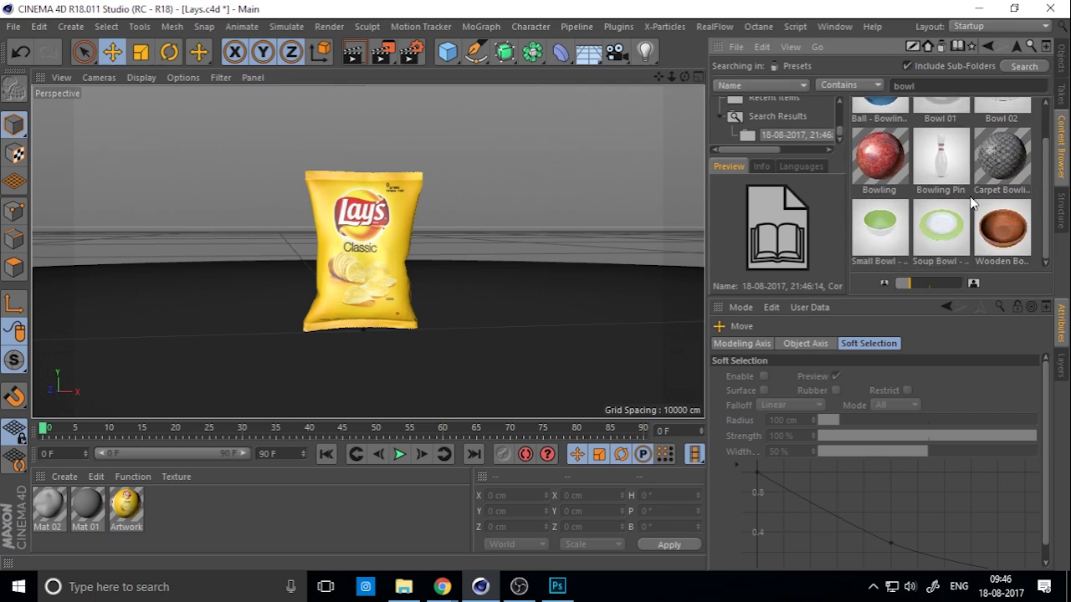
left_click(1018, 225)
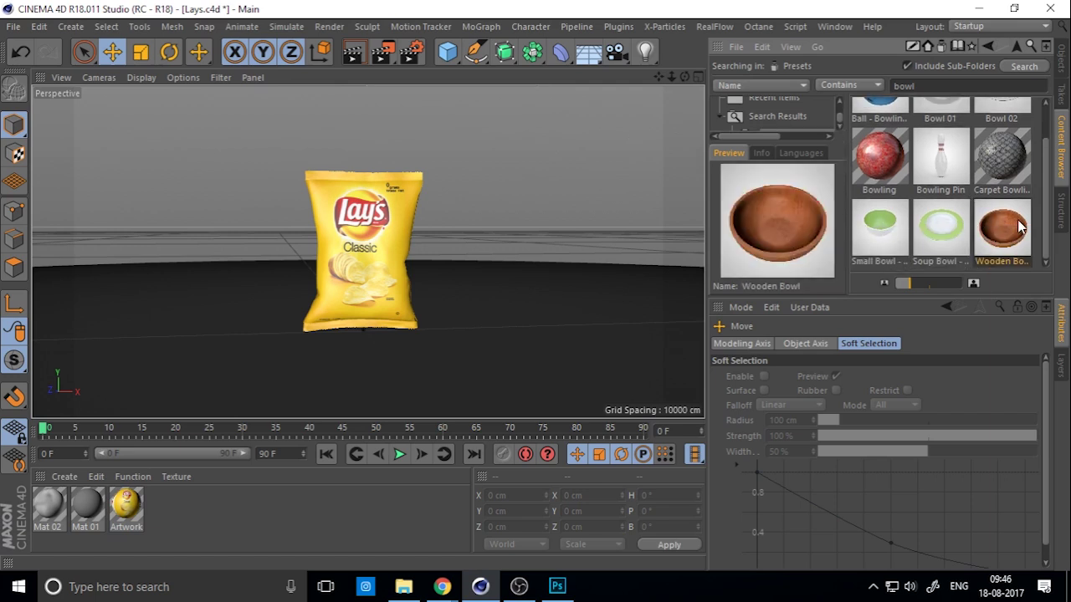
left_click(879, 229)
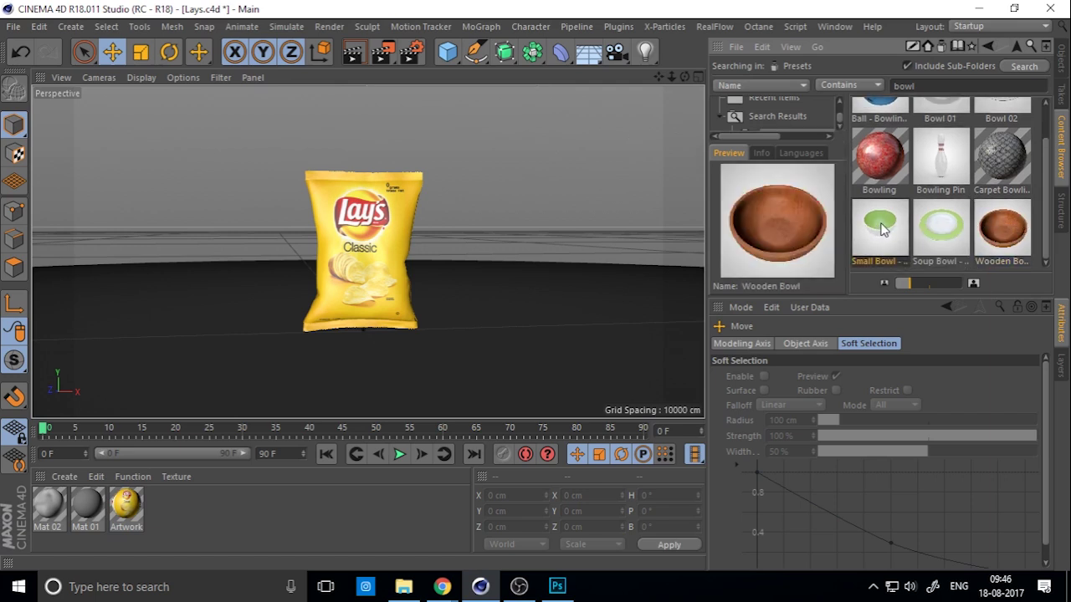
left_click(943, 219)
left_click(884, 229)
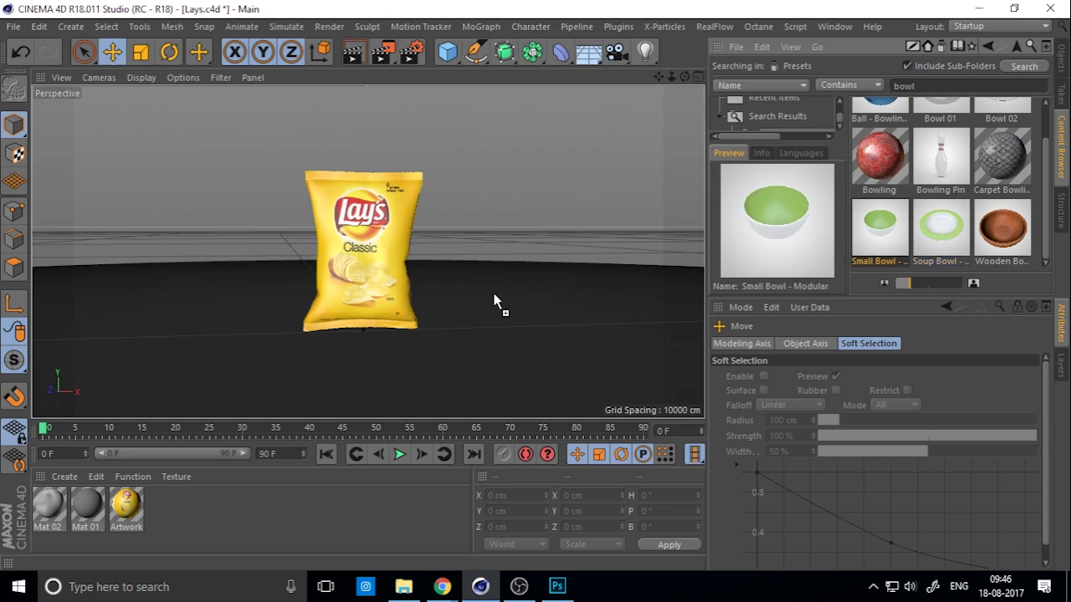
left_click_drag(534, 297, 477, 298)
key("shift+F1")
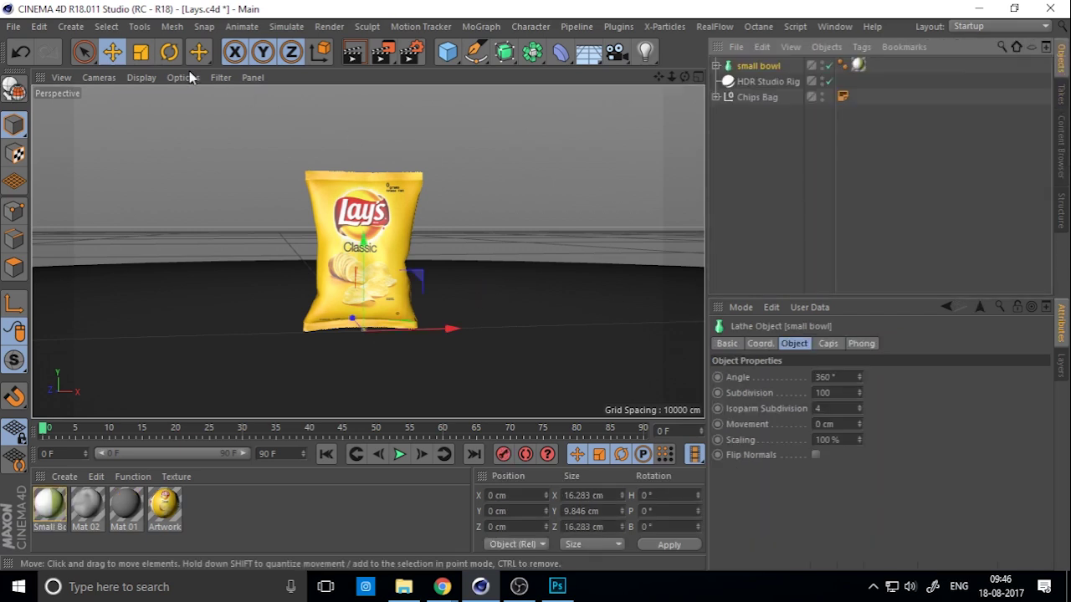
- Scale the small bowl up to about 698 cm wide and move it beside the bag, to about X -1282 cm, Z -776 cm
key("t")
left_click_drag(392, 283, 124, 314)
left_click_drag(253, 303, 593, 369)
left_click_drag(17, 318, 45, 327)
left_click(112, 54)
left_click_drag(350, 288, 370, 324)
left_click_drag(430, 309, 311, 309)
left_click_drag(343, 387, 394, 299)
- Switch to Chrome and review the "chips 3d model" search and the chips models on Archive3D
key("alt+Tab")
left_click(267, 84)
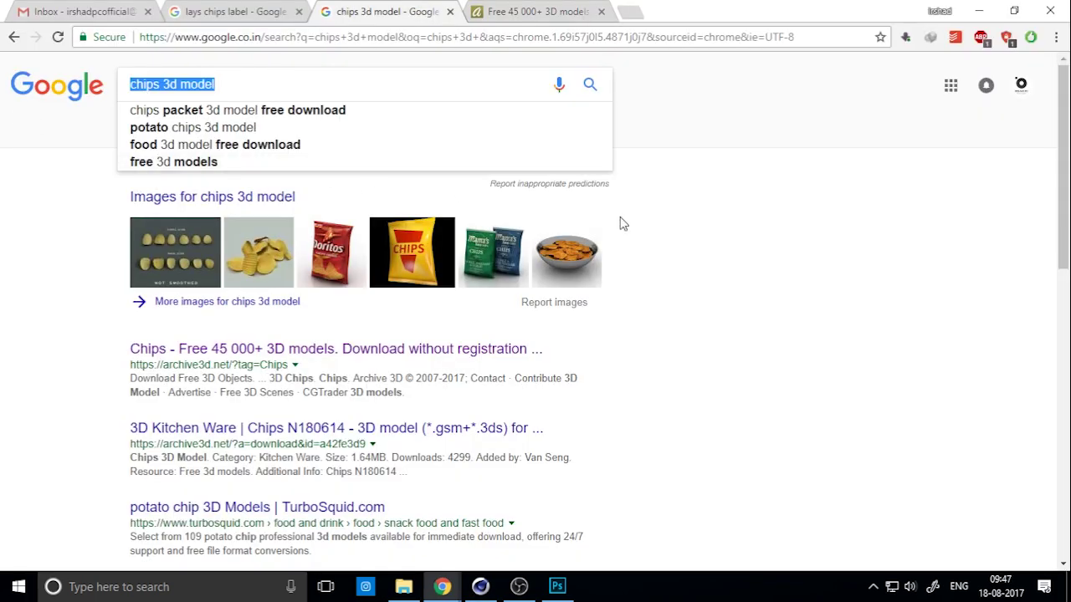
left_click(742, 228)
left_click(549, 10)
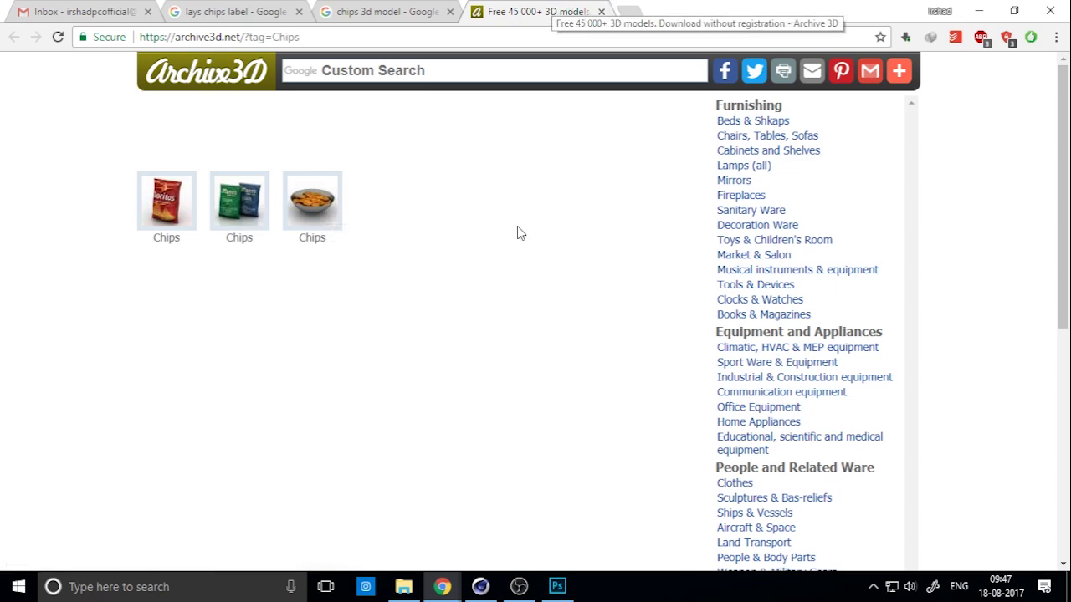
- Import the Chips 3DS model from its folder into Cinema 4D, at scale 1 in centimeters with textures adapted
left_click(403, 586)
left_click_drag(516, 188, 396, 339)
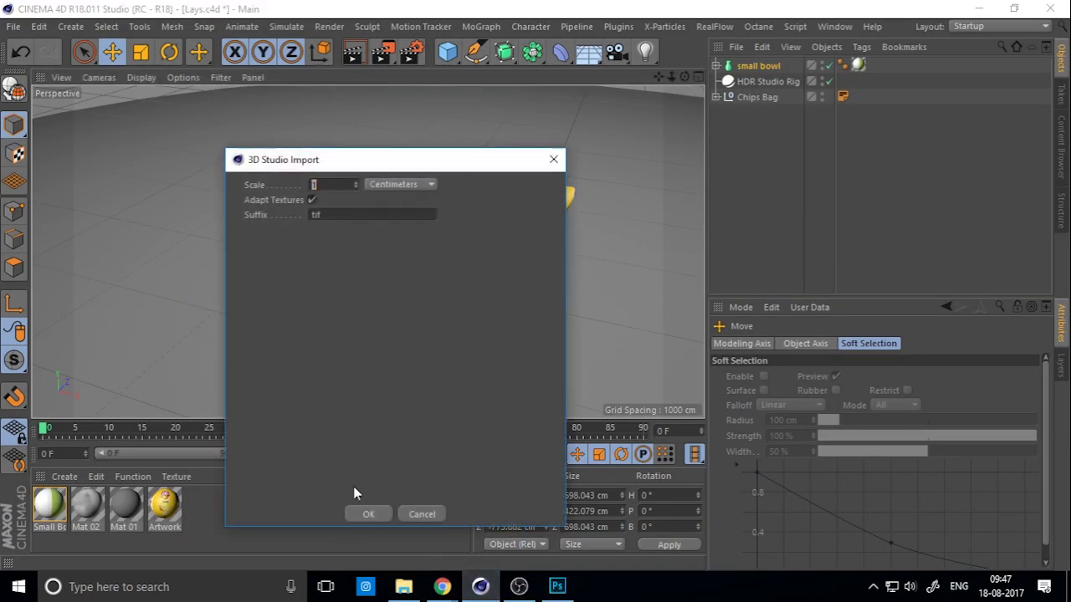
left_click(360, 514)
left_click(755, 81)
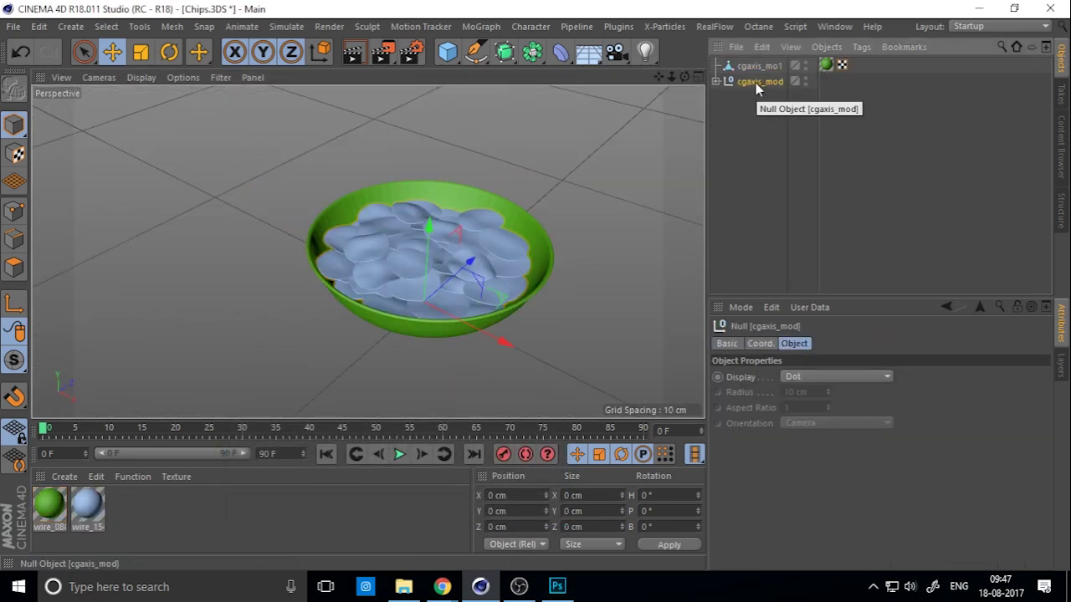
key("Delete")
key("ctrl+z")
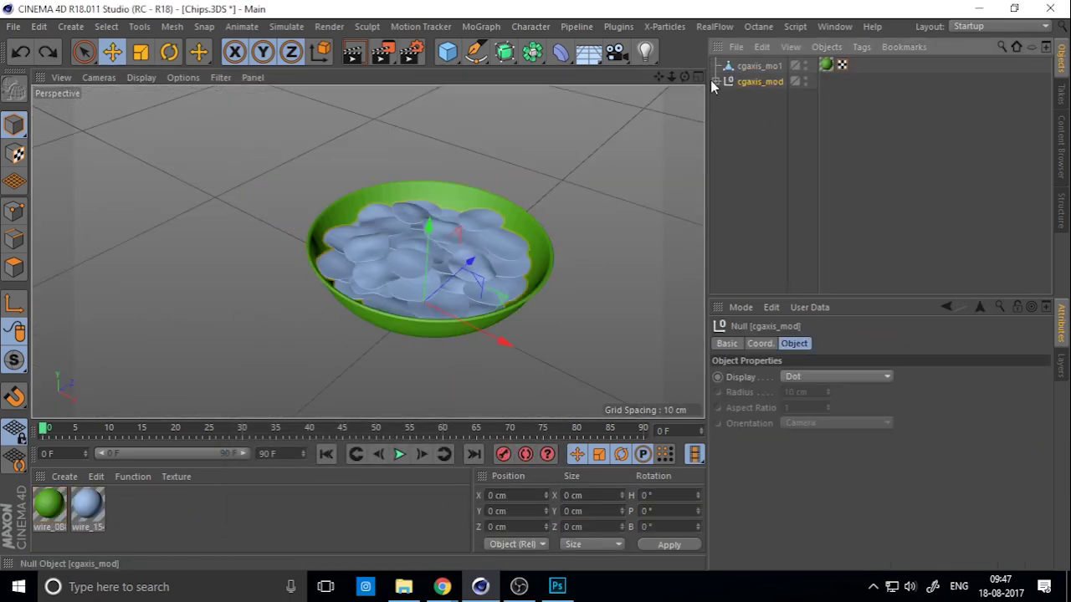
- Copy the sub02 chips object from inside the cgaxis_mod group in Chips.3DS and paste it into the Lays.c4d scene
left_click(715, 81)
left_click(760, 136)
left_click(757, 97)
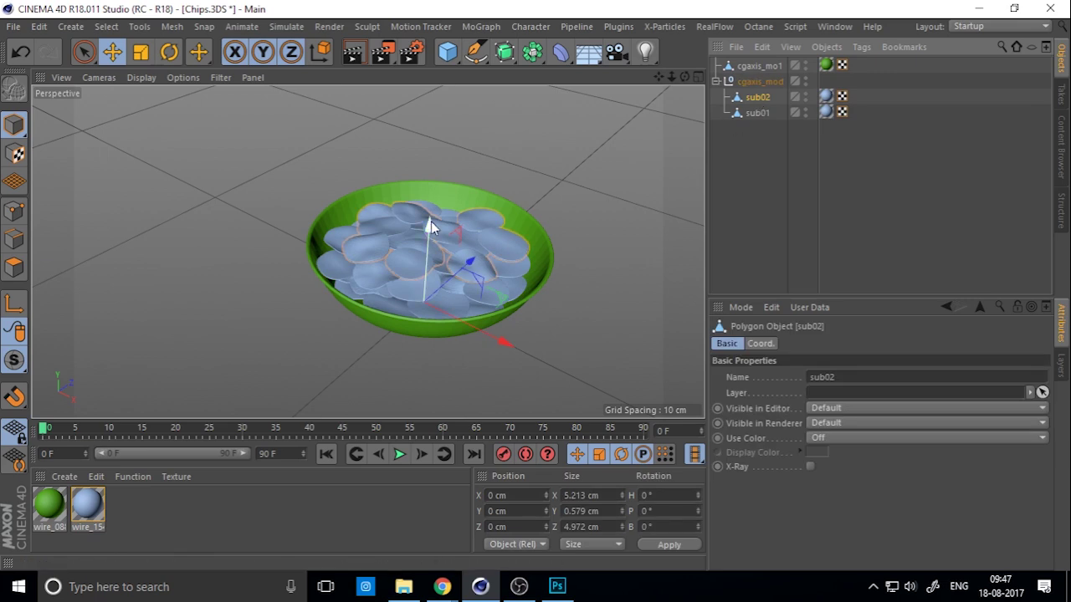
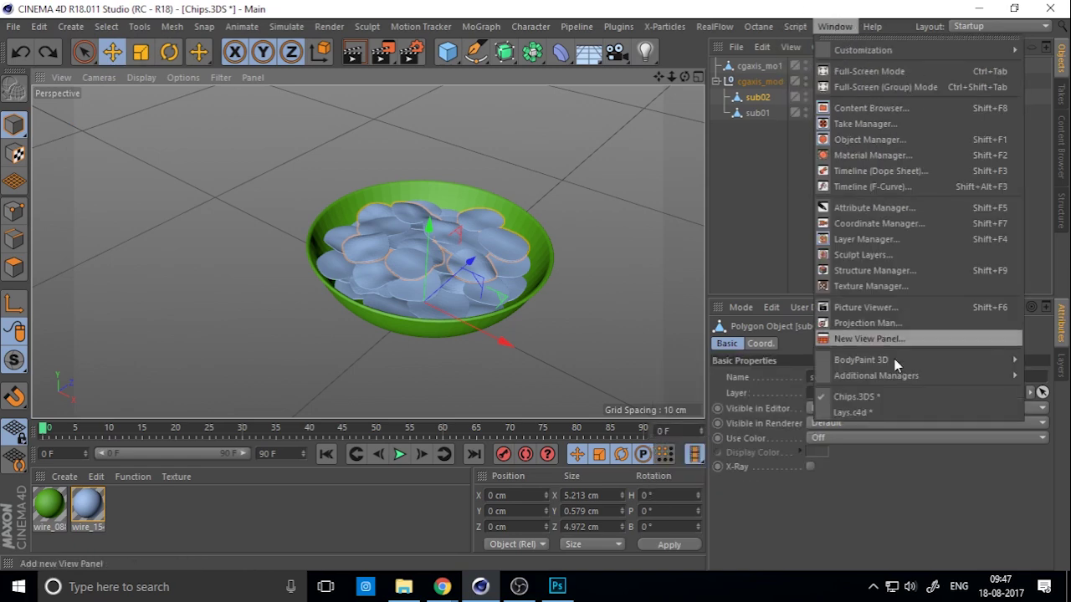
left_click(874, 412)
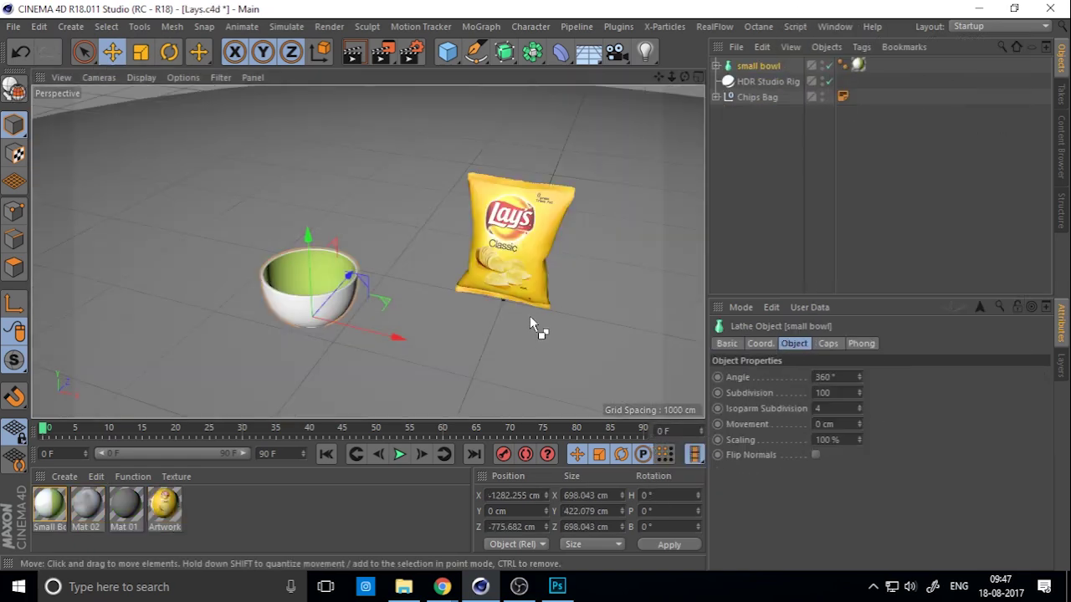
key("ctrl+v")
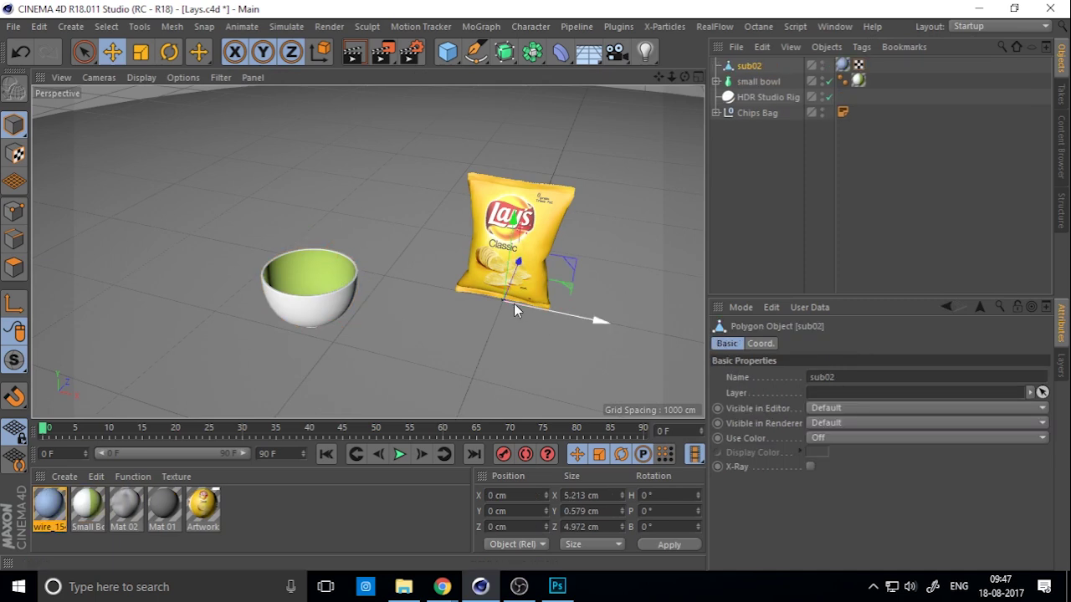
- Scale the pasted sub02 chips object up to about 718 cm wide
left_click(139, 52)
left_click_drag(110, 277, 107, 279)
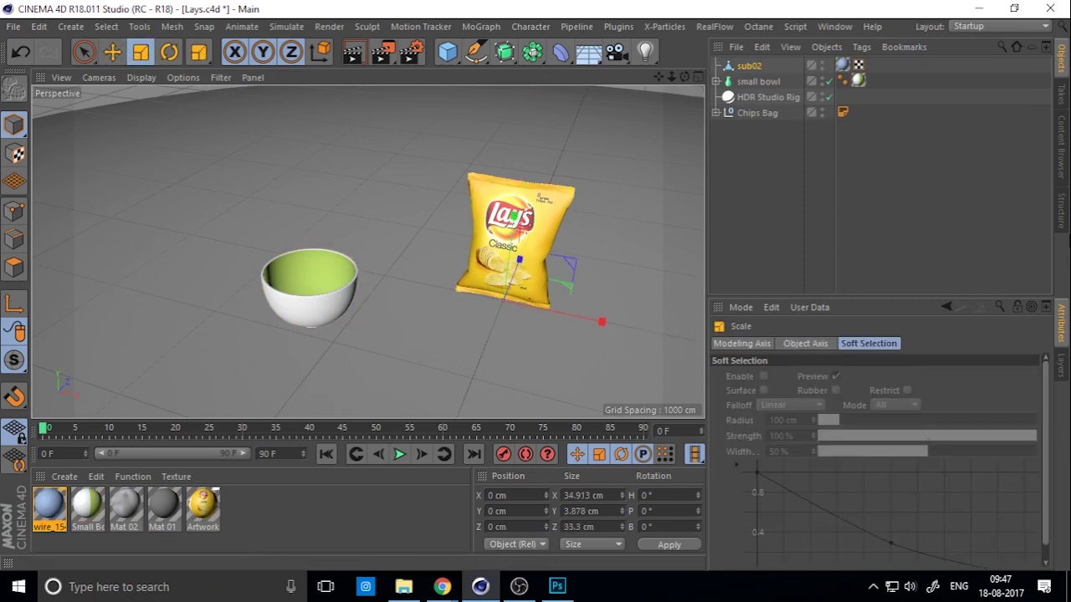
left_click_drag(170, 256, 138, 306)
- Move the chips over the bowl, to about X -1197 cm, Y 401 cm, Z -892 cm
left_click(111, 52)
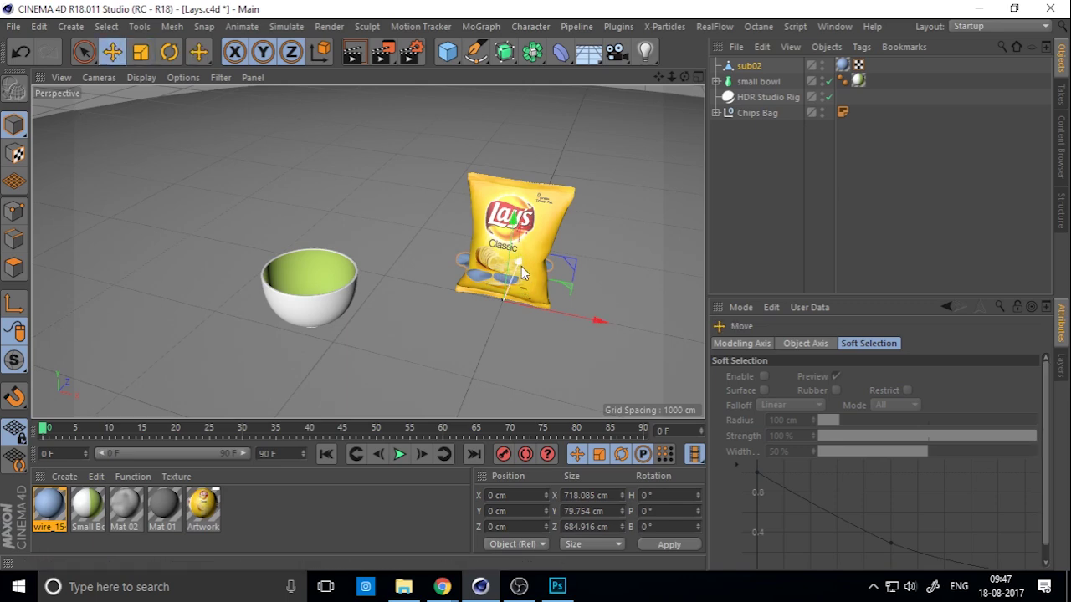
left_click_drag(520, 261, 491, 326)
left_click_drag(571, 397, 398, 368)
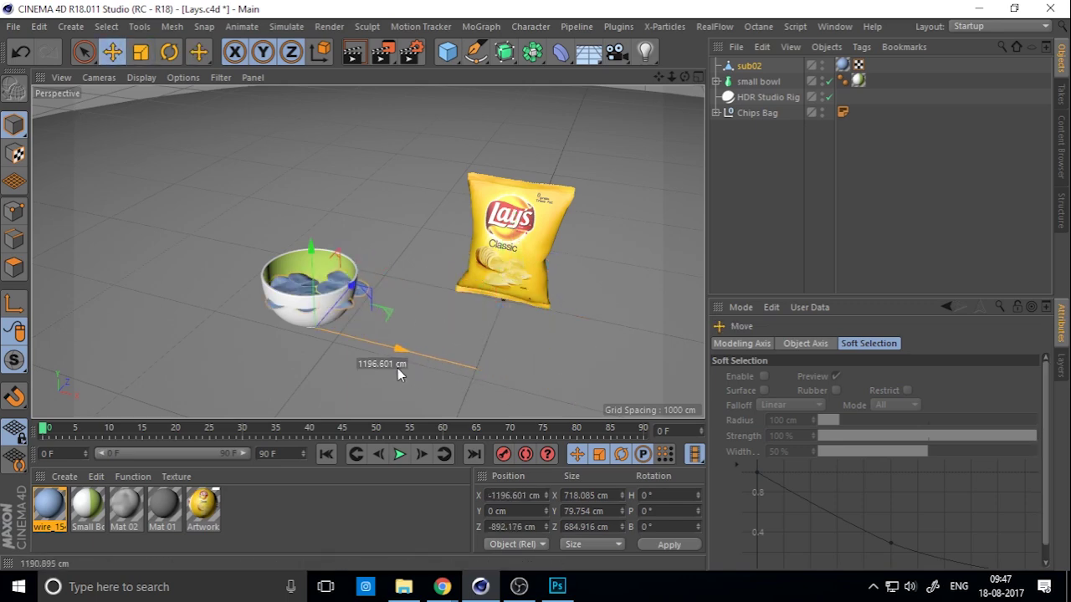
scroll(324, 287, "up", 10)
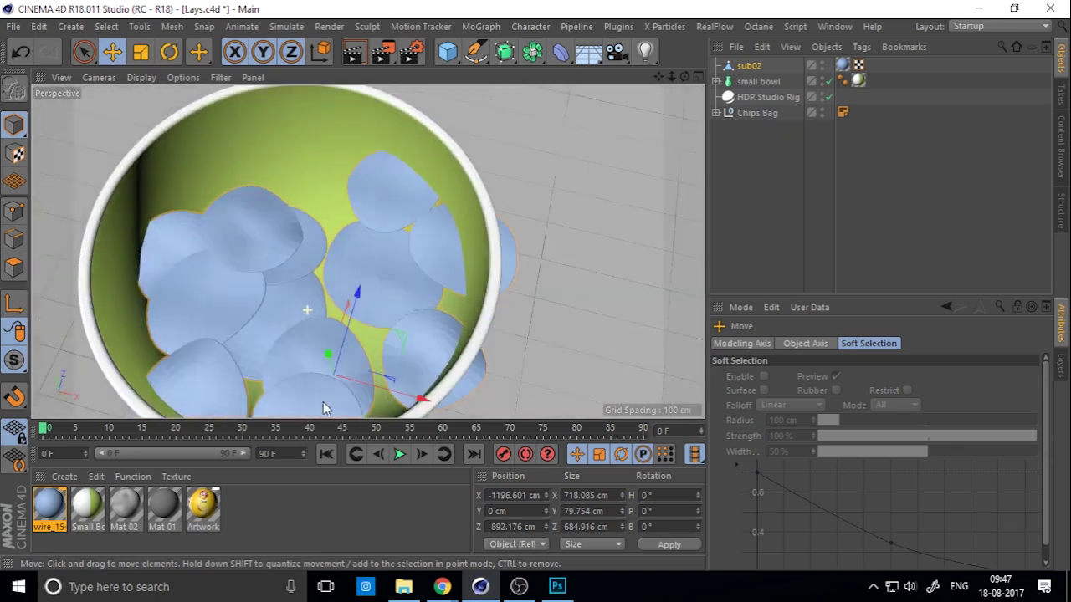
scroll(370, 358, "down", 10)
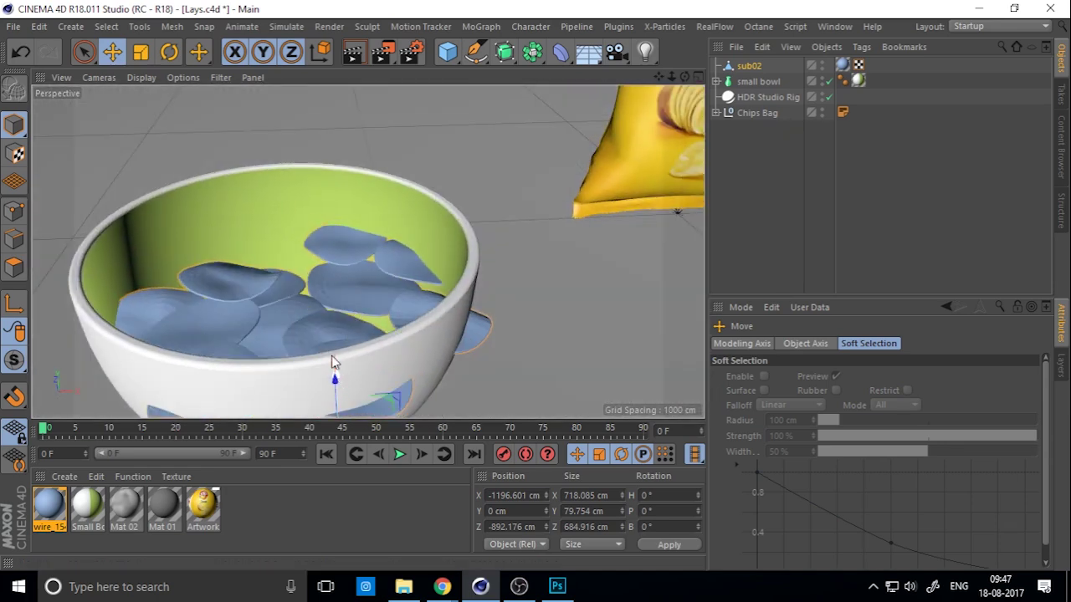
left_click_drag(332, 362, 318, 242)
scroll(317, 222, "up", 3)
left_click_drag(346, 143, 358, 266, "alt")
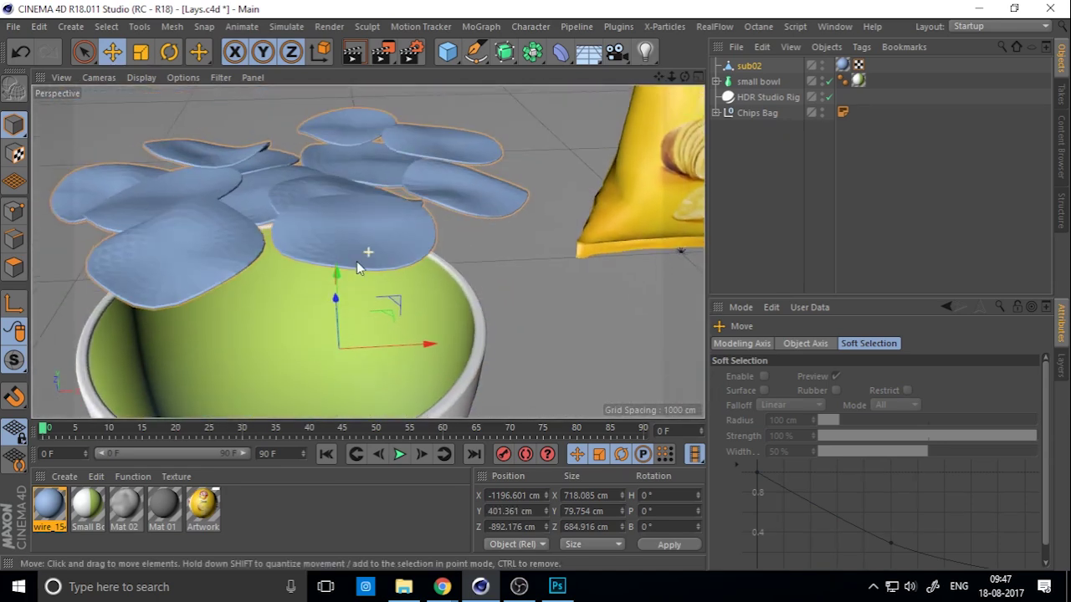
scroll(357, 266, "up", 2)
- Add a Phong tag to sub02 to smooth the chips' shading
right_click(753, 65)
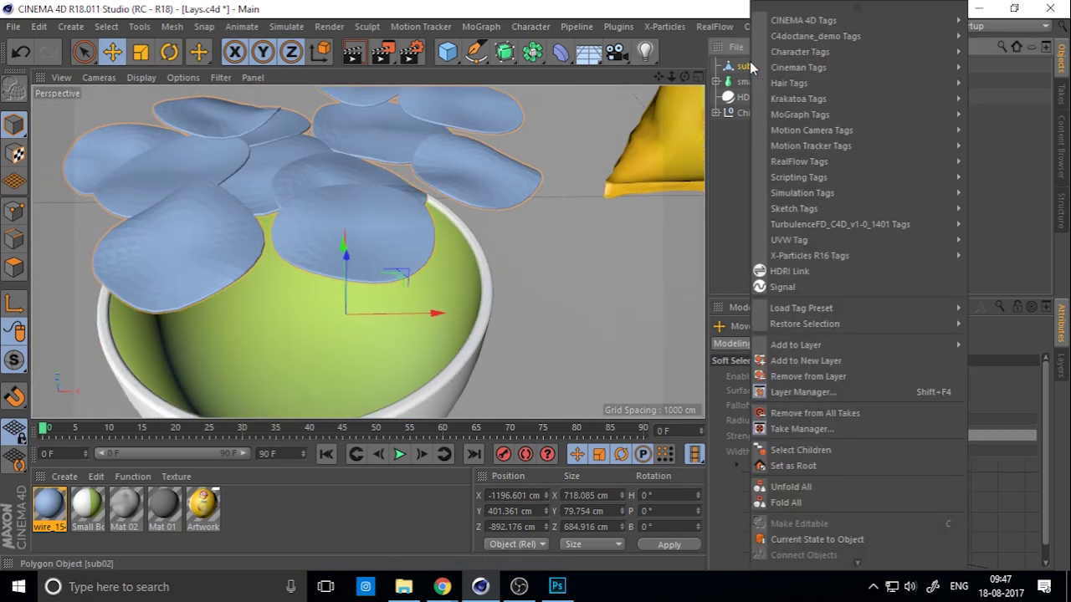
mouse_move(817, 25)
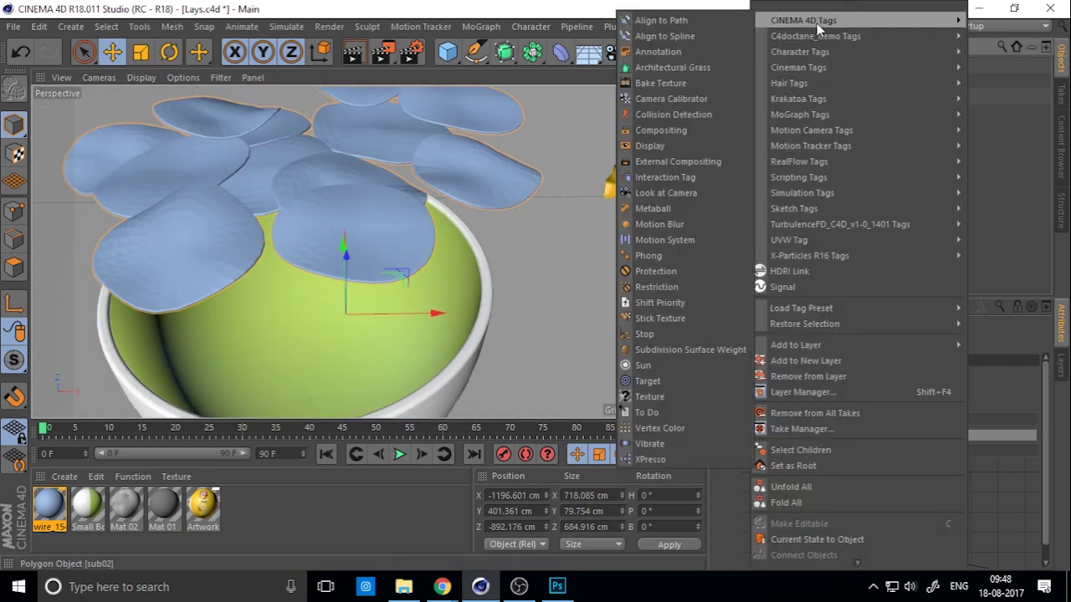
left_click(666, 255)
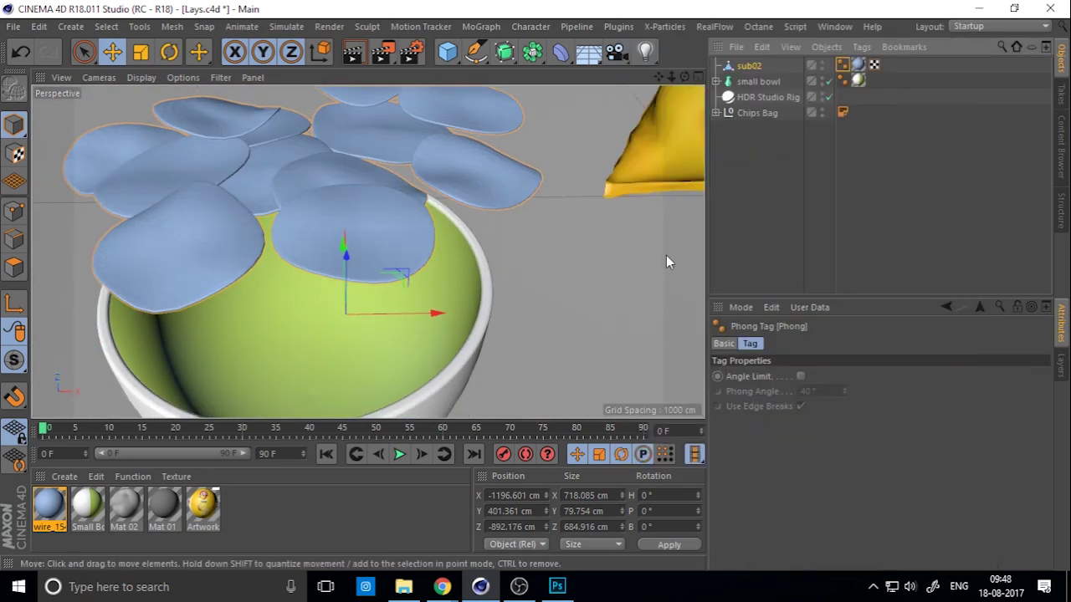
left_click(749, 180)
left_click_drag(411, 248, 504, 275, "alt")
left_click(504, 275)
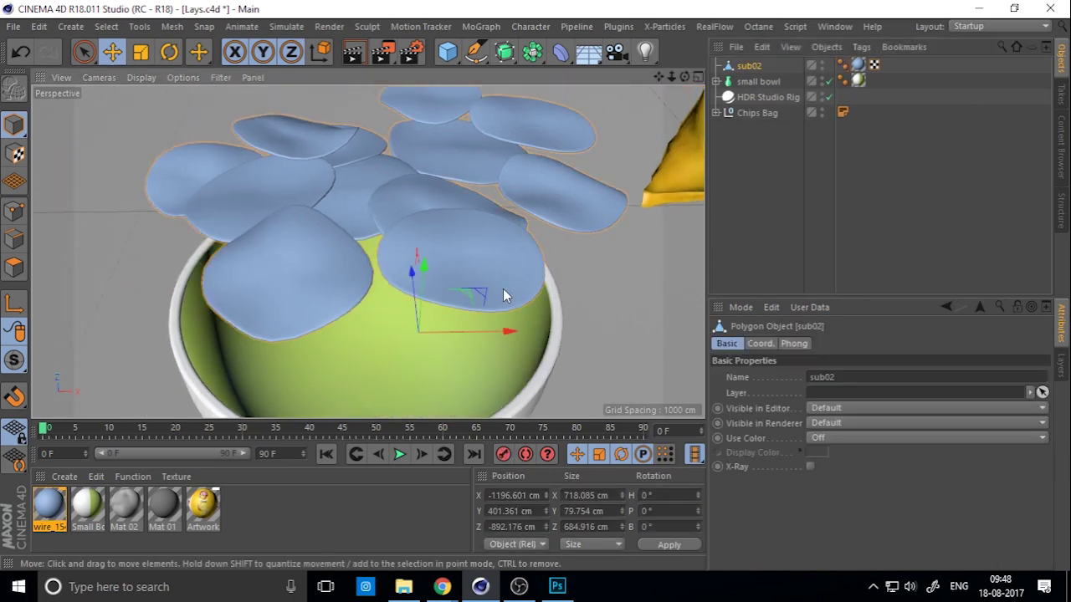
- Select the polygons of the front chip above the bowl's rim and split them into a separate object
left_click(14, 268)
scroll(454, 284, "up", 3)
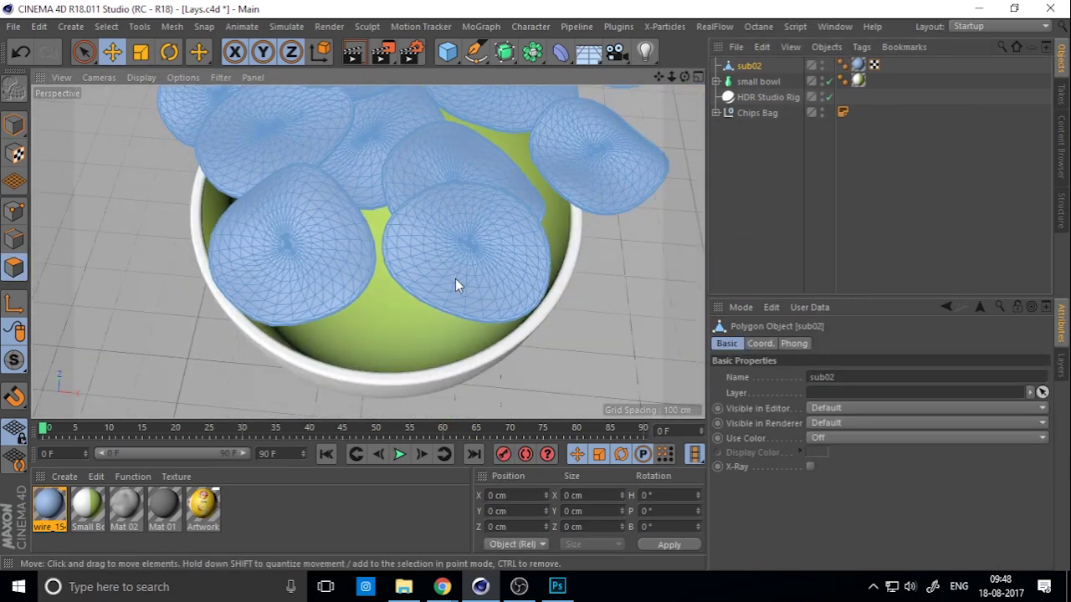
left_click(454, 285)
left_click_drag(456, 302, 431, 306, "alt")
scroll(463, 249, "down", 2)
scroll(530, 310, "up", 4)
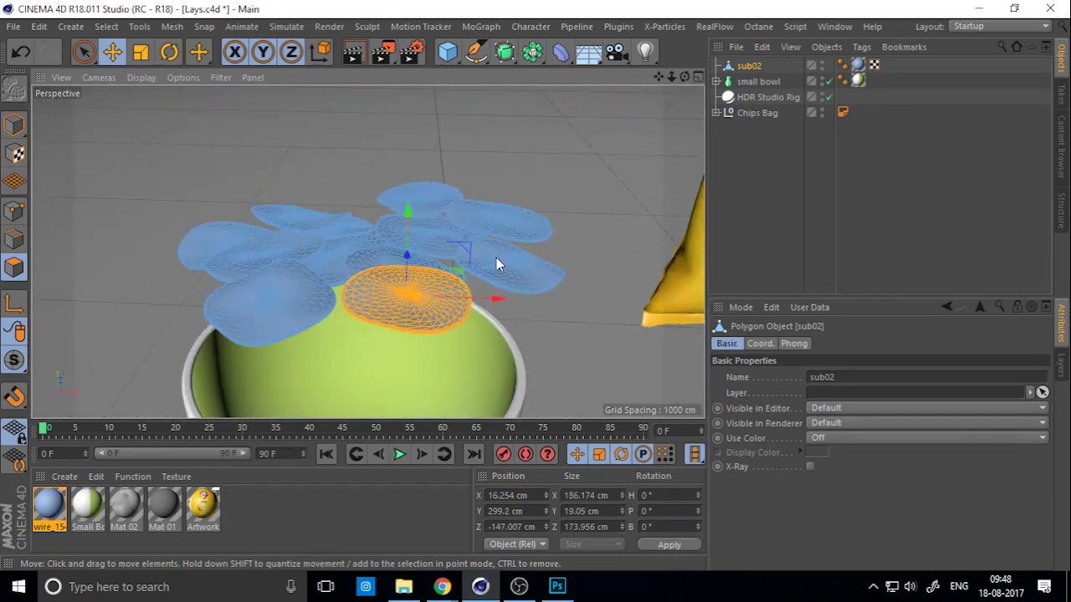
right_click(456, 262)
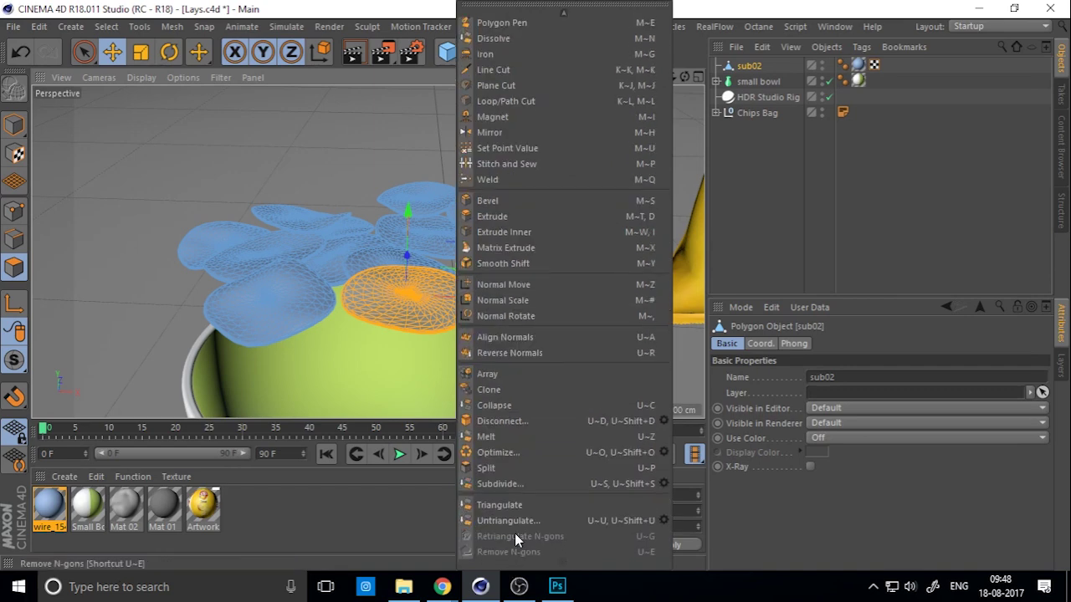
left_click(514, 468)
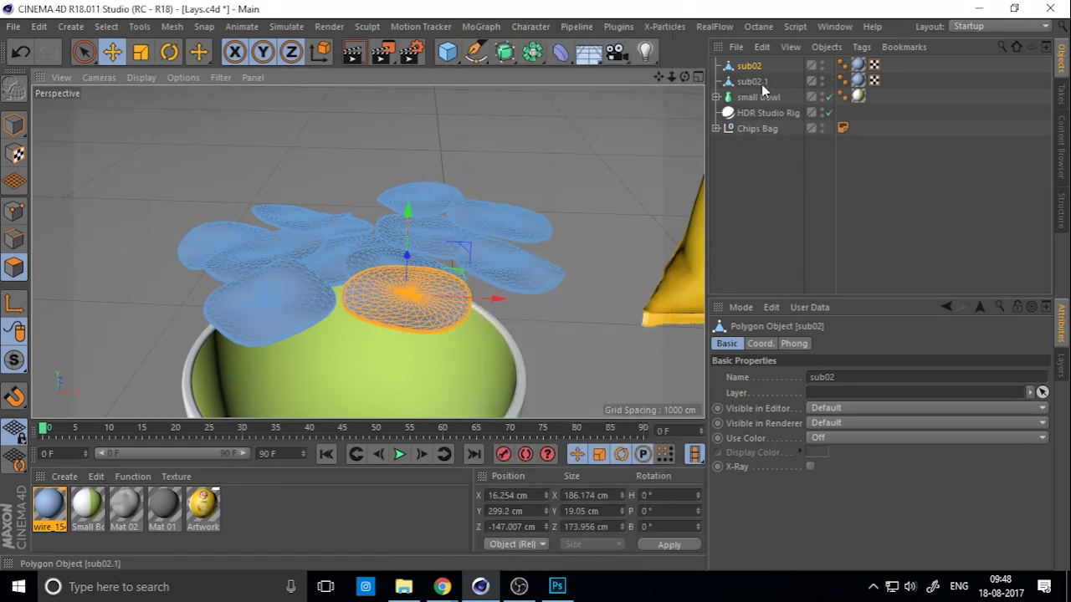
- Select the polygons of the chip beside the first one and split them into their own object
left_click_drag(423, 249, 297, 297)
right_click(328, 341)
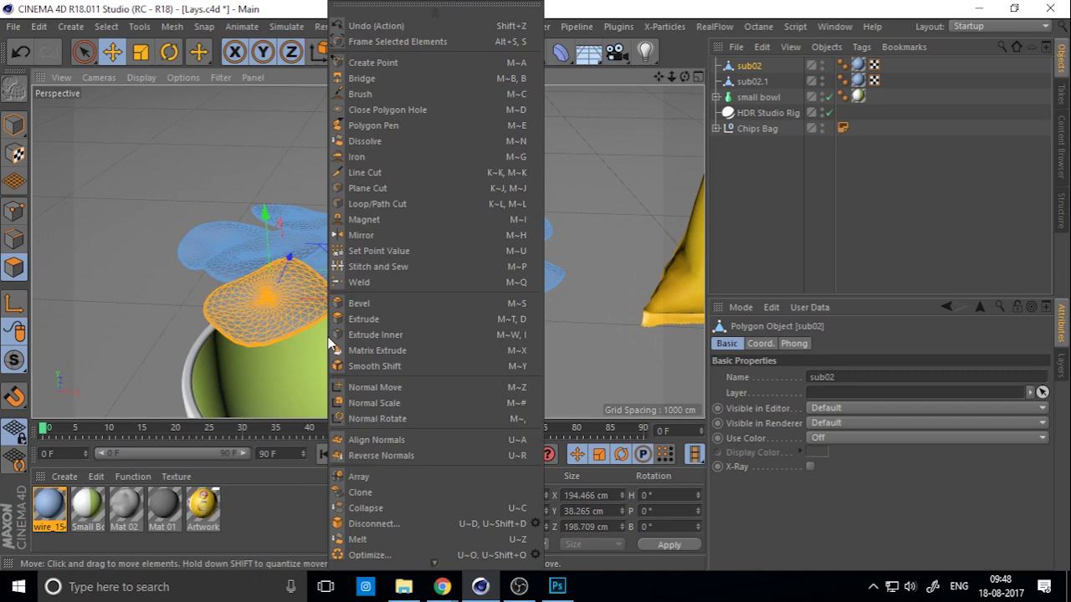
left_click(383, 470)
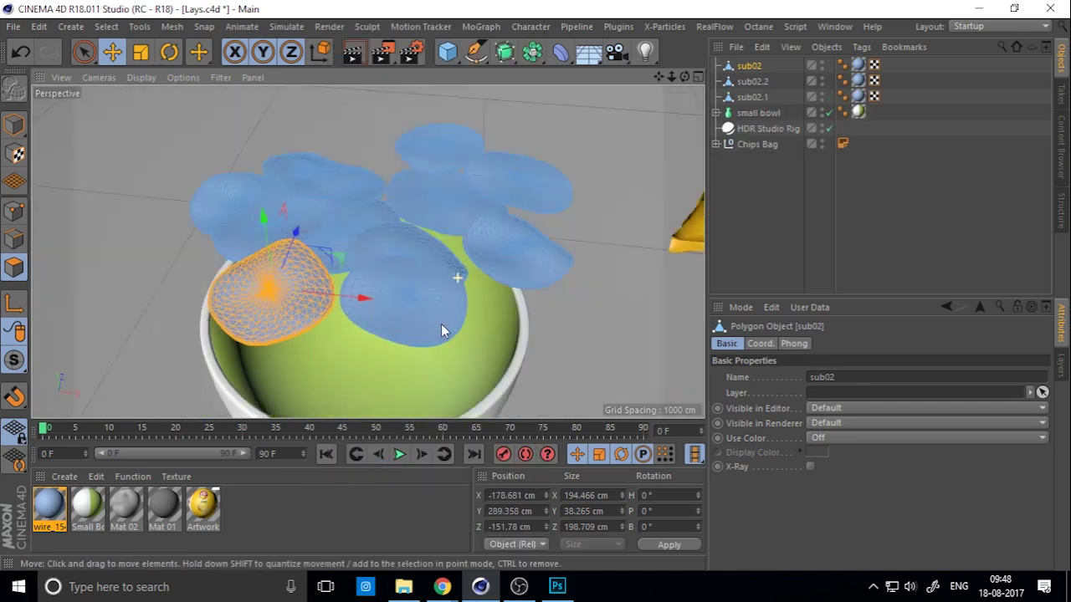
- Split the remaining chips into individual objects one by one and remove the original sub02 object
scroll(444, 293, "up", 3)
right_click(456, 237)
left_click(512, 468)
right_click(534, 493)
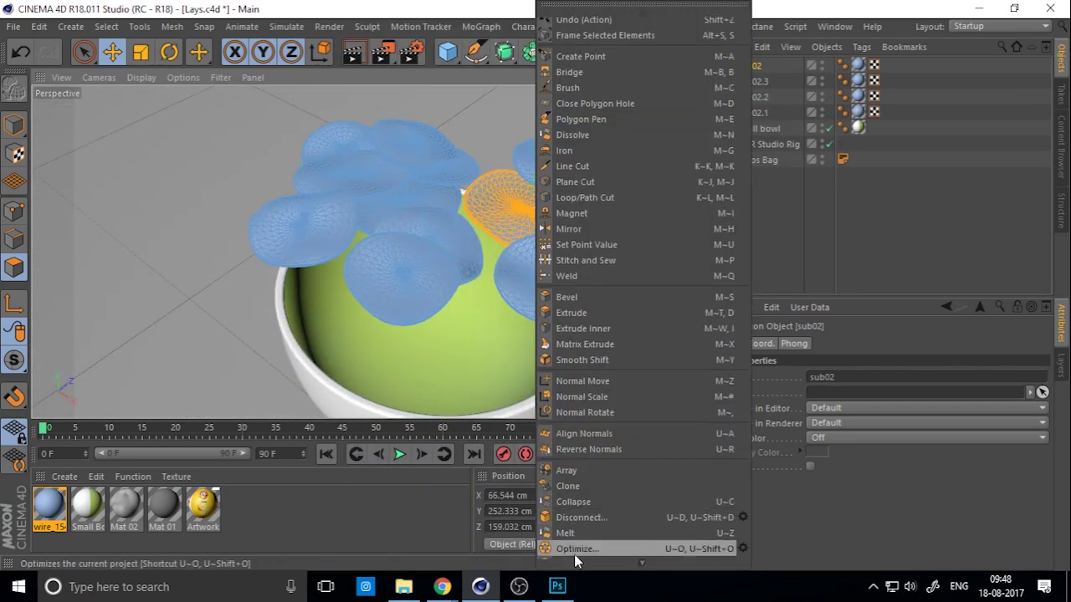
left_click(574, 507)
left_click_drag(547, 240, 411, 143)
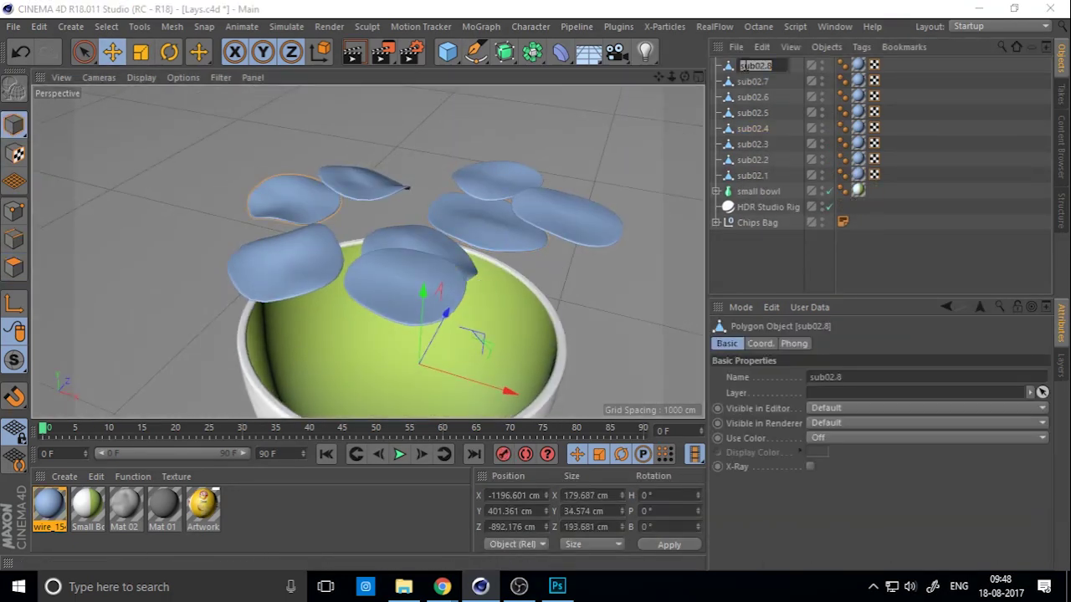
- Rename all the separated chip objects as CHIPS and the small bowl as BOWL
type("CHIPS")
key("Return")
left_click(758, 191)
double_click(758, 191)
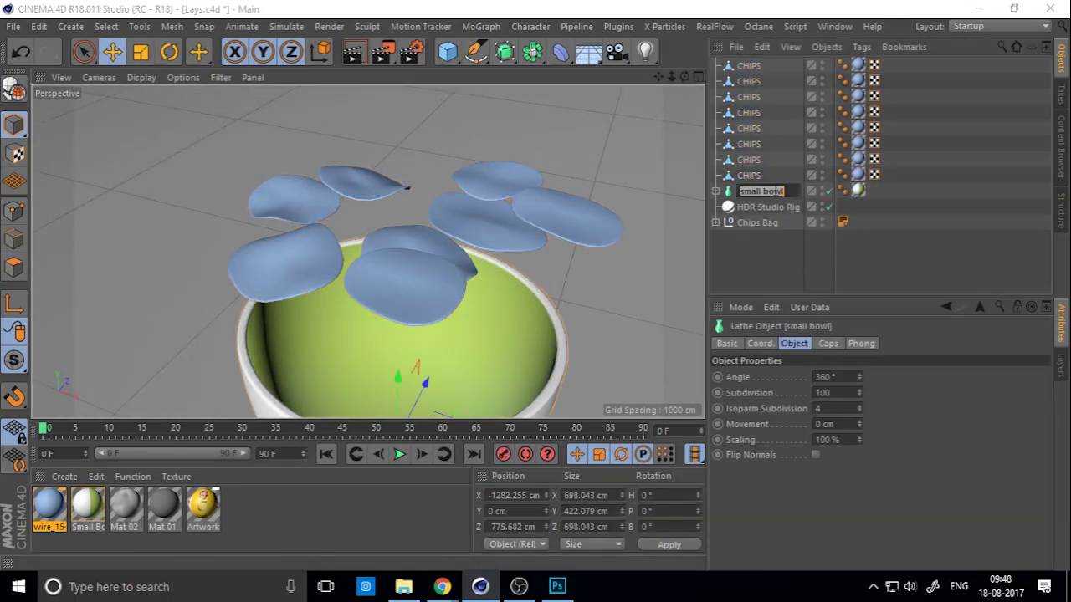
key("Return")
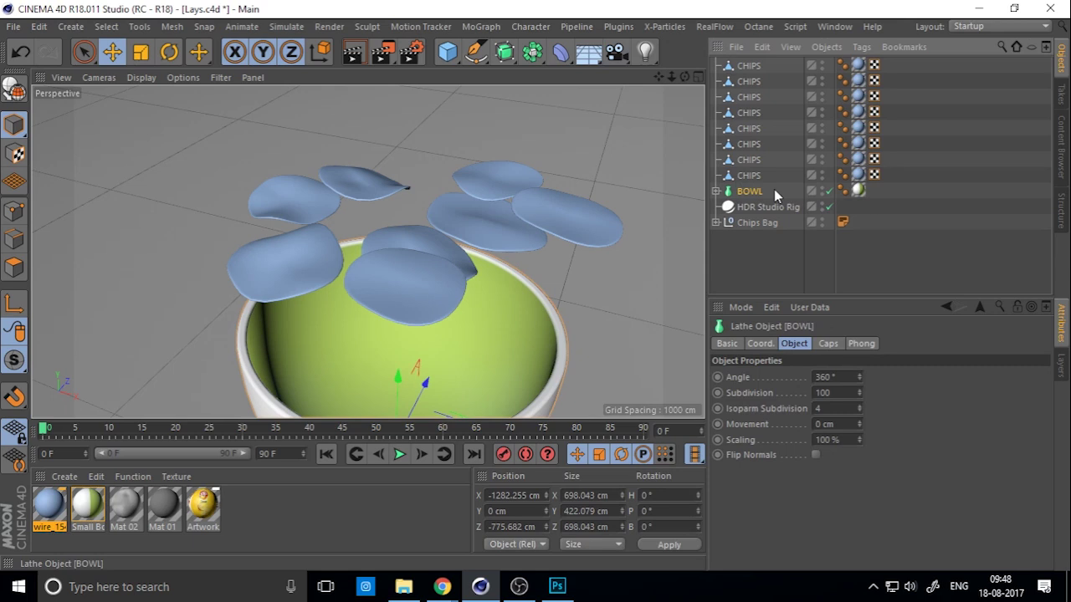
- Rename the Chips Bag null as BAG and place HDR Studio Rig below it in the object hierarchy
double_click(761, 224)
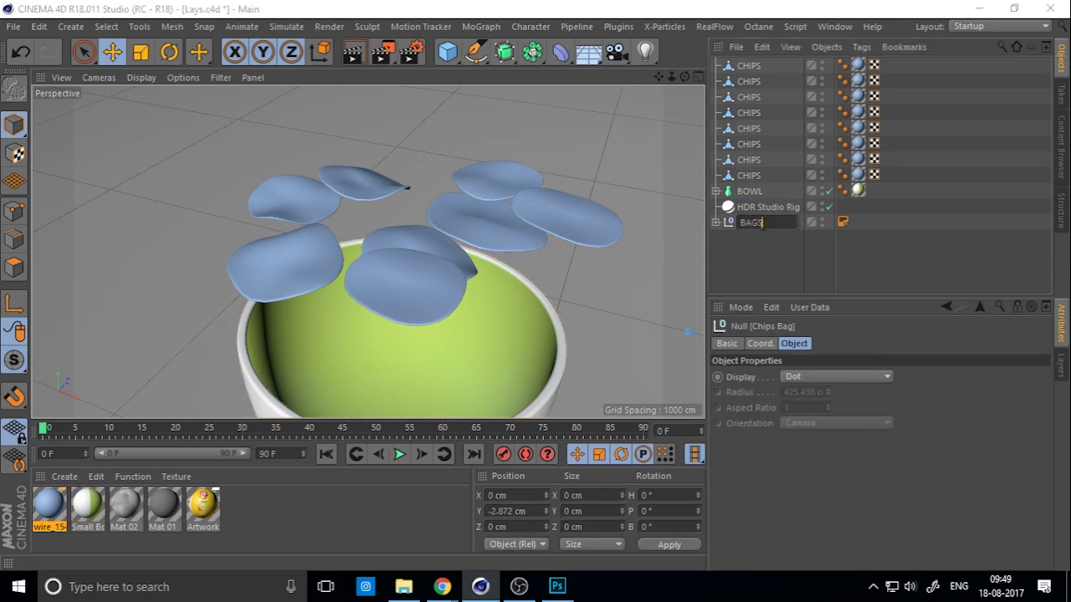
key("Return")
left_click_drag(774, 208, 778, 254)
left_click(779, 254)
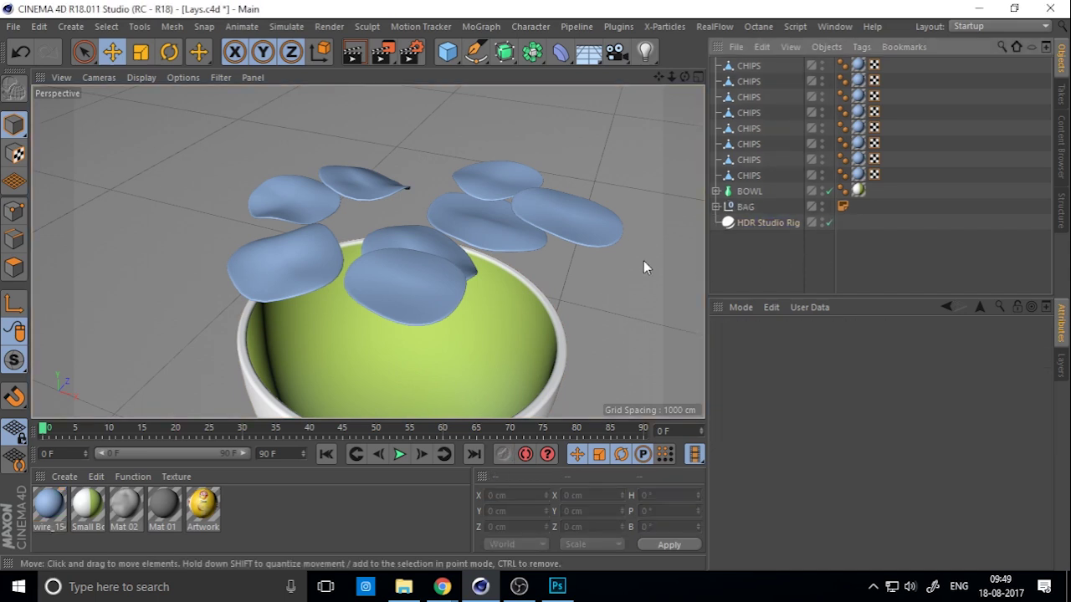
middle_click_drag(394, 296, 378, 291, "alt")
left_click(748, 66)
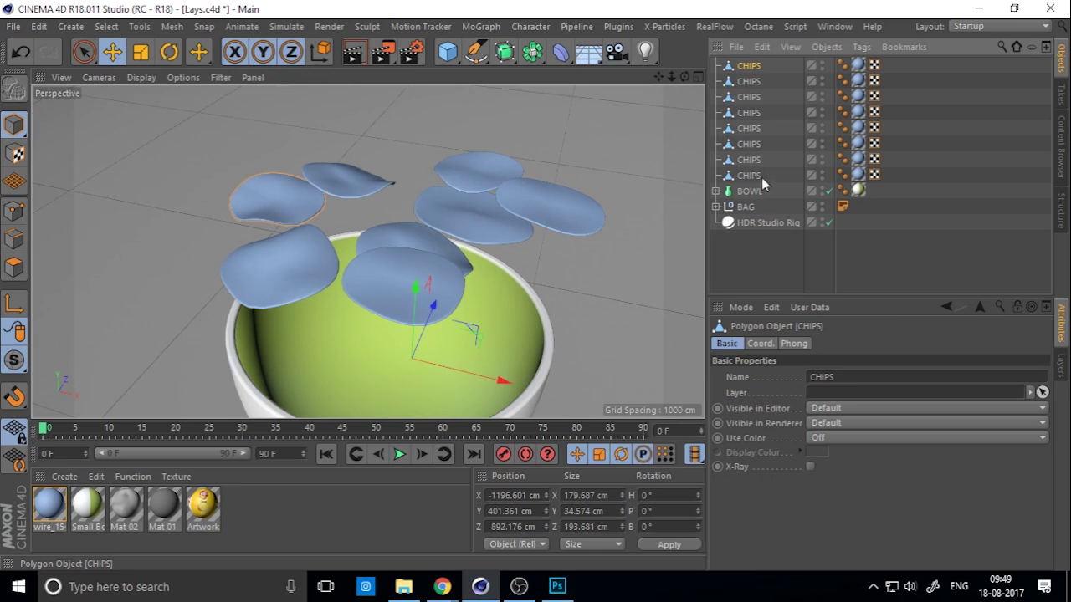
left_click(747, 176, "shift")
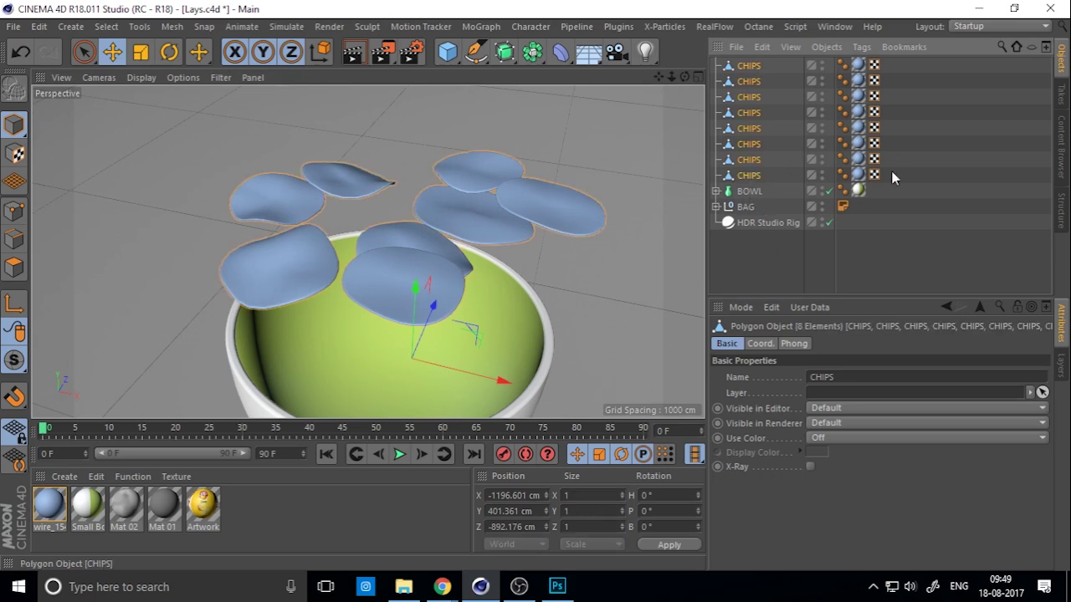
left_click_drag(861, 61, 858, 58)
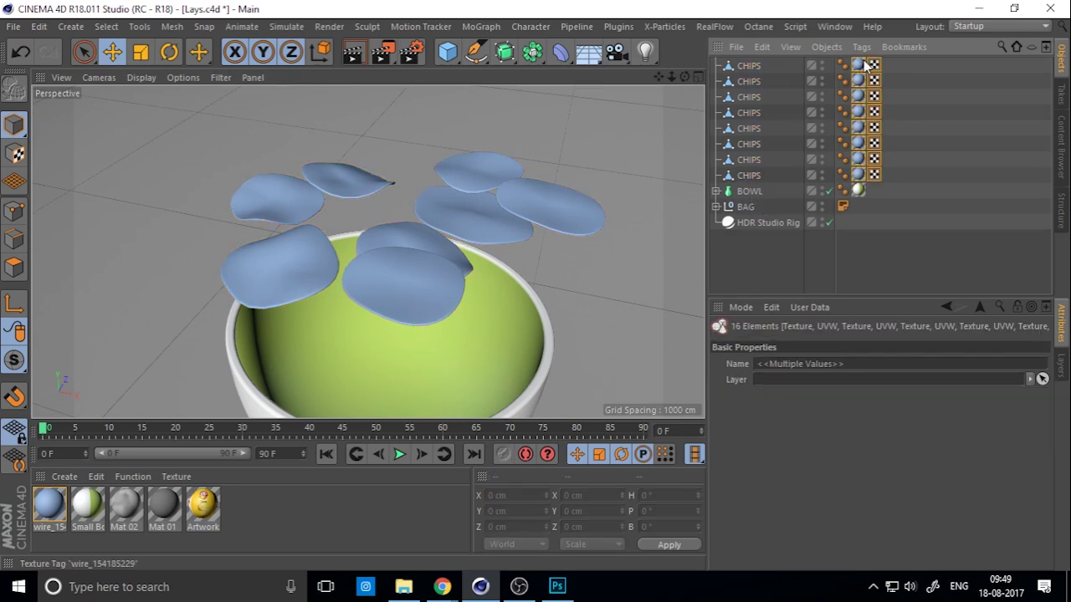
left_click(749, 66)
- Load cgaxis_models_13_24_04.jpg as the color texture of the chips' blue wire_154185229 material
double_click(40, 512)
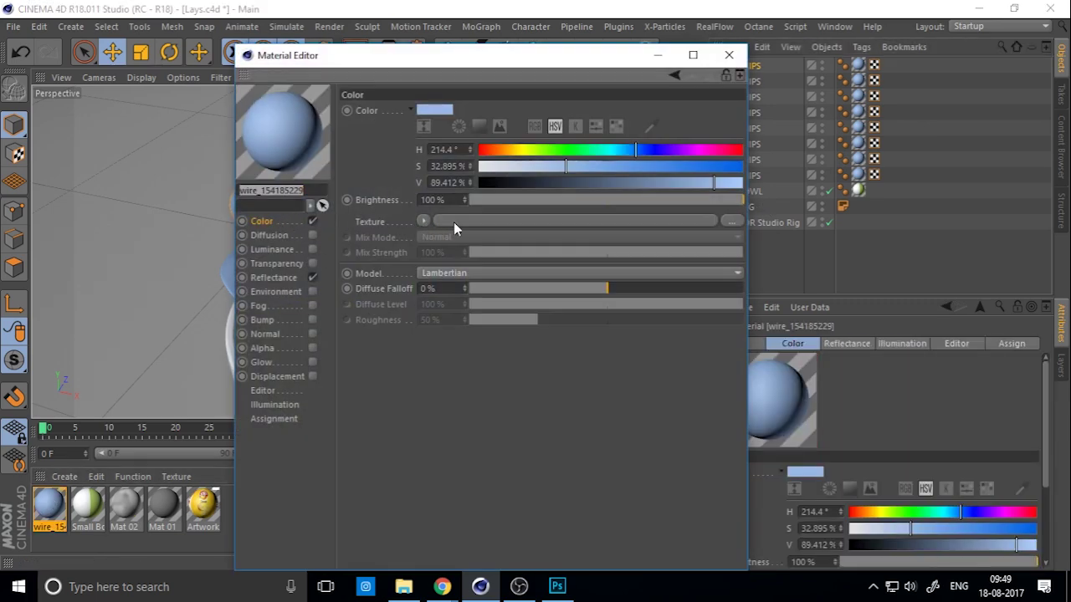
left_click(728, 221)
double_click(522, 191)
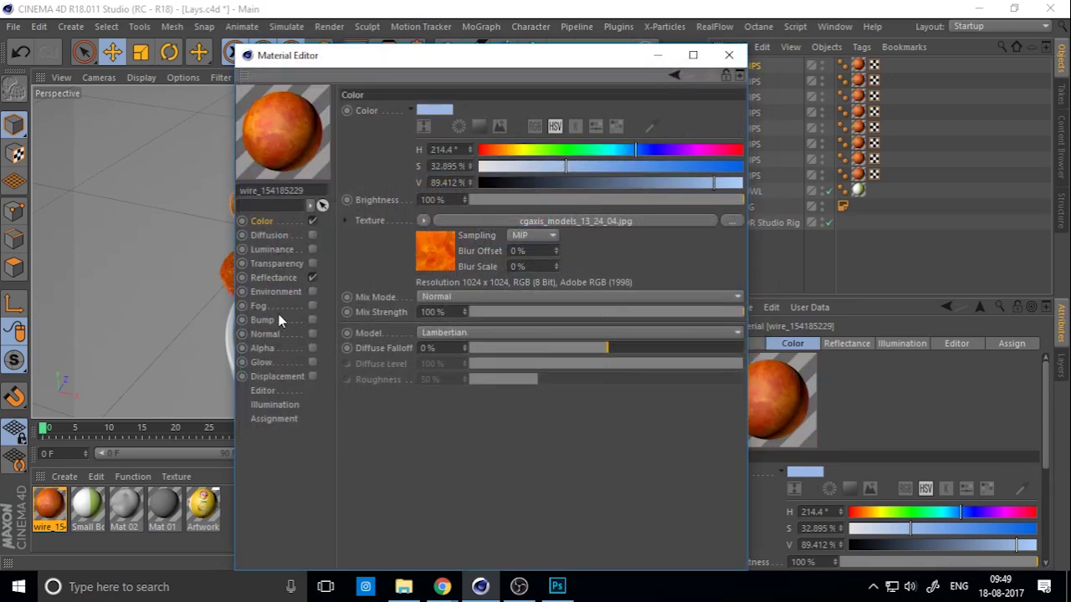
- Enable Bump on the chips material and load cgaxis_models_13_24_04_bump.jpg as its texture
left_click(262, 321)
left_click(313, 320)
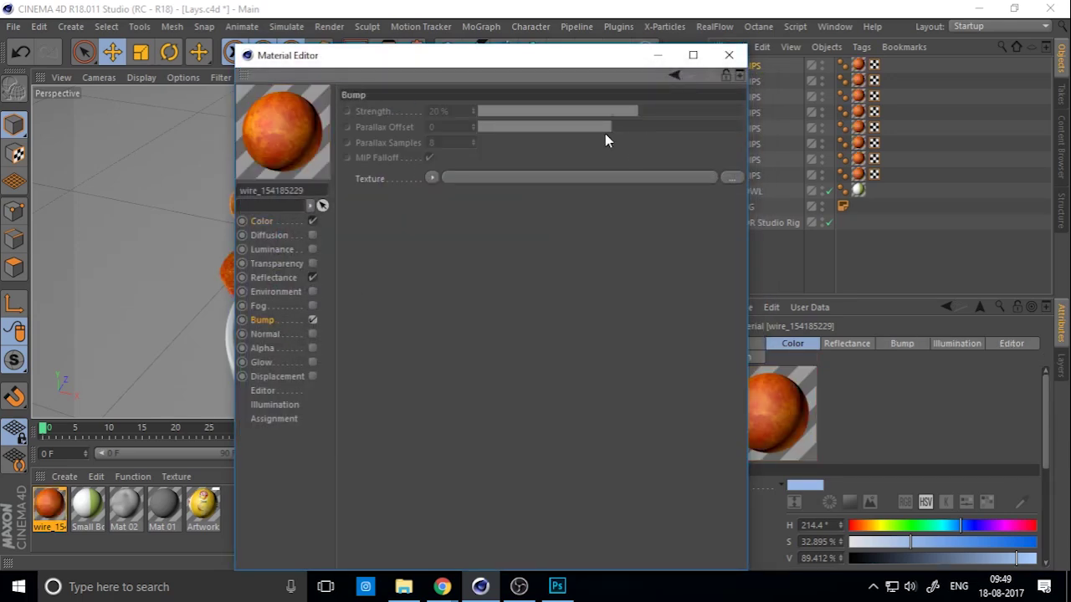
left_click(731, 177)
double_click(592, 184)
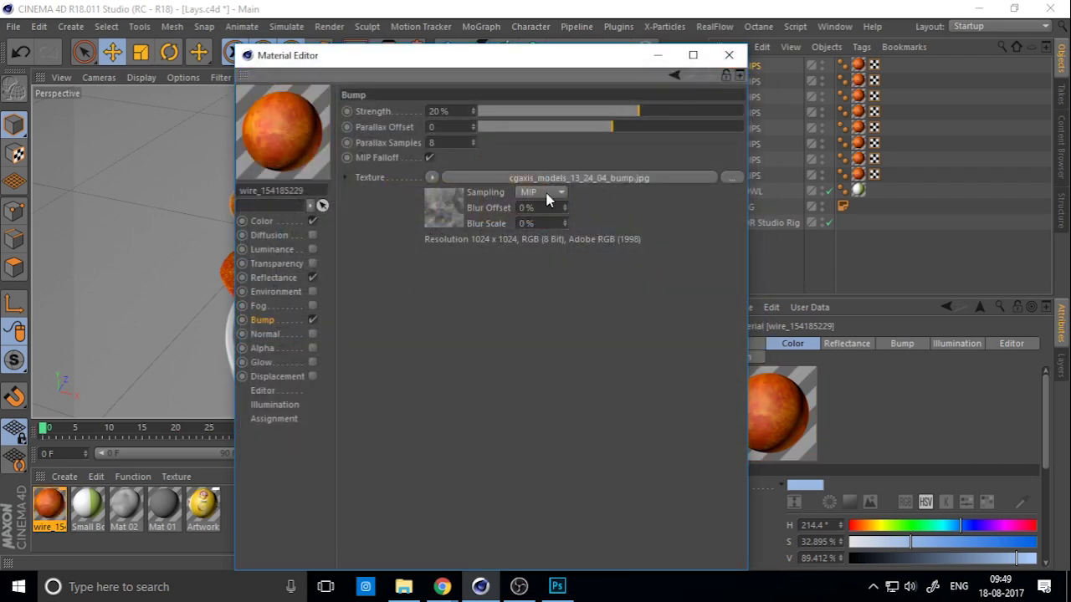
- Enable Displacement on the chips material with cgaxis_models_13_24_04_bump.jpg as the texture
left_click(313, 377)
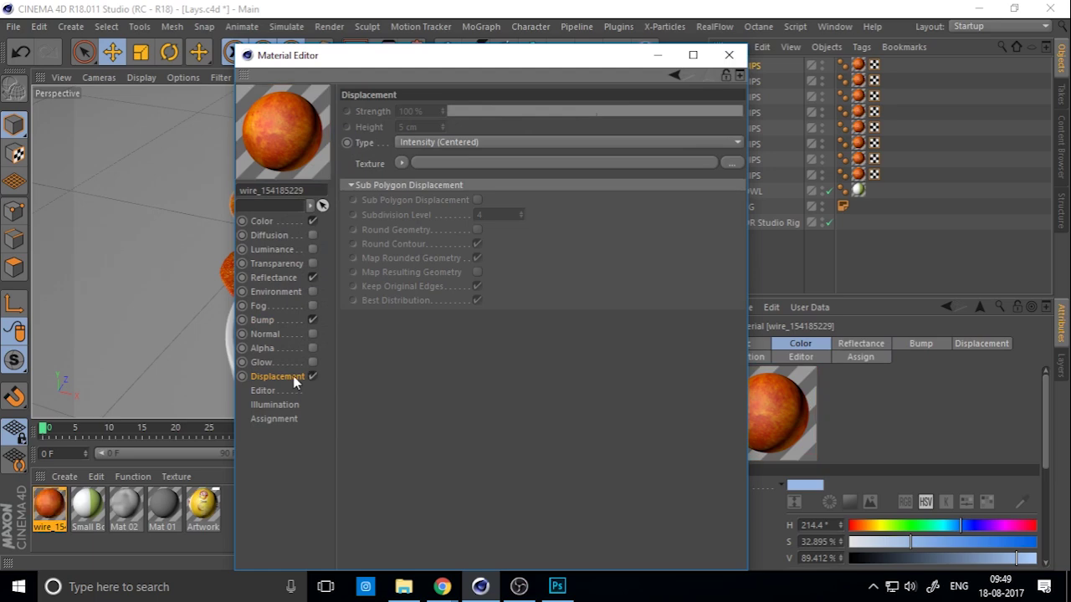
left_click(731, 161)
double_click(587, 187)
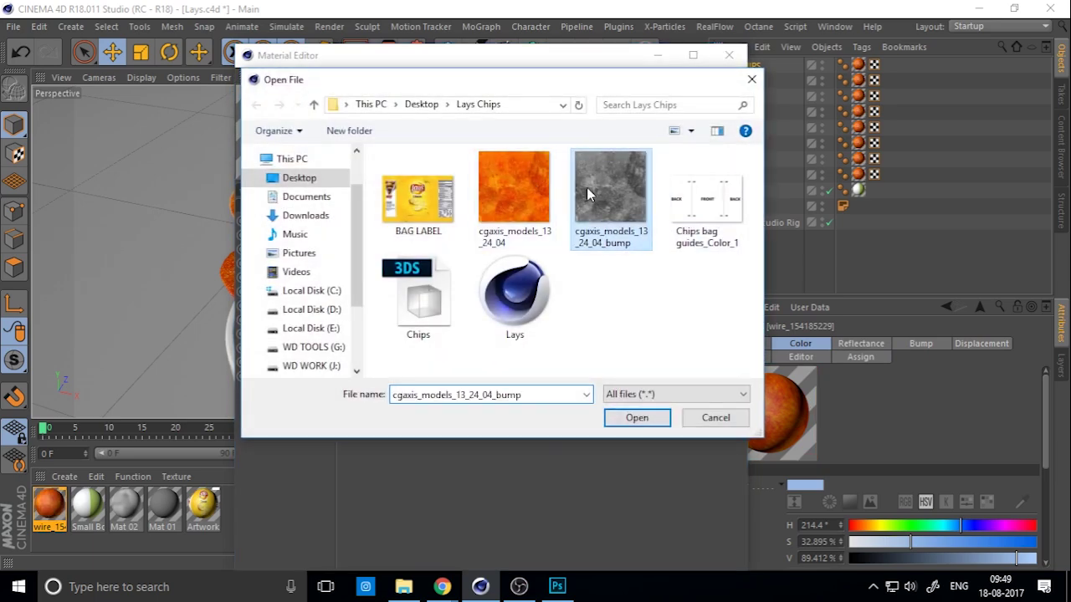
- Turn on Sub Polygon Displacement, Round Geometry and Map Resulting Geometry for the chips material's displacement
left_click(477, 261)
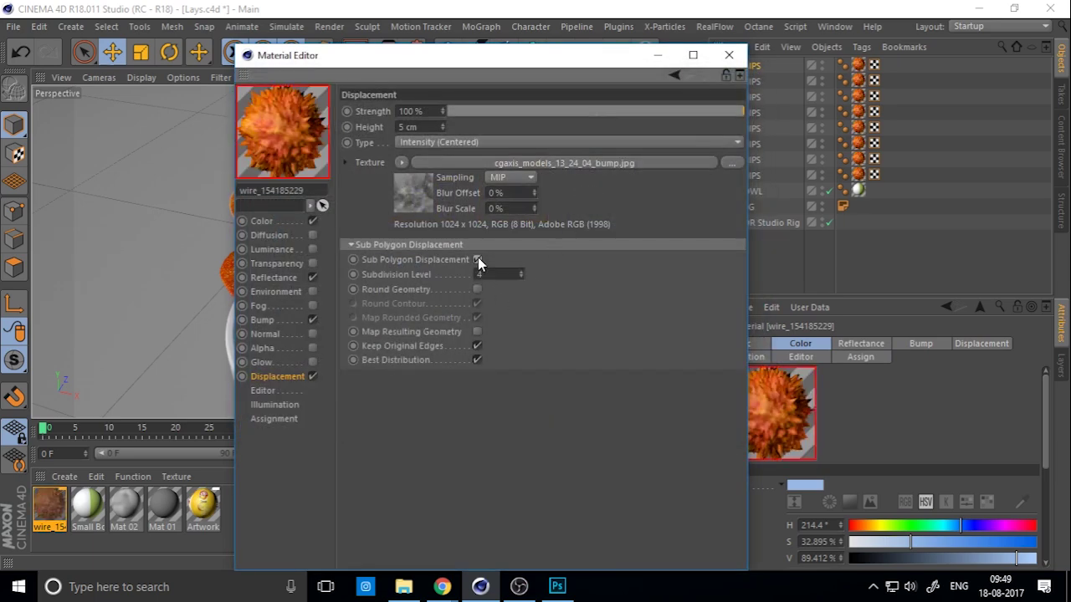
left_click(475, 290)
left_click(477, 332)
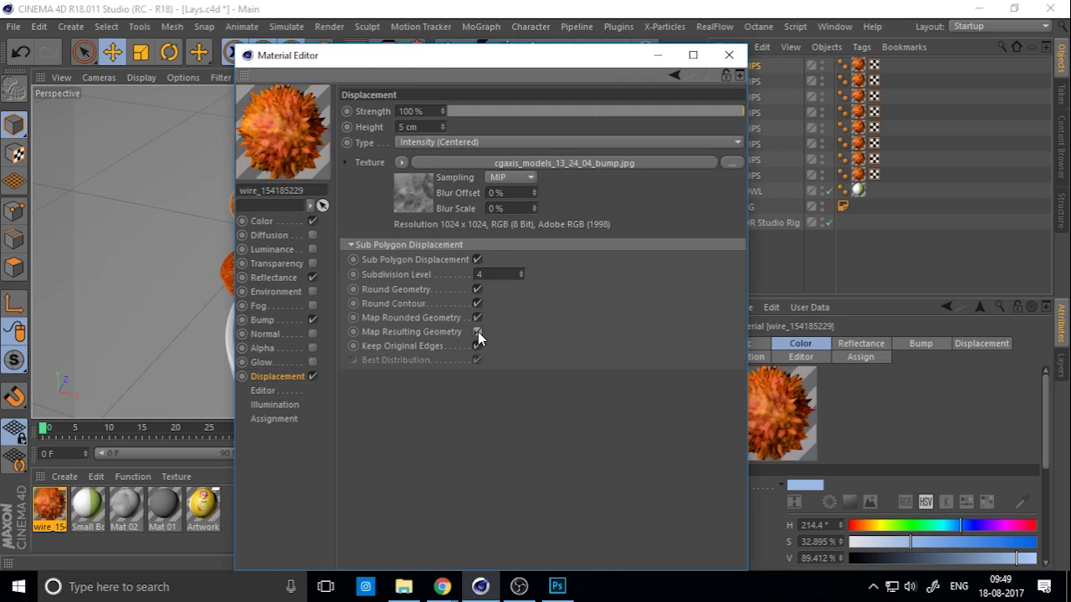
- Move the material editor clear of the chips and render the perspective view to preview their displacement
left_click_drag(423, 64, 741, 64)
left_click_drag(482, 225, 446, 265, "alt")
key("ctrl+r")
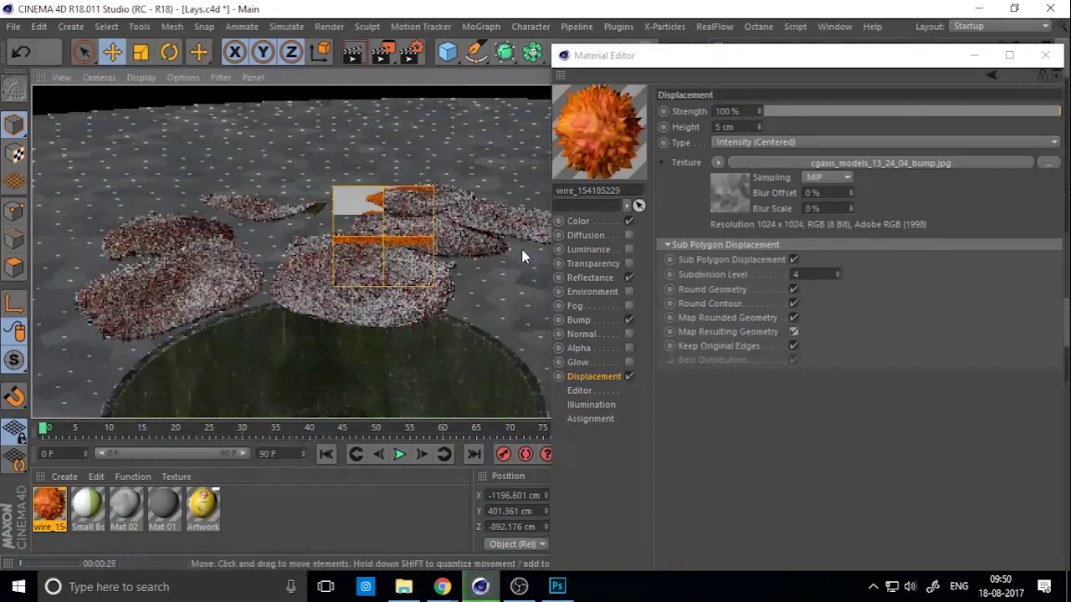
- Set the chips material's displacement height to 2 cm
left_click(749, 126)
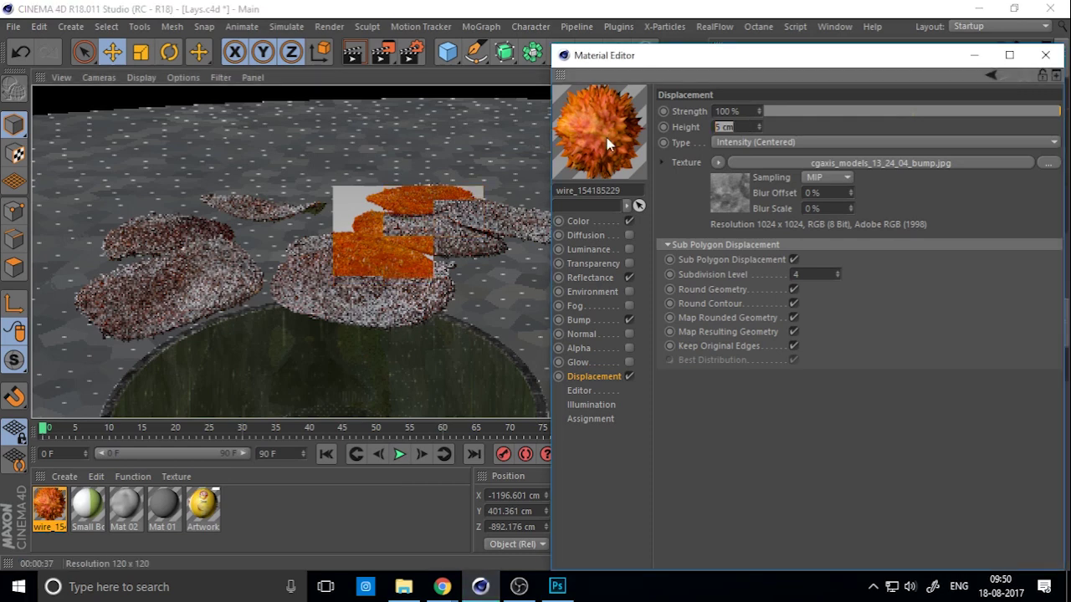
type("2")
key("Return")
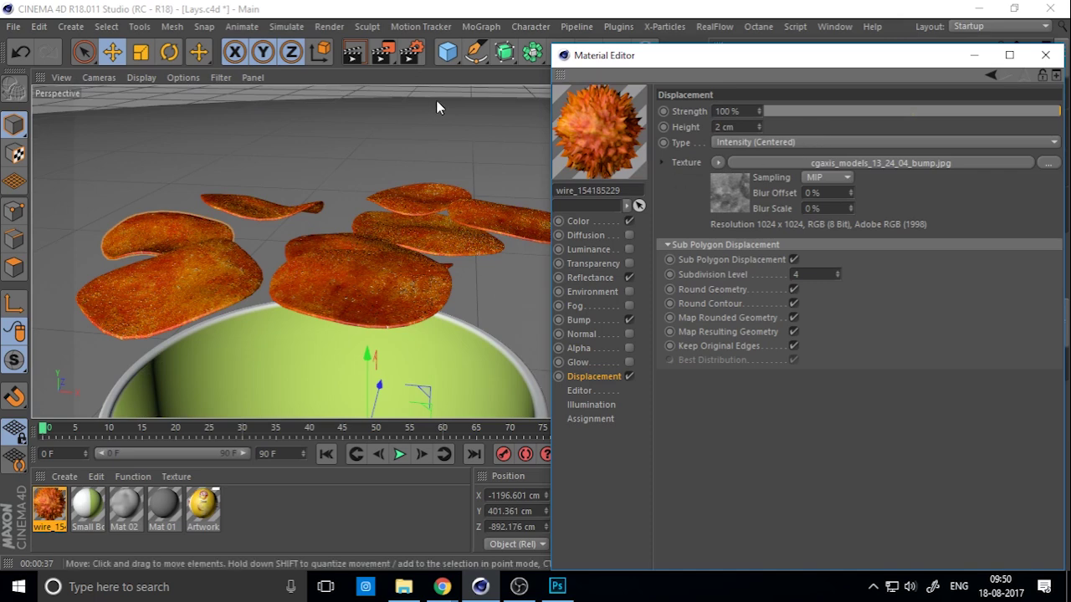
- Render a small region over the front chip to preview the displacement, and close the material editor
left_click(383, 52)
left_click(456, 75)
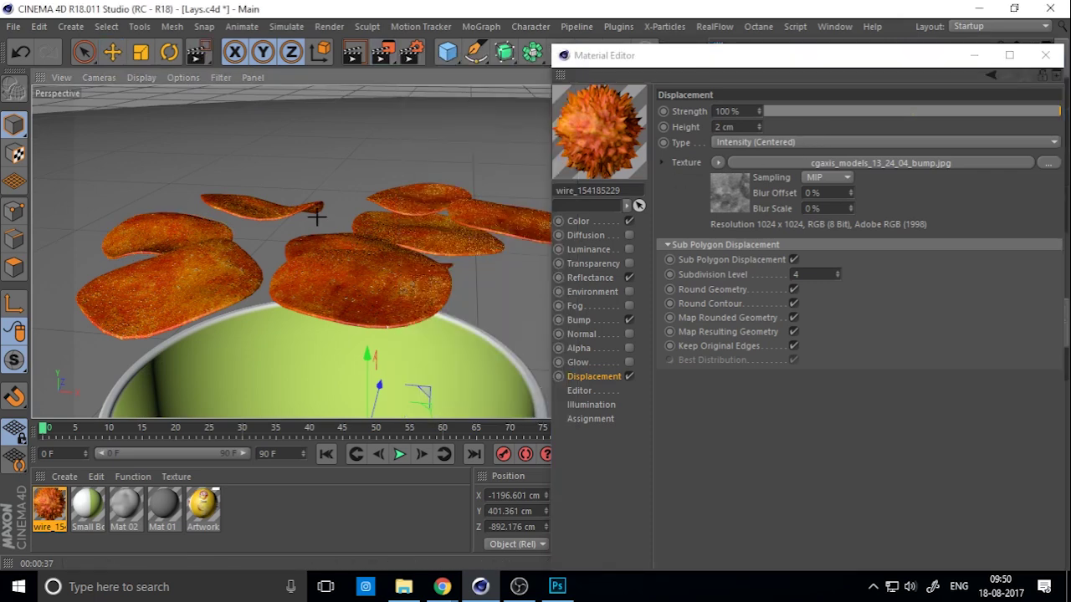
left_click_drag(385, 275, 389, 284)
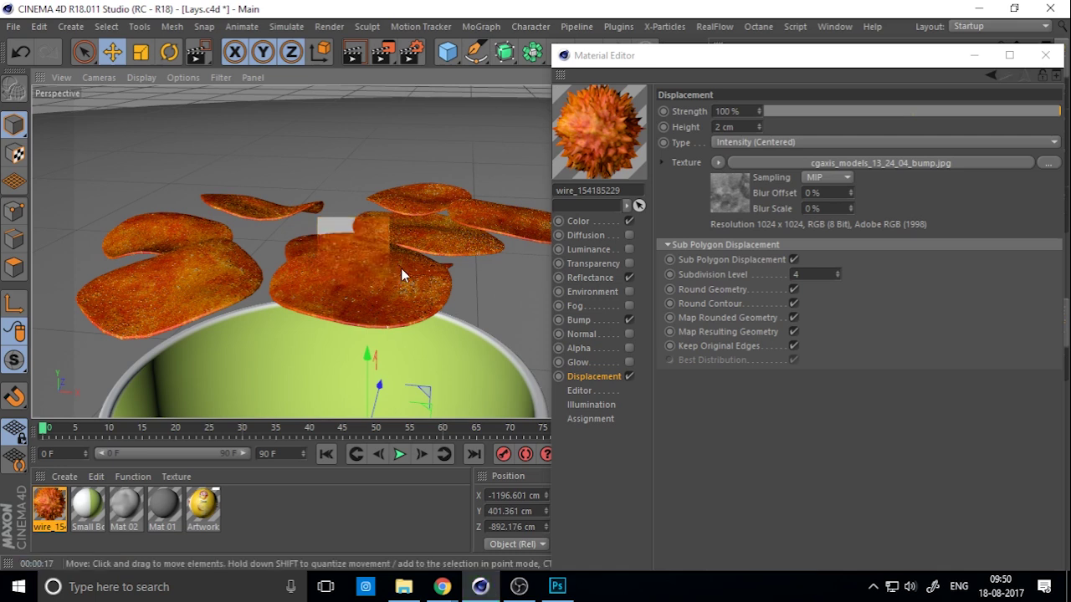
left_click(292, 168)
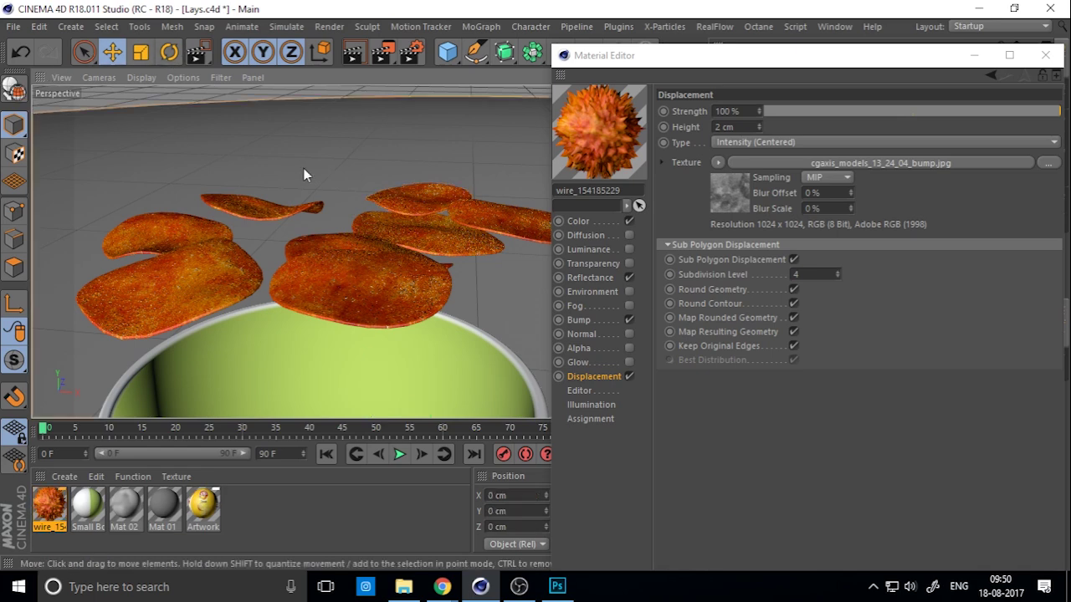
left_click(1044, 55)
- Center the axis of all eight CHIPS objects on their own geometry with Center Axis to
scroll(382, 283, "down", 5)
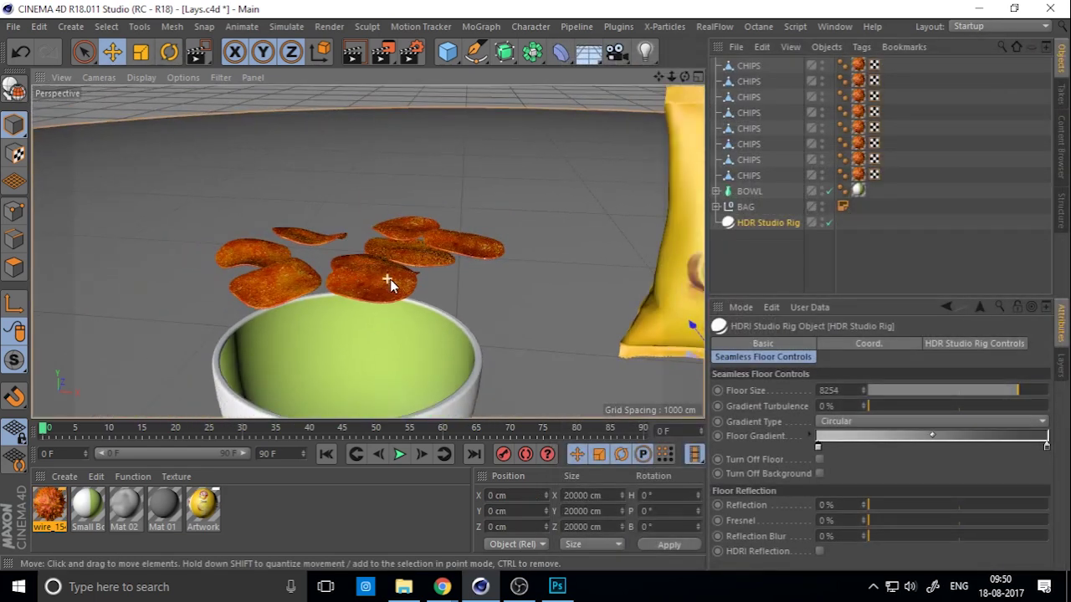
left_click(739, 72)
left_click(750, 176, "shift")
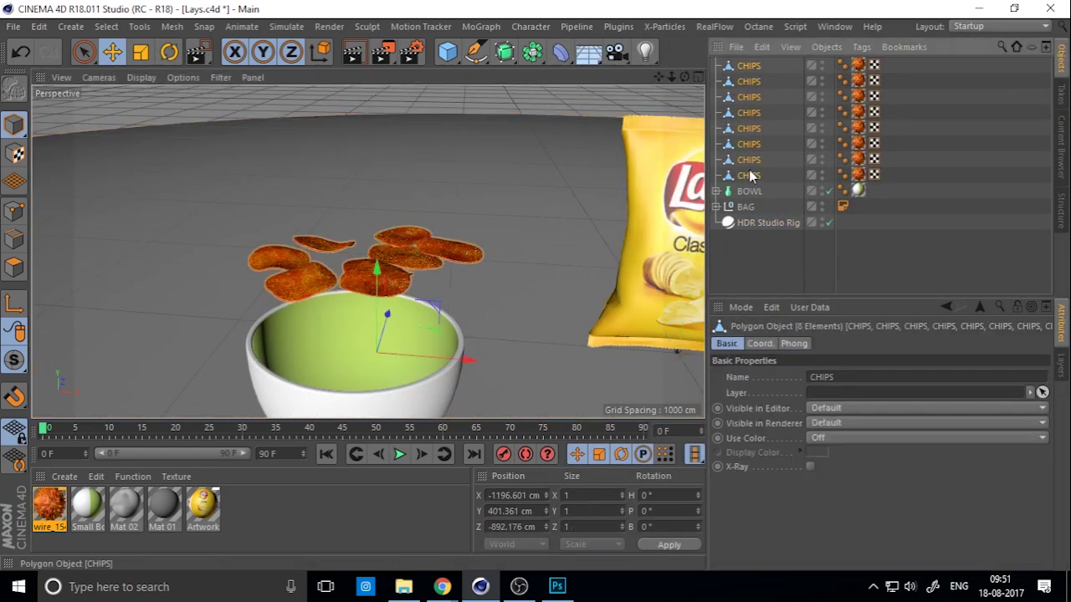
left_click(108, 27)
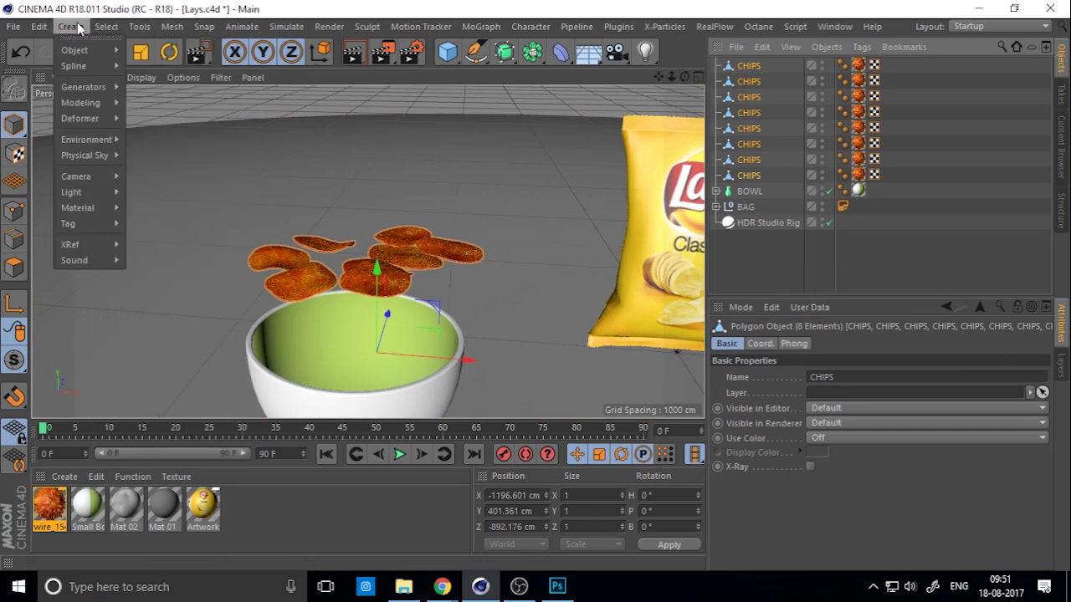
mouse_move(173, 28)
mouse_move(216, 172)
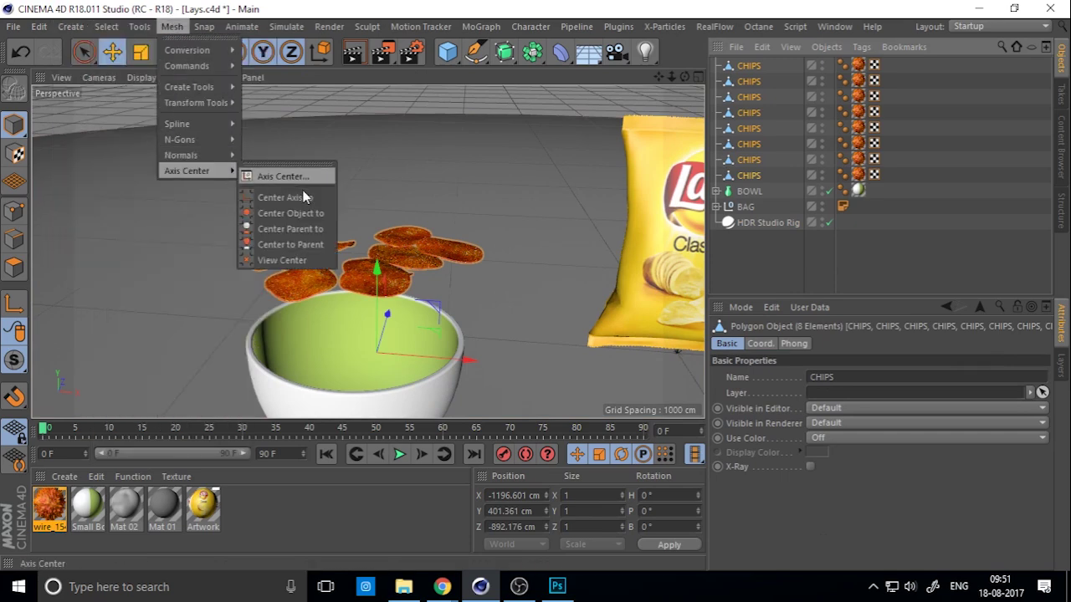
left_click(308, 197)
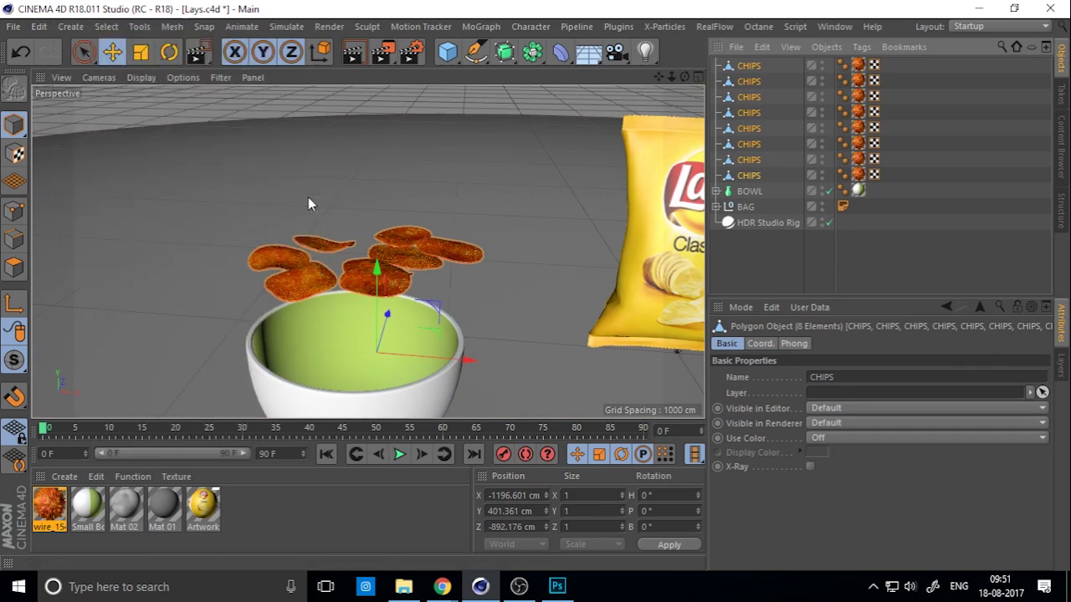
left_click(770, 80)
left_click(739, 128)
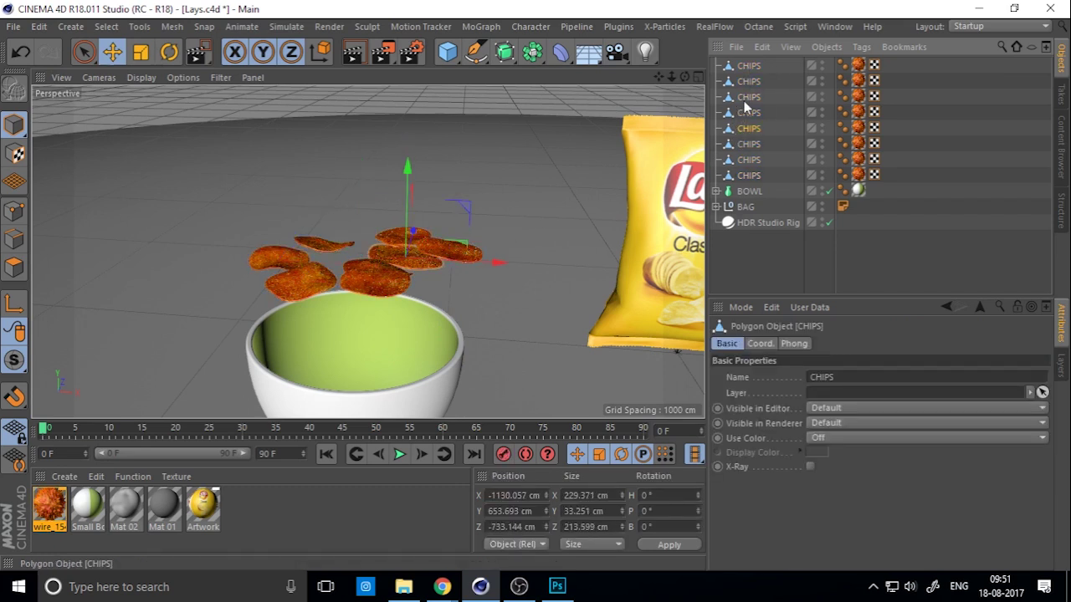
- Apply Center to Parent to all eight CHIPS objects so they stack at the scene origin
left_click(749, 175, "shift")
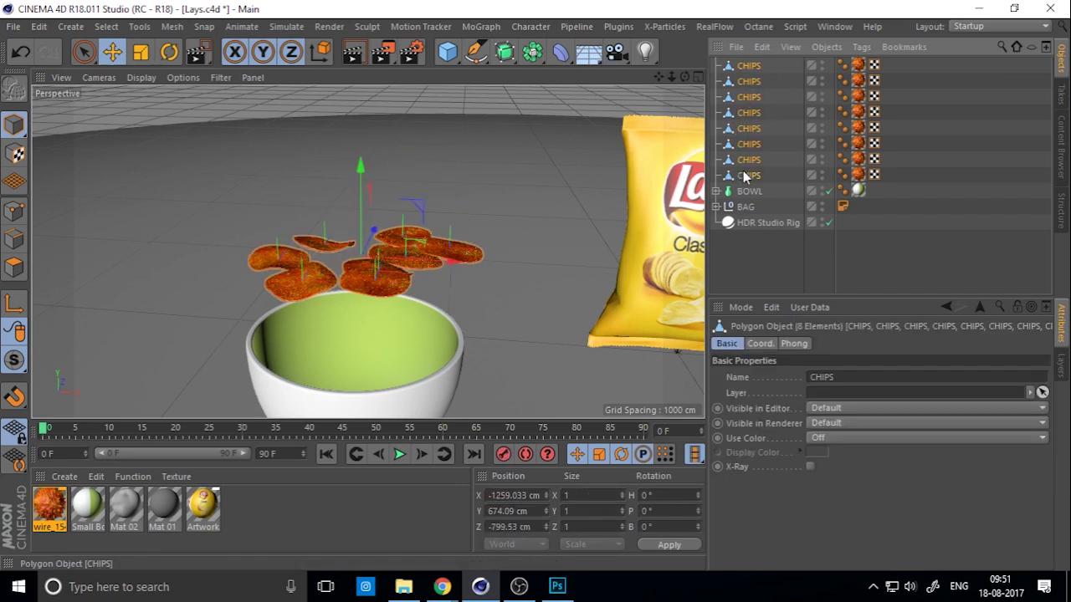
left_click(170, 27)
mouse_move(204, 174)
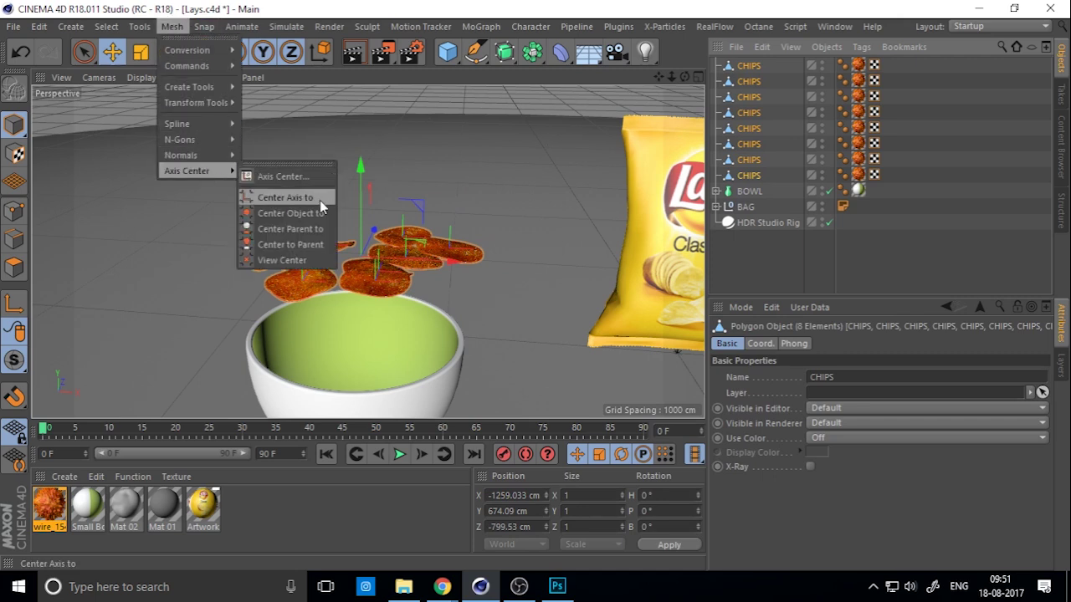
left_click(324, 244)
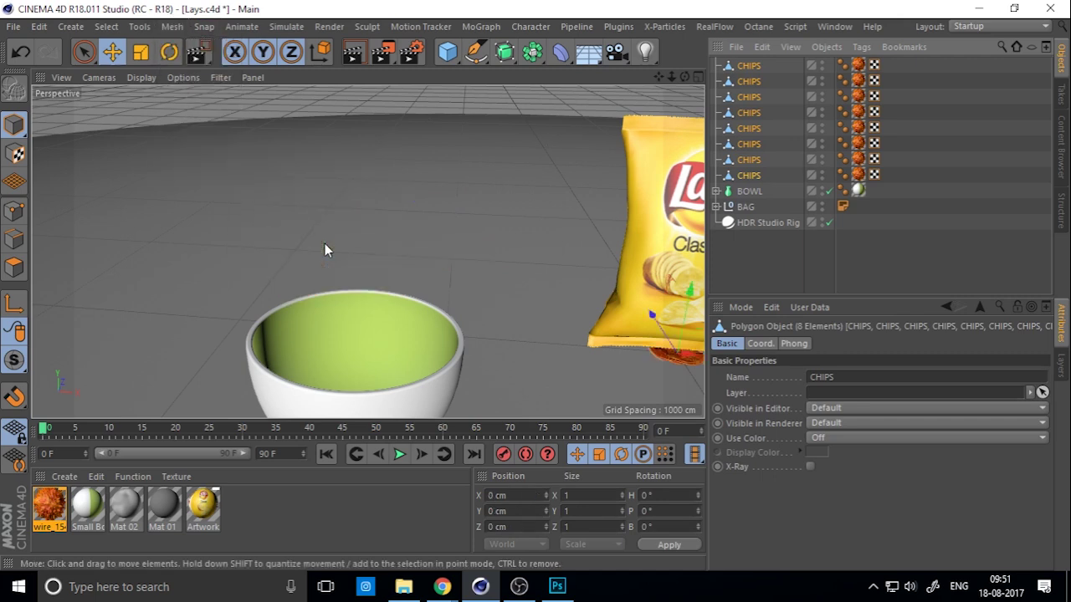
- Move the stacked chips above the bowl, to about X -1404, Y 684, Z -808 cm
scroll(502, 285, "down", 3)
left_click_drag(666, 348, 419, 368)
left_click_drag(251, 266, 340, 298)
left_click_drag(393, 270, 451, 286)
- Center the chips over the bowl in the top view, at about X -1258 and Z -778 cm
middle_click(560, 204)
middle_click(560, 193)
scroll(560, 189, "down", 5)
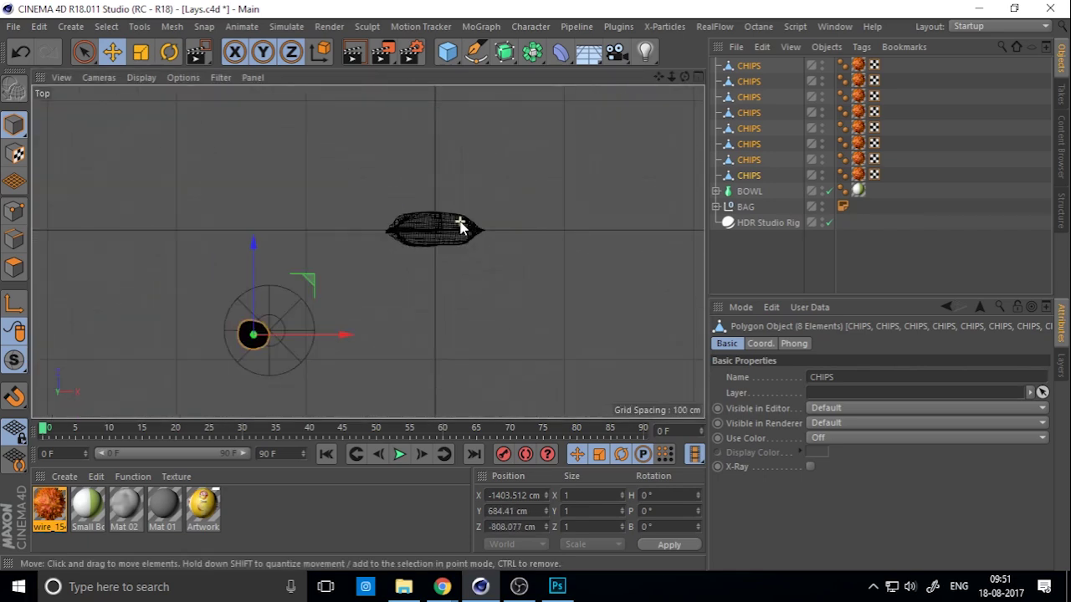
middle_click_drag(386, 268, 417, 213, "alt")
left_click_drag(410, 209, 432, 215)
- Raise the chips high above the bowl in the front view, to about Y 1615 cm
middle_click(433, 211)
middle_click(543, 311)
scroll(494, 274, "down", 5)
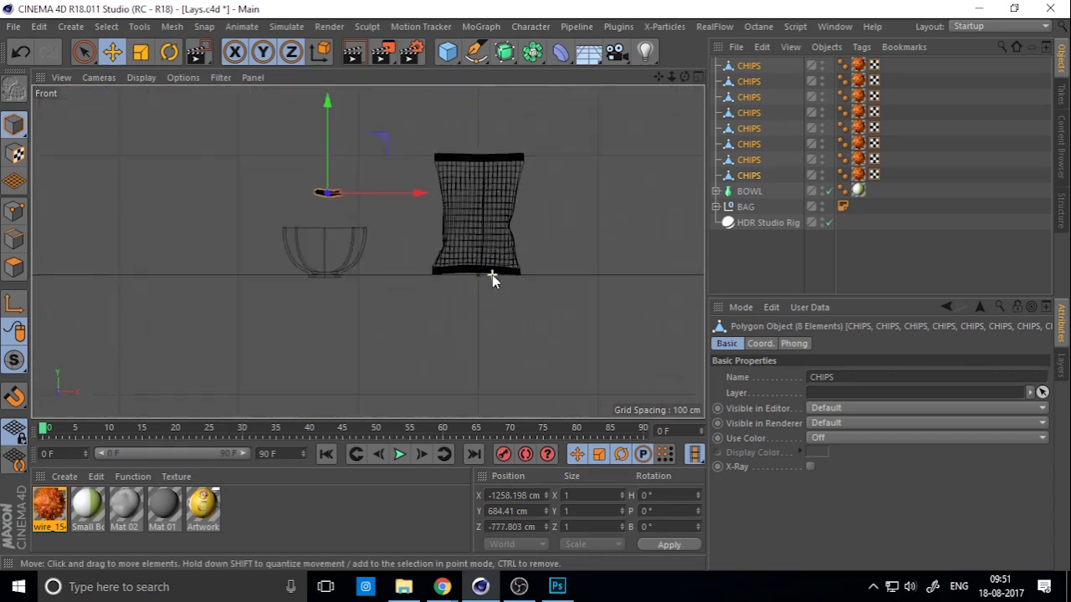
left_click_drag(387, 255, 401, 91)
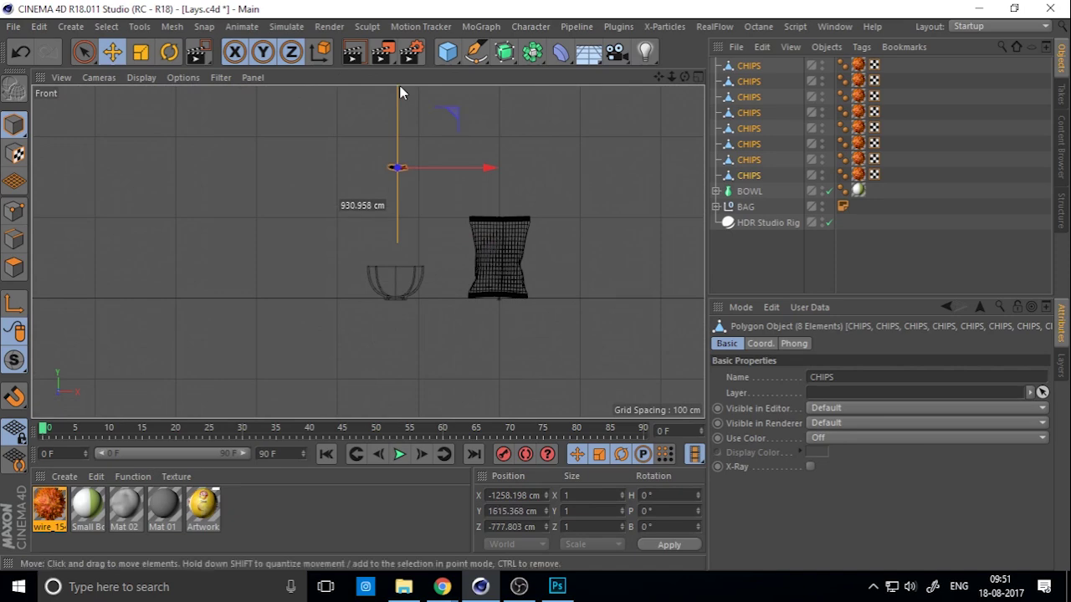
- Create a MoGraph Cloner and nest all eight CHIPS objects under it
middle_click(474, 256)
middle_click(242, 177)
scroll(478, 290, "up", 3)
left_click_drag(478, 290, 420, 243, "alt")
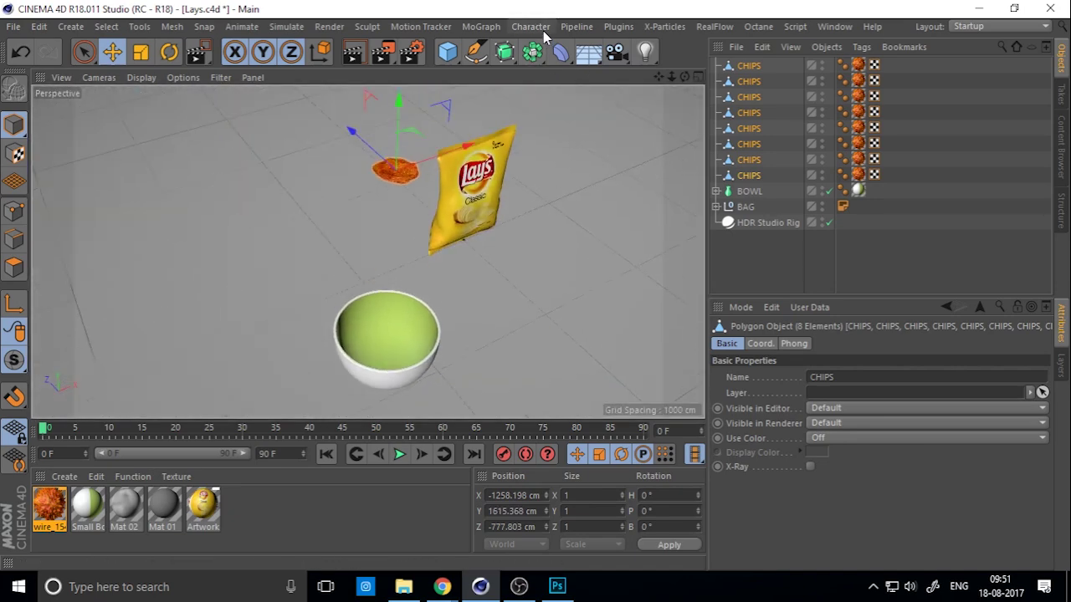
left_click(616, 27)
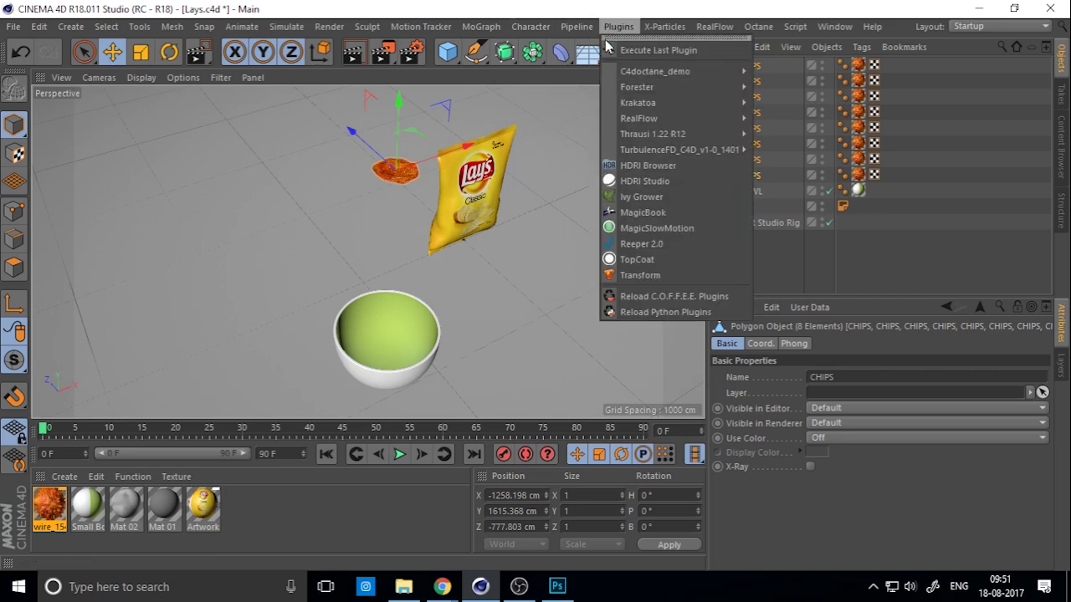
mouse_move(492, 35)
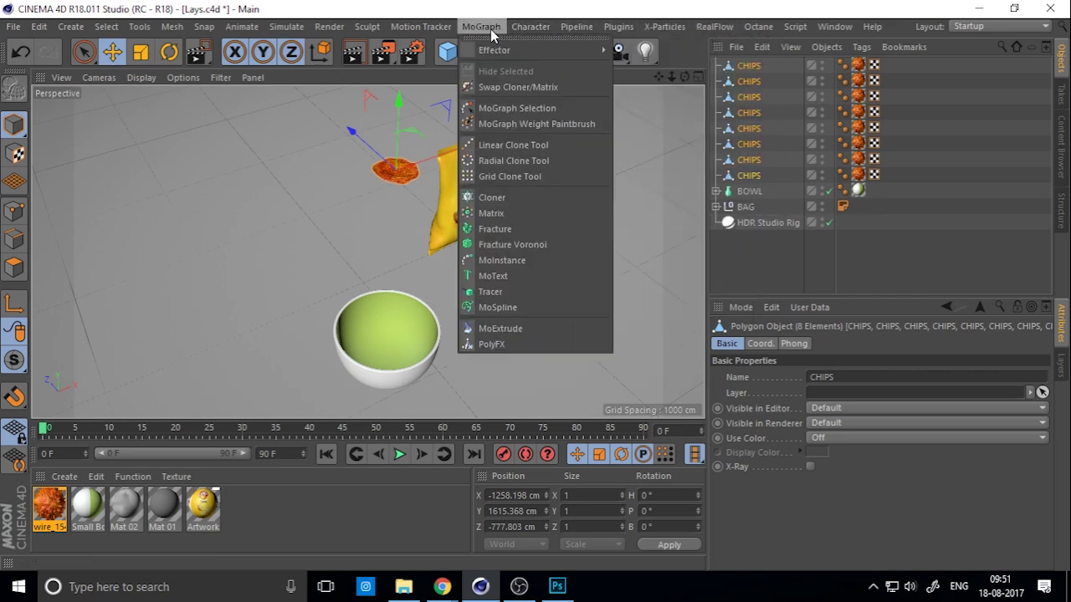
left_click(505, 192)
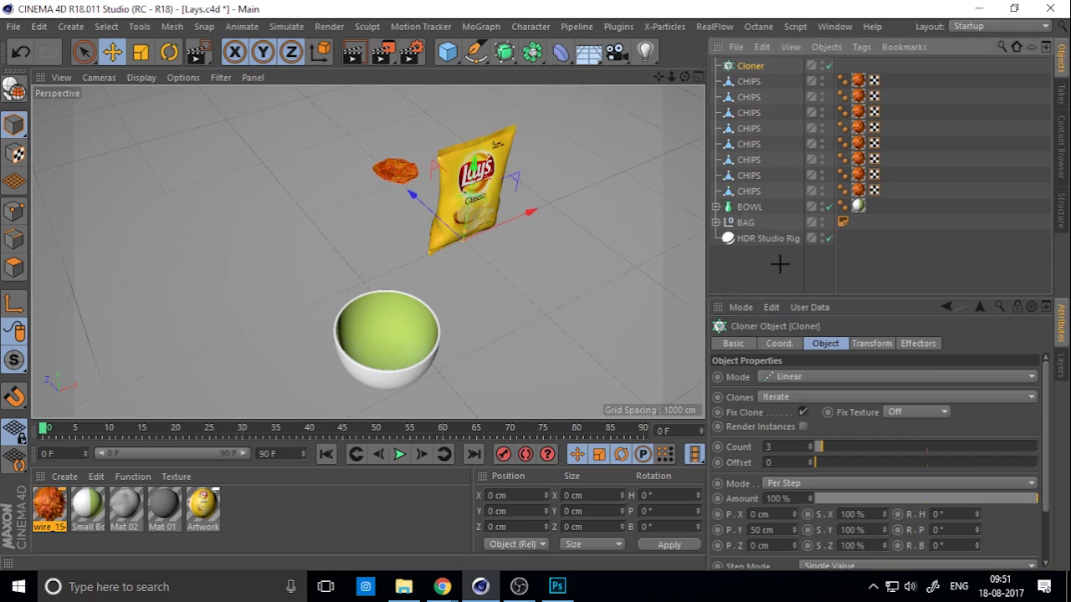
left_click(746, 82)
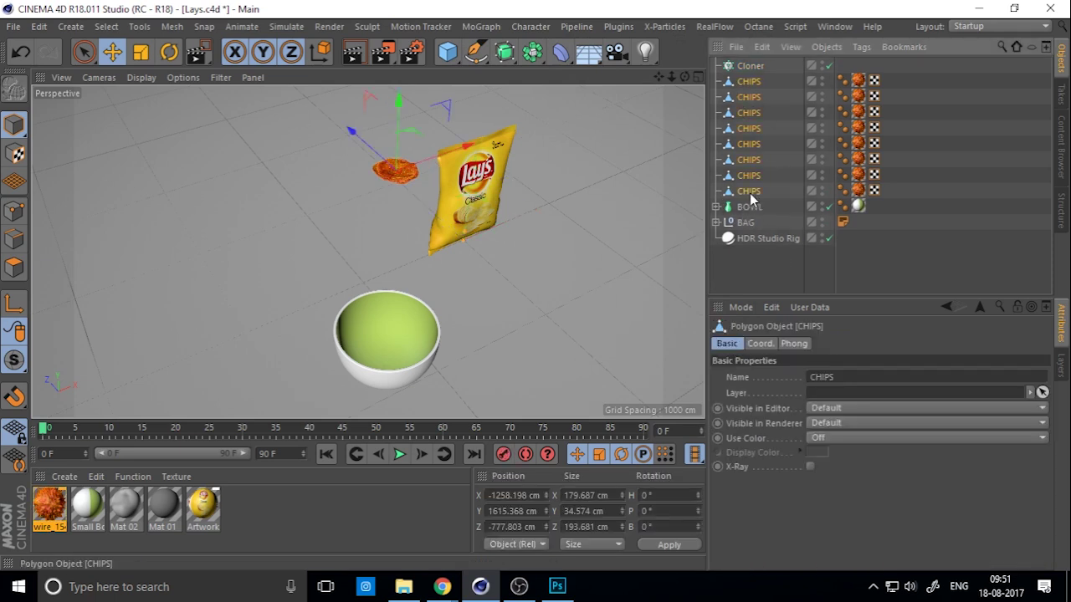
left_click(749, 193, "shift")
left_click_drag(749, 66, 750, 67)
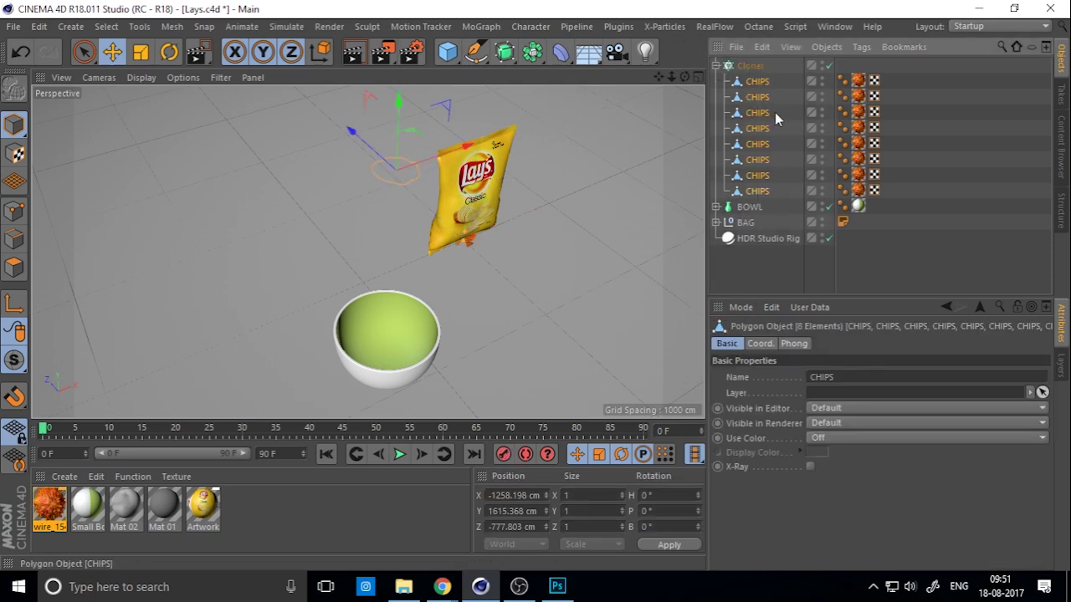
- Move the Cloner high above the bowl, to about X -1274, Y 1367, Z -731 cm
left_click(750, 65)
left_click_drag(468, 238, 358, 337)
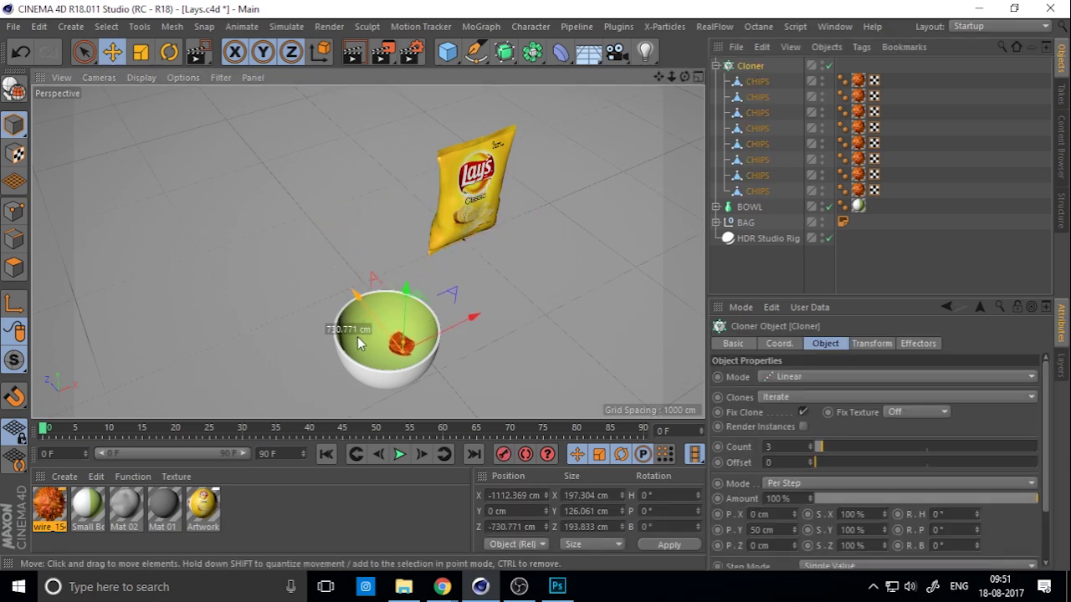
left_click_drag(481, 311, 393, 127)
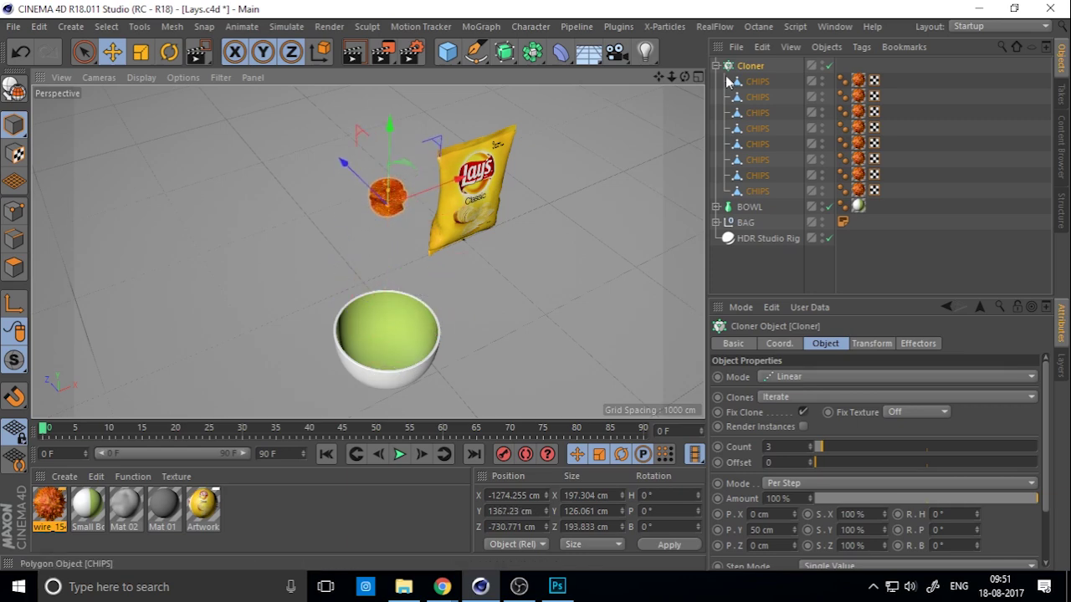
- Increase the Cloner's linear clone count to 19
left_click_drag(482, 252, 481, 222, "alt")
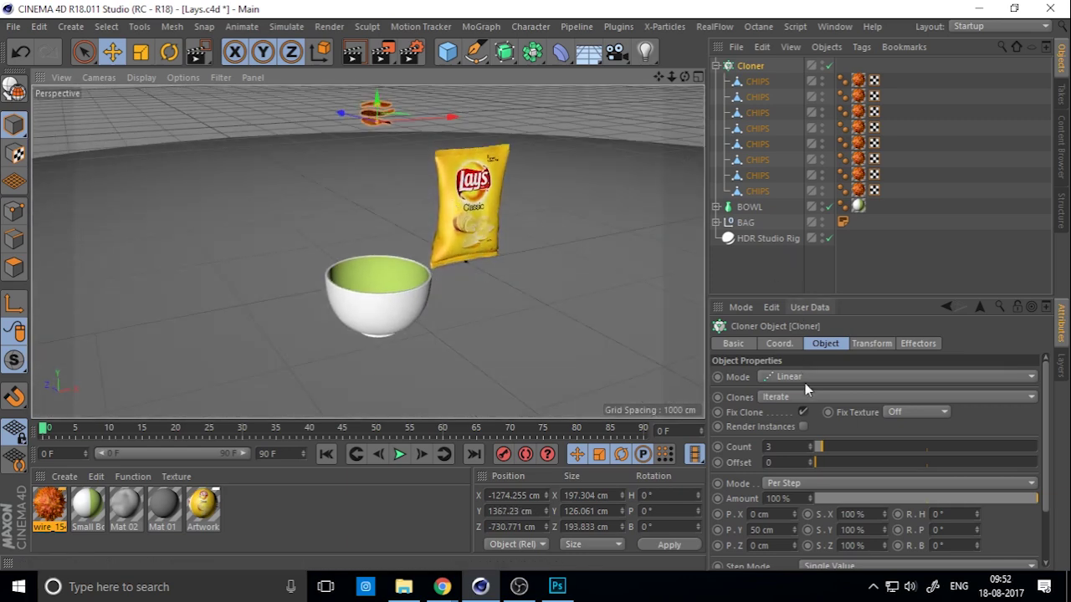
left_click_drag(817, 449, 863, 452)
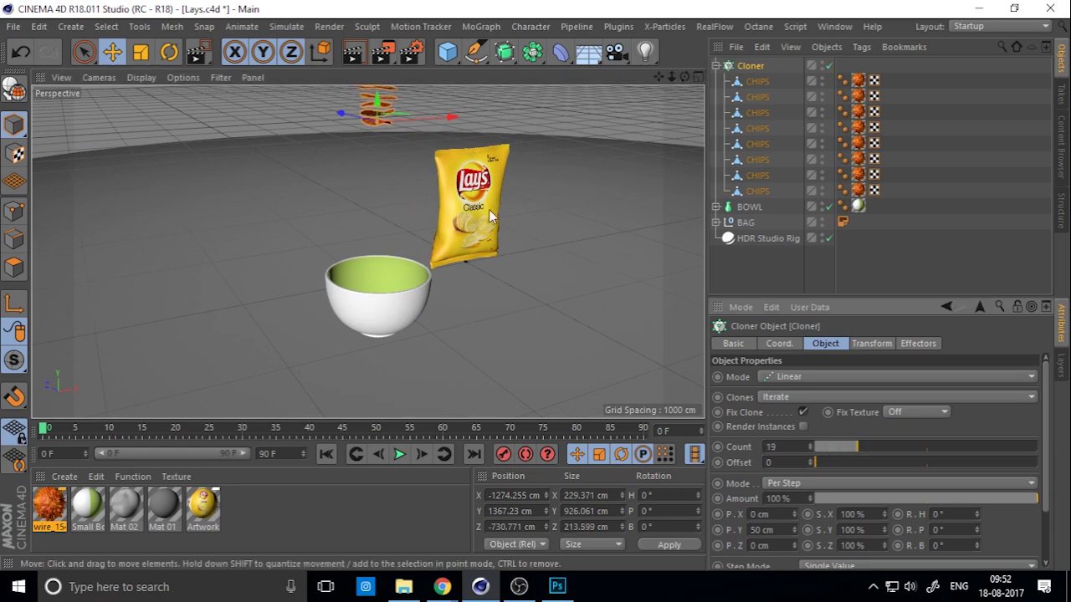
left_click_drag(412, 184, 435, 251, "alt")
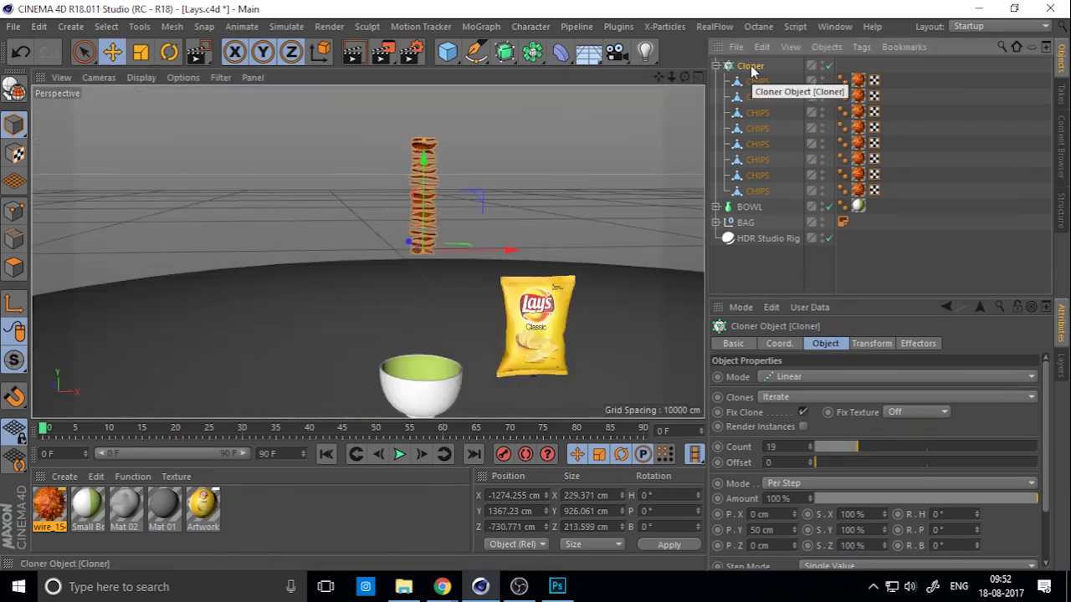
- Add a Rigid Body simulation tag to the Cloner
right_click(750, 65)
mouse_move(842, 195)
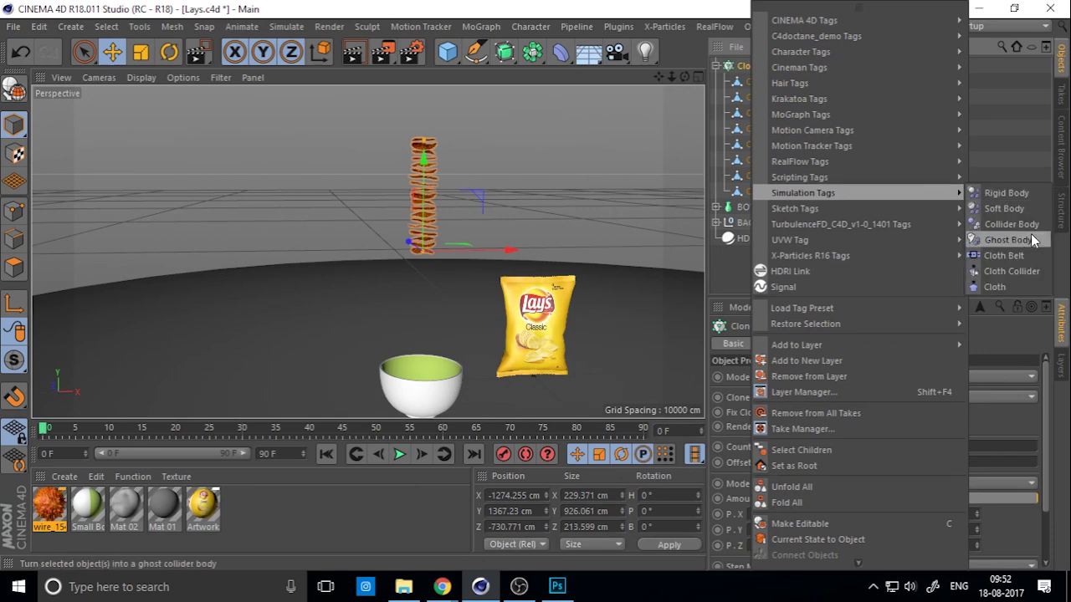
left_click(1004, 193)
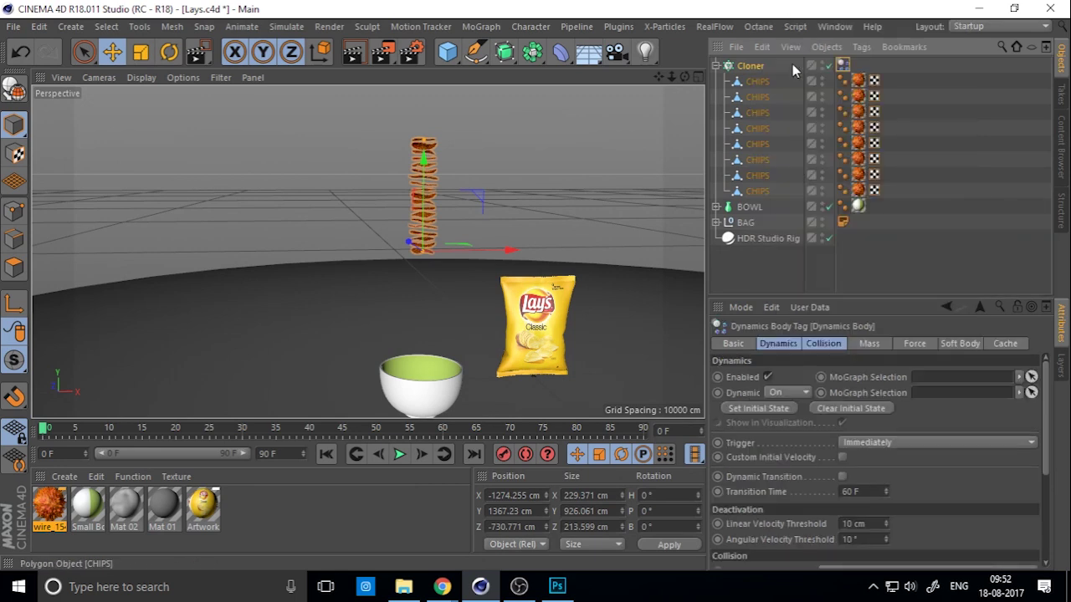
- Add a Collider Body simulation tag to the BOWL object
left_click(747, 206)
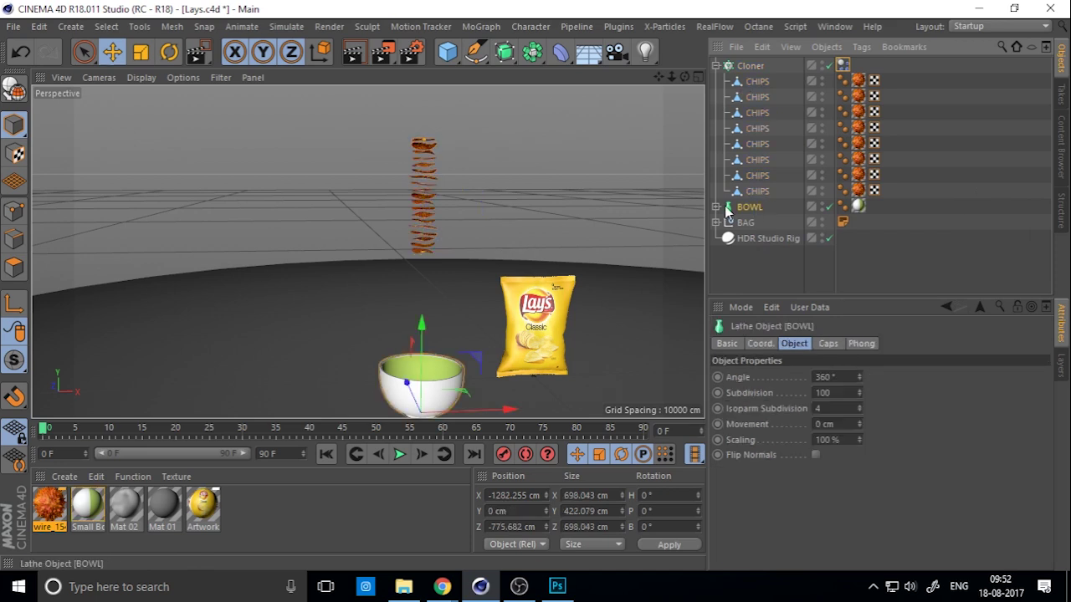
left_click(716, 207)
left_click(716, 206)
right_click(754, 205)
mouse_move(816, 17)
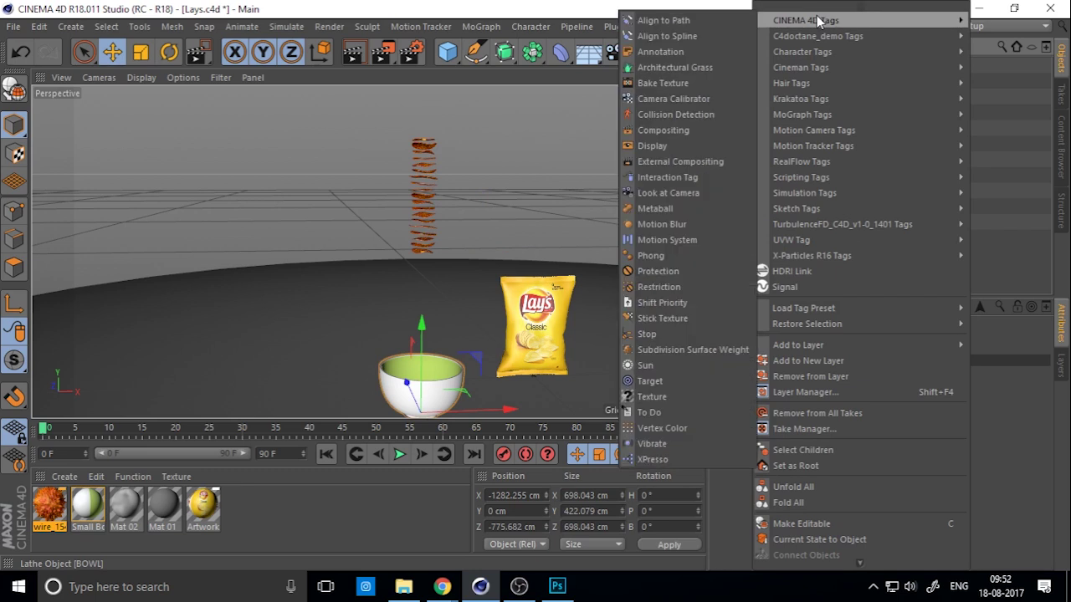
mouse_move(849, 176)
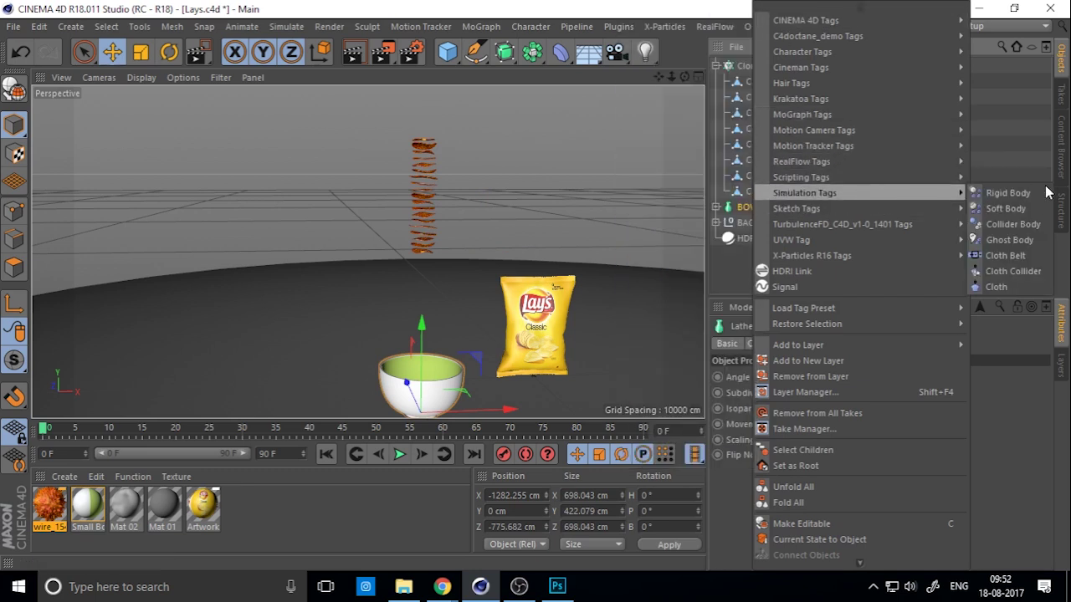
left_click(1037, 224)
- Extend the animation range to 300 frames, test-play the chips' fall and return to the first frame
left_click(903, 132)
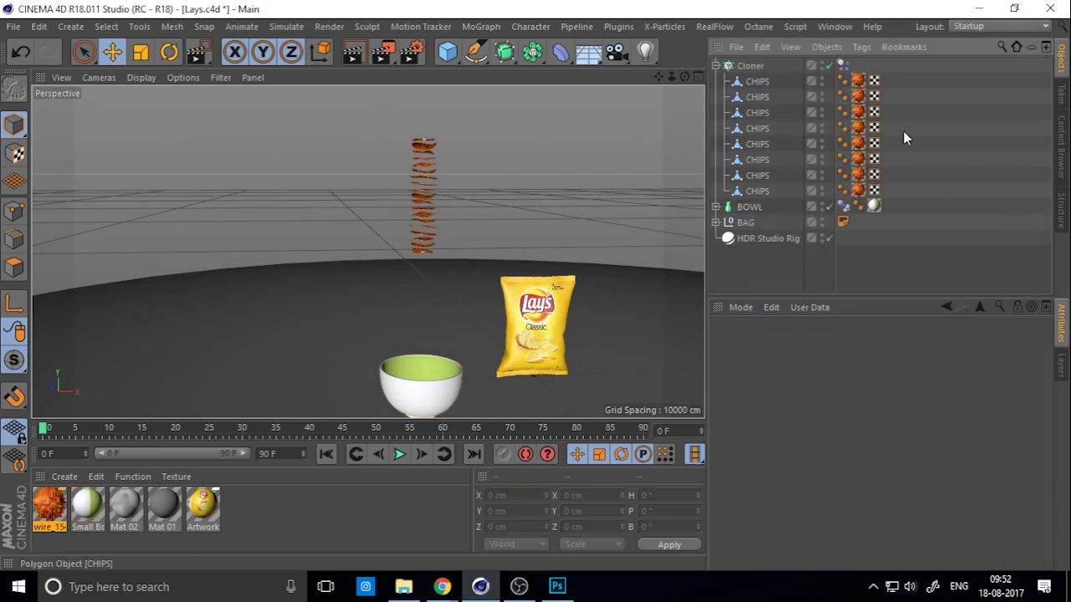
left_click(843, 67)
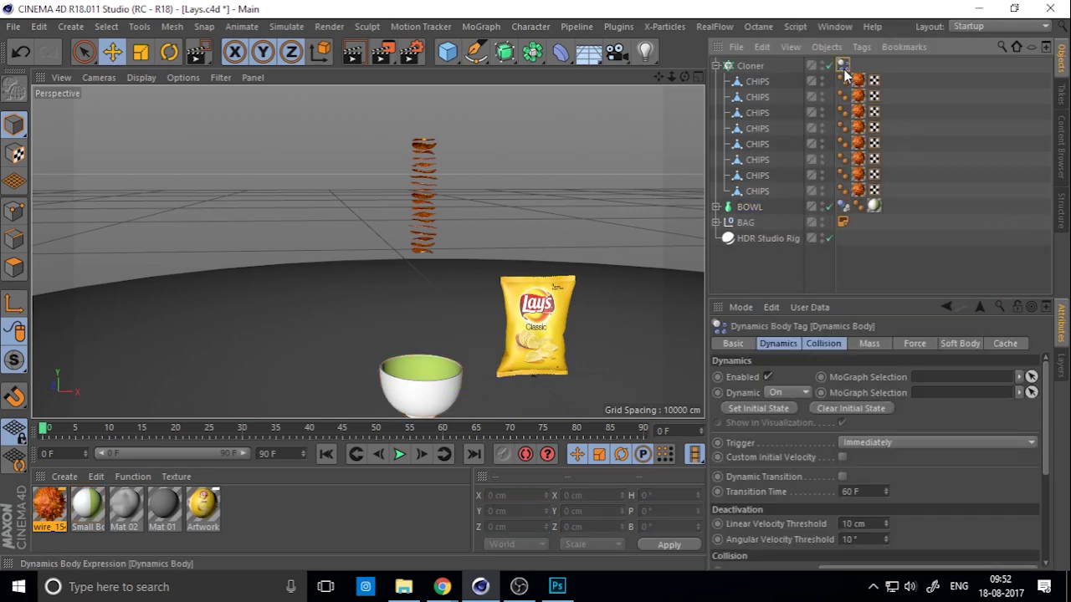
left_click(399, 454)
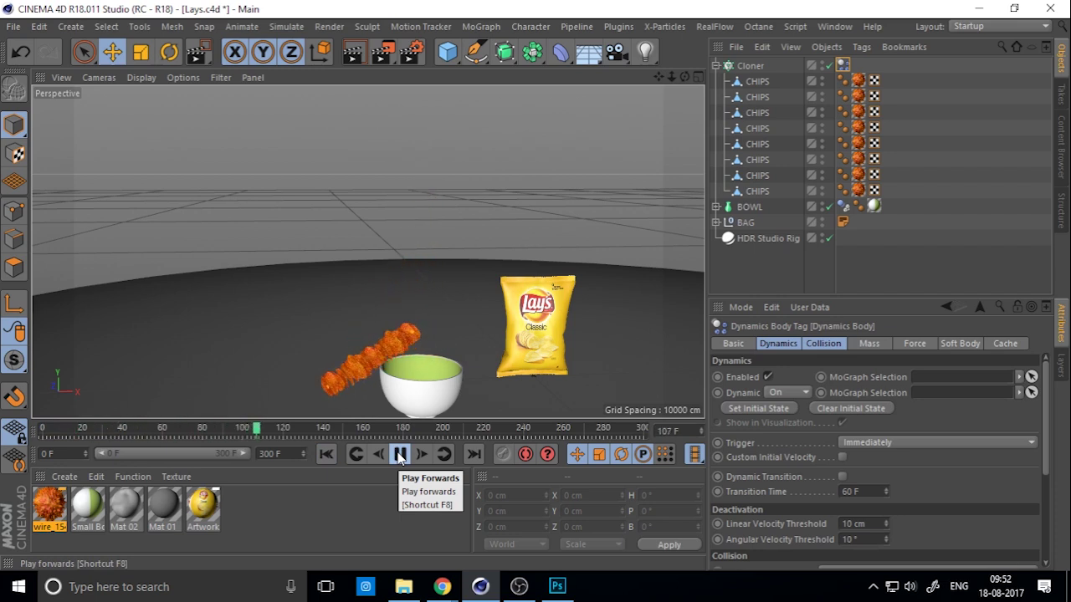
left_click(399, 455)
left_click(326, 455)
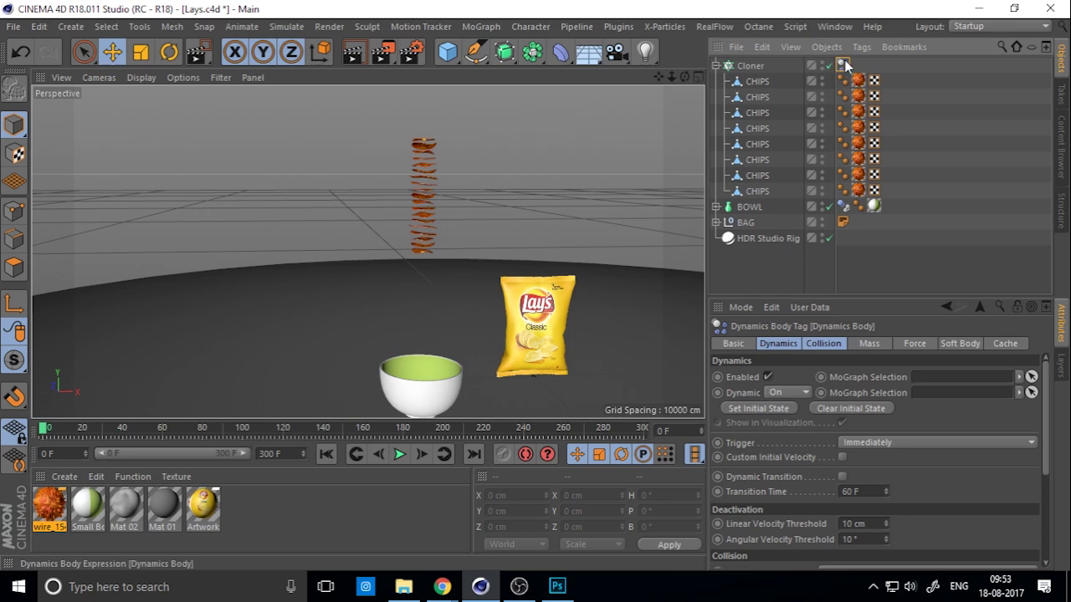
- Set Individual Elements to All in the Cloner's dynamics collision settings and play the simulation to check the falling chips around the bowl
left_click(824, 343)
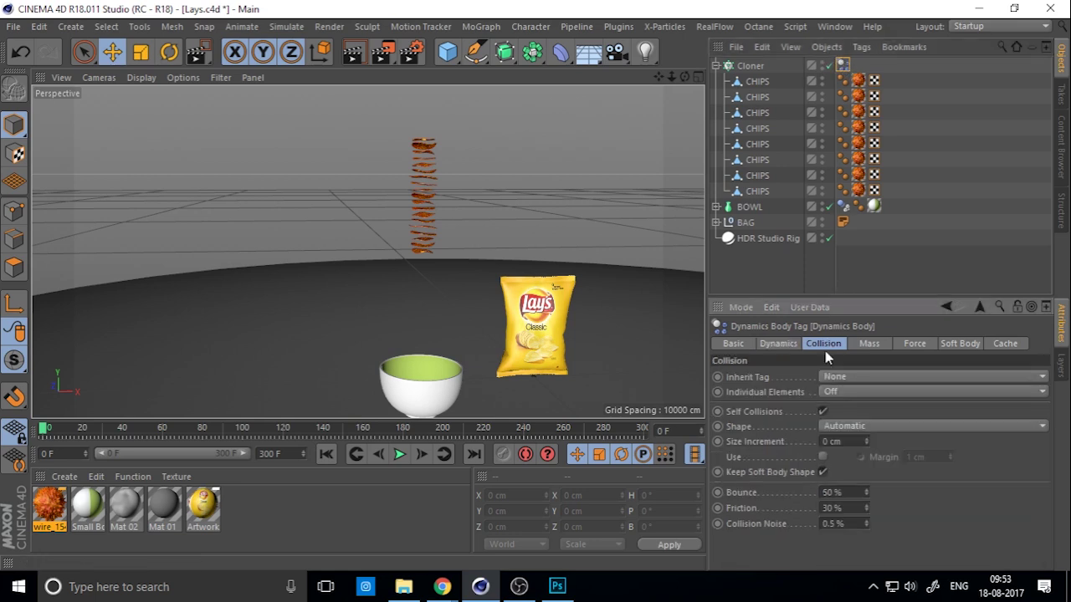
left_click(836, 391)
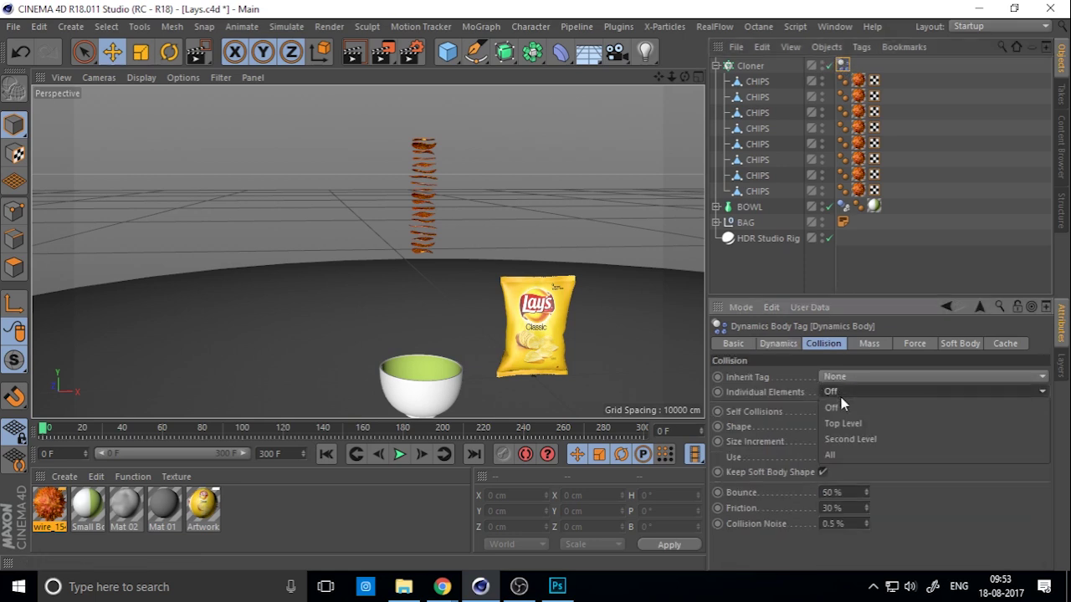
left_click(854, 454)
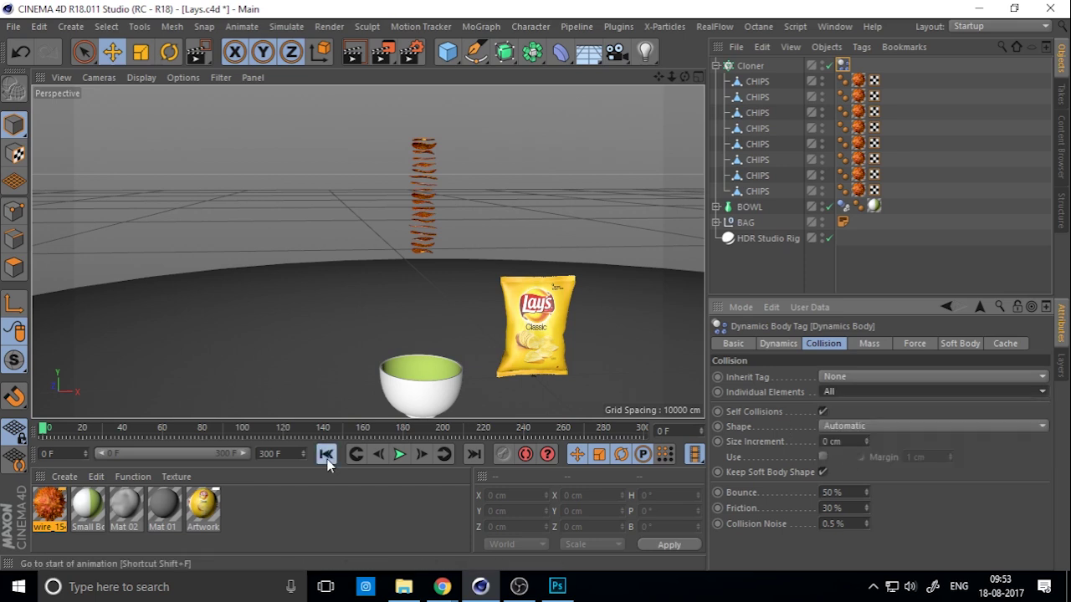
left_click(400, 454)
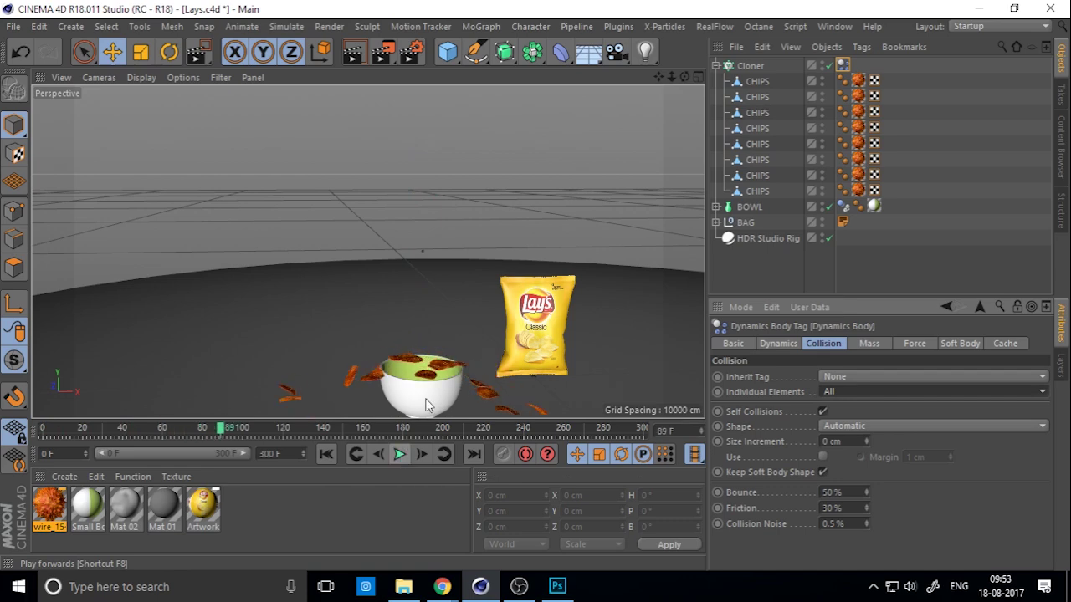
scroll(439, 355, "up", 5)
left_click_drag(459, 376, 466, 322, "alt")
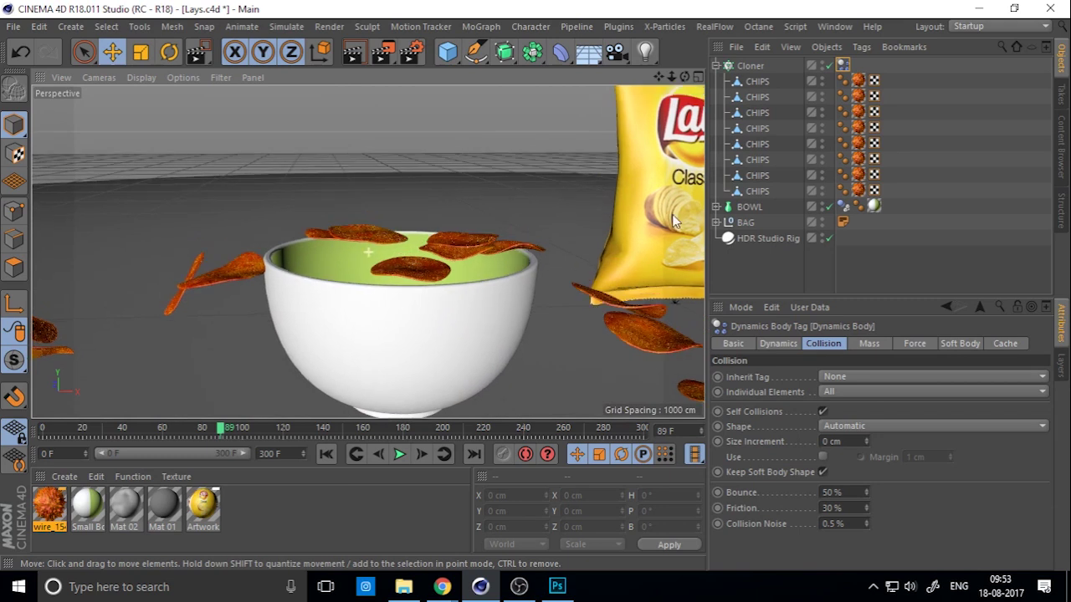
- Set the BOWL's collision shape to Static Mesh, replay the simulation from the start and return to the first frame
left_click(845, 206)
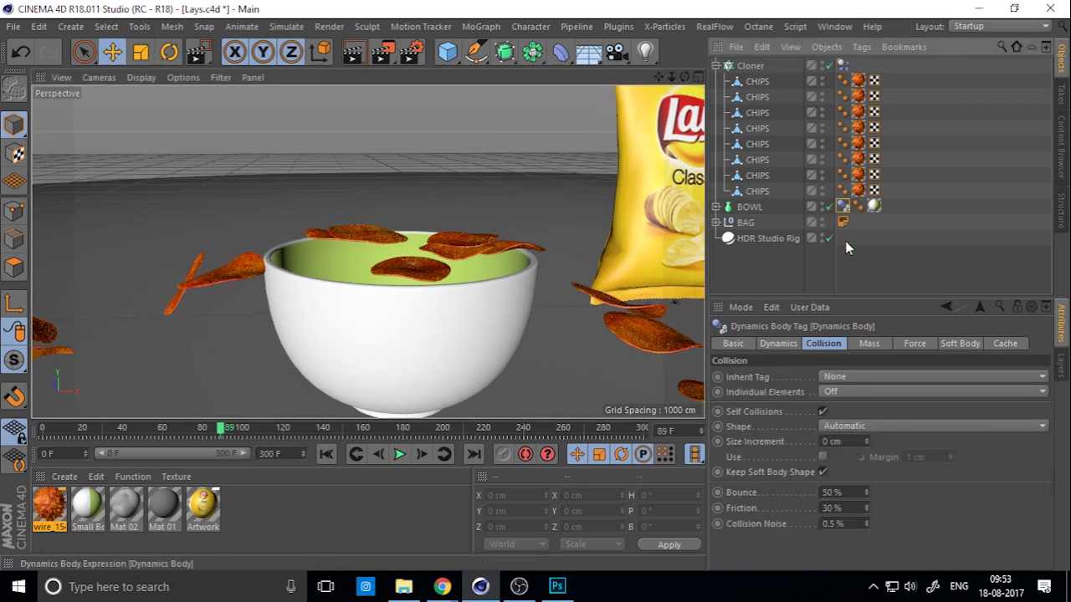
left_click(849, 427)
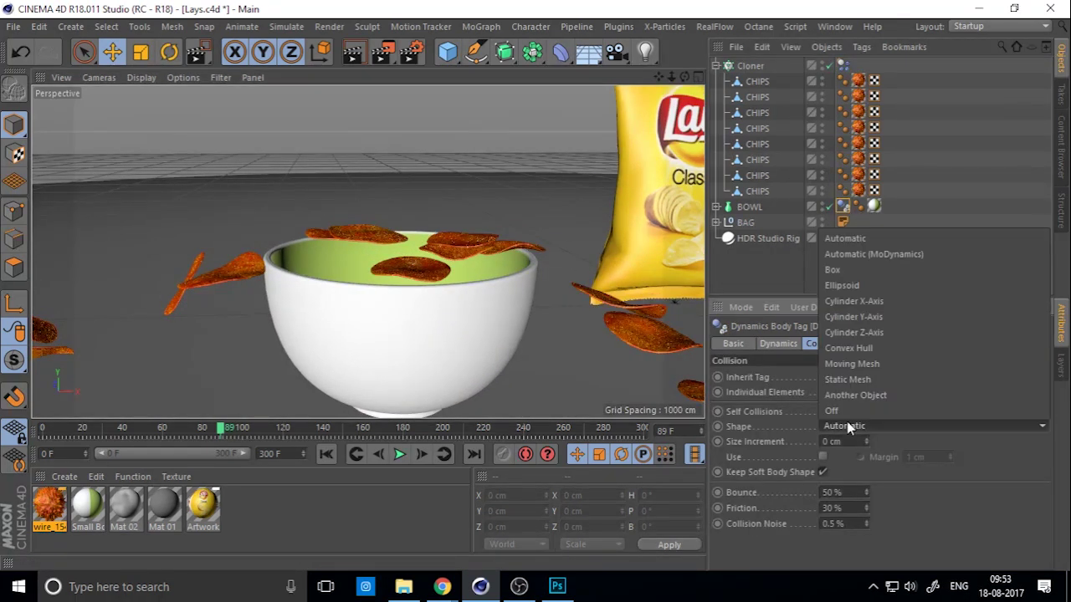
left_click(871, 382)
left_click(326, 453)
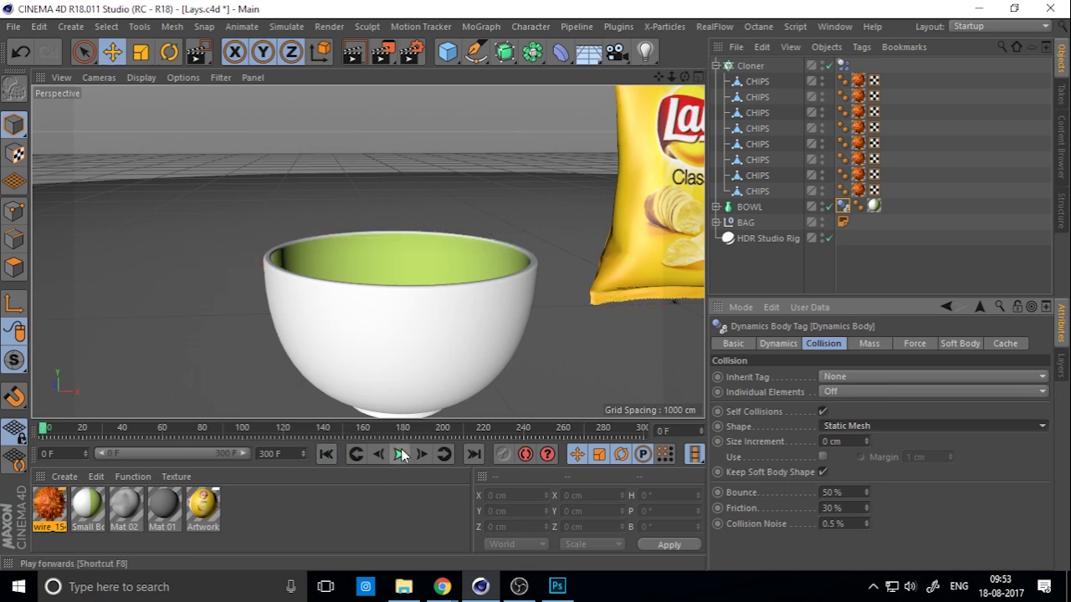
scroll(414, 372, "down", 3)
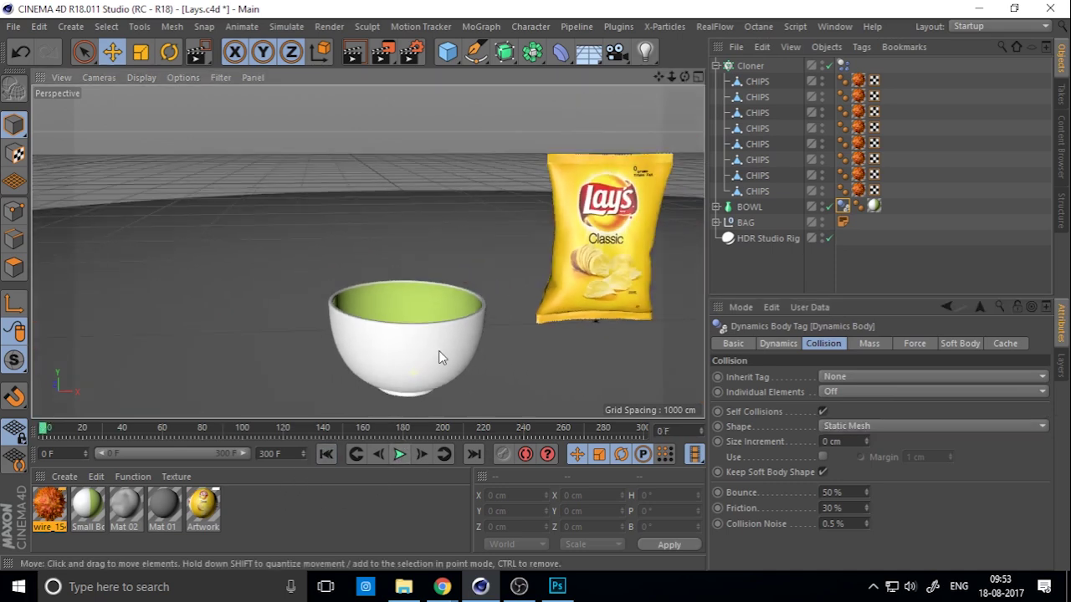
left_click(399, 453)
left_click_drag(439, 408, 495, 364, "alt")
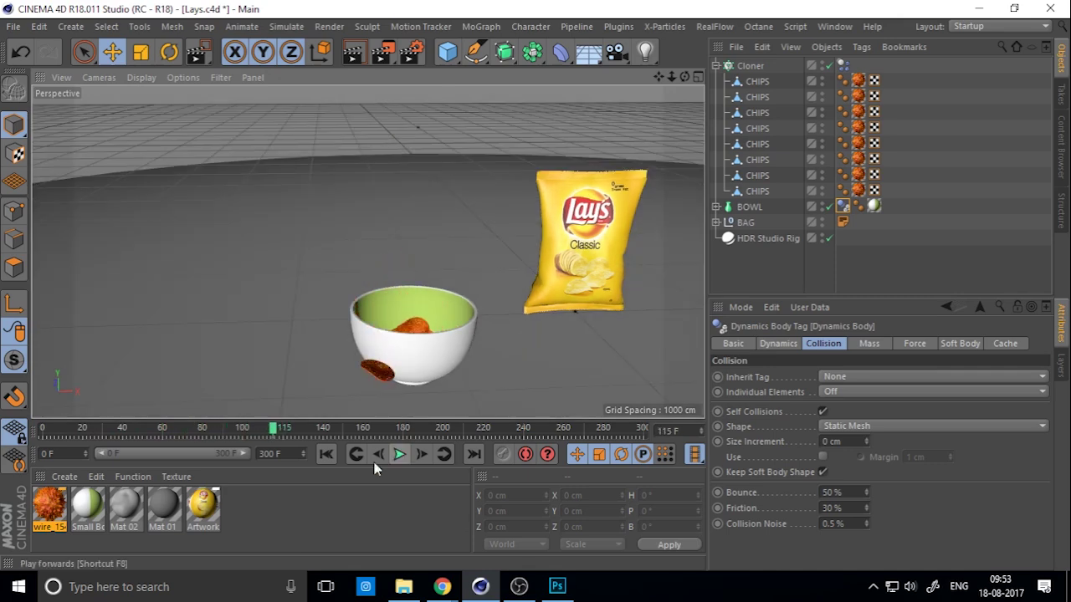
left_click(402, 454)
key("shift+f")
- Duplicate the Cloner with its chips and delete the dynamics tag from the original Cloner
scroll(438, 337, "down", 3)
scroll(493, 360, "up", 3)
left_click_drag(492, 360, 540, 281, "alt")
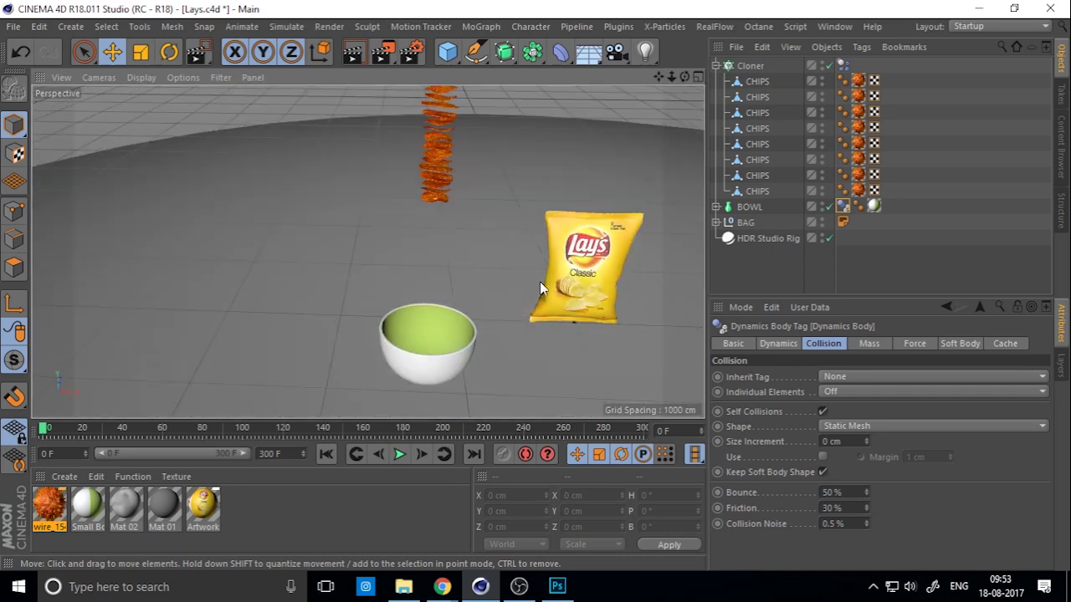
left_click(753, 70)
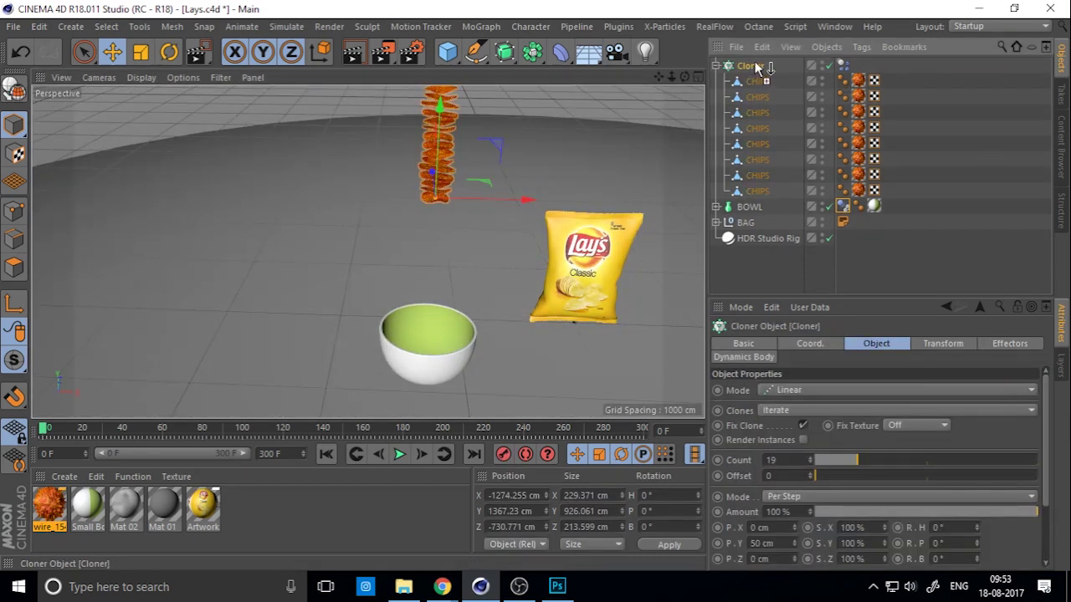
left_click_drag(756, 72, 755, 60, "ctrl")
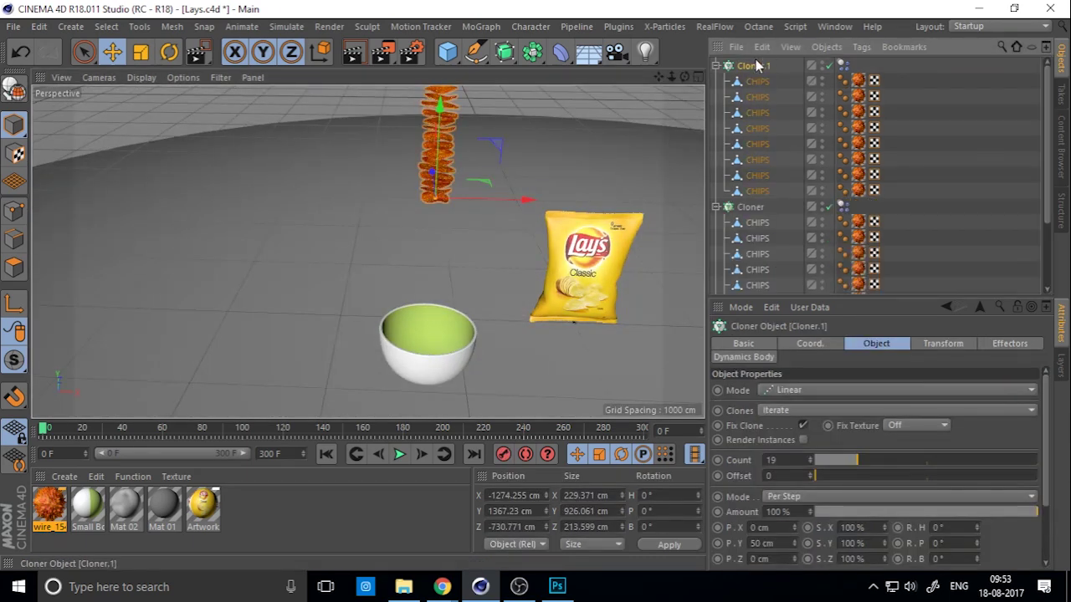
left_click(842, 206)
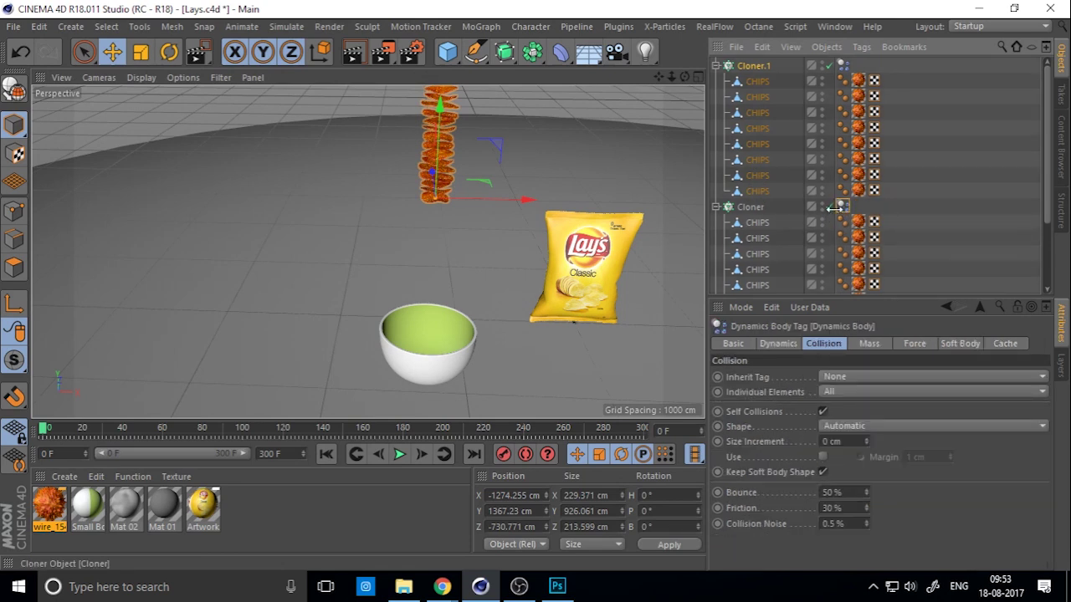
key("Delete")
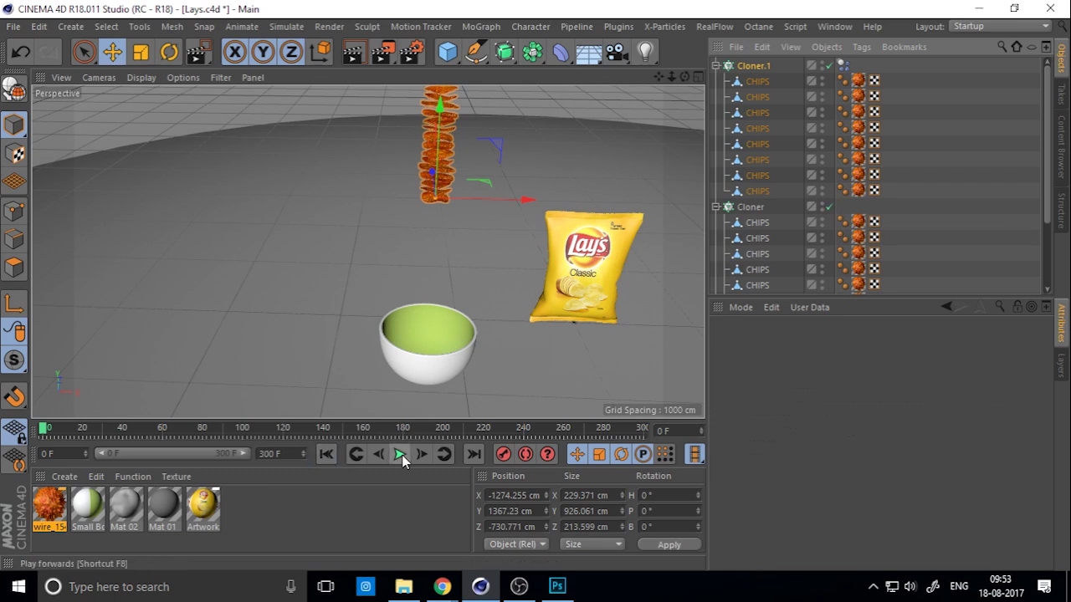
- Raise the duplicated Cloner.1's clone count to 28 and play the simulation to check how full the bowl gets
left_click(753, 65)
left_click_drag(825, 473, 876, 465)
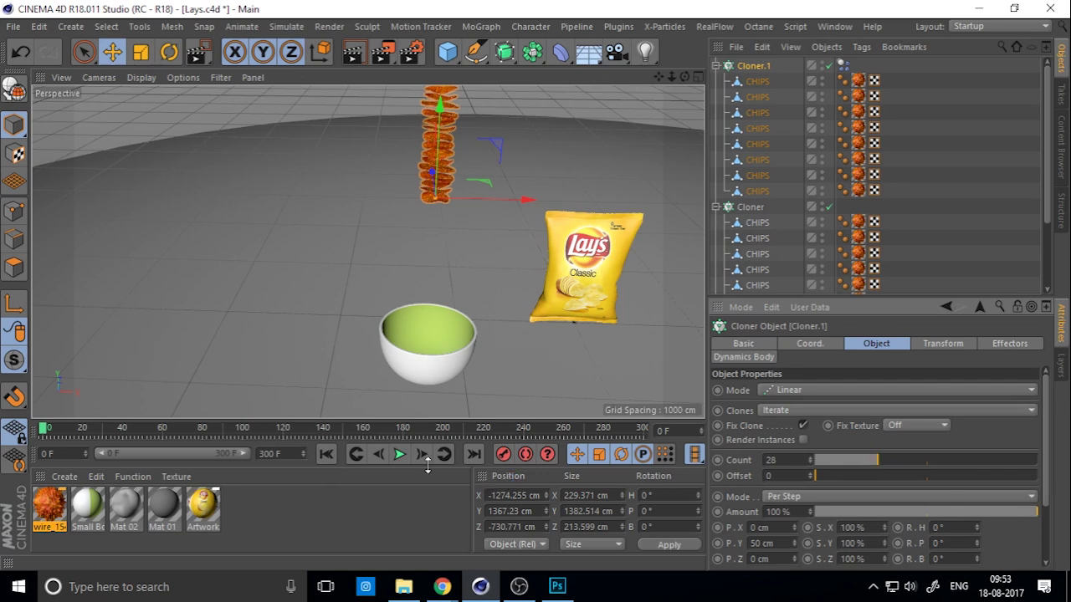
left_click(400, 454)
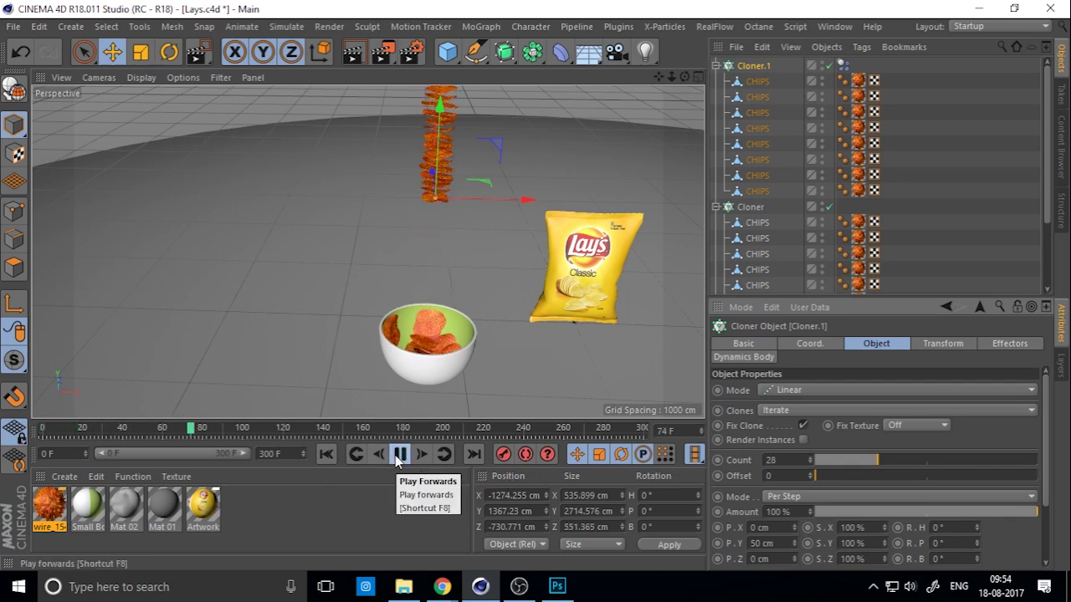
left_click(398, 458)
left_click_drag(426, 335, 598, 288, "alt")
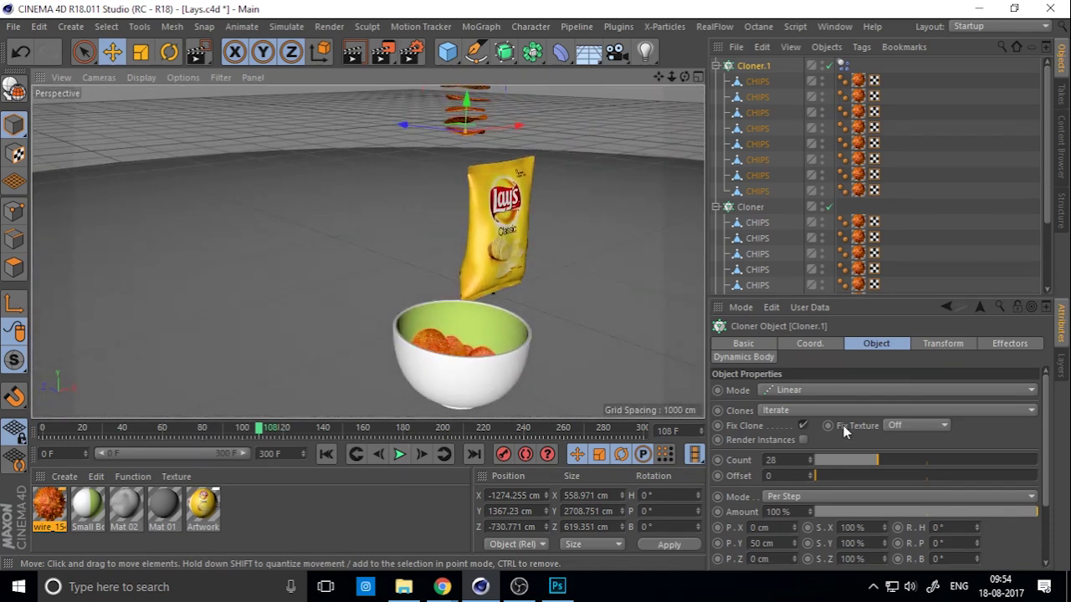
- Increase Cloner.1's clone count to 47, play the simulation and inspect the chips in the bowl
left_click_drag(891, 466, 923, 467)
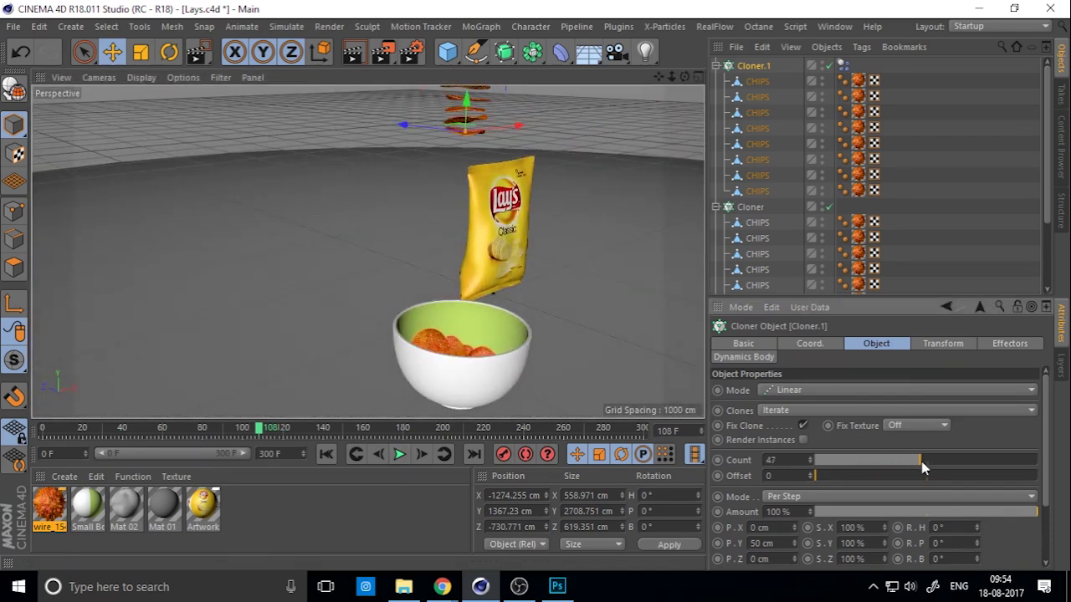
scroll(469, 335, "down", 2)
left_click(399, 453)
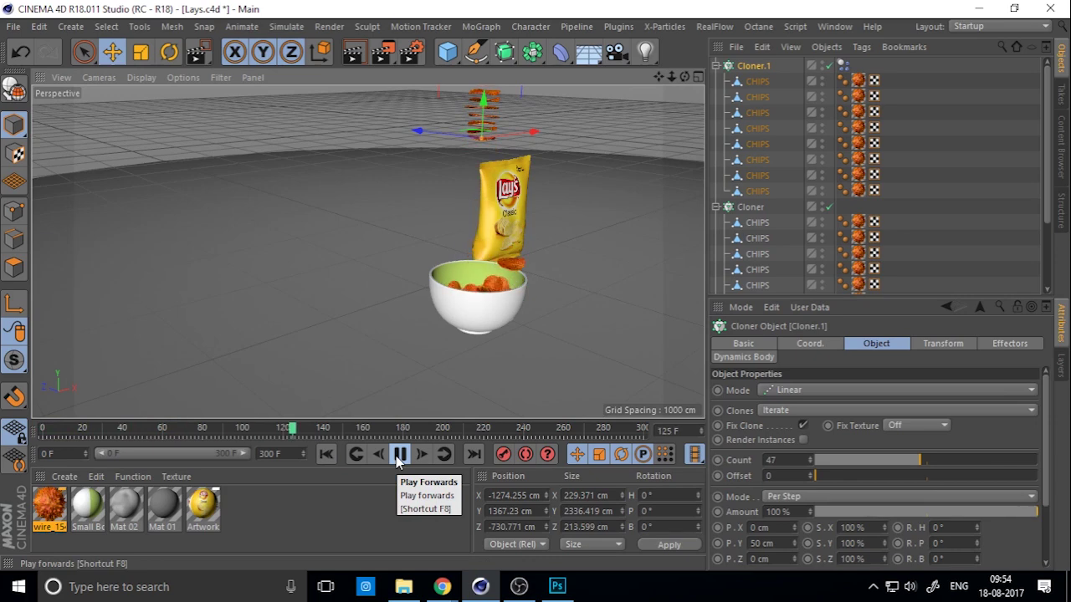
left_click(399, 453)
scroll(491, 339, "up", 2)
left_click_drag(452, 318, 339, 303, "alt")
scroll(355, 275, "down", 4)
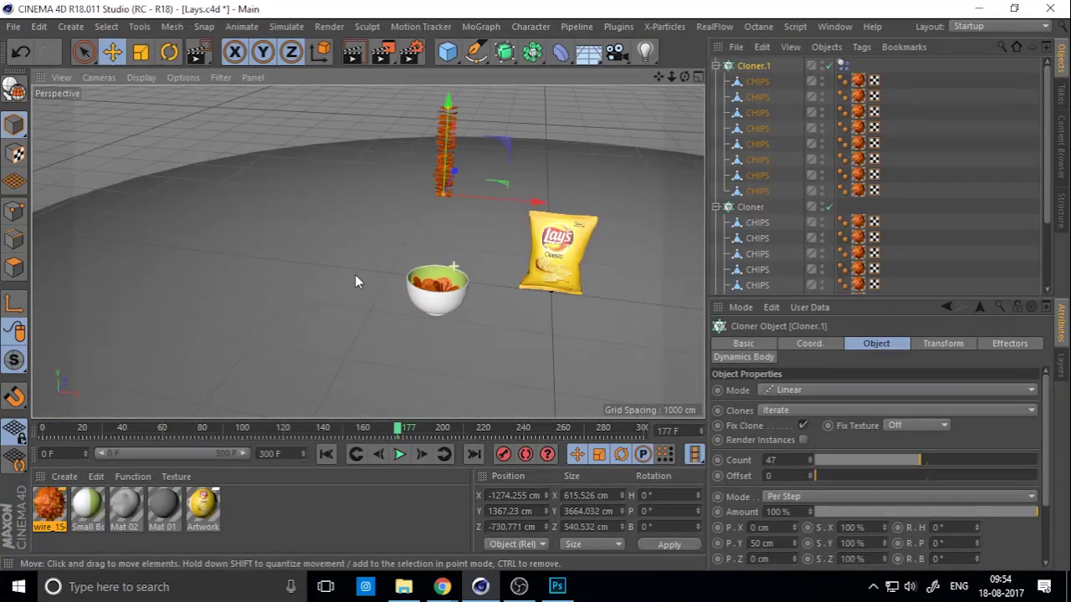
- Move the dynamics tag from Cloner.1 to the original Cloner and back to Cloner.1
left_click(974, 79)
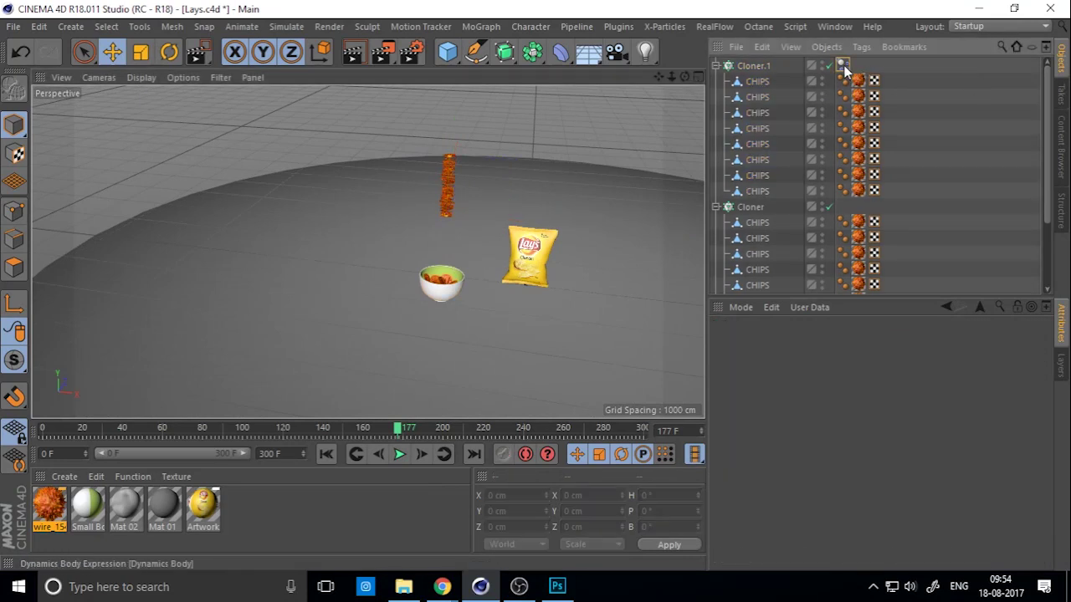
left_click_drag(753, 207, 753, 206)
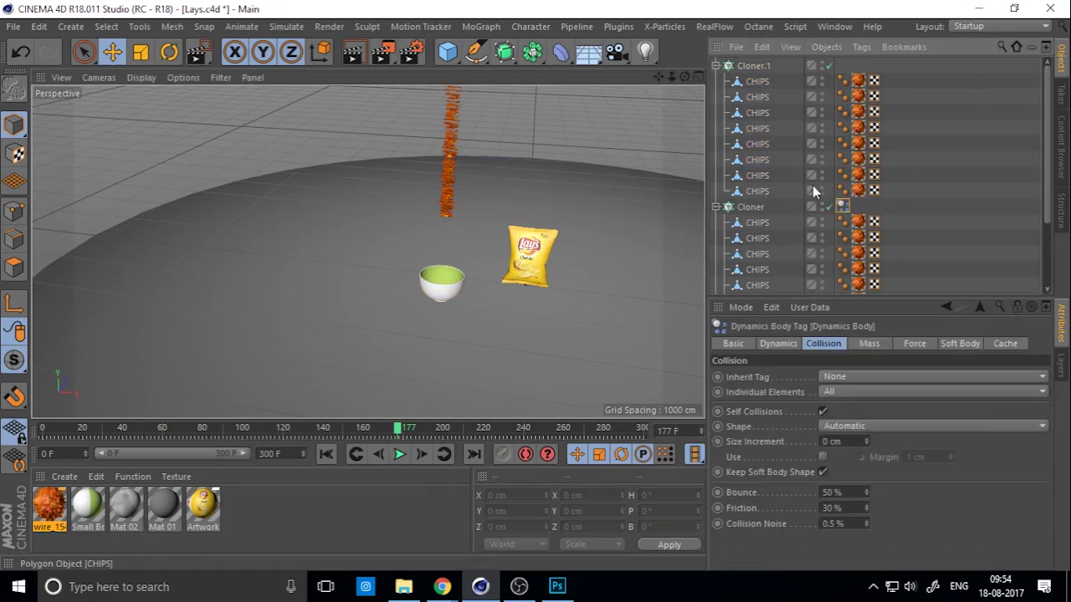
left_click_drag(842, 208, 759, 59)
- Run the simulation from the first frame to frame 201 and copy Cloner.1's dynamics tag onto the original Cloner
left_click(326, 453)
left_click(399, 453)
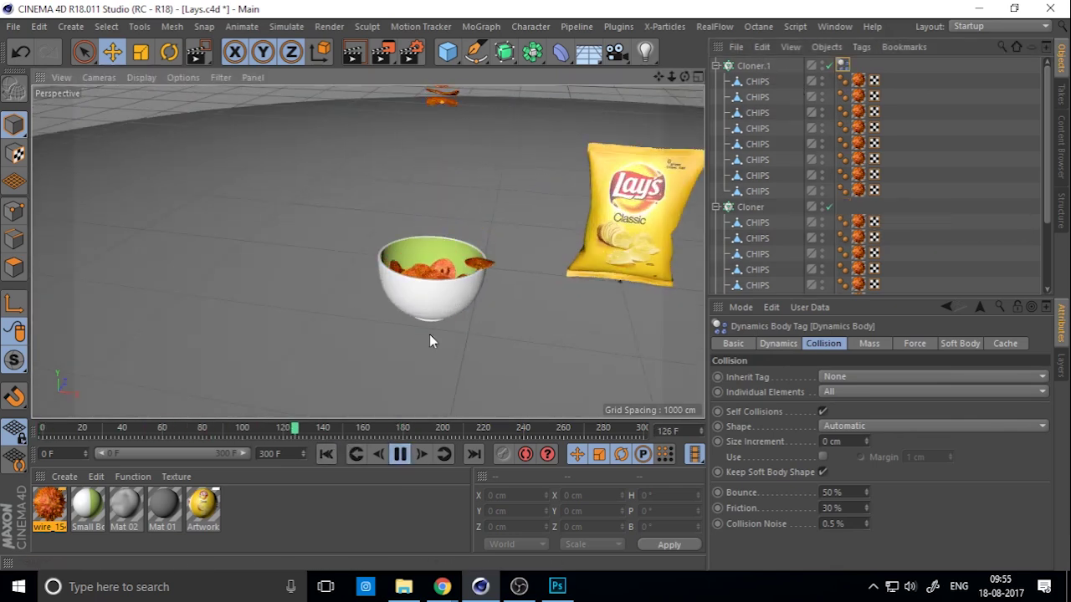
left_click(401, 454)
- Make Cloner.1 editable at the current frame and rename the resulting null CHIPS IN BOWL
left_click(760, 67)
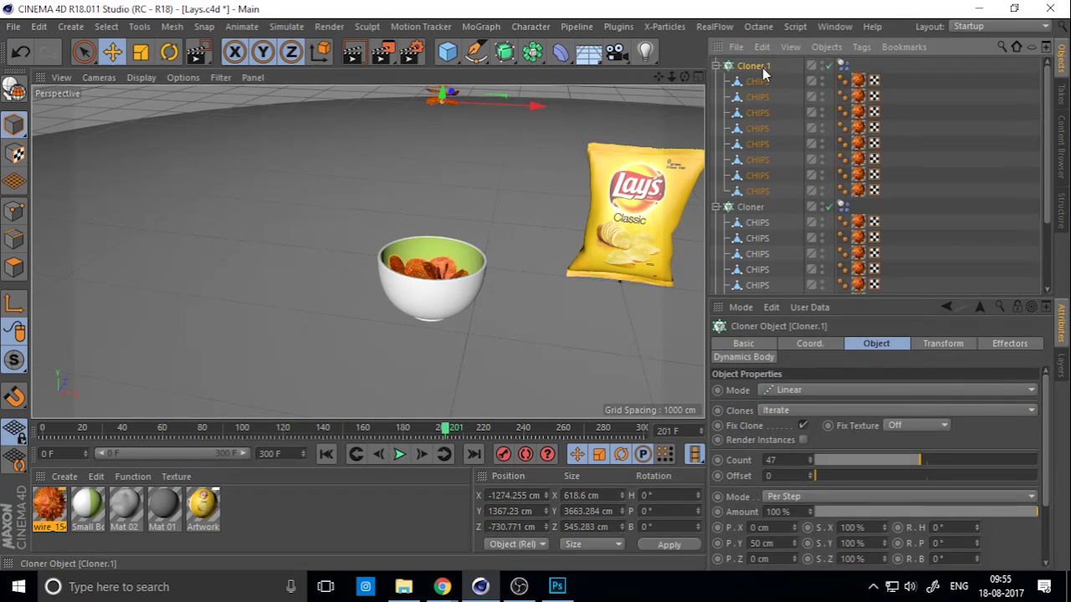
key("c")
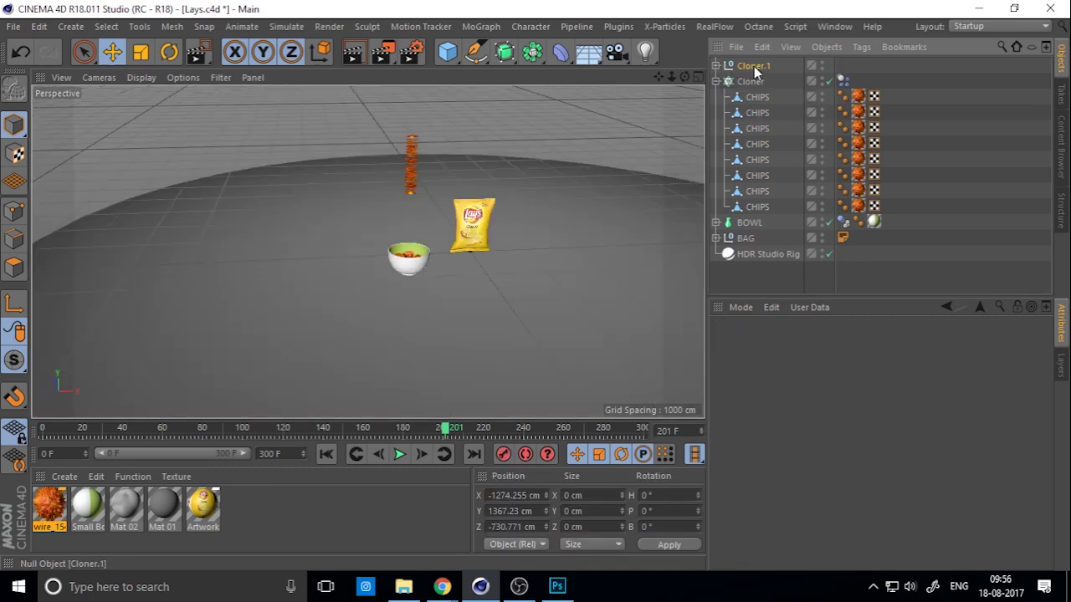
double_click(754, 67)
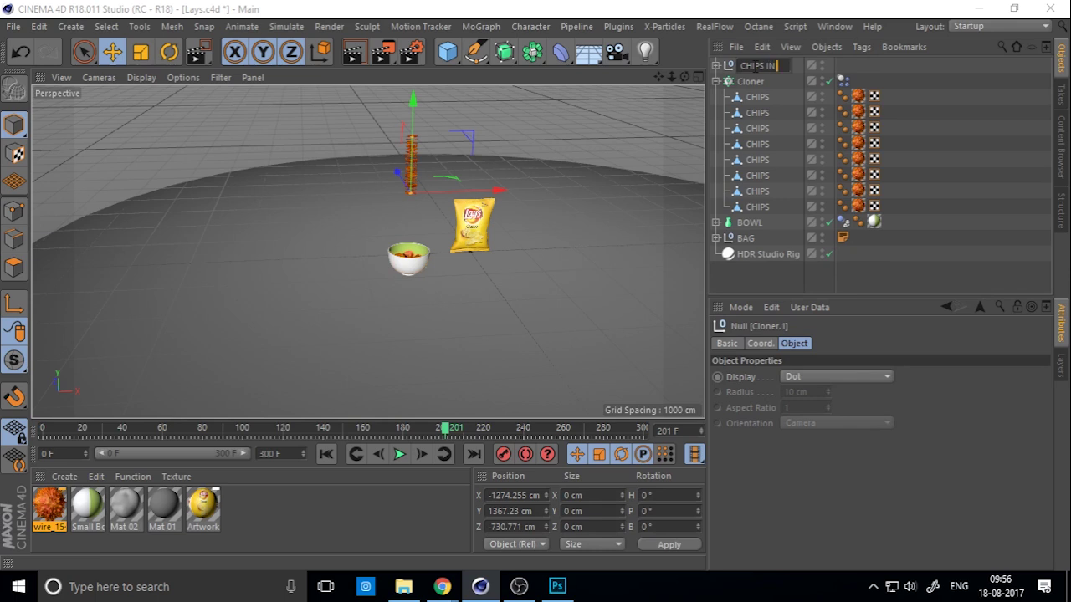
key("Return")
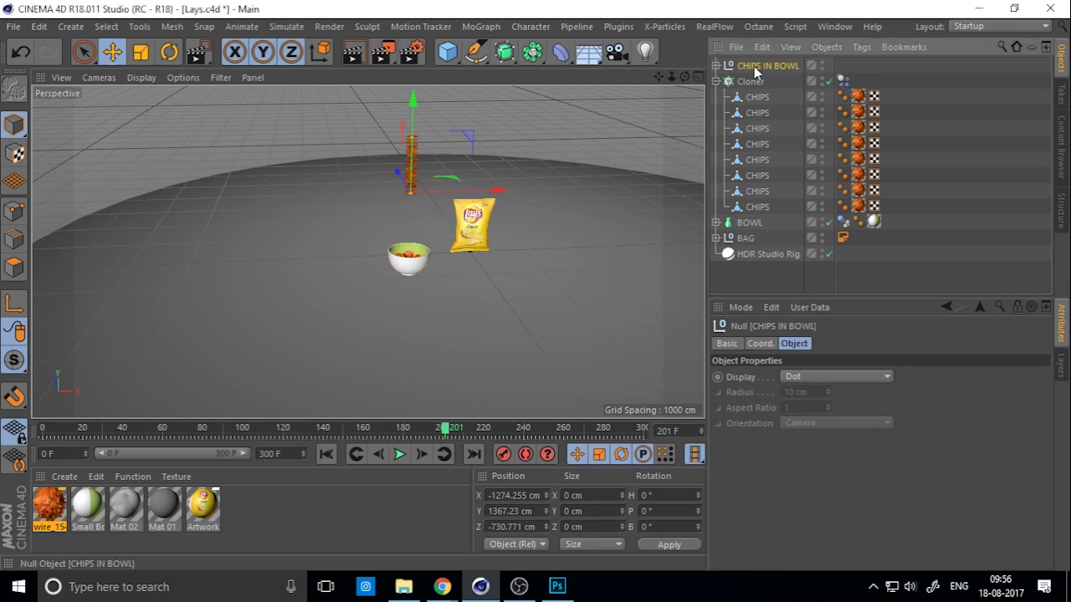
- Place CHIPS IN BOWL directly above BOWL in the object hierarchy and replay the remaining Cloner's simulation from the first frame
left_click_drag(754, 66, 748, 223)
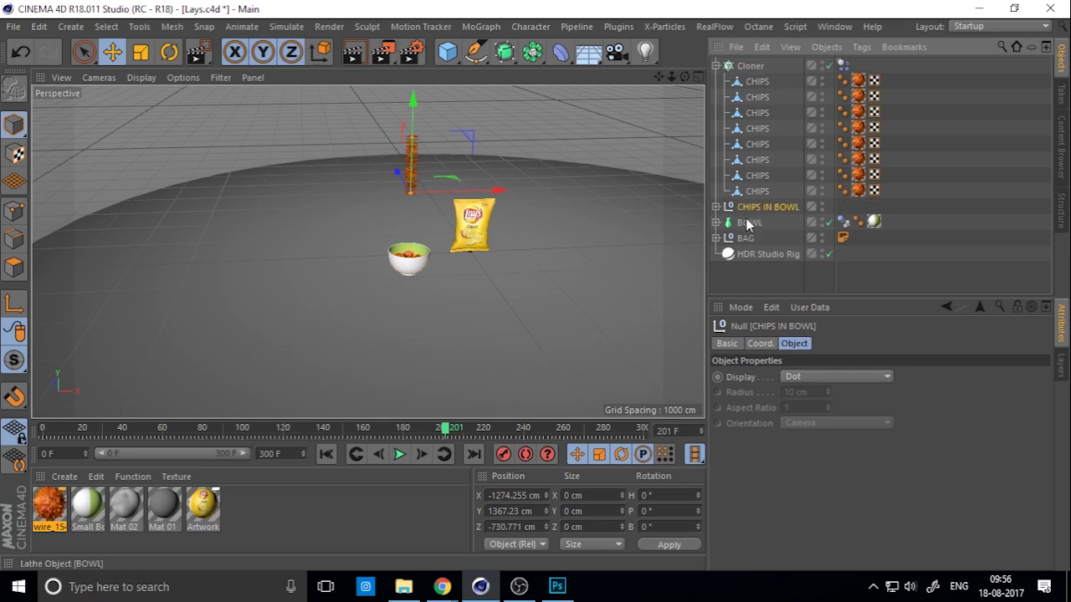
left_click(893, 193)
scroll(426, 238, "up", 4)
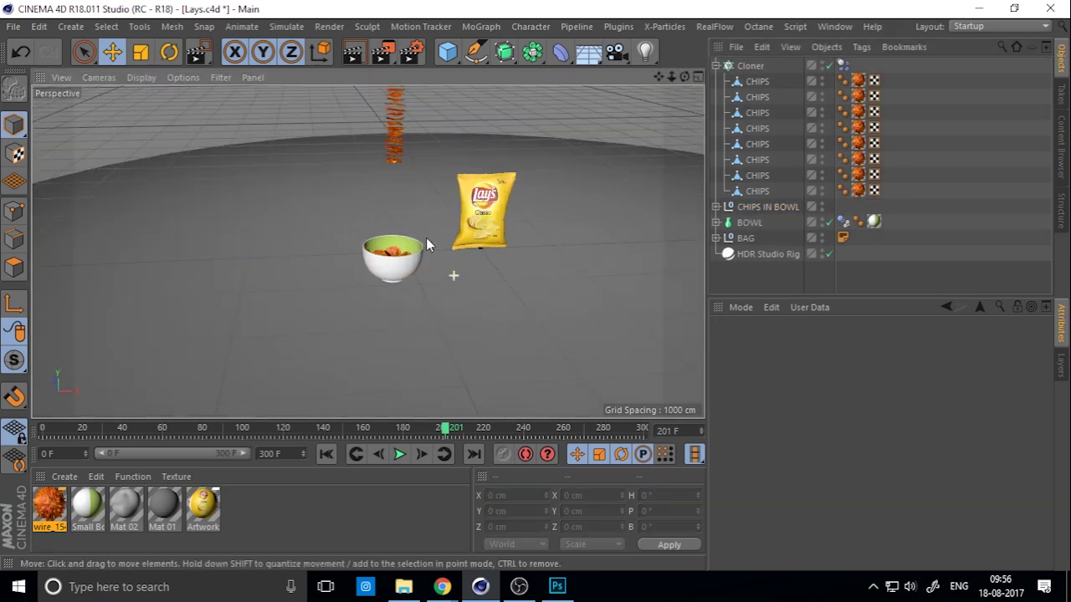
left_click(327, 454)
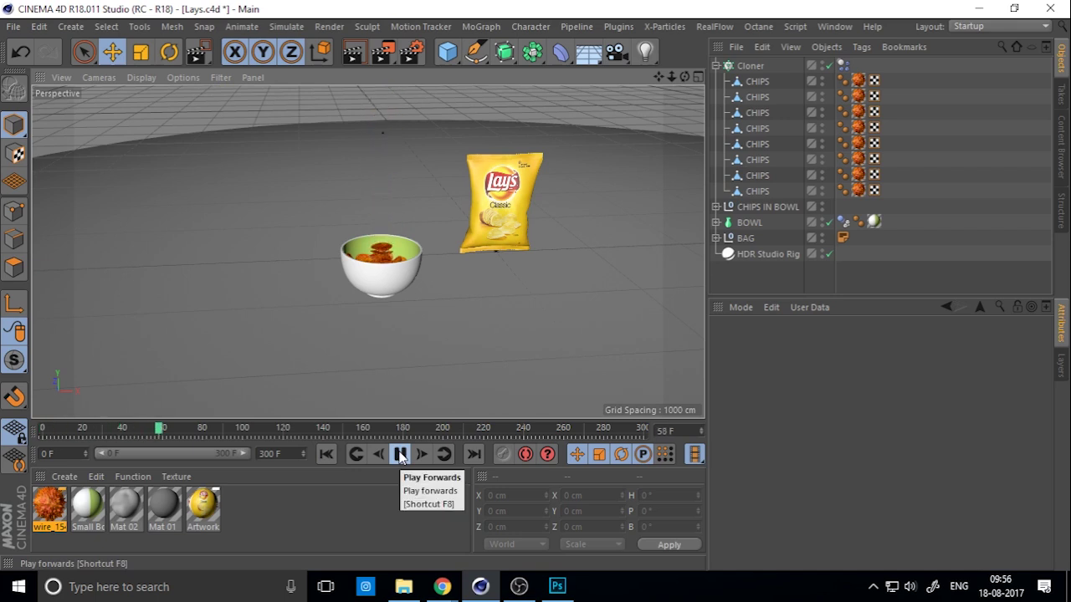
- Stop the playback, return to the first frame and check the collision settings of the Cloner's dynamics tag
left_click(400, 454)
left_click(327, 453)
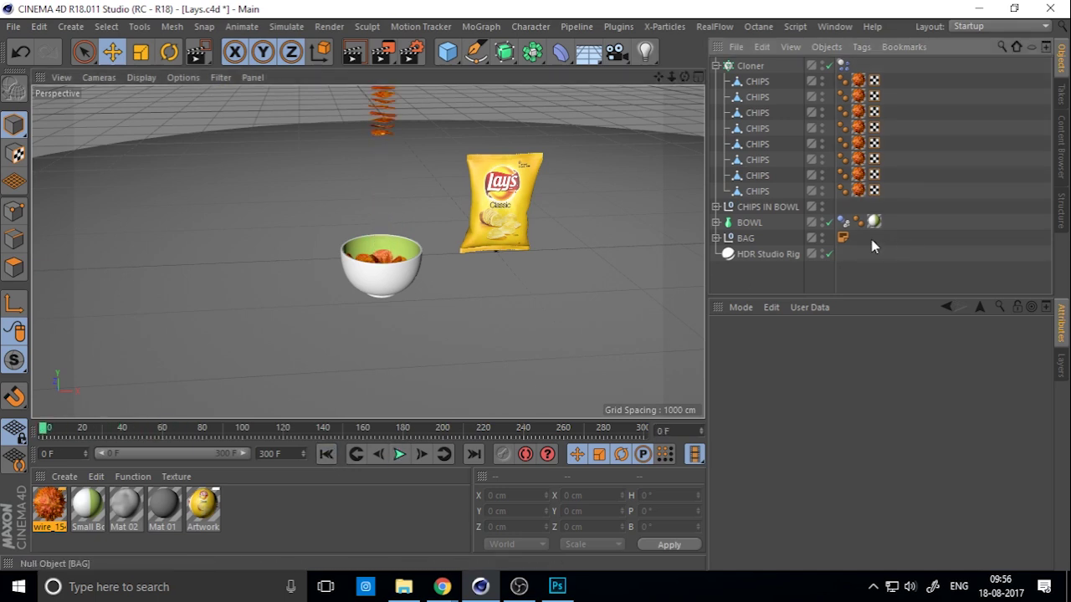
left_click(842, 222)
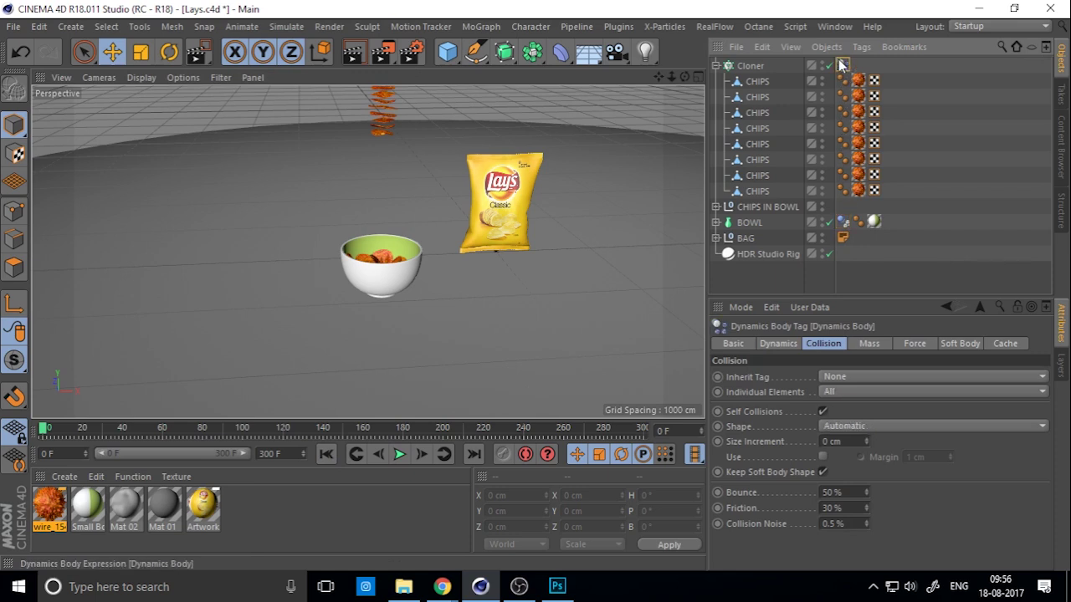
- Duplicate the first 24 chips inside CHIPS IN BOWL, raise the copies above the originals and run the simulation to frame 25
left_click_drag(771, 207, 773, 208)
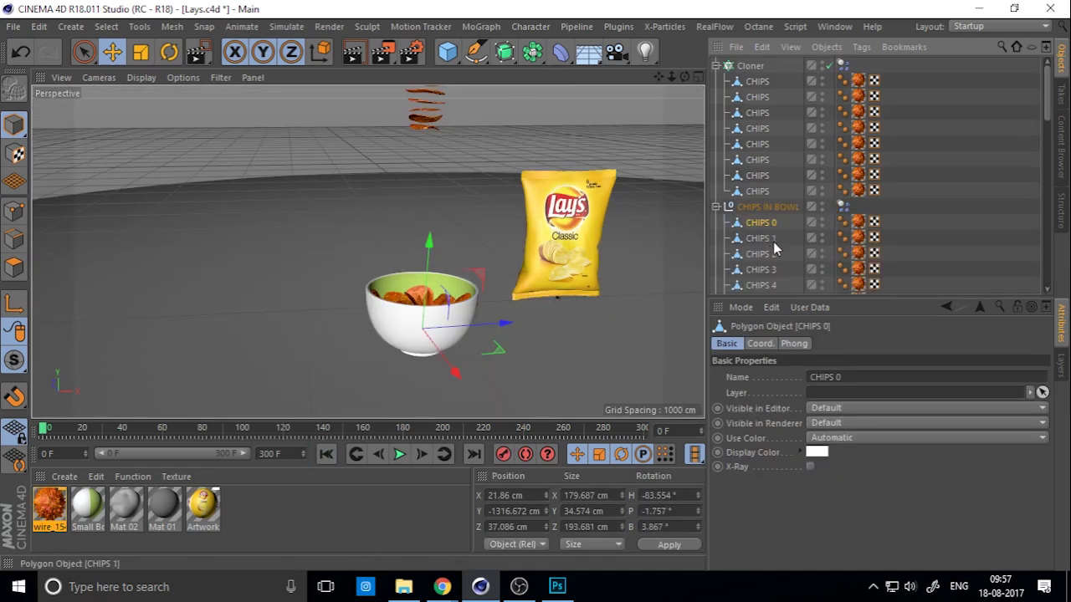
scroll(773, 242, "down", 5)
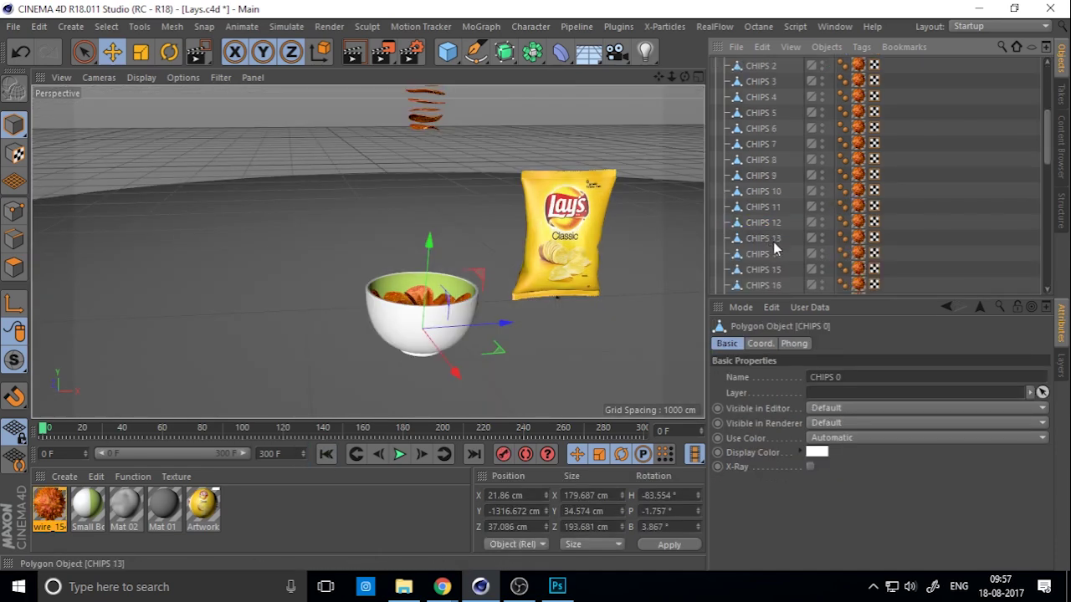
left_click(771, 208, "shift")
left_click_drag(422, 237, 424, 204)
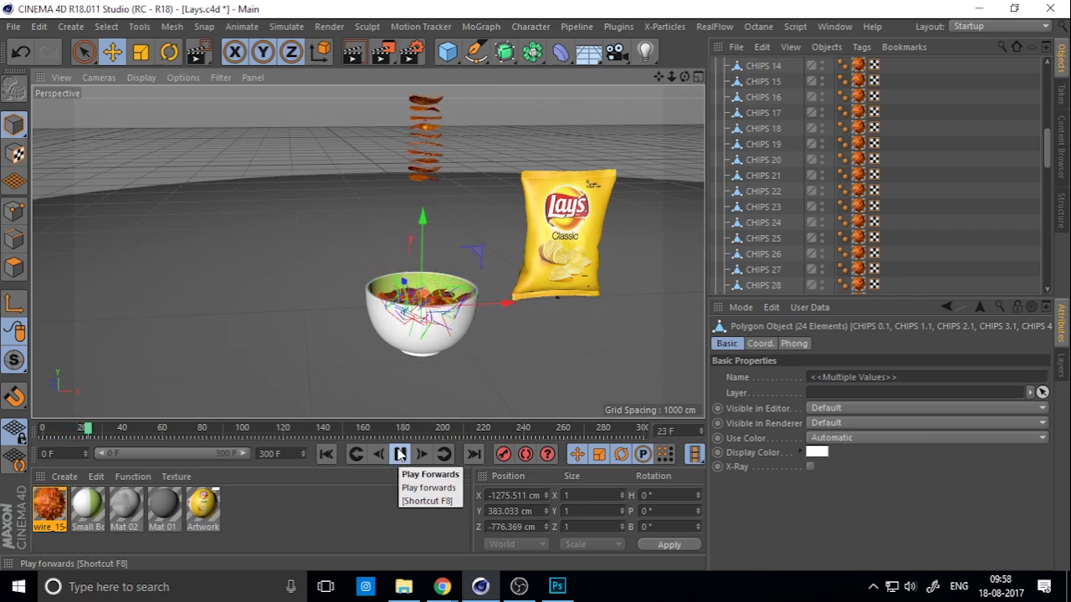
left_click(400, 454)
- Move the dynamics tag from CHIPS IN BOWL to the Cloner's last CHIPS object and back to CHIPS IN BOWL
scroll(989, 202, "up", 10)
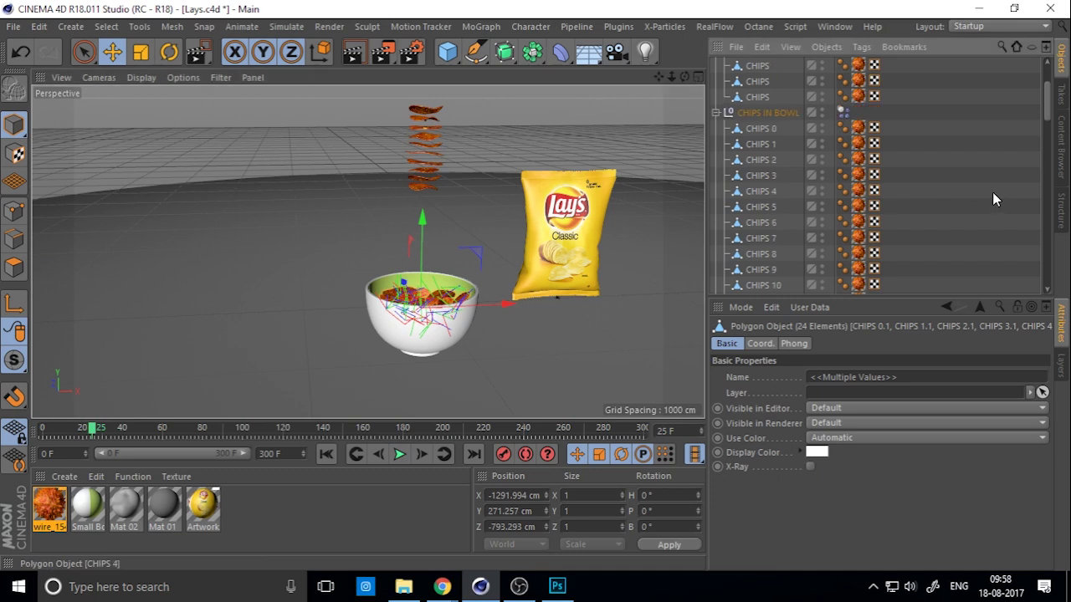
left_click(995, 180)
left_click(845, 208)
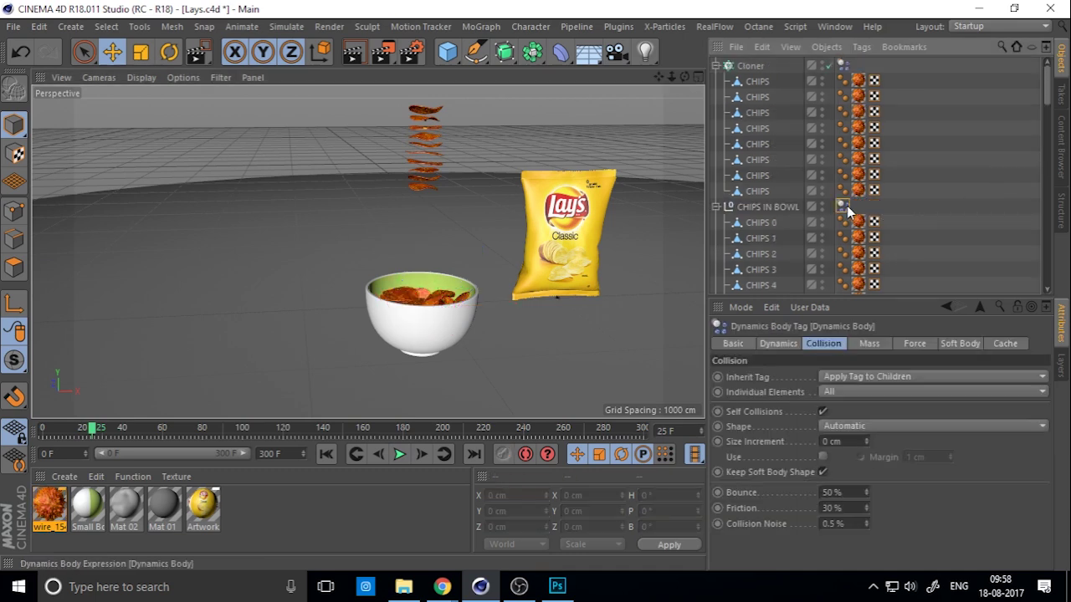
left_click_drag(844, 207, 769, 189)
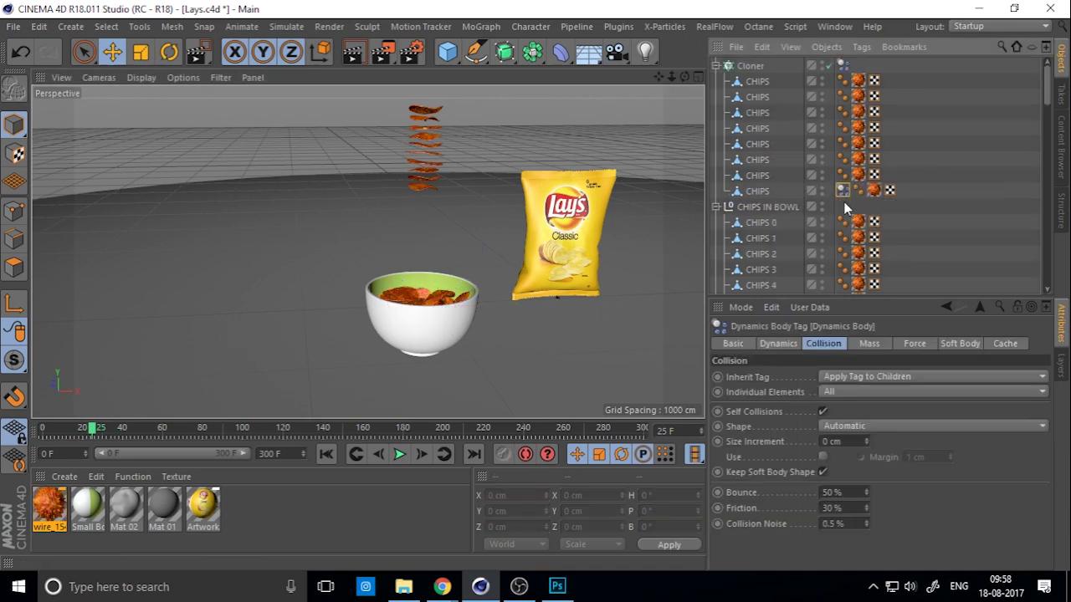
left_click(767, 207)
mouse_move(835, 191)
left_mouse_down()
mouse_move(790, 216)
mouse_move(842, 207)
left_mouse_up()
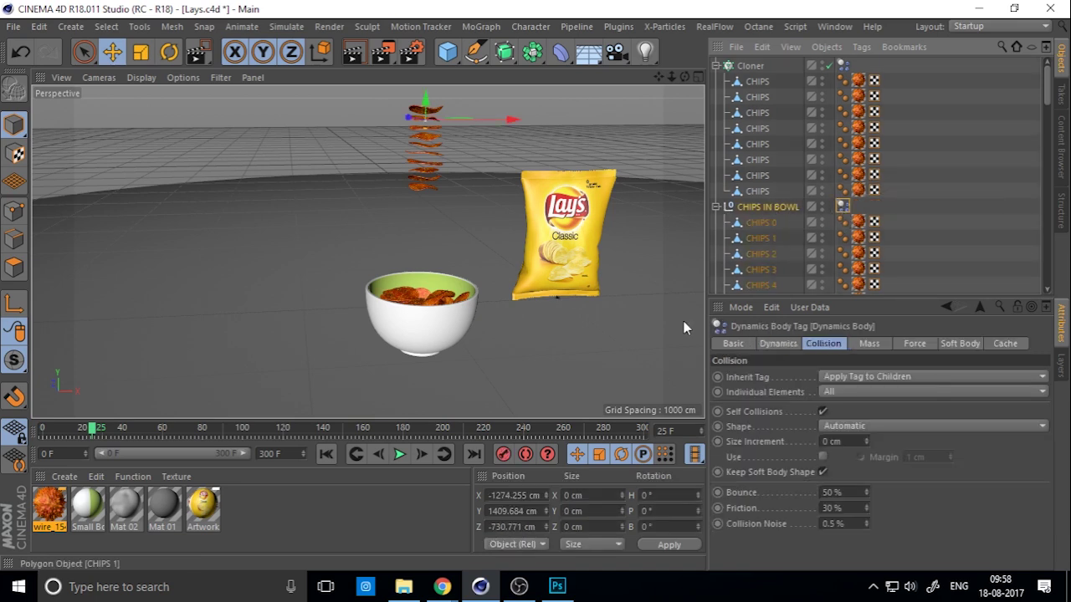
- At the first frame, try duplicating CHIPS 0 to CHIPS 19 and raise the copies to about Y 378 cm
left_click(326, 454)
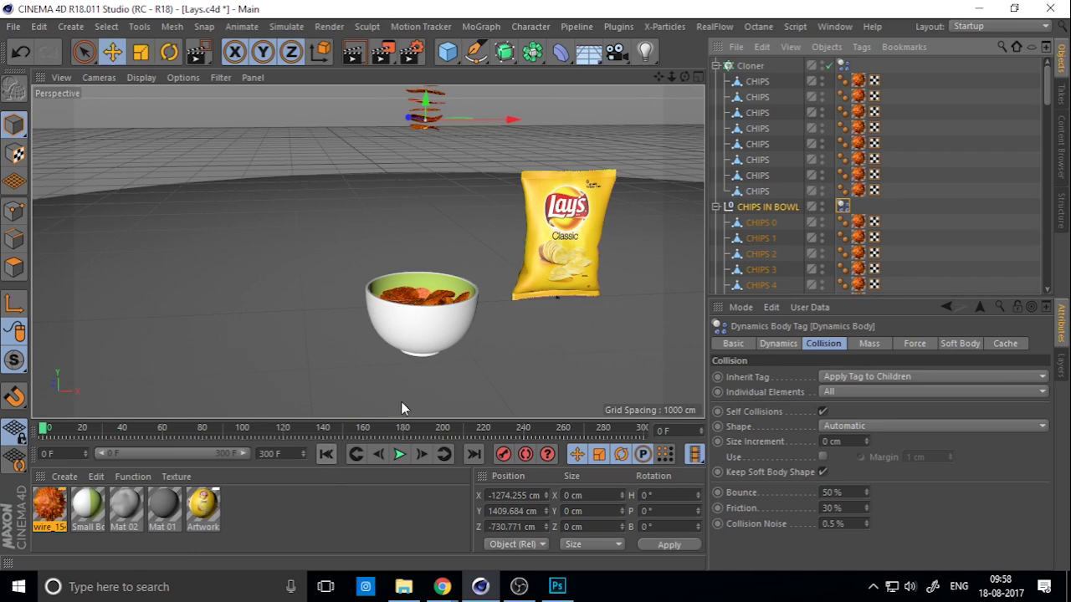
left_click(761, 222)
scroll(765, 230, "down", 6)
left_click(768, 237, "shift")
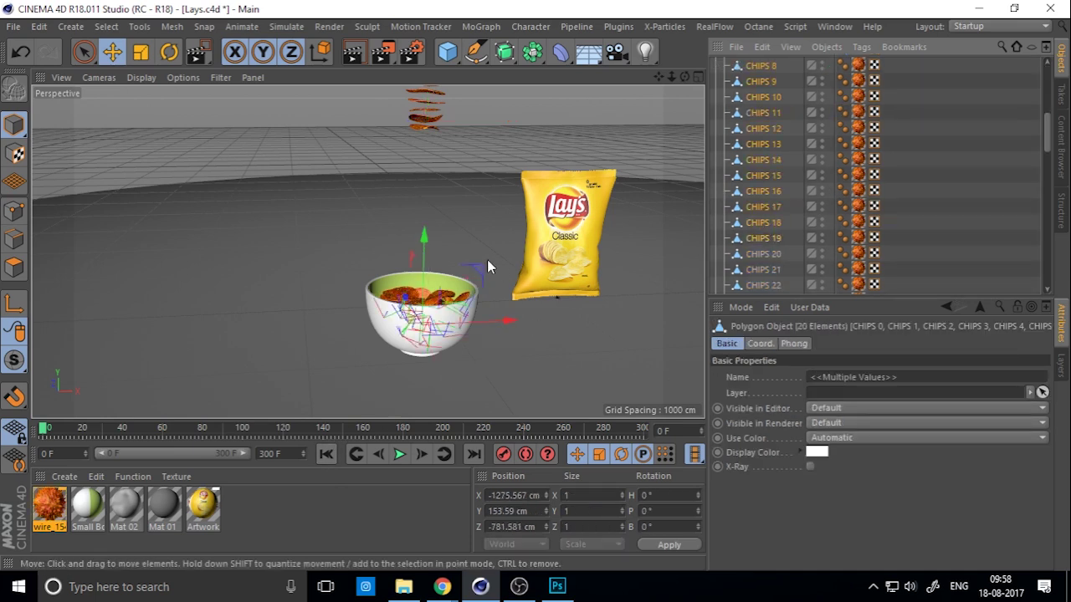
left_click_drag(429, 243, 428, 199)
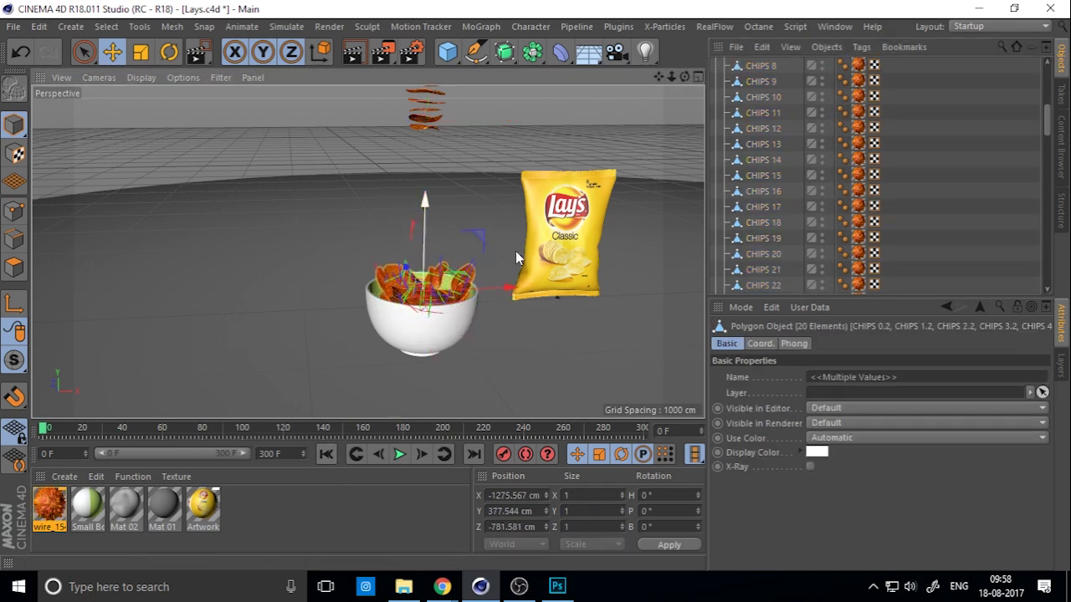
- Test the raised copies in the simulation up to frame 12, return to the first frame and undo the duplication
left_click(399, 454)
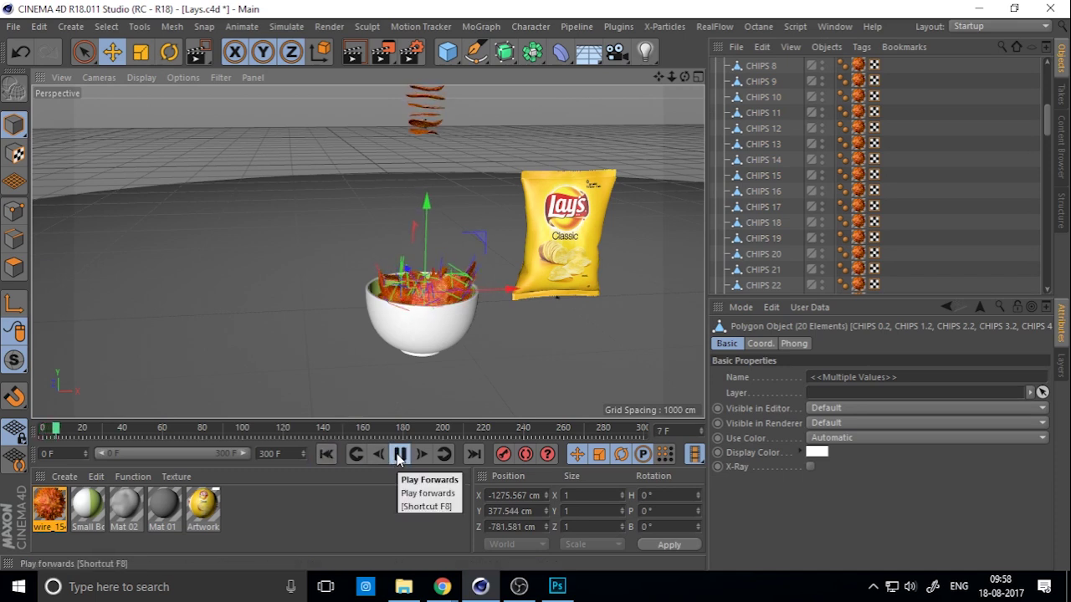
left_click(399, 454)
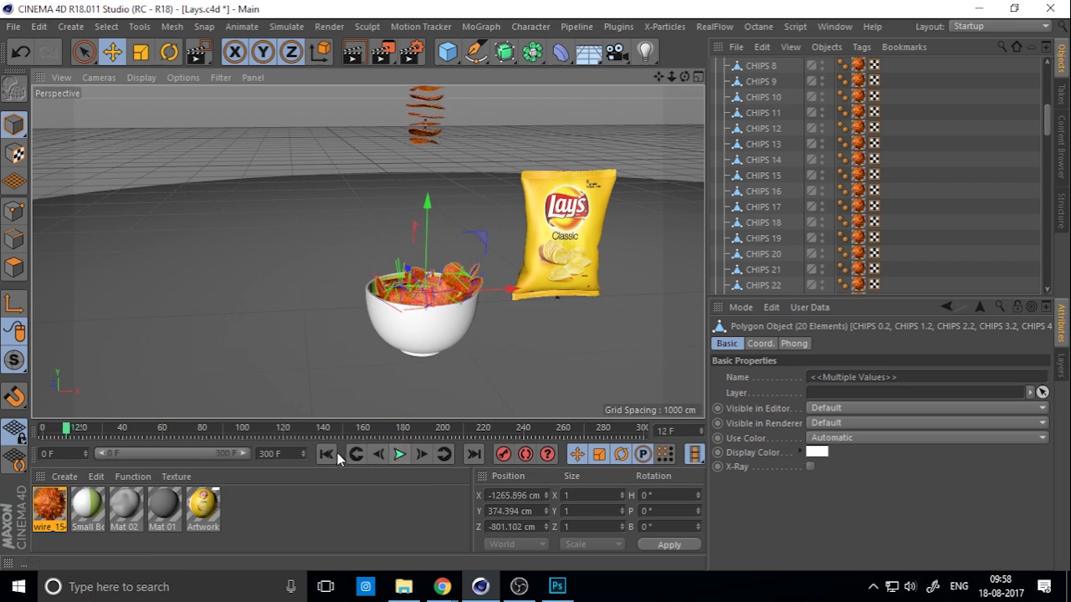
left_click(341, 453)
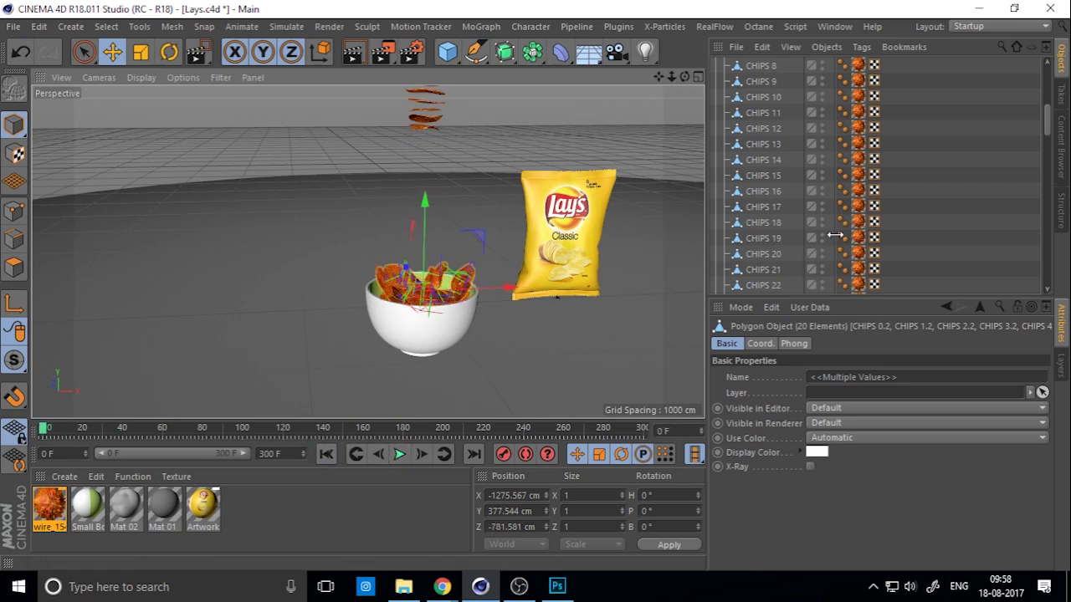
scroll(835, 235, "up", 6)
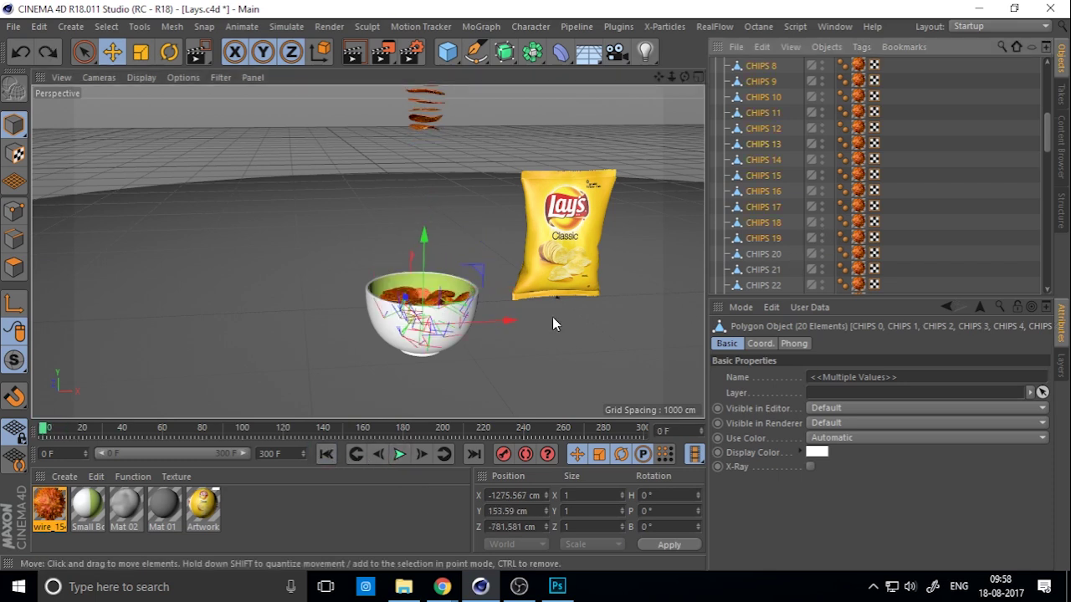
left_click(976, 237)
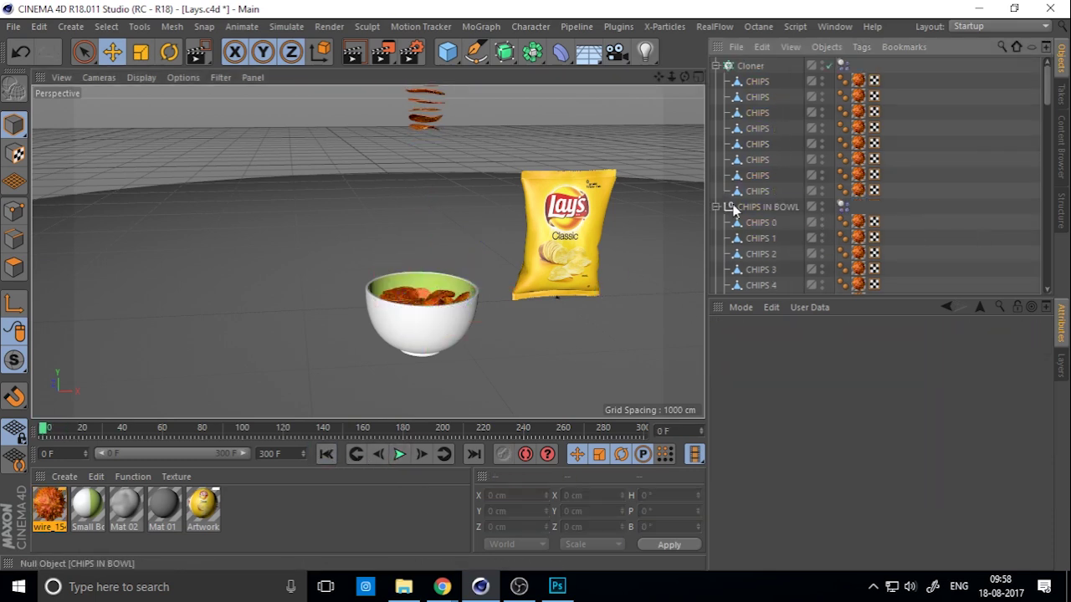
- Run the simulation to frame 83 and check the collision settings of the Cloner's dynamics tag
left_click(399, 454)
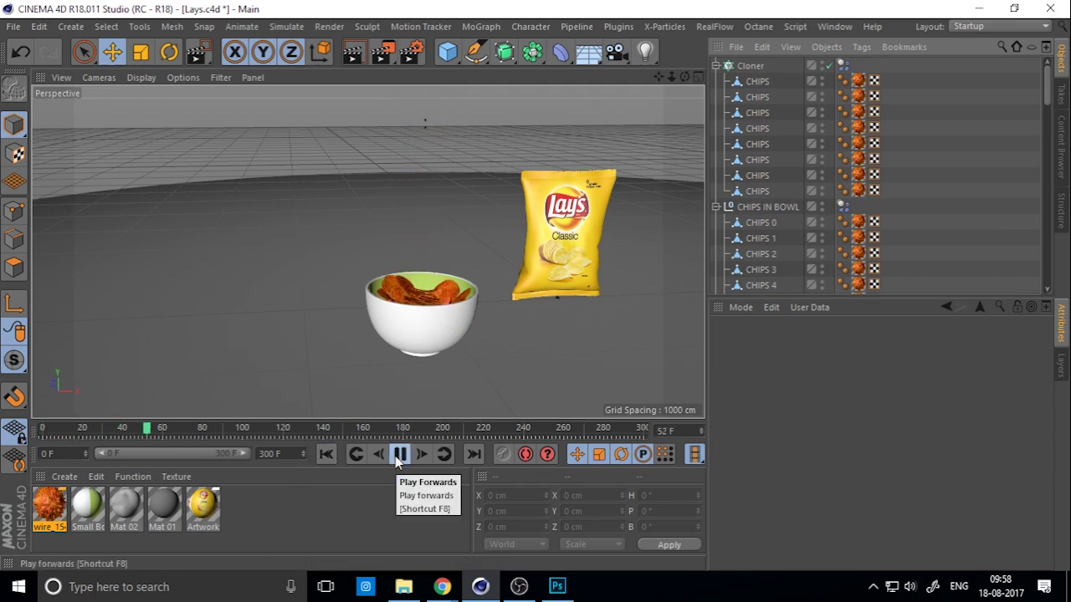
left_click(399, 454)
left_click(842, 66)
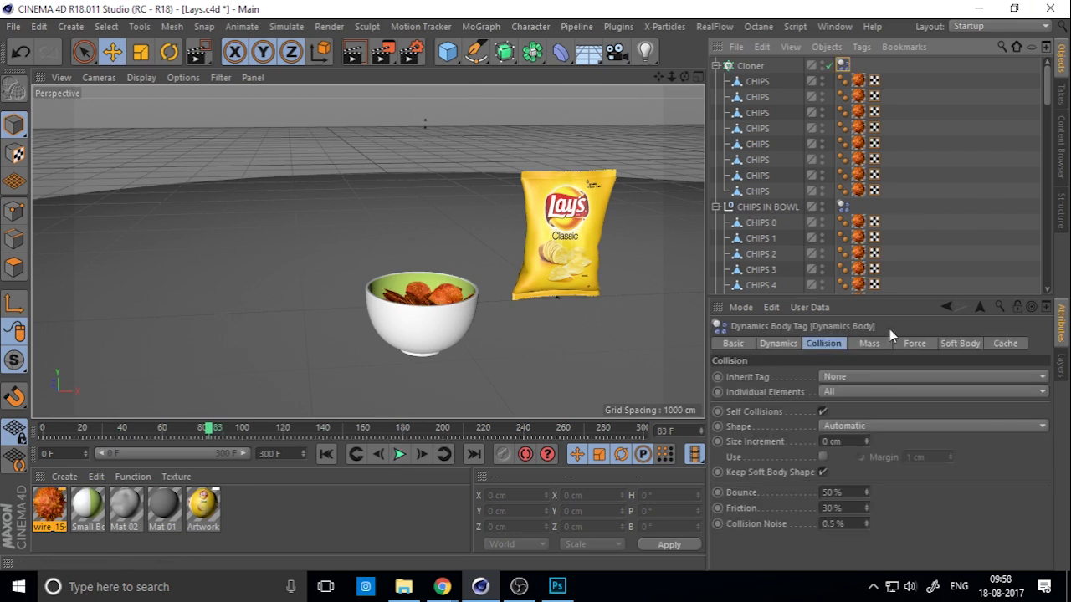
left_click(715, 207)
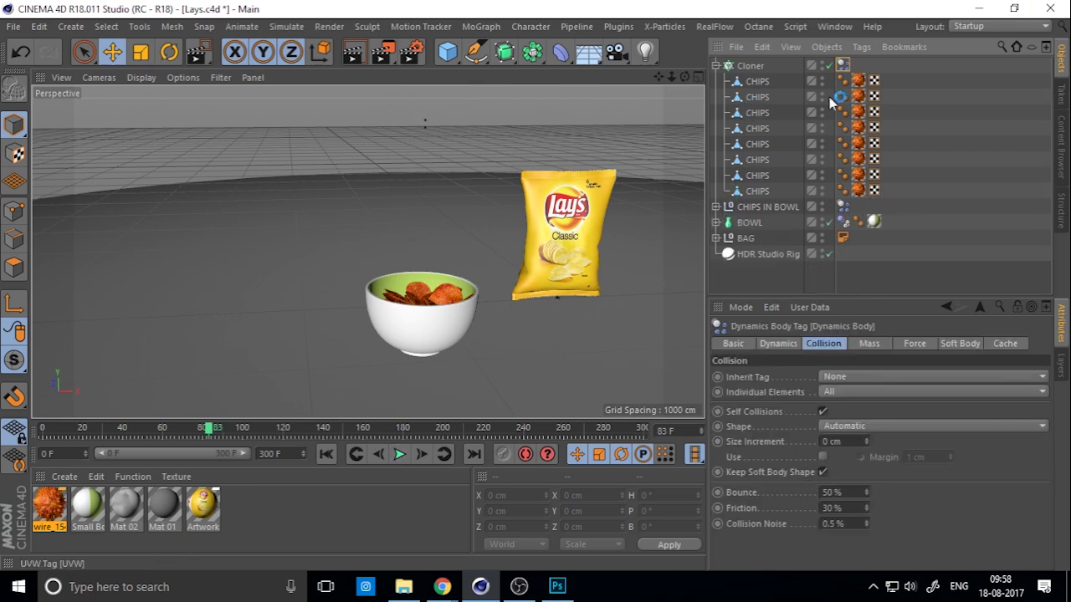
- Rename the Cloner as CHIPS FALL
double_click(754, 67)
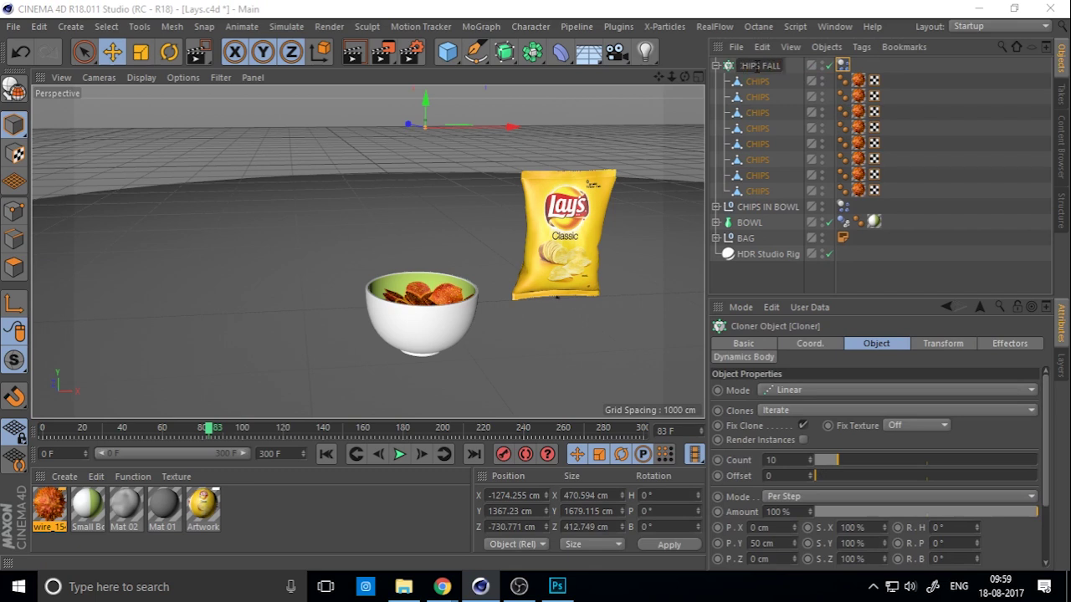
type("CHIPS FALL")
key("Return")
- Set bounce and friction to 100% in the CHIPS IN BOWL dynamics tag and replay the simulation from the first frame
left_click(843, 66)
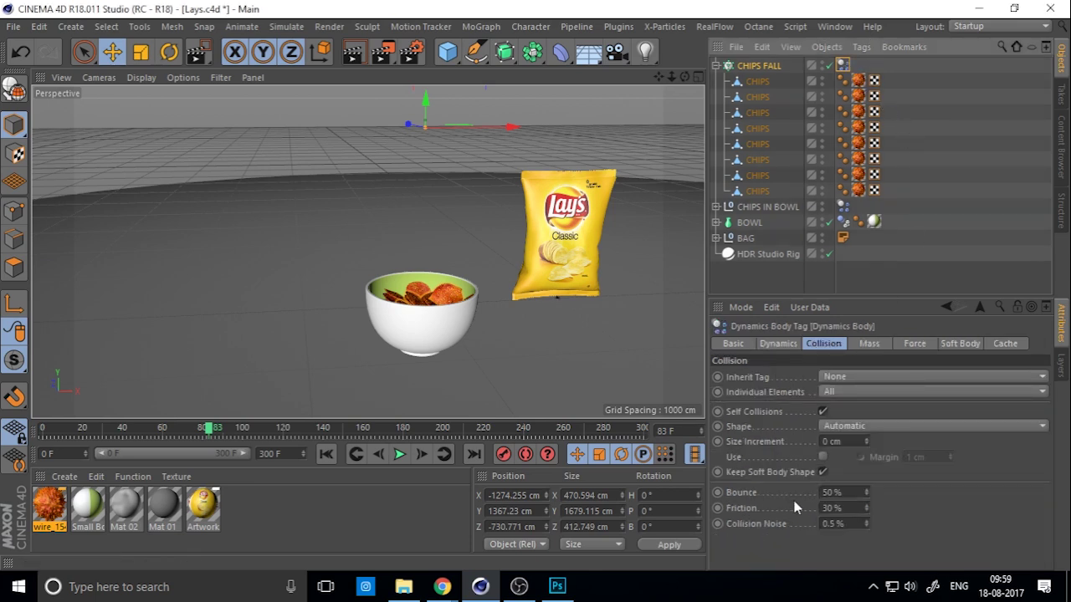
double_click(857, 492)
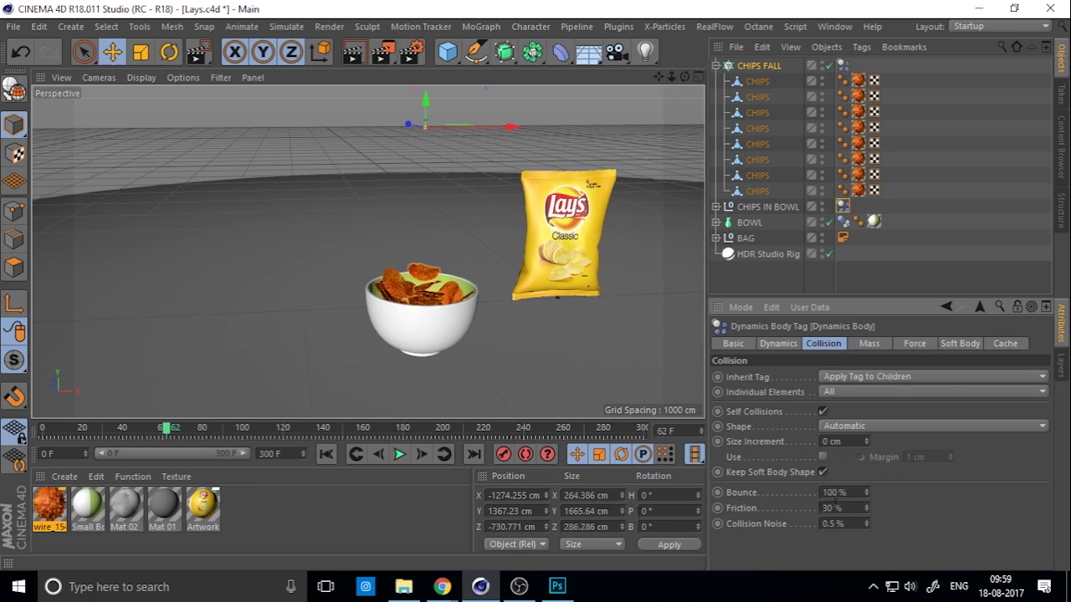
type("30")
key("Return")
left_click(326, 453)
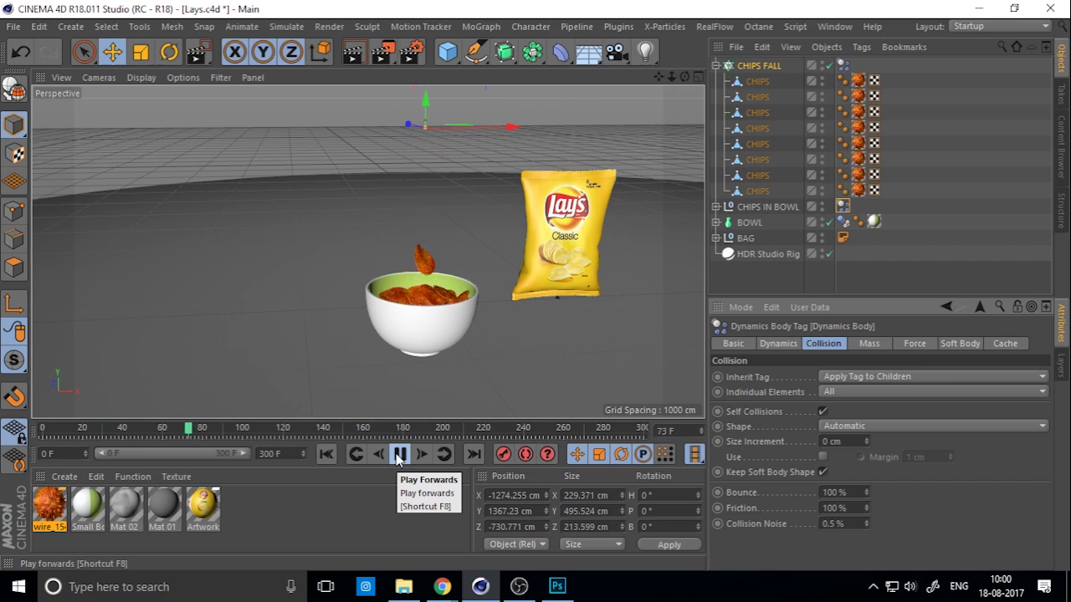
left_click(399, 454)
- Duplicate CHIPS 0 to CHIPS 18 inside CHIPS IN BOWL and raise the copies above the originals to fill the bowl
left_click(716, 206)
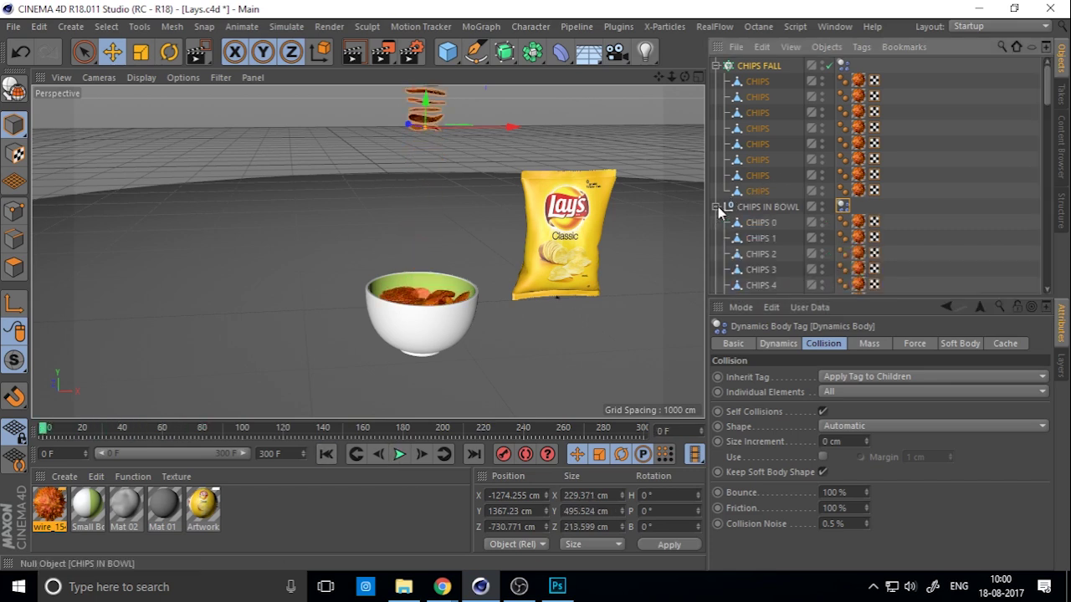
left_click(765, 225)
scroll(770, 224, "down", 6)
left_click(772, 222, "shift")
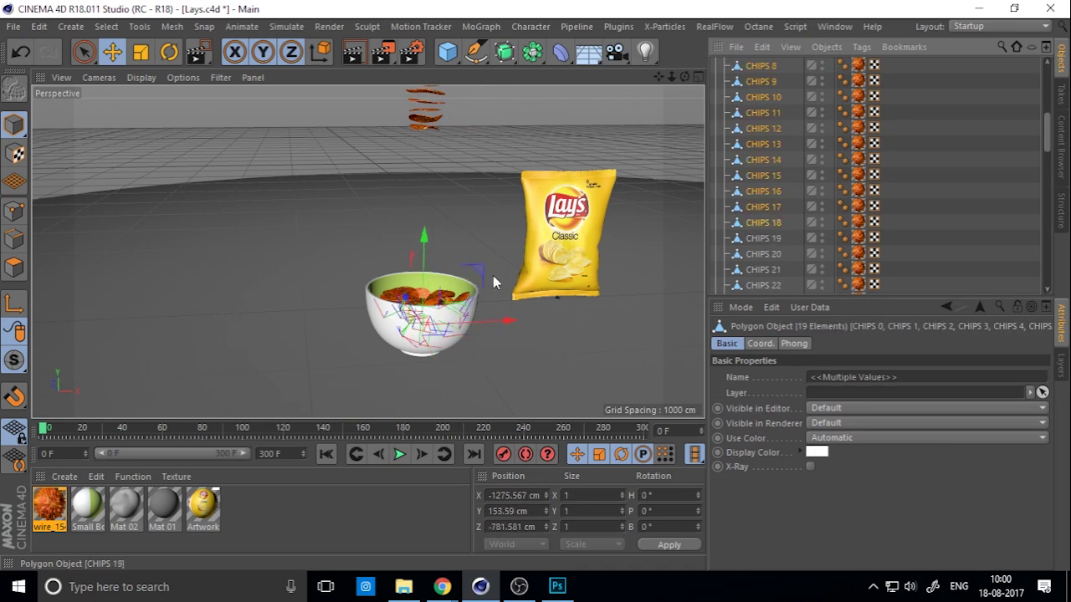
left_click_drag(420, 244, 423, 184)
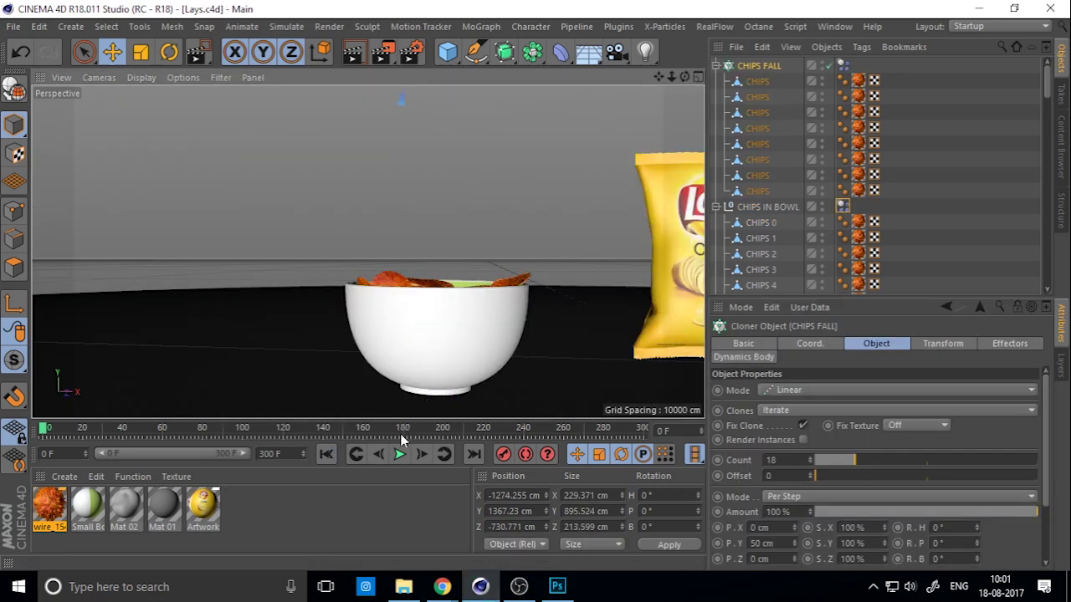
- Run the simulation of the falling chips, return to the first frame and examine their position over the bowl in the Top view
left_click(400, 455)
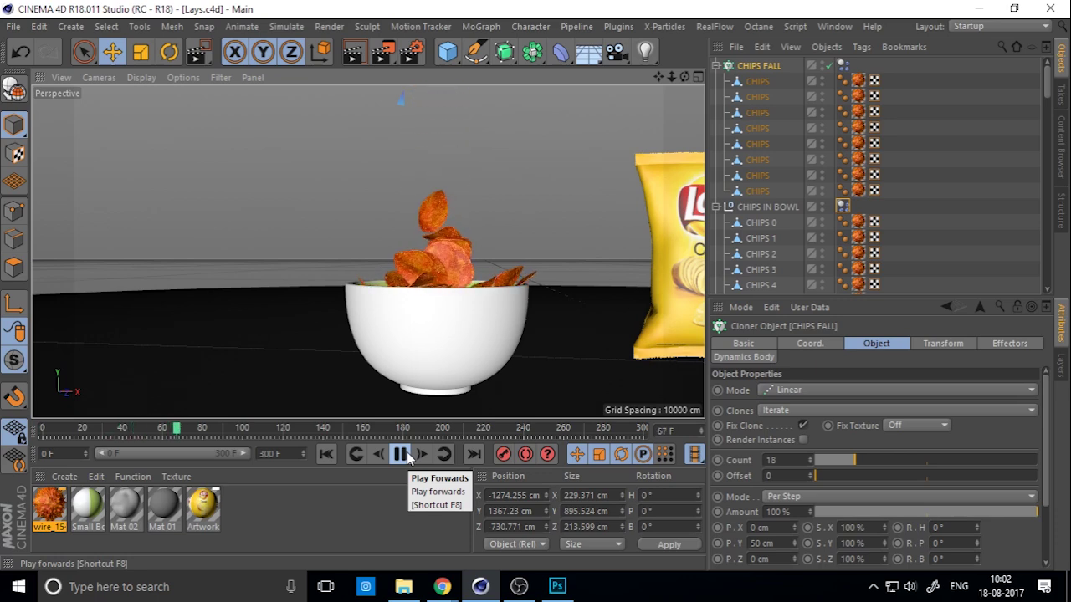
left_click(400, 454)
key("shift+f")
middle_click(499, 236)
middle_click(544, 185)
scroll(352, 268, "up", 5)
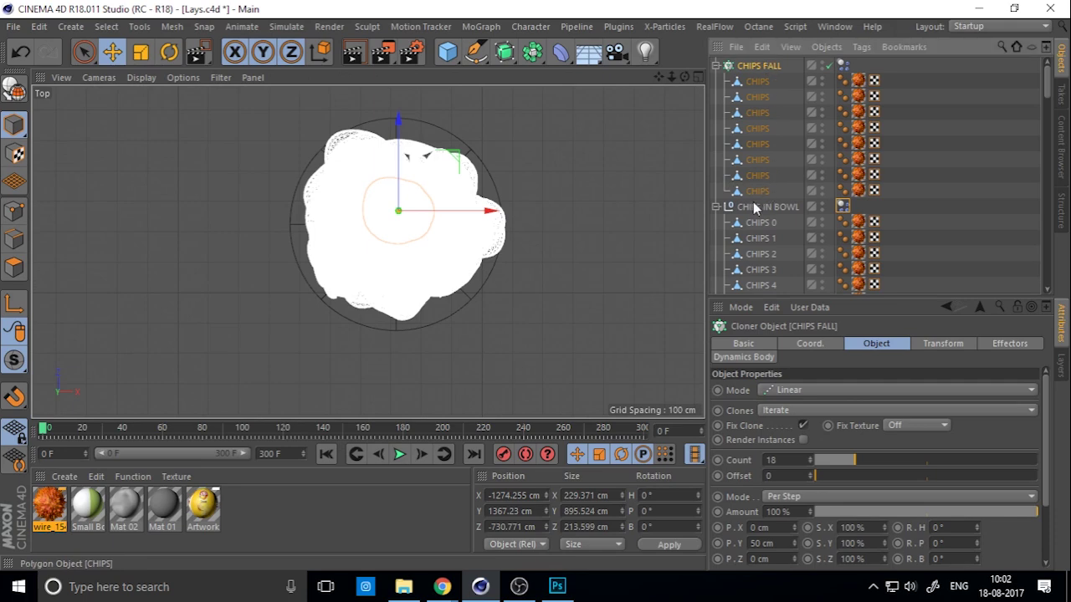
- Add a Random effector to the CHIPS FALL cloner
left_click(716, 206)
left_click(932, 160)
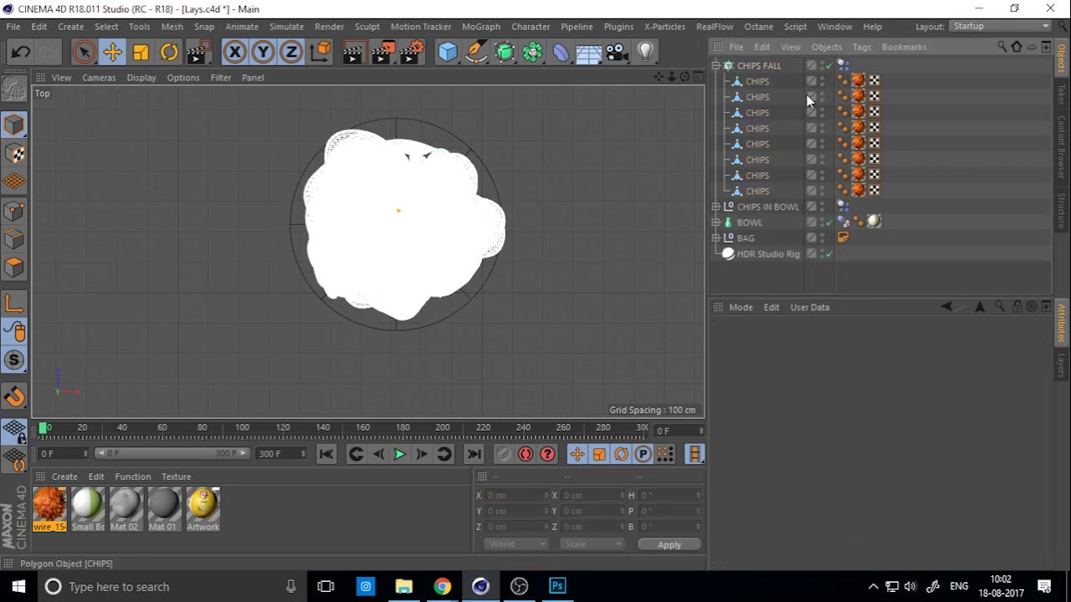
left_click(759, 65)
left_click(480, 26)
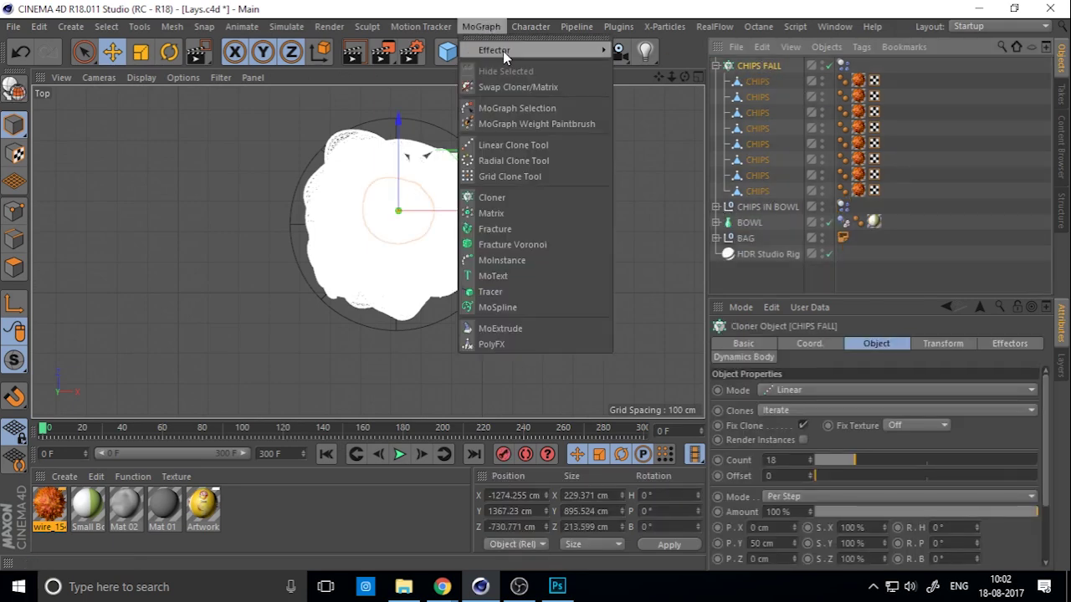
mouse_move(502, 51)
left_click(664, 186)
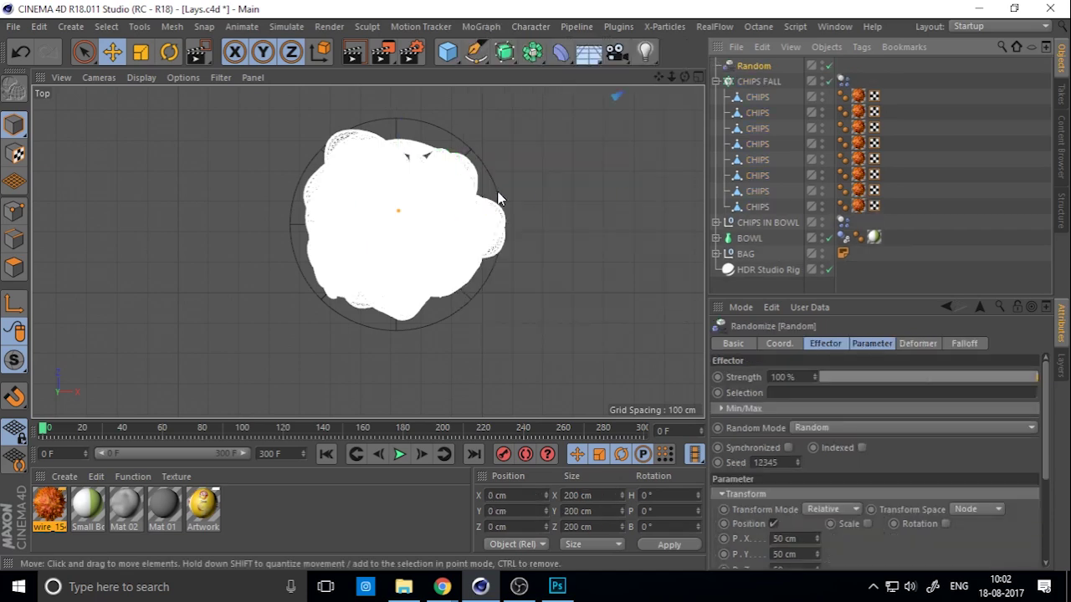
- Examine the randomised column of CHIPS FALL clones above the bowl in the Perspective view
middle_click(536, 191)
middle_click(342, 171)
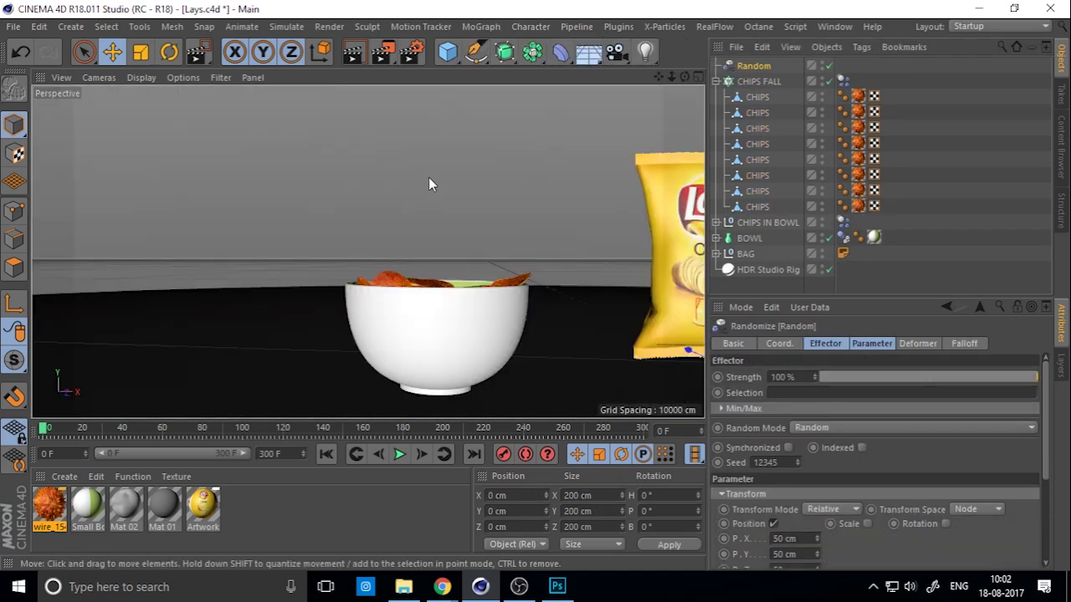
key("o")
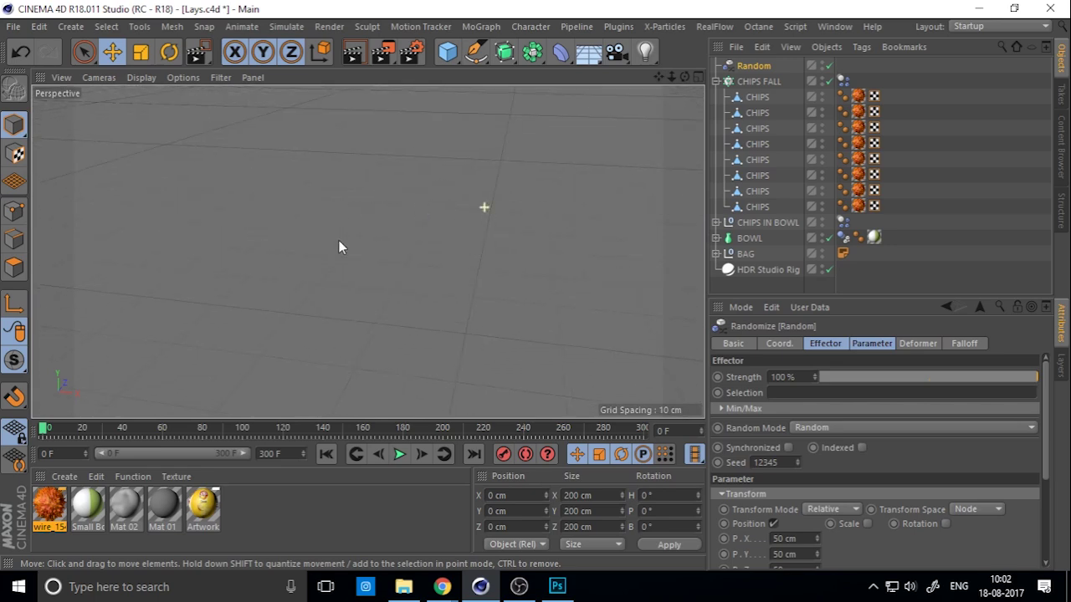
scroll(338, 246, "down", 15)
left_click_drag(366, 235, 439, 321, "alt")
scroll(502, 334, "up", 5)
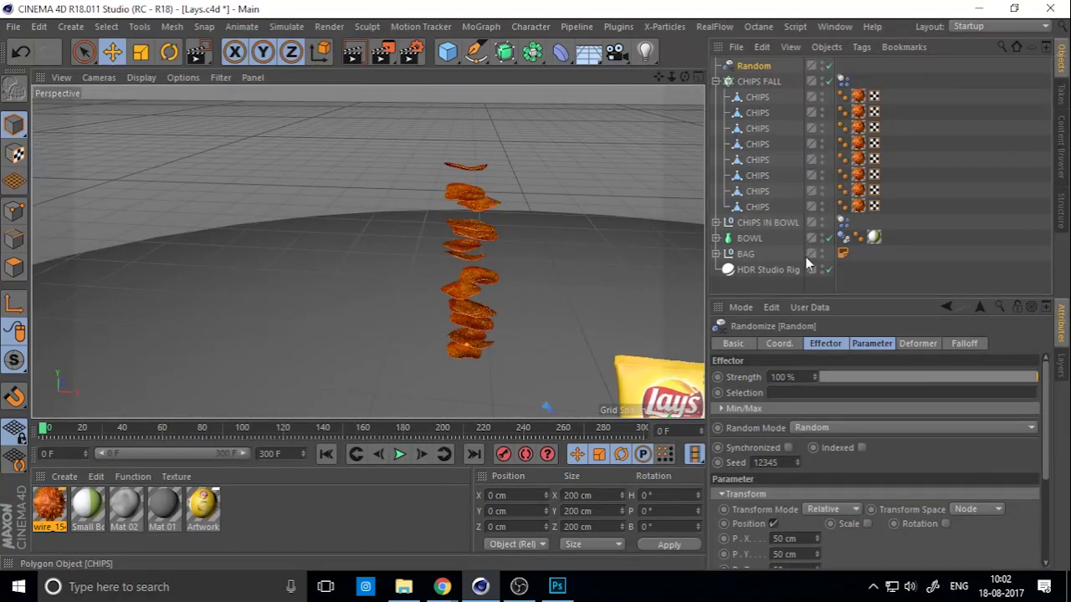
- Set the Random effector's Y position variation to 0 cm
left_click(870, 344)
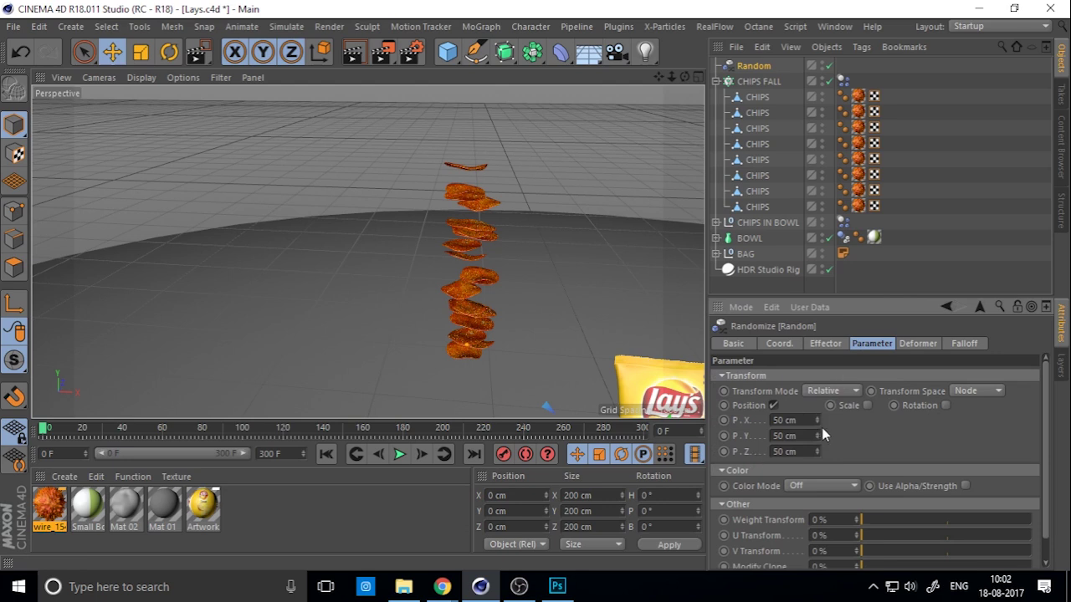
left_click_drag(818, 436, 818, 410)
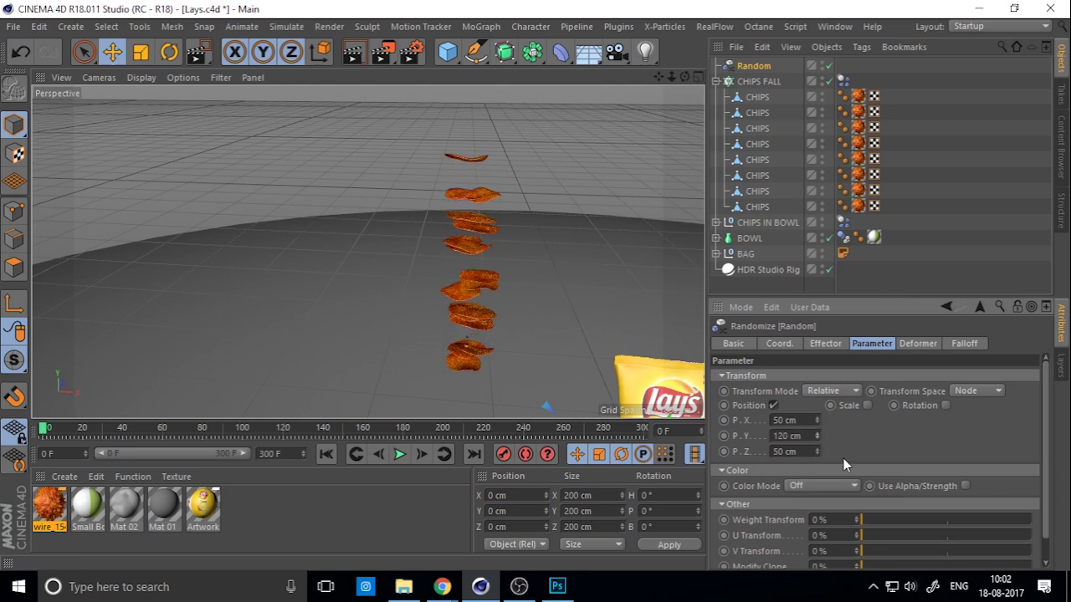
key("Return")
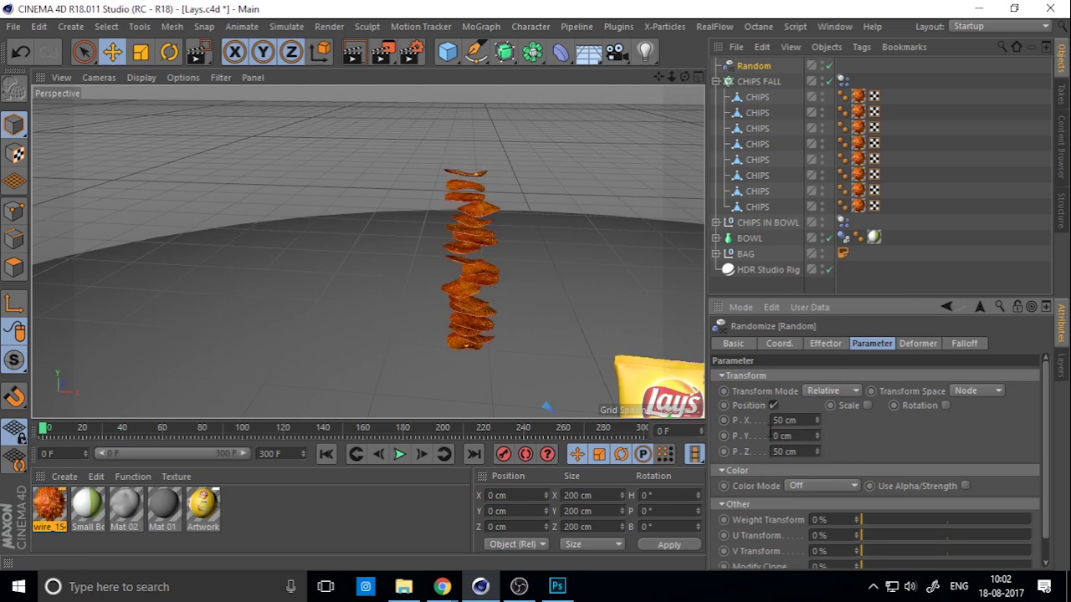
- Set the Random effector's position variation to 205 cm in X and 193 cm in Z, checking the spread in the Top view
mouse_move(818, 421)
left_mouse_down()
mouse_move(818, 445)
mouse_move(818, 428)
left_mouse_up()
middle_click(378, 319)
middle_click(474, 216)
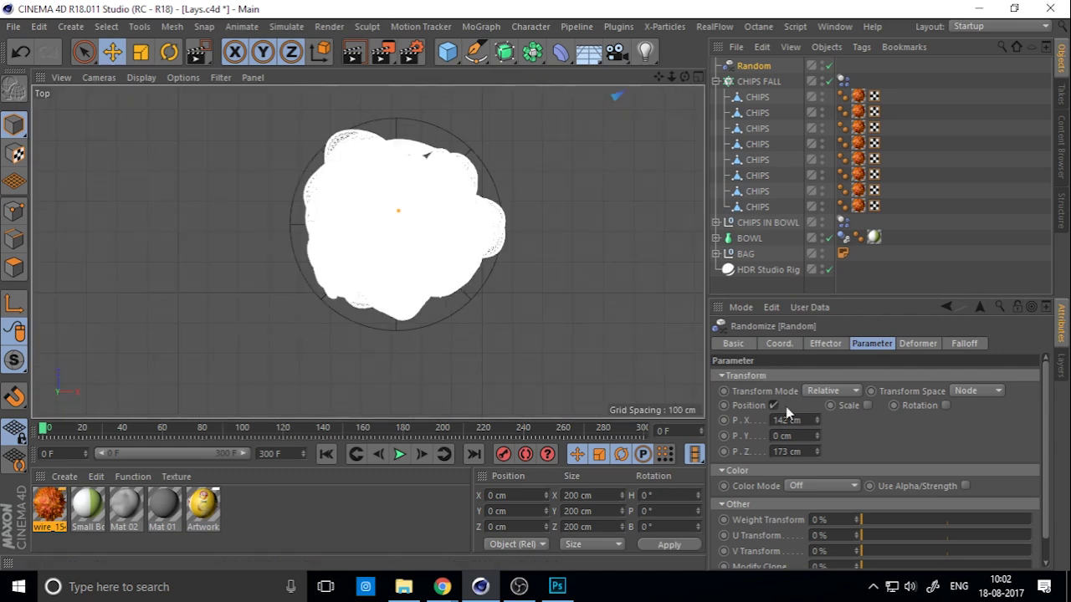
left_click_drag(817, 420, 818, 406)
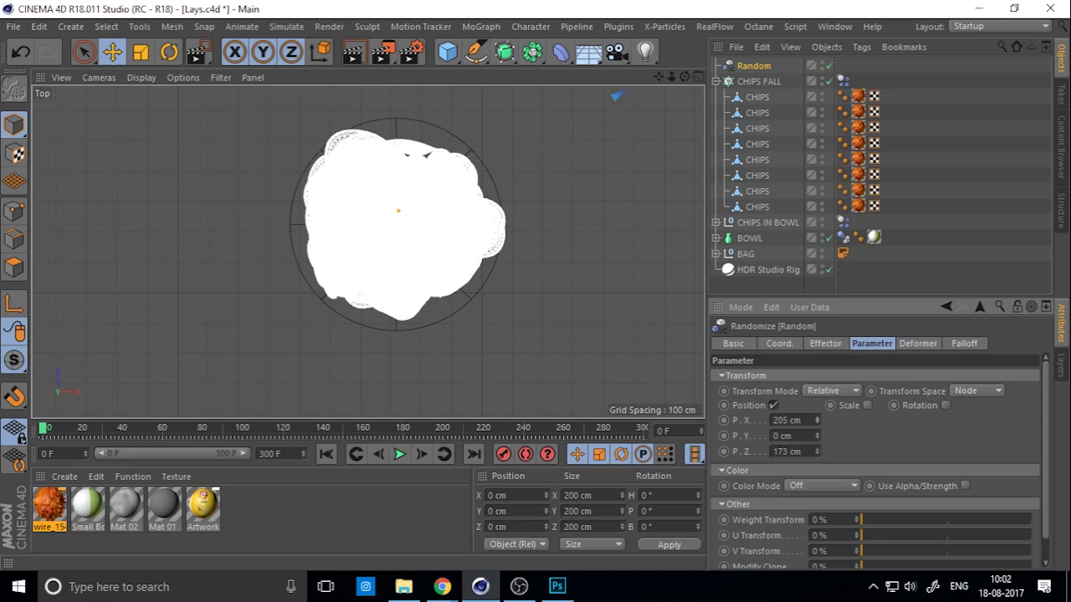
left_click_drag(816, 454, 816, 440)
middle_click(451, 291)
middle_click(234, 195)
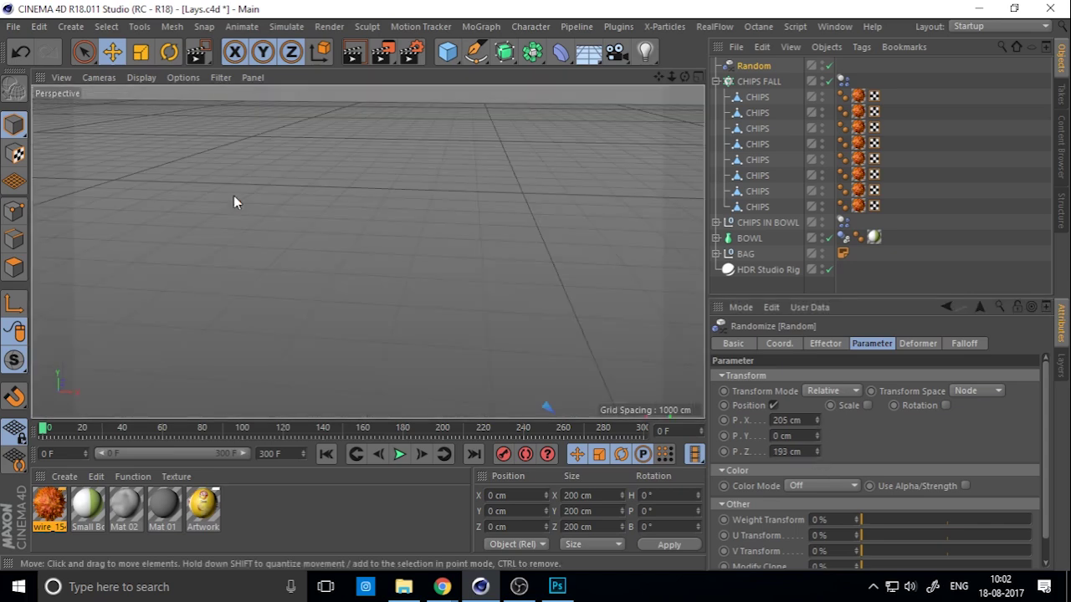
- Run the simulation with the bowl, bag and falling chips in the Perspective view and return to the first frame
middle_click_drag(444, 341, 366, 251, "alt")
scroll(366, 251, "up", 3)
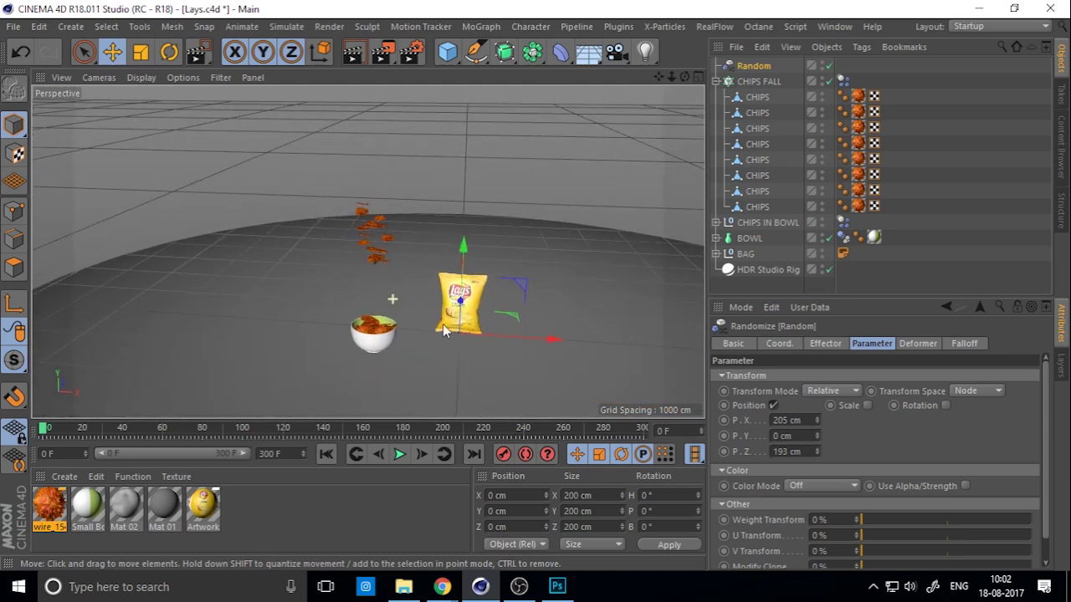
left_click(399, 454)
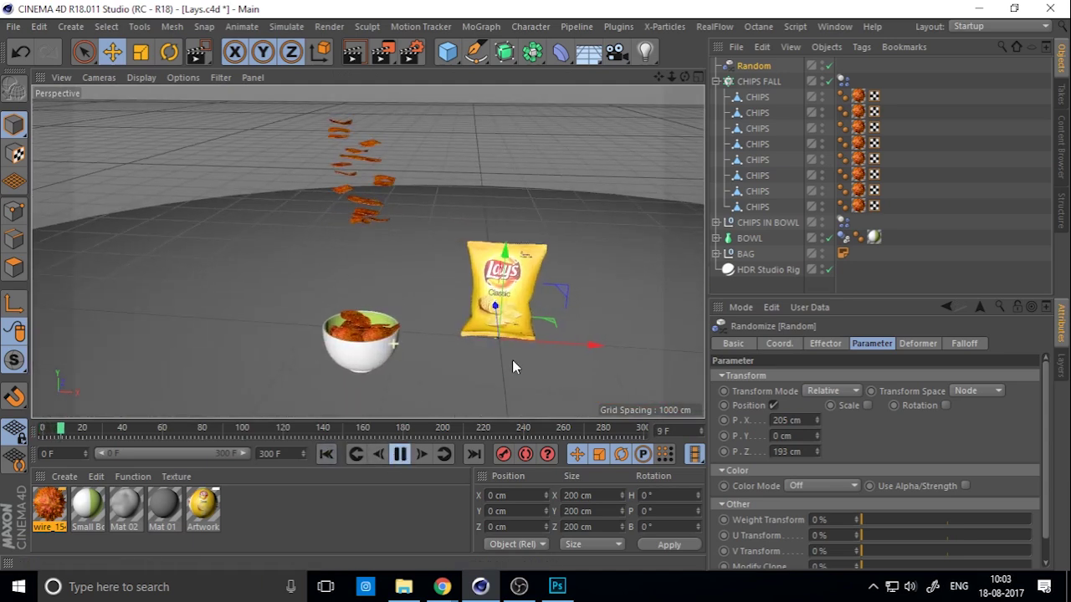
left_click(399, 454)
left_click(326, 454)
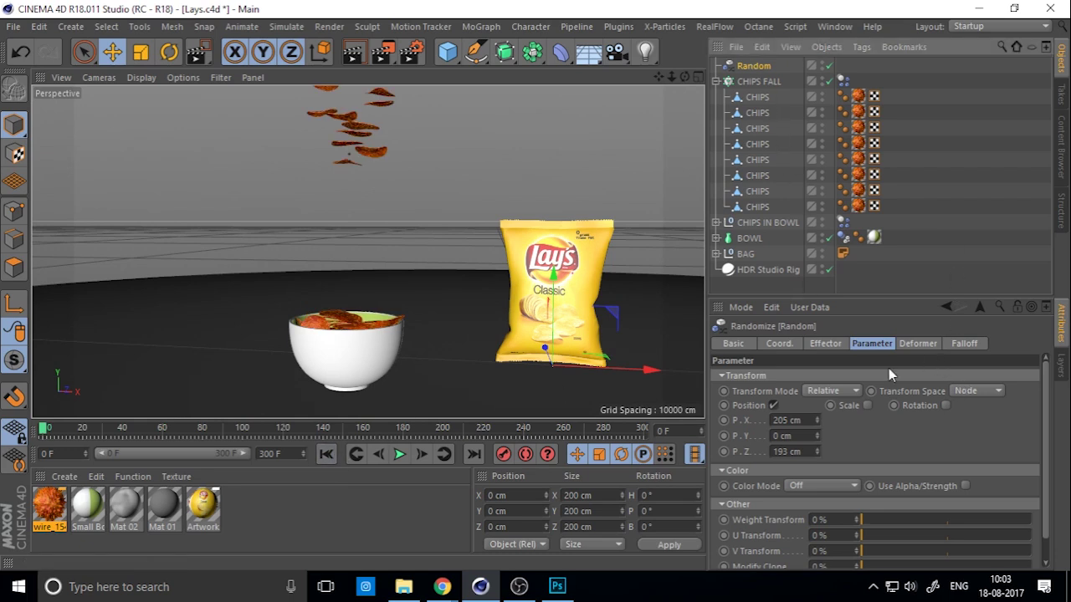
- Enable rotation in the Random effector with H 25°, P 49° and B 72°, test the fall and return to the first frame
left_click(946, 405)
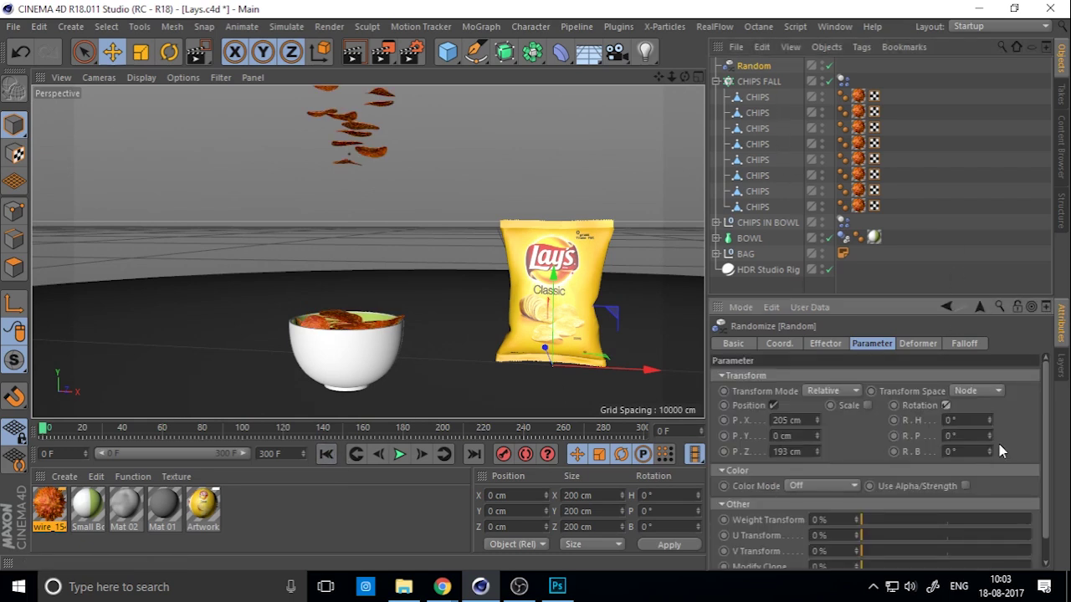
left_click_drag(989, 435, 989, 409)
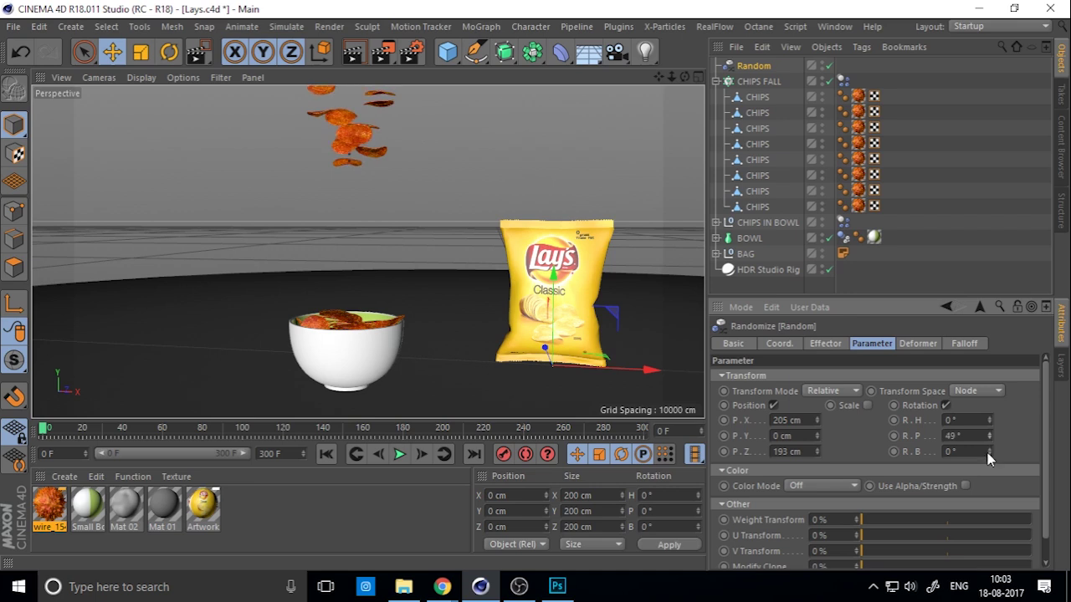
left_click_drag(989, 451, 989, 406)
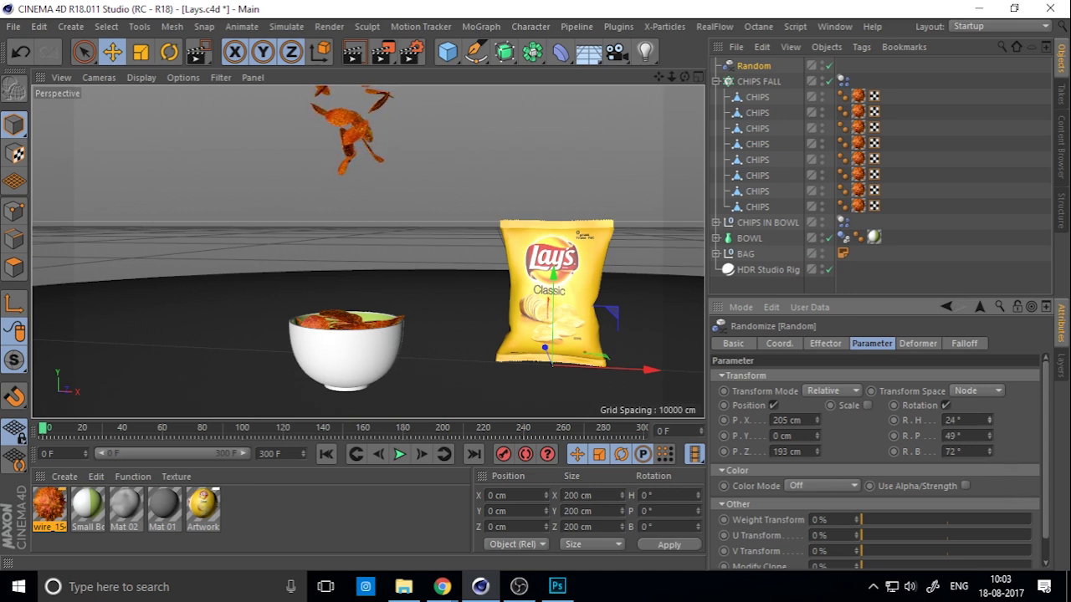
left_click(400, 454)
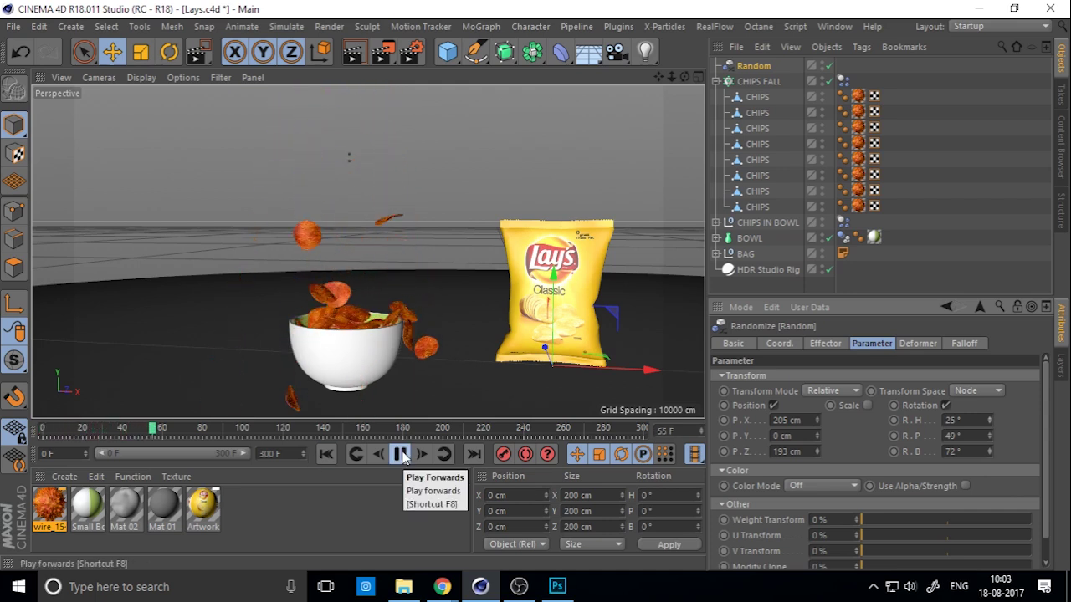
left_click(400, 454)
left_click(325, 454)
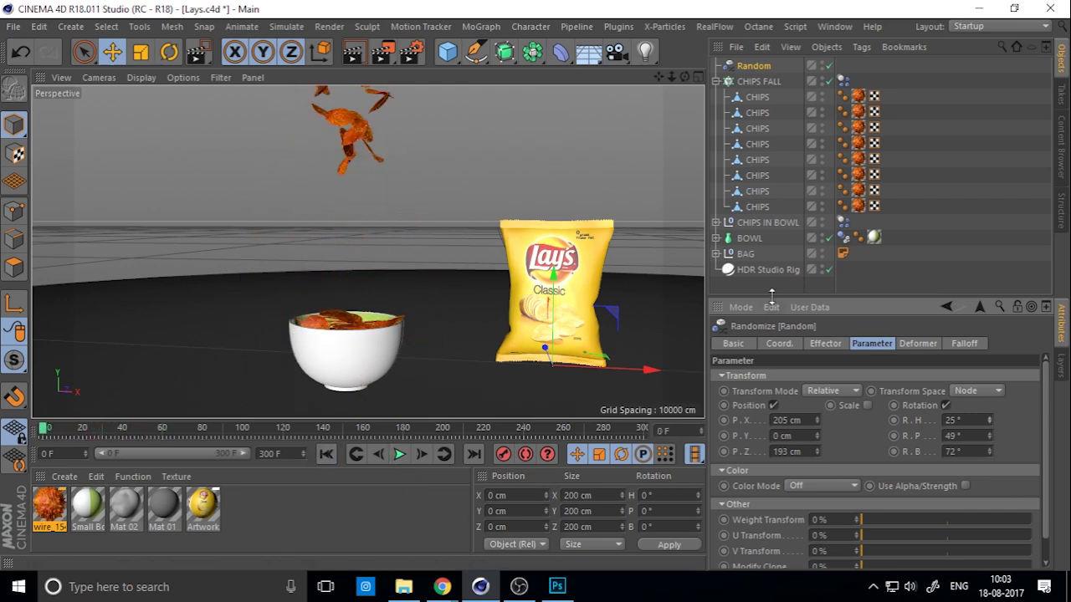
- Copy the bowl's Dynamics Body tag to the HDR Studio Rig and run the simulation
left_click(826, 241)
left_click(844, 238)
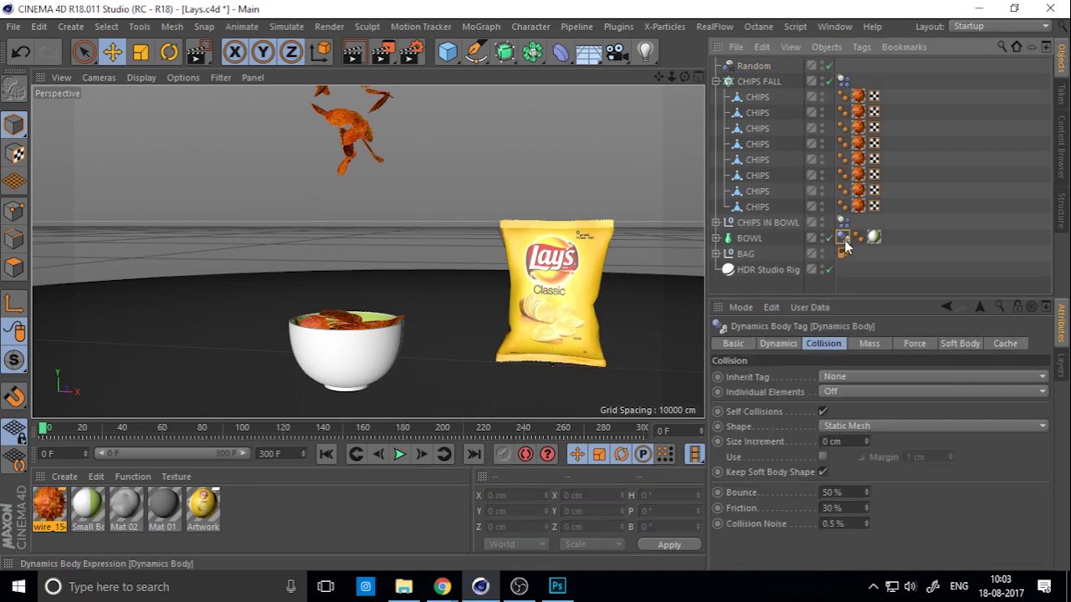
left_click_drag(803, 268, 793, 273, "ctrl")
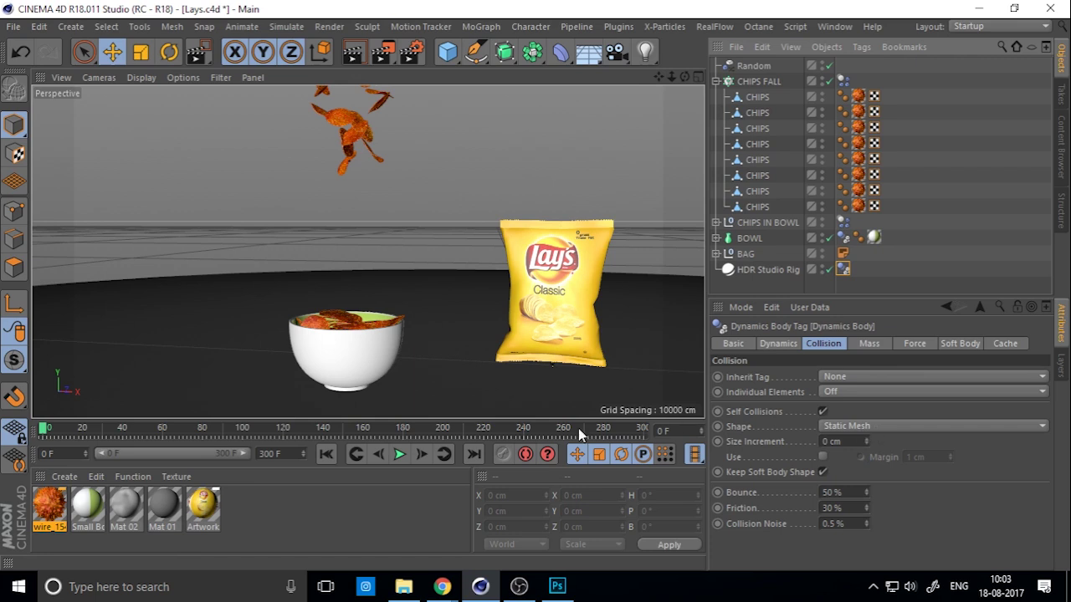
left_click(401, 454)
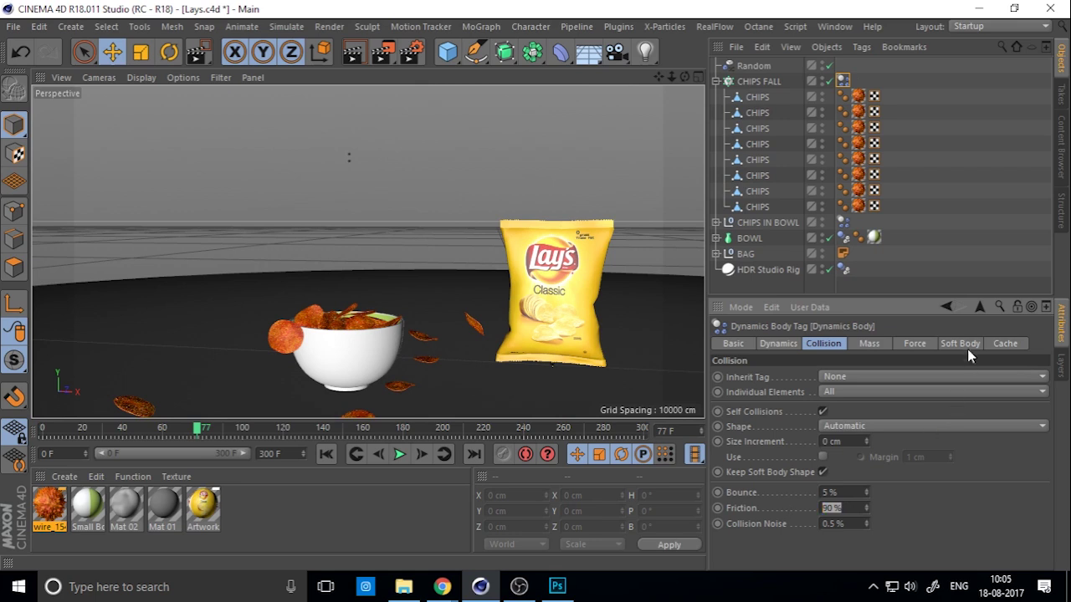
- Set Follow Position to 2 and Follow Rotation to 5 in the CHIPS FALL dynamics tag and return to the first frame
left_click(1005, 343)
left_click(912, 344)
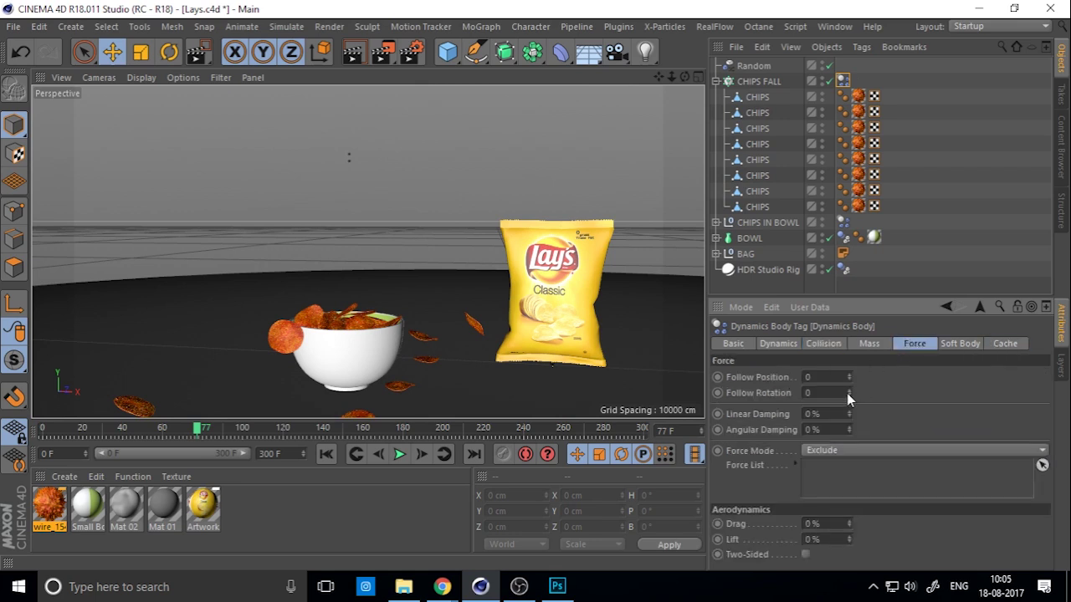
left_click_drag(849, 394, 848, 389)
left_click(327, 454)
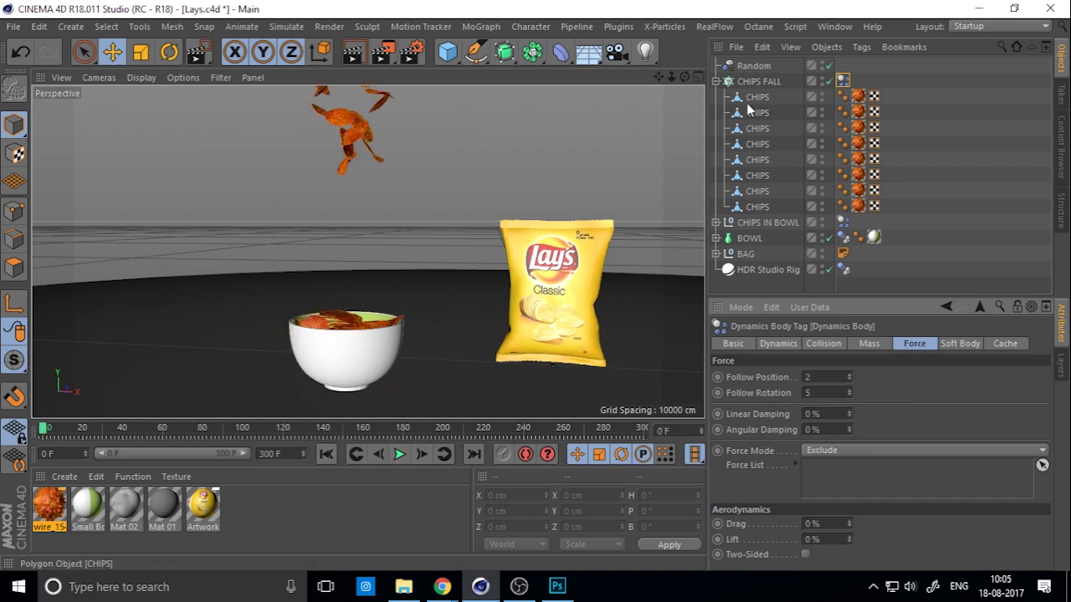
- Set the Random effector's position to X 293 cm and Z 242 cm and rotation to P 269° and B 168°, and test the simulation
left_click(754, 66)
left_click_drag(817, 420, 839, 420)
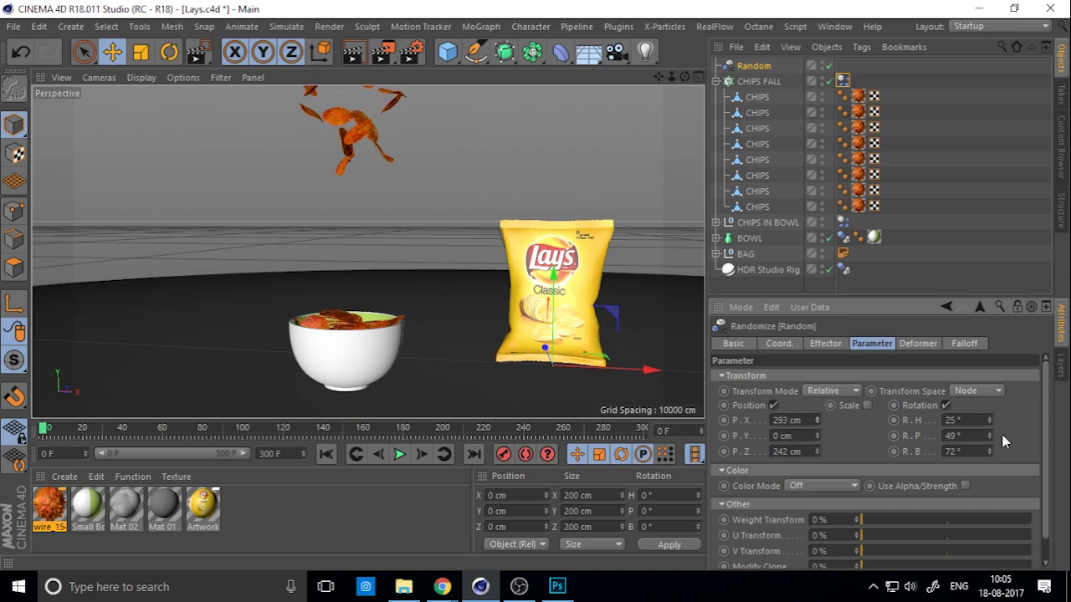
mouse_move(991, 436)
left_mouse_down()
mouse_move(1012, 436)
mouse_move(1000, 451)
left_mouse_up()
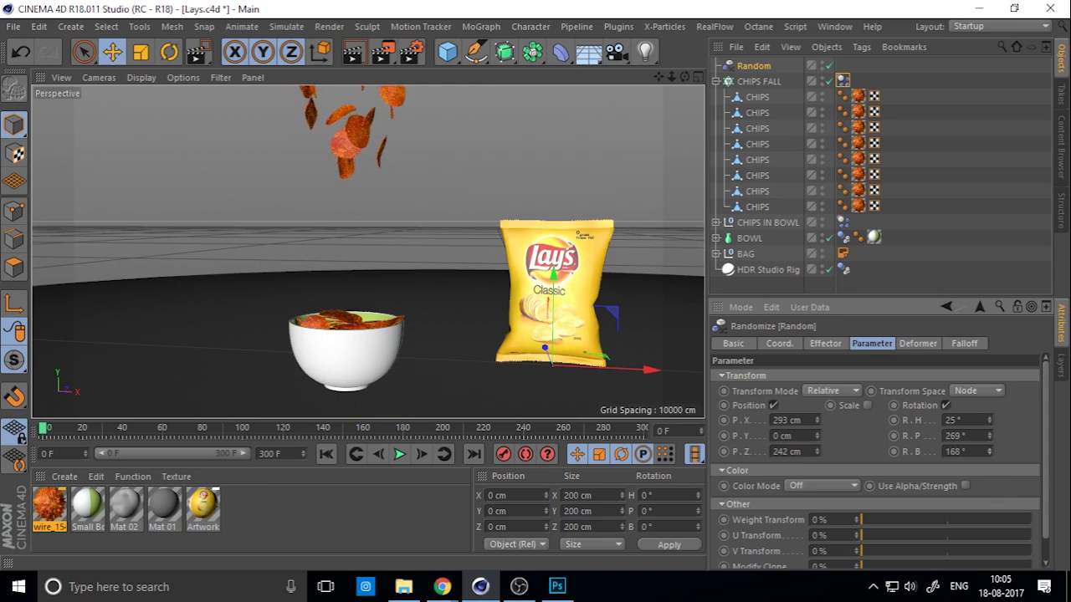
left_click(402, 455)
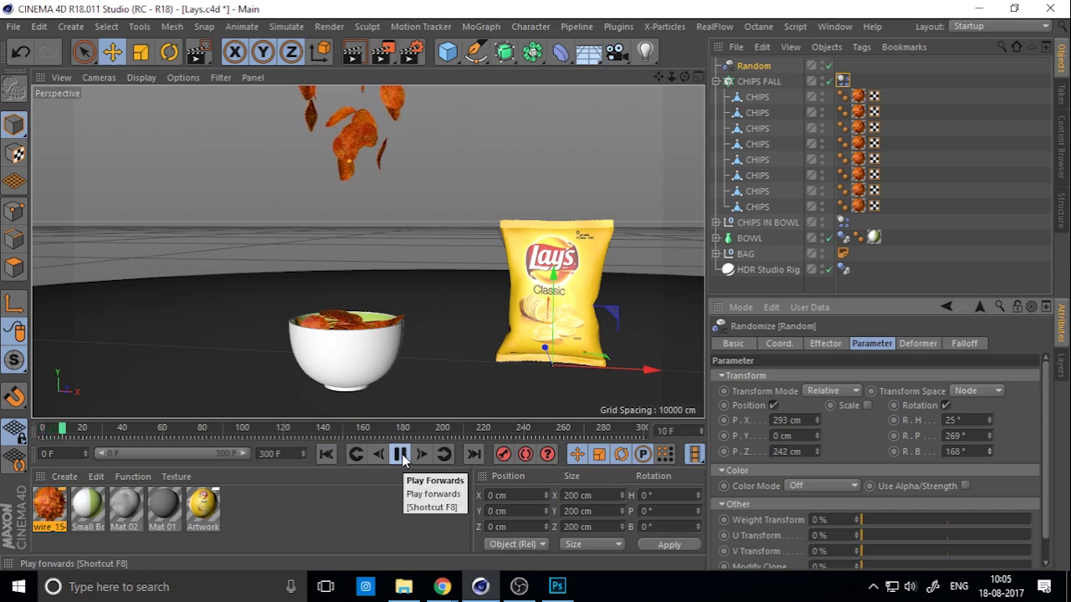
left_click(402, 455)
- Set Follow Position to 0 in the CHIPS FALL dynamics tag and rerun the simulation from the first frame
left_click(843, 80)
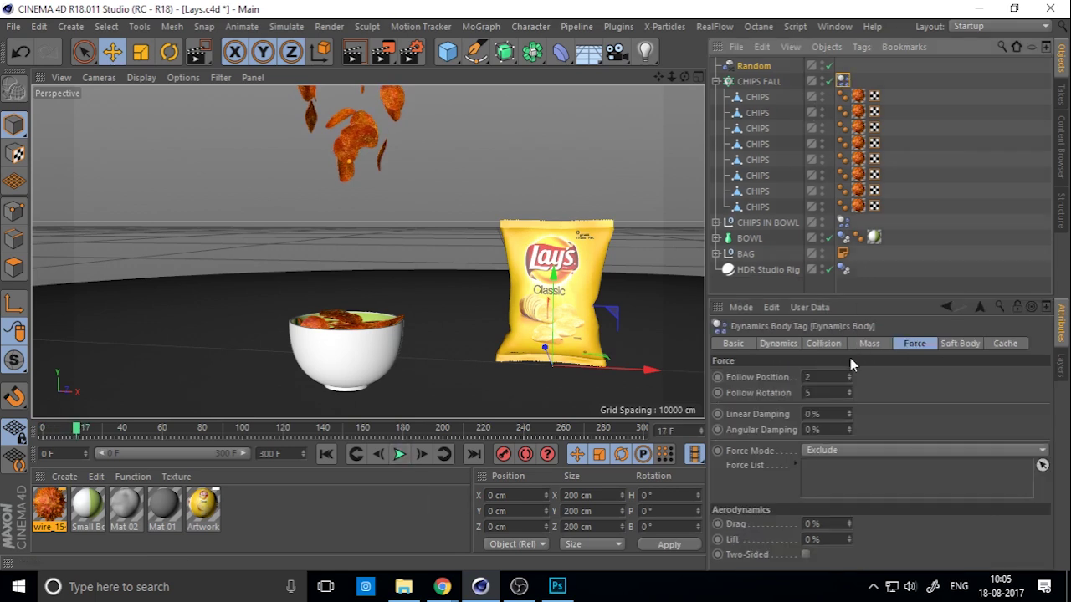
left_click(828, 378)
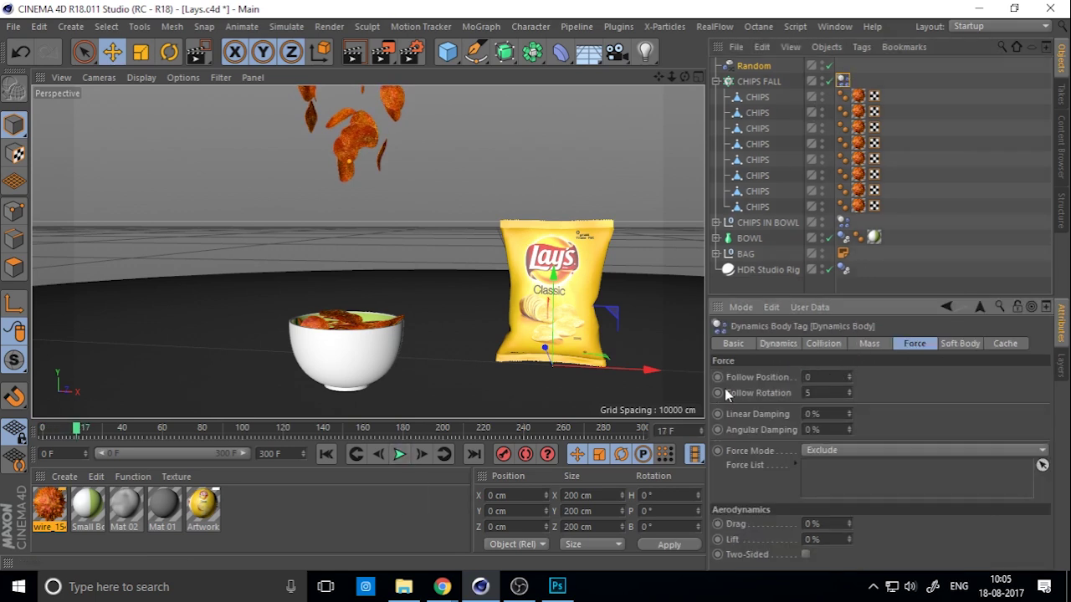
left_click(326, 453)
left_click(402, 455)
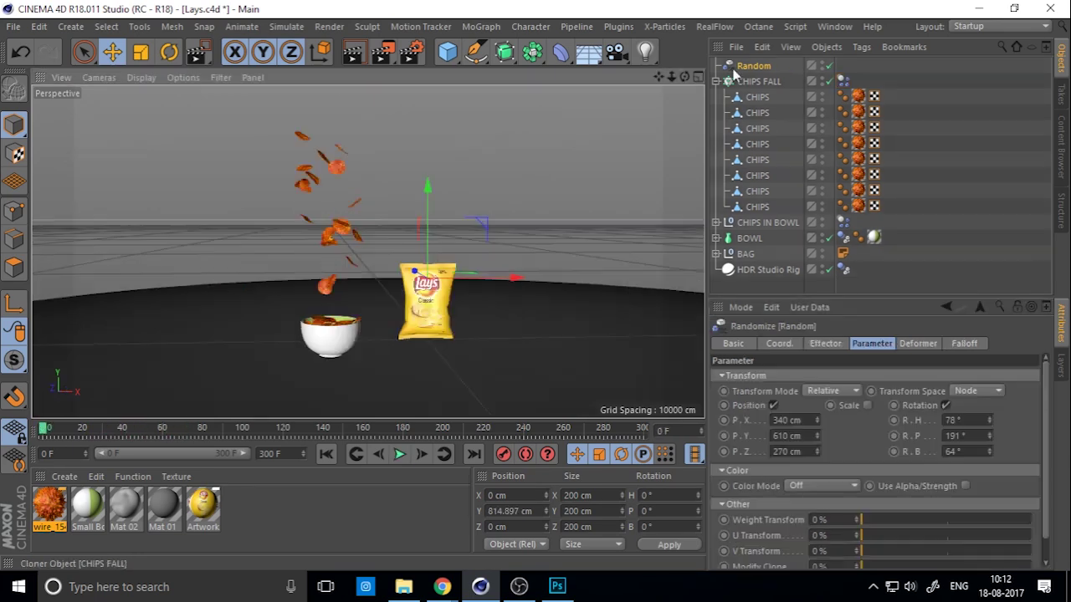
- Raise the CHIPS FALL cloner to about 1884 cm in Y and set its per-step Y spacing to 20 cm
left_click(757, 81)
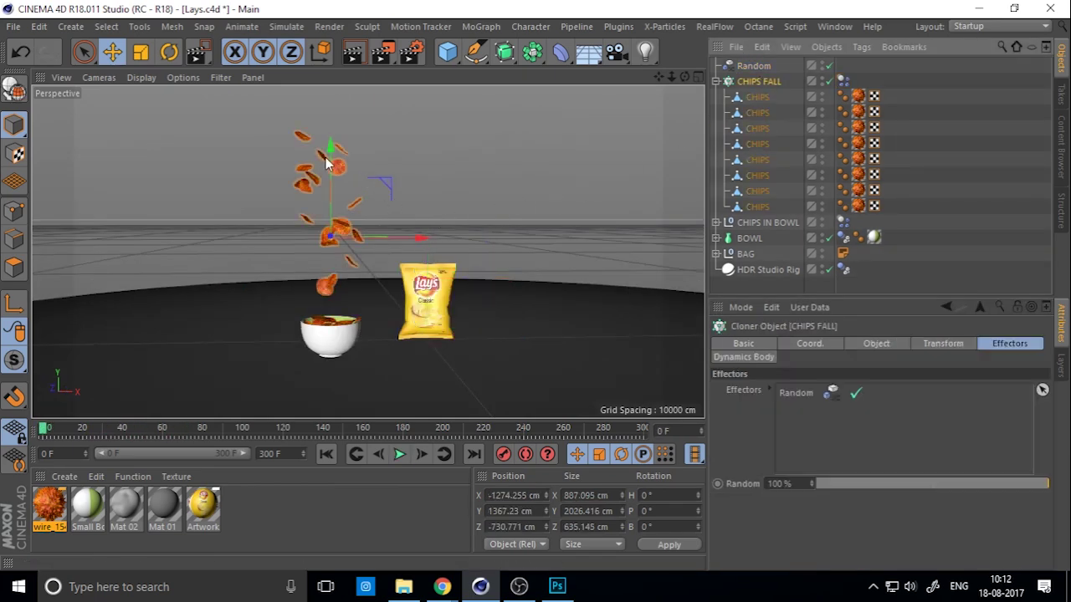
left_click_drag(339, 77, 345, 114)
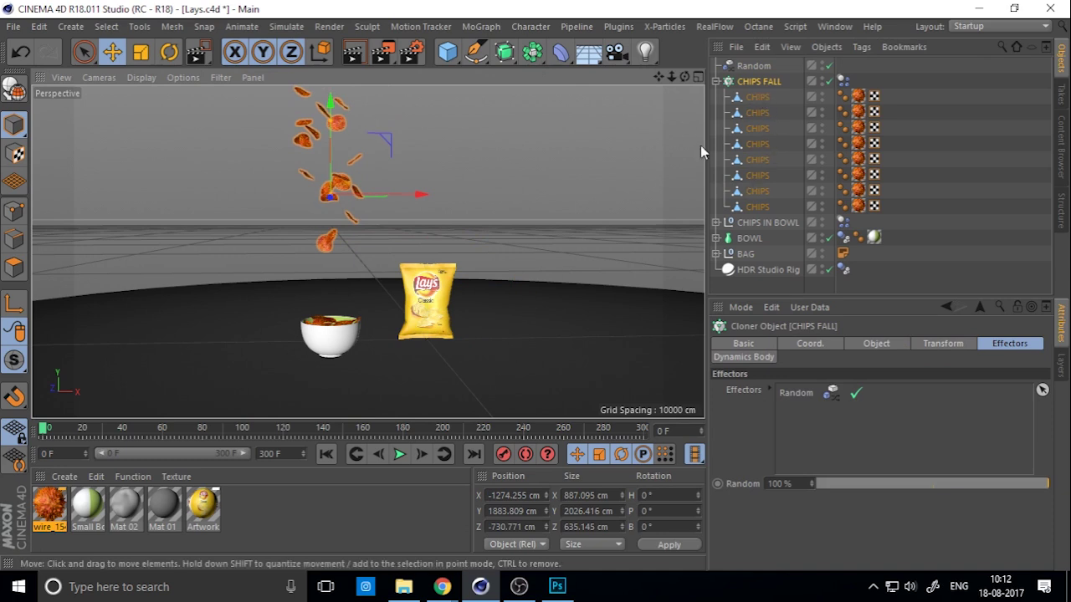
left_click(876, 343)
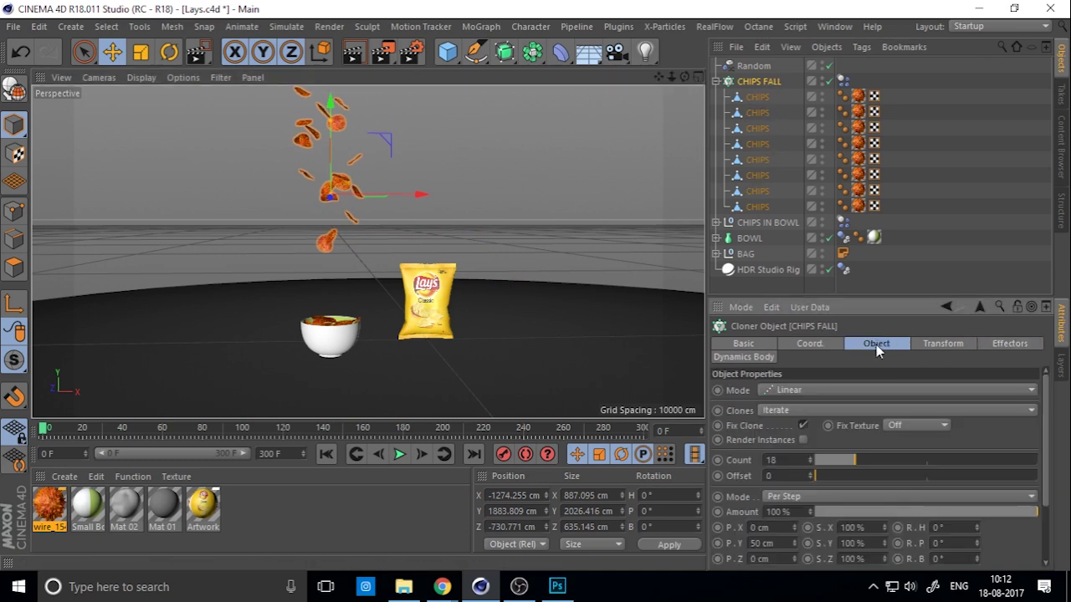
left_click_drag(794, 543, 740, 547)
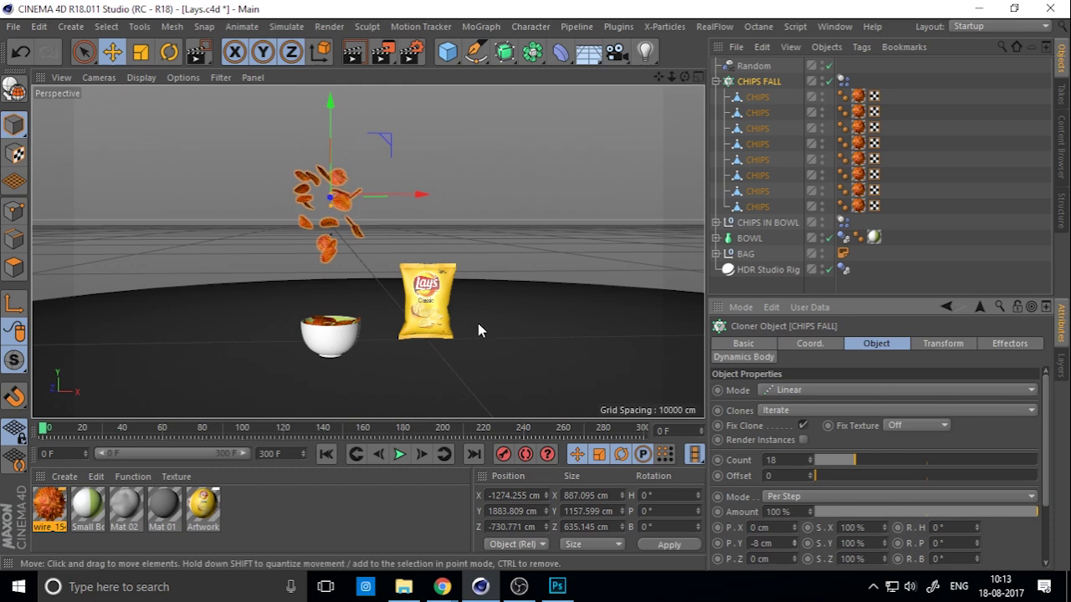
left_click_drag(796, 543, 818, 541)
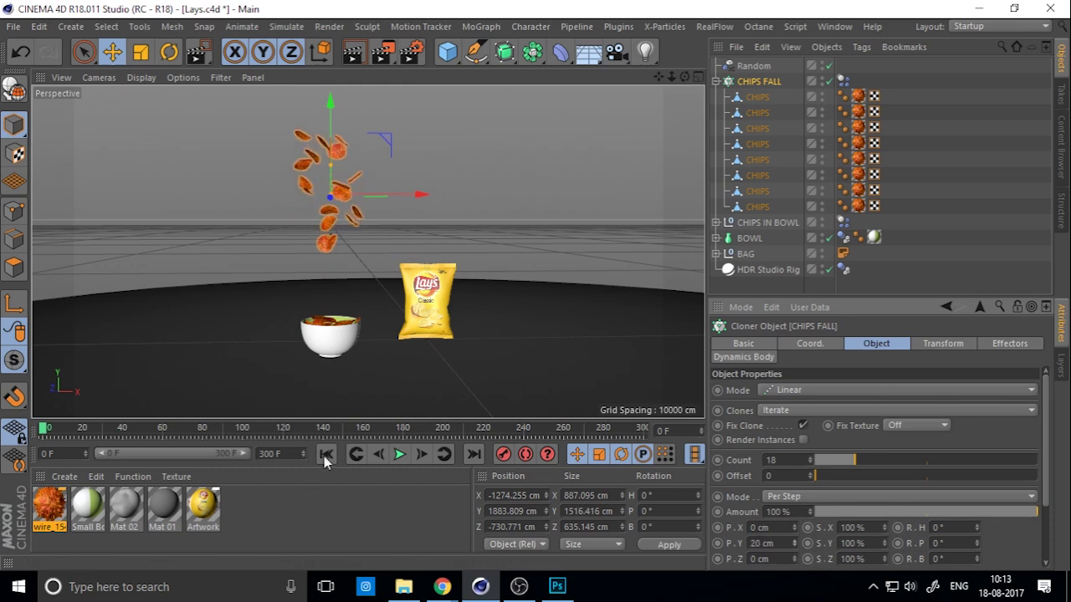
- Run the simulation with the tighter chip spacing and return to the first frame
left_click(401, 455)
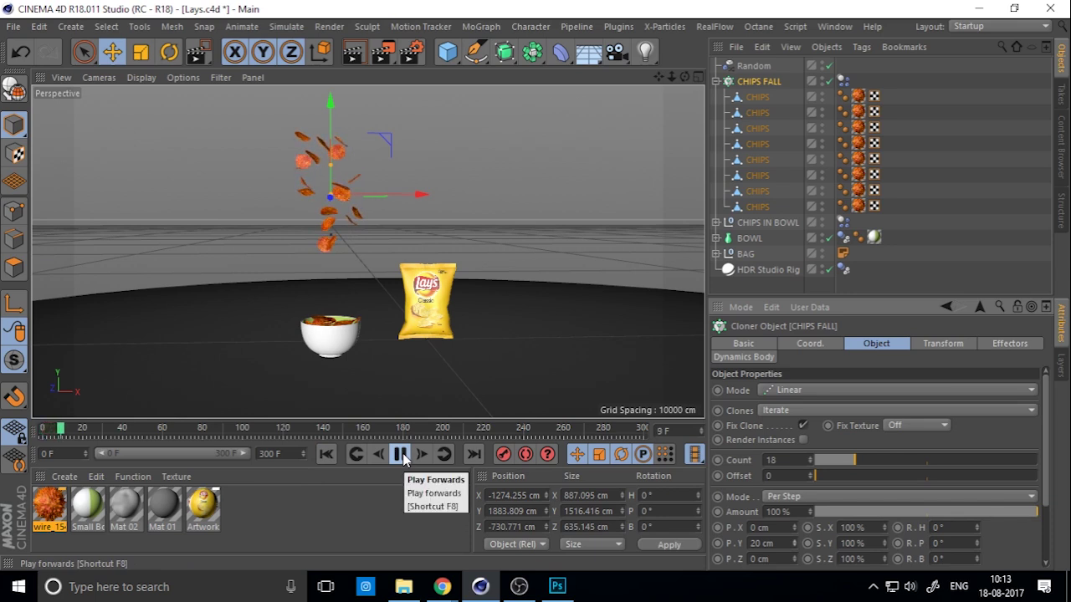
left_click(402, 455)
key("shift+f")
- Frame the bowl and the Lay's bag side by side in the Perspective view and add a camera from that view
scroll(497, 378, "up", 3)
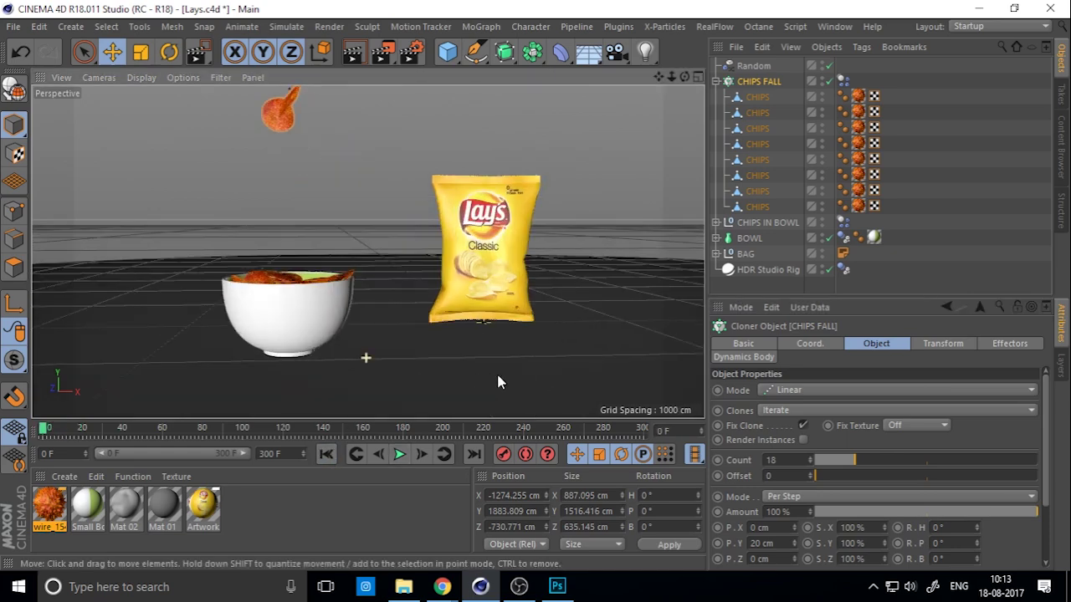
scroll(293, 314, "up", 3)
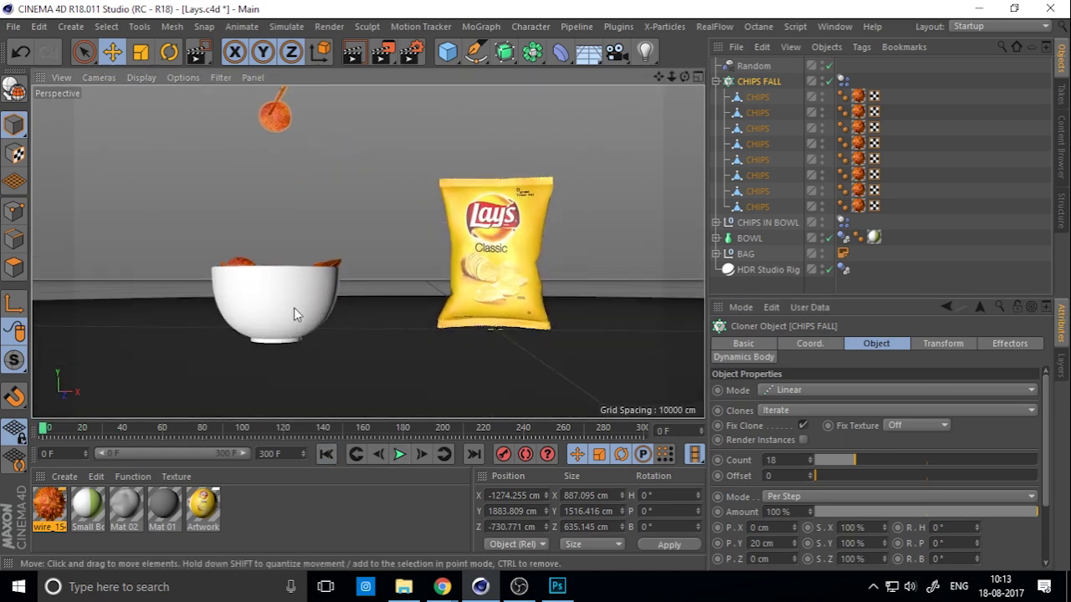
mouse_move(294, 315)
left_mouse_down("alt")
mouse_move(368, 328)
mouse_move(319, 308)
left_mouse_up("alt")
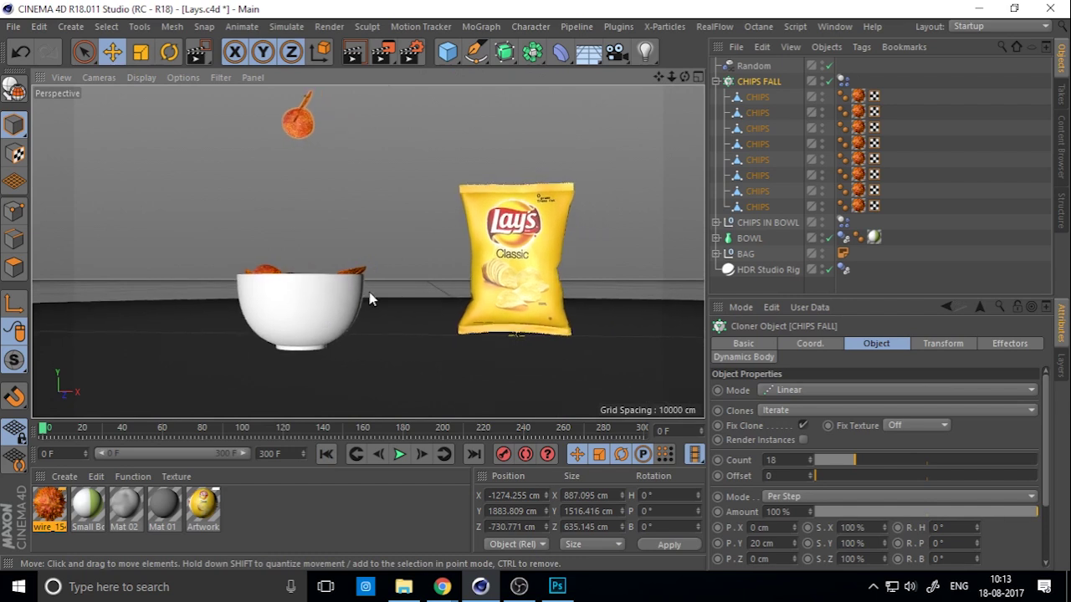
left_click(616, 52)
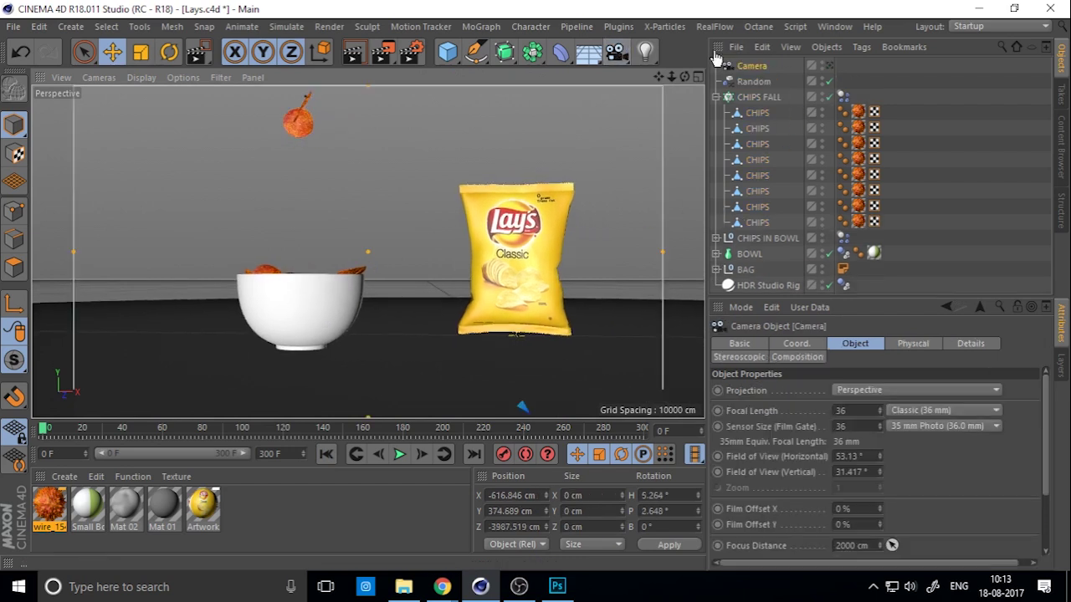
- Rename the new camera 1, look through it and hide its object in the viewport
double_click(754, 66)
type("1")
key("Return")
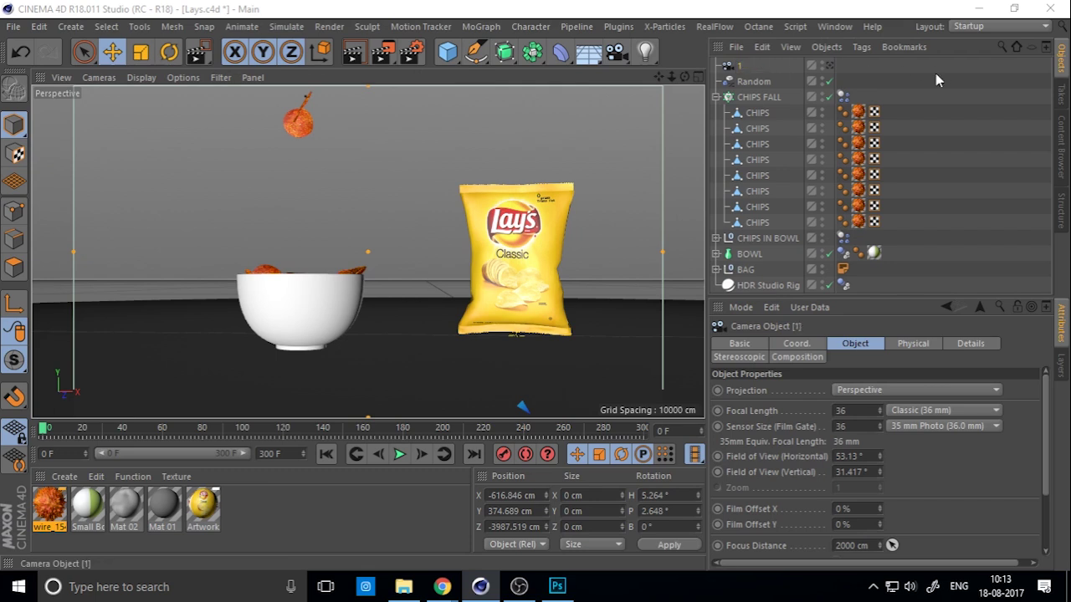
left_click(829, 66)
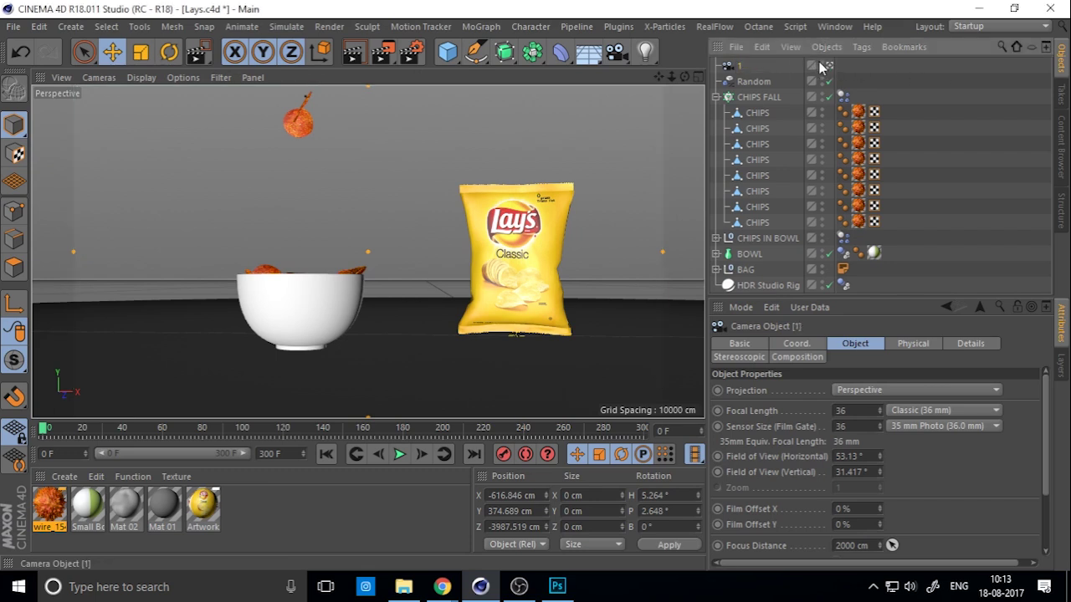
left_click(888, 73)
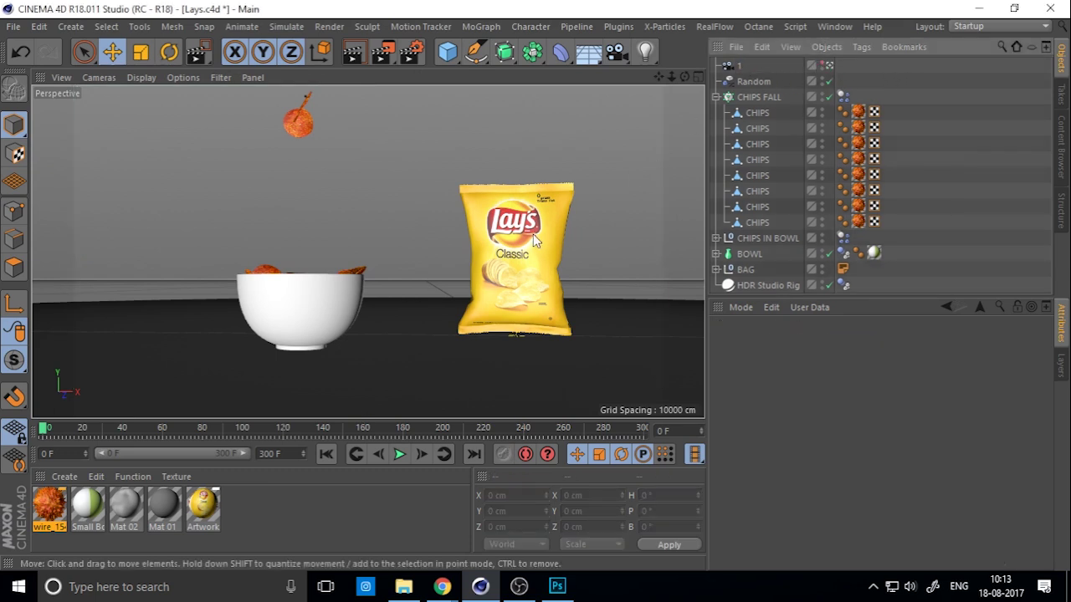
- Play the chips simulation through camera 1 up to frame 206 and save the scene
left_click(399, 454)
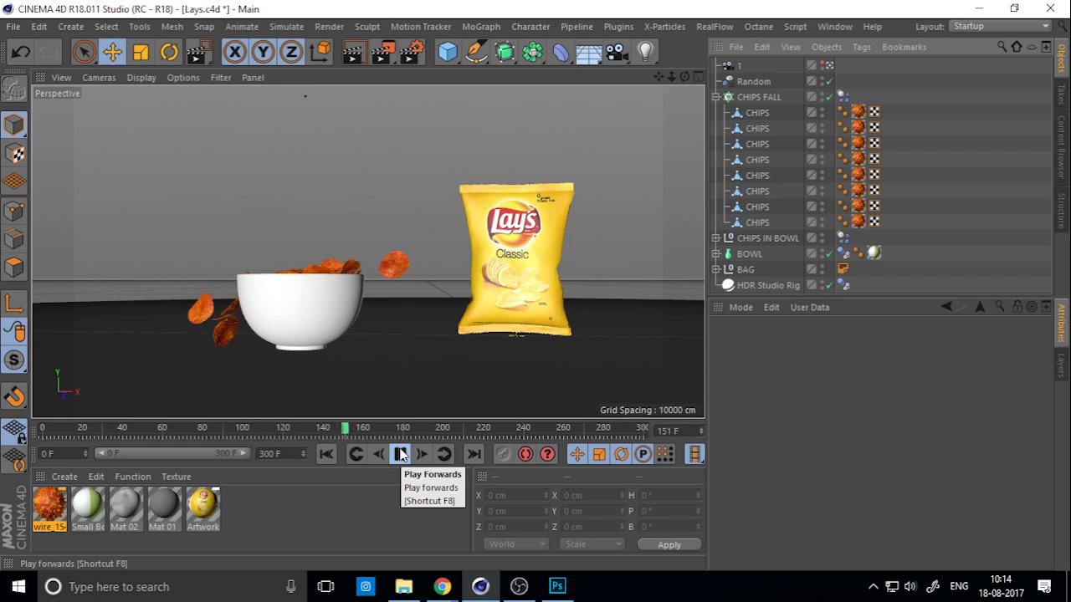
left_click(399, 453)
key("ctrl+s")
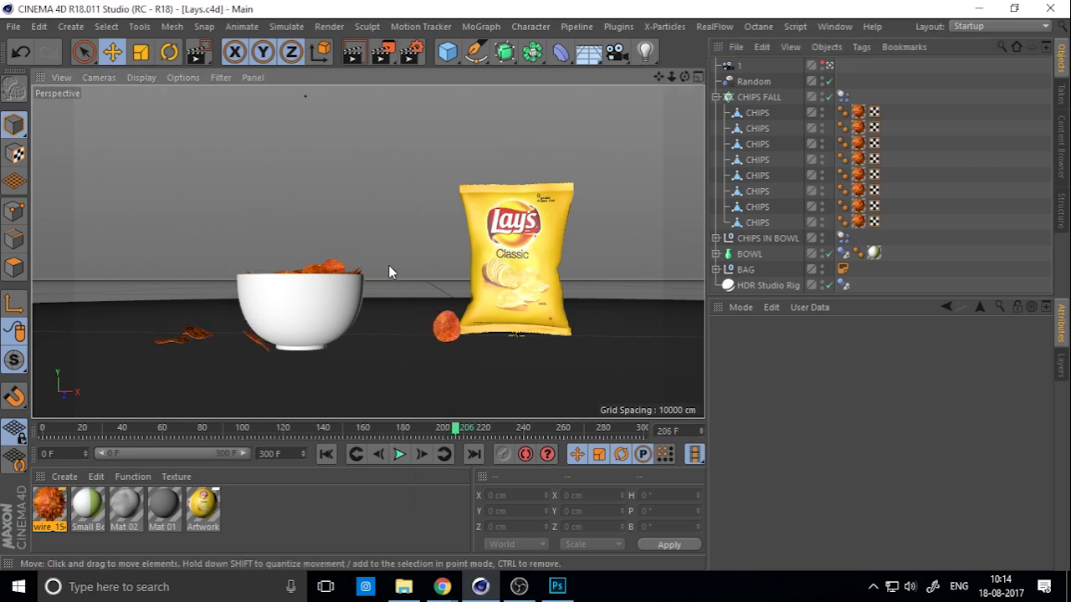
- Duplicate camera 1 and rename the copy 2
left_click(739, 67)
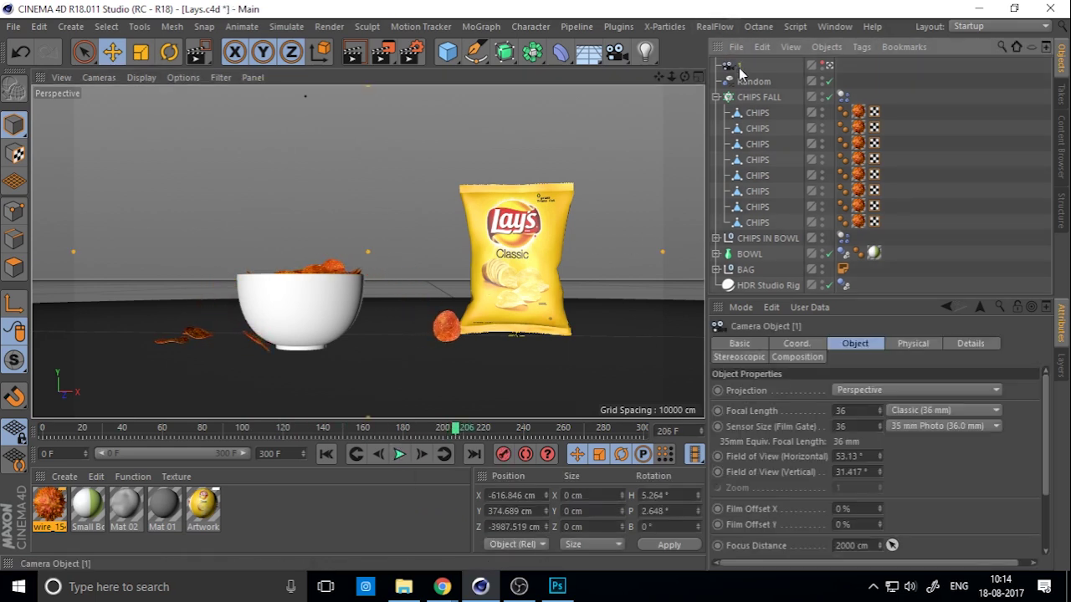
key("ctrl+c")
key("ctrl+v")
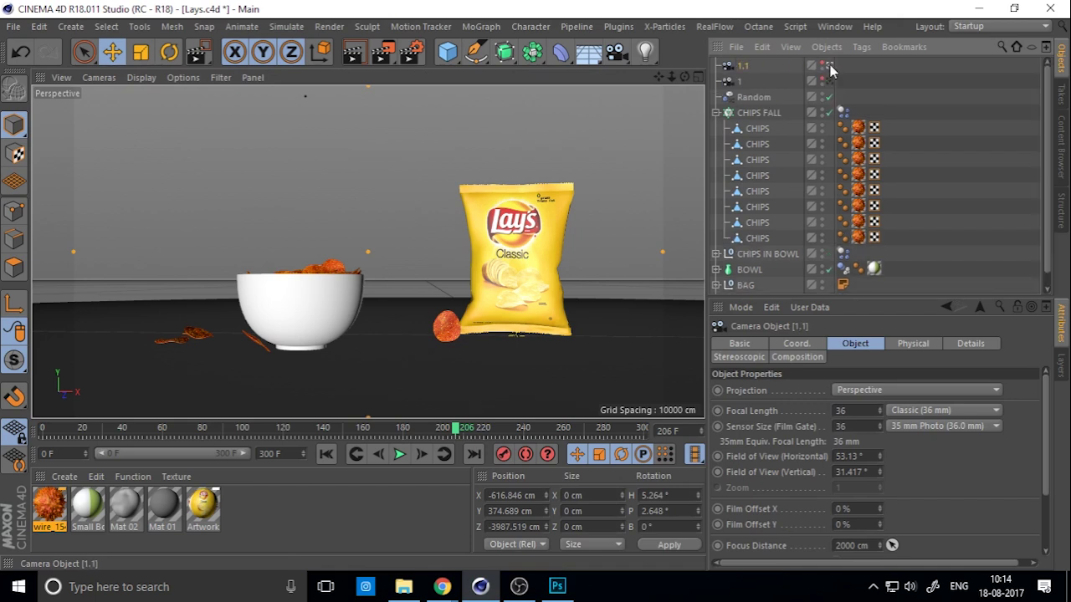
double_click(743, 66)
type("2")
key("Return")
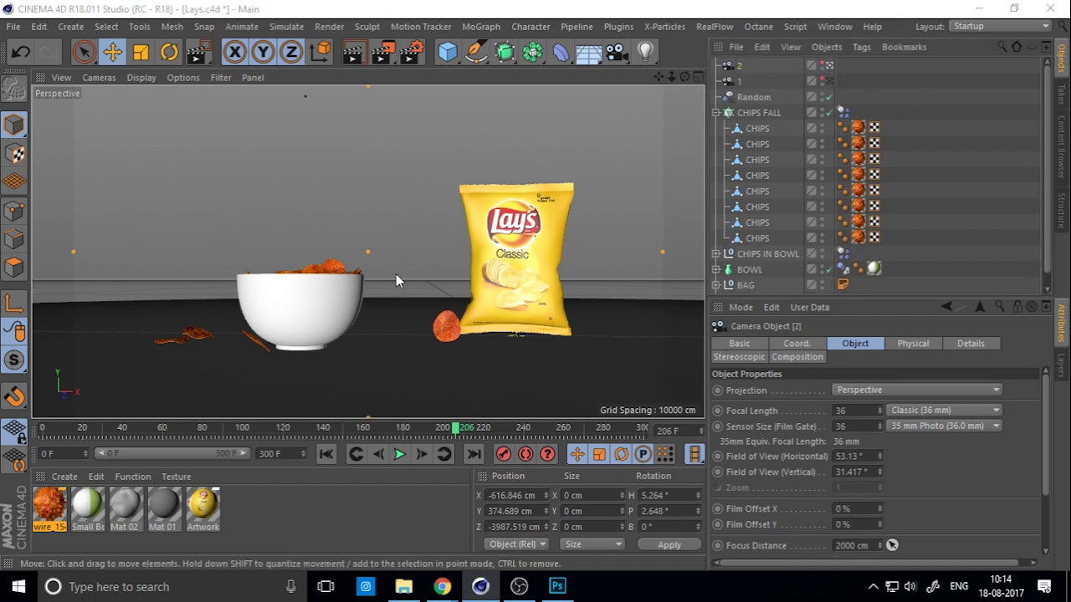
- Pull camera 2 back, orbit it to a slightly angled view of the bowl and bag, and compare it with camera 1
scroll(452, 268, "down", 6)
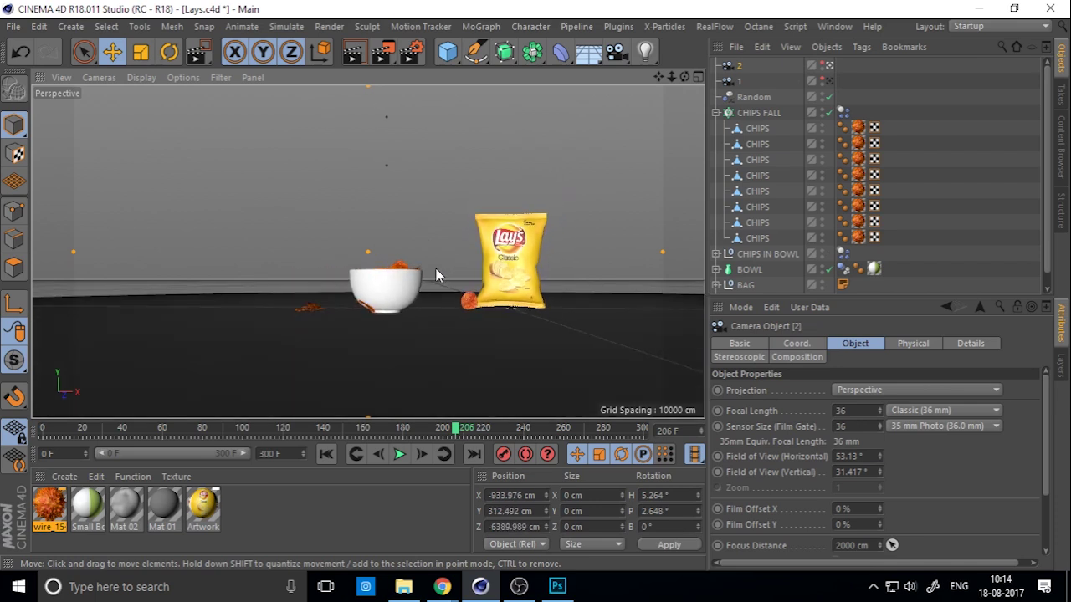
scroll(404, 284, "up", 2)
mouse_move(393, 283)
left_mouse_down("alt")
mouse_move(354, 287)
mouse_move(412, 288)
left_mouse_up("alt")
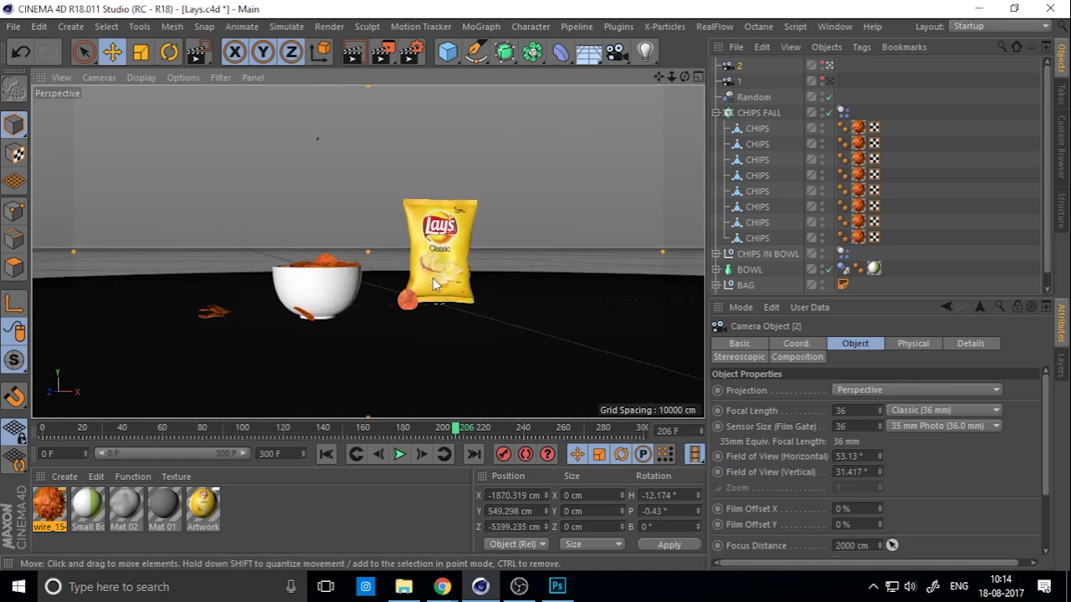
left_click(830, 81)
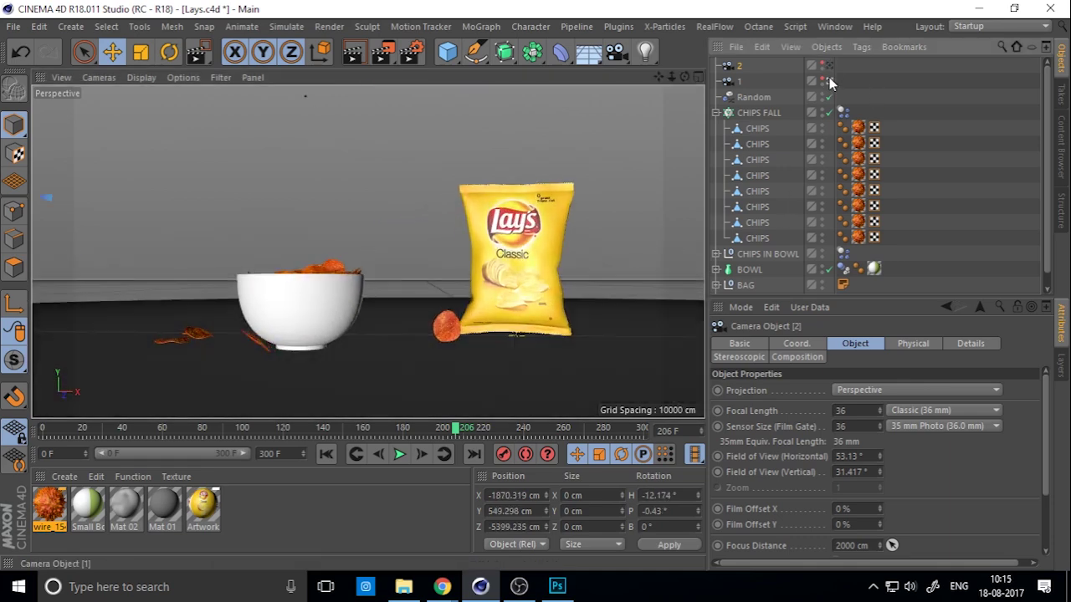
left_click(828, 65)
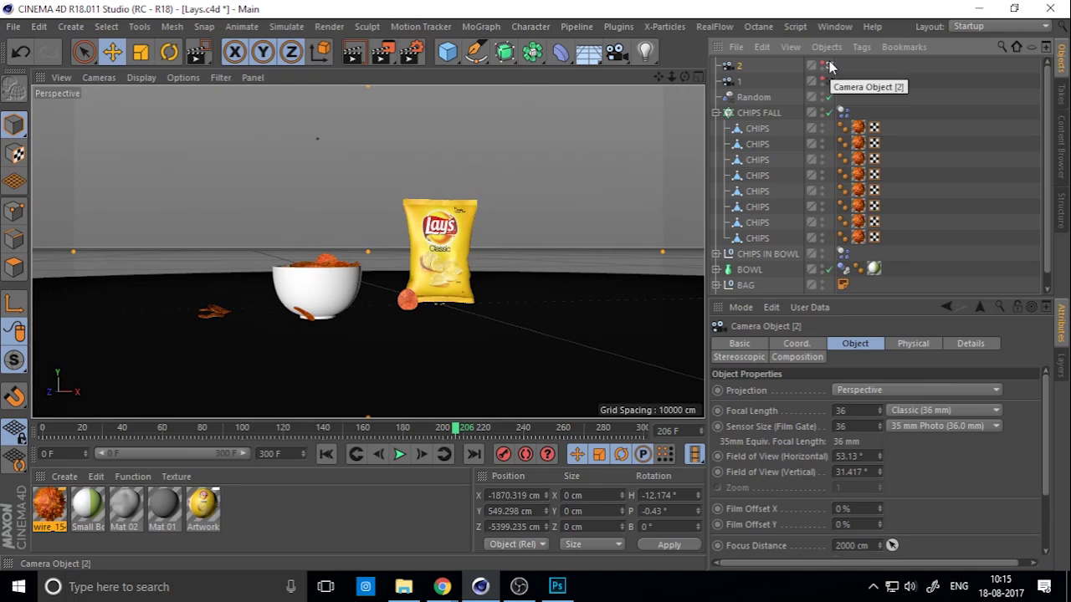
- Bring the BAG null forward towards the camera and turn it to a heading of -41.2°
left_click(745, 286)
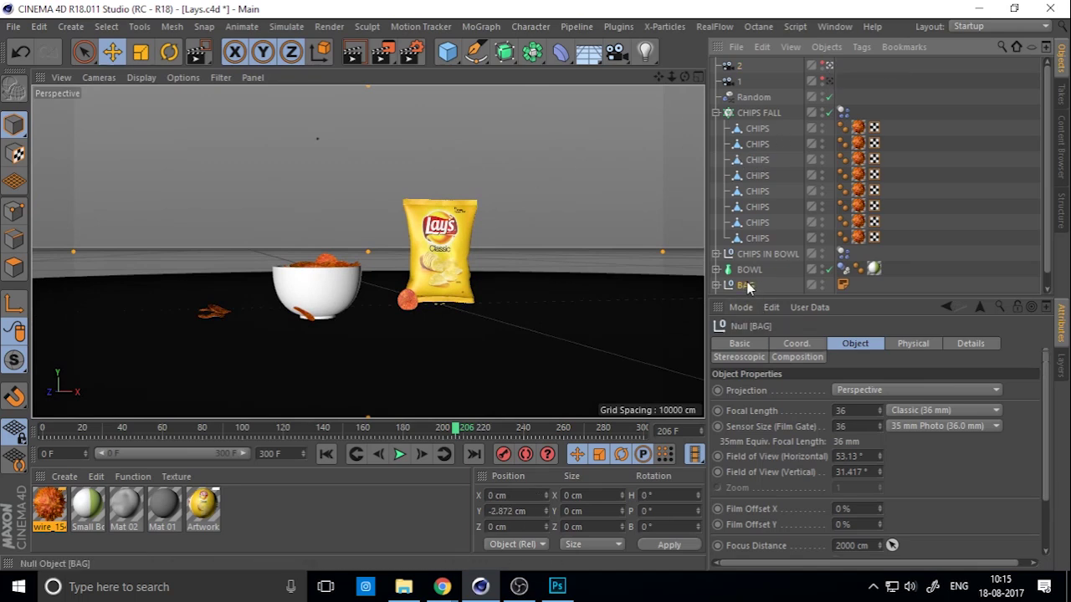
left_click_drag(522, 302, 577, 307)
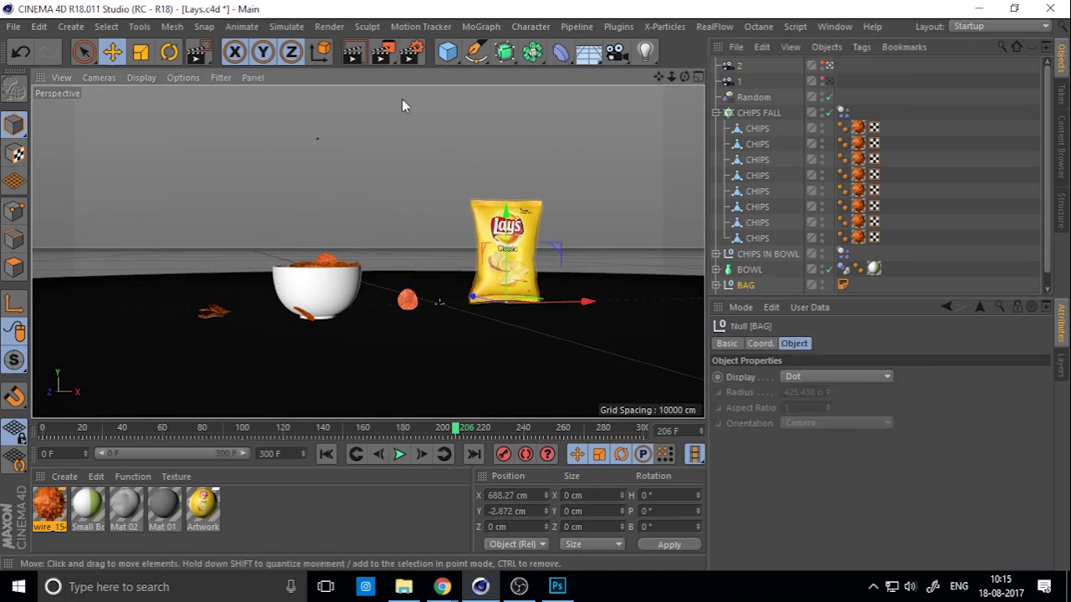
left_click(415, 271)
scroll(429, 323, "up", 8)
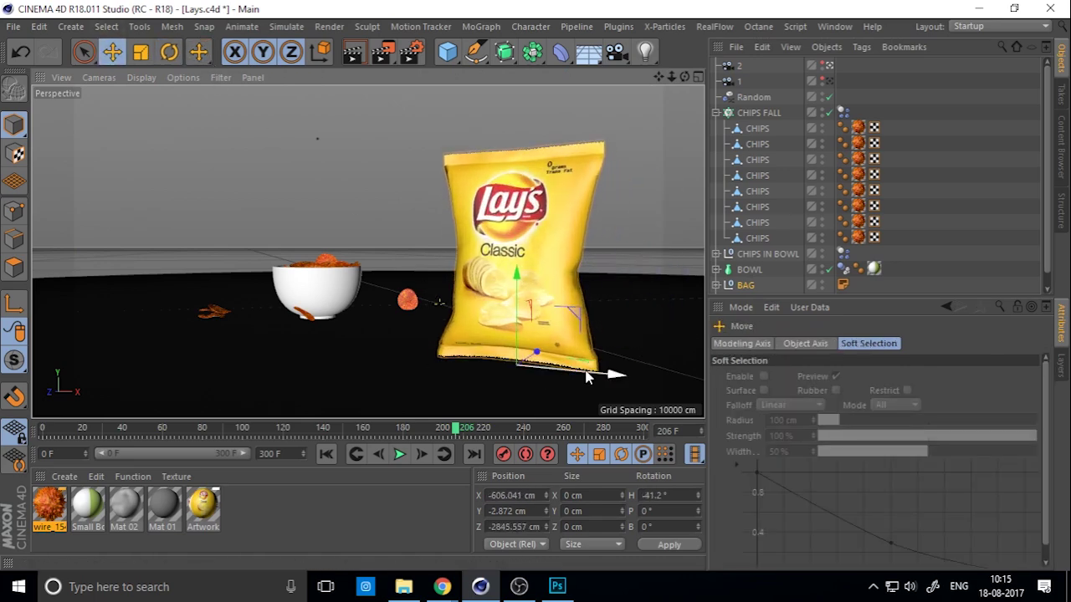
- Place the BAG at about X 225 cm and Z -2921 cm, reframe camera 2 on the bag and bowl, and save
key("ctrl+z")
key("ctrl+z")
key("ctrl+z")
key("ctrl+z")
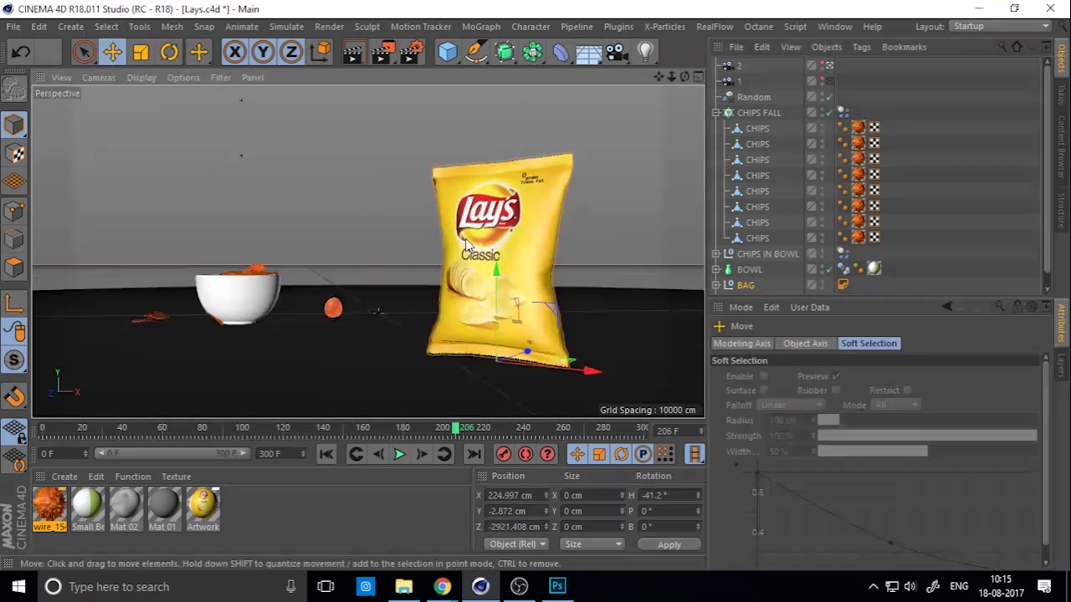
left_click(829, 66)
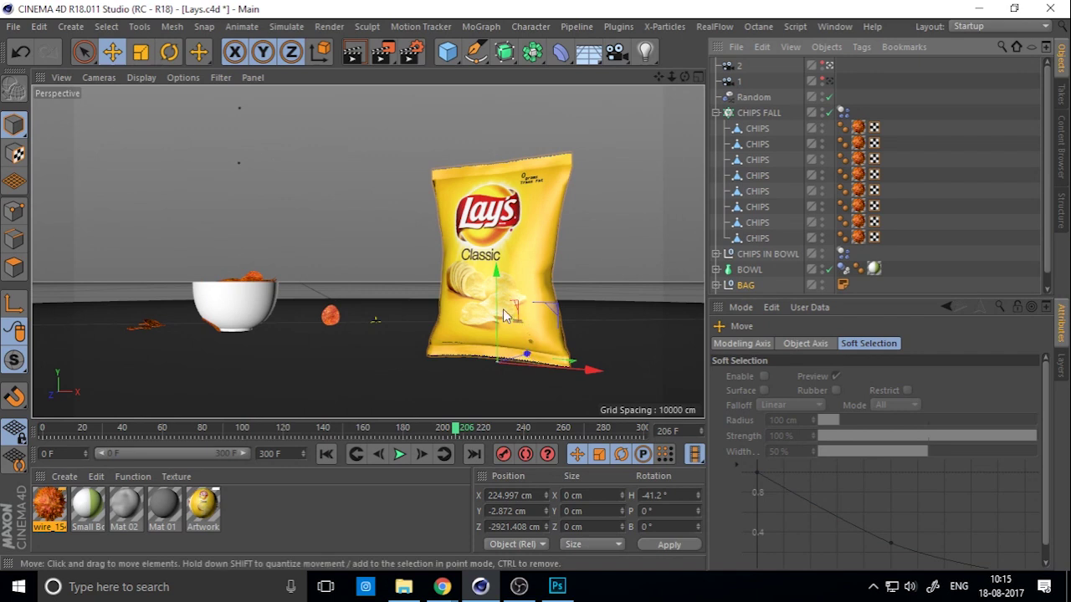
key("ctrl+s")
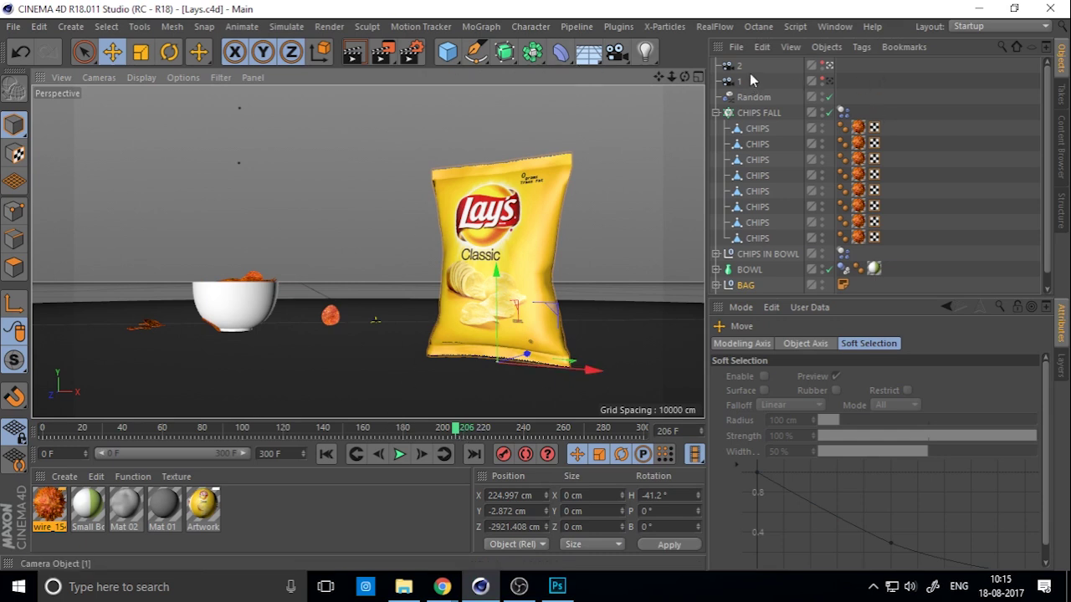
- Add a third camera from the current view, look through it and name it MAIN
left_click(618, 51)
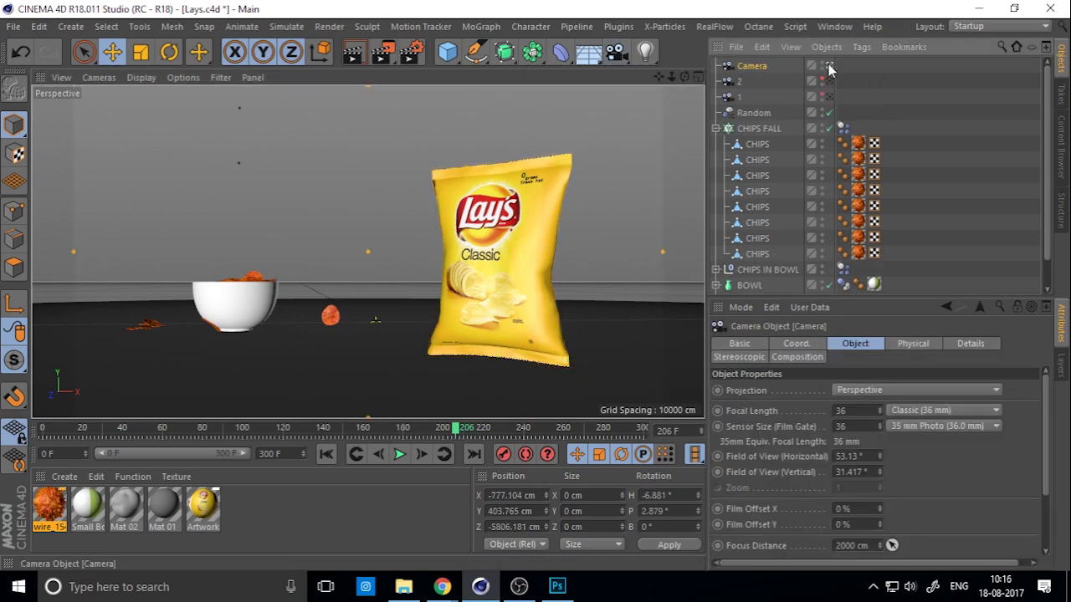
double_click(757, 67)
type("MAI")
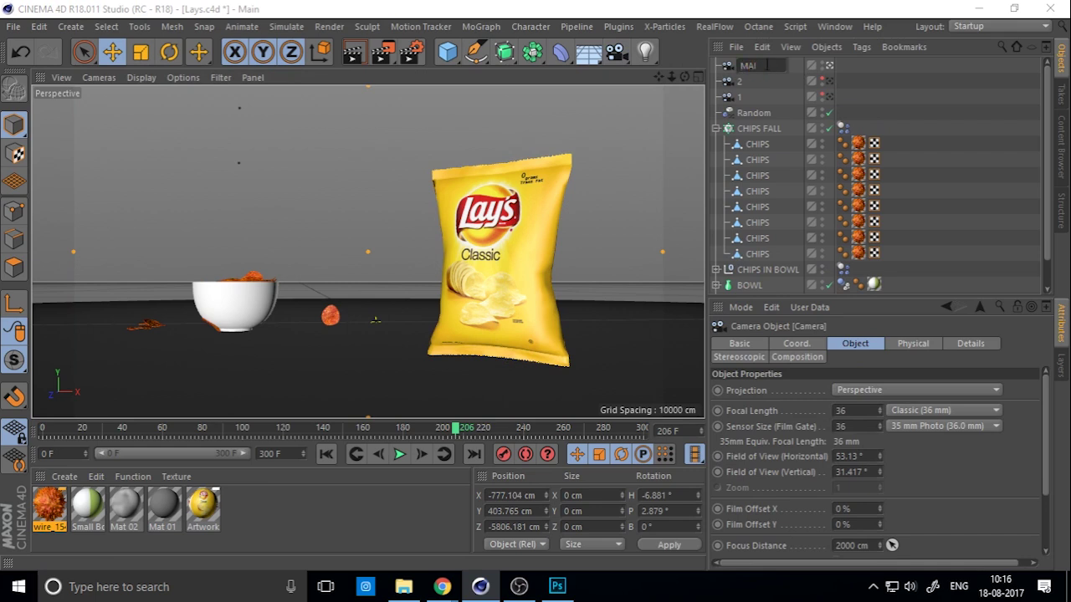
type("N")
key("Return")
- Add a Camera Morph tag to MAIN in Multi Morph mode with cameras 1 and 2 as its sources
right_click(759, 68)
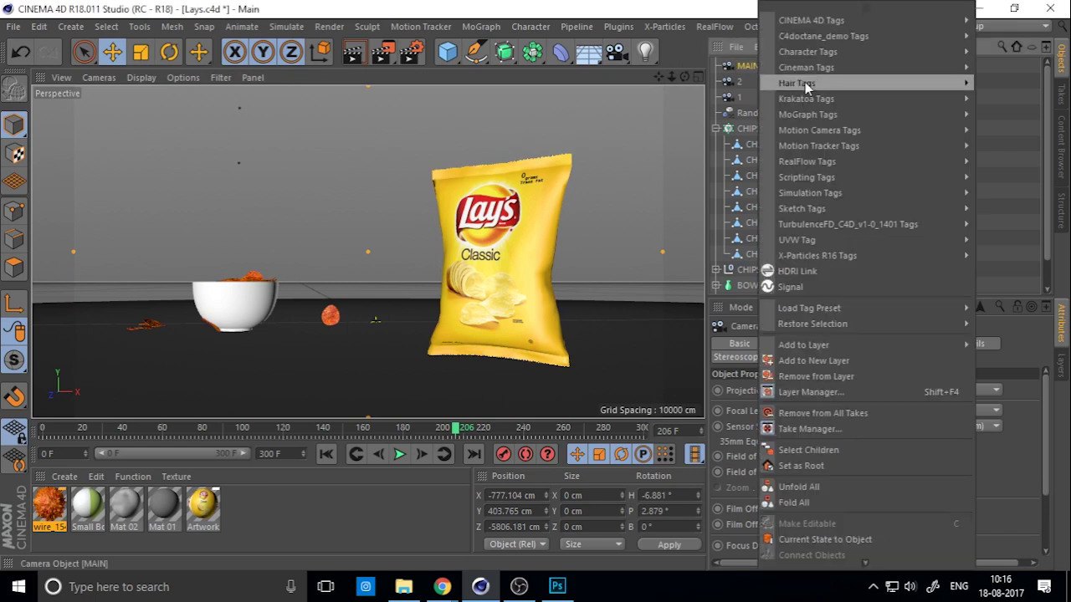
mouse_move(833, 114)
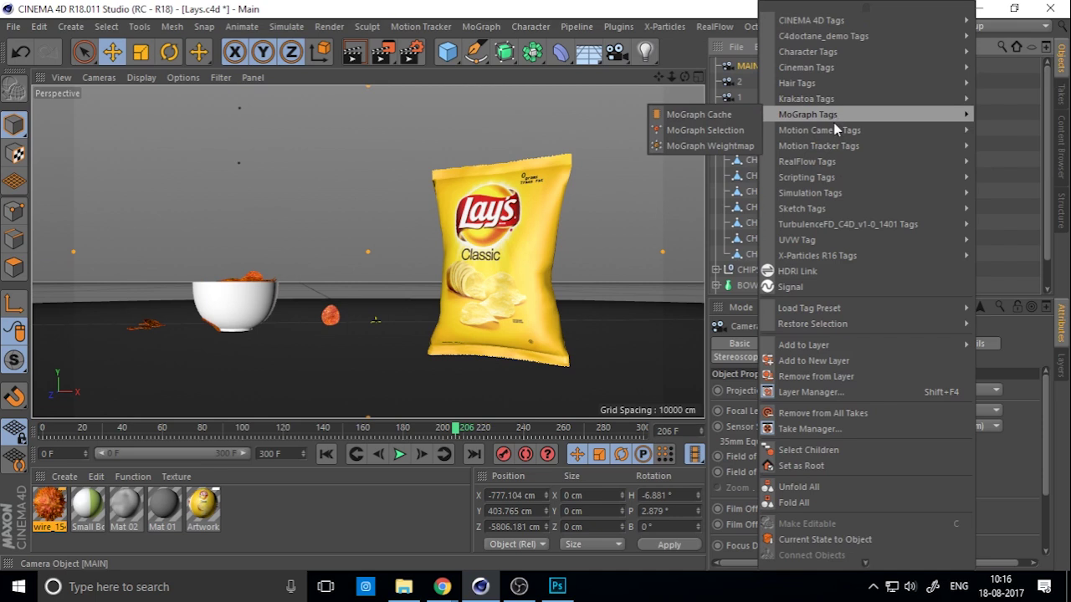
mouse_move(841, 132)
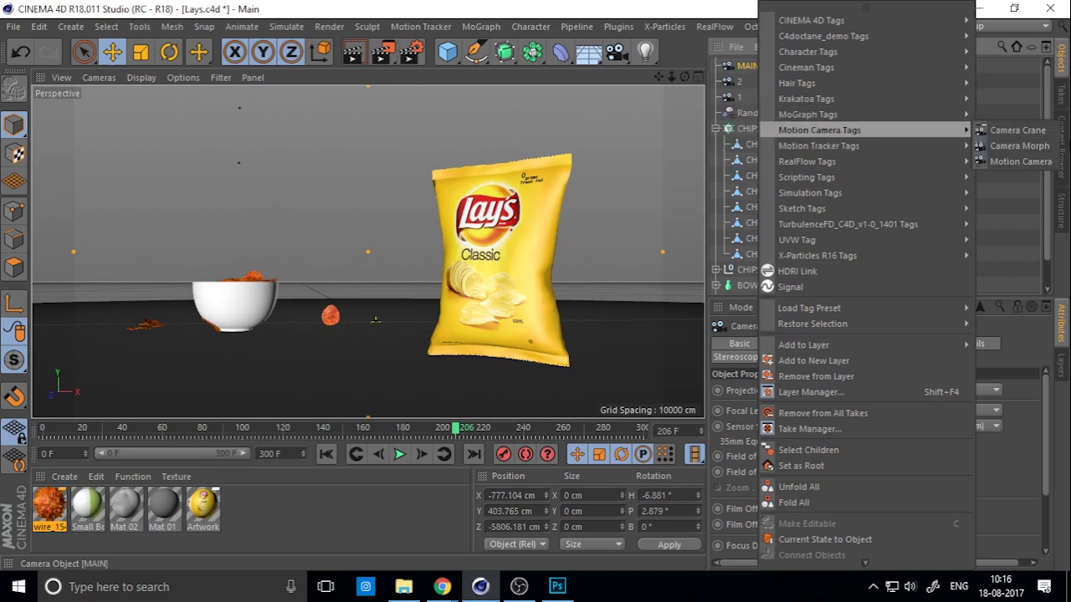
left_click(1032, 148)
left_click(824, 423)
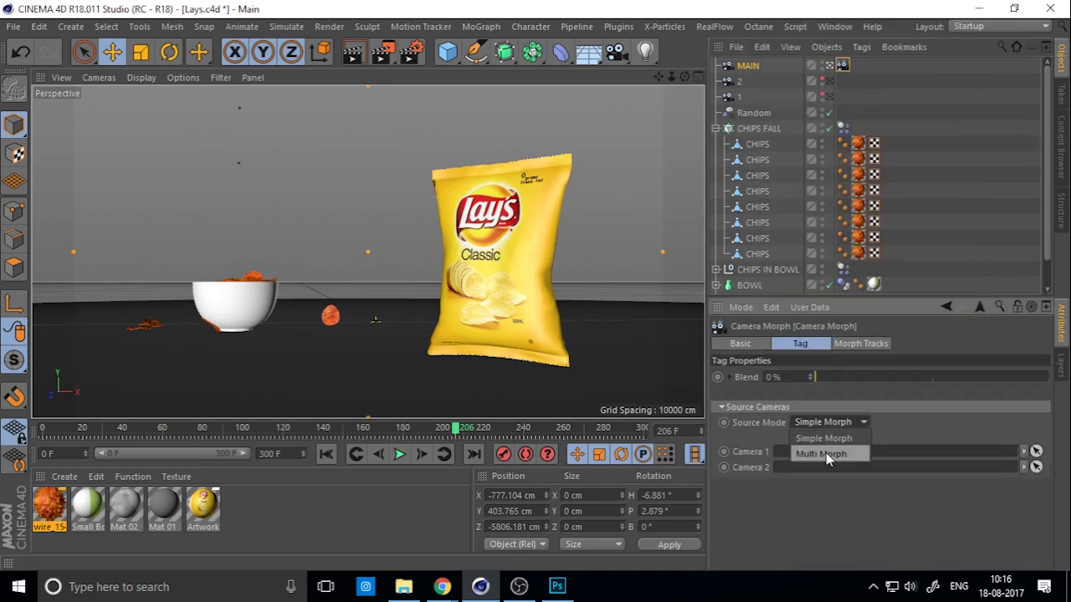
left_click(821, 453)
left_click_drag(739, 96, 791, 500)
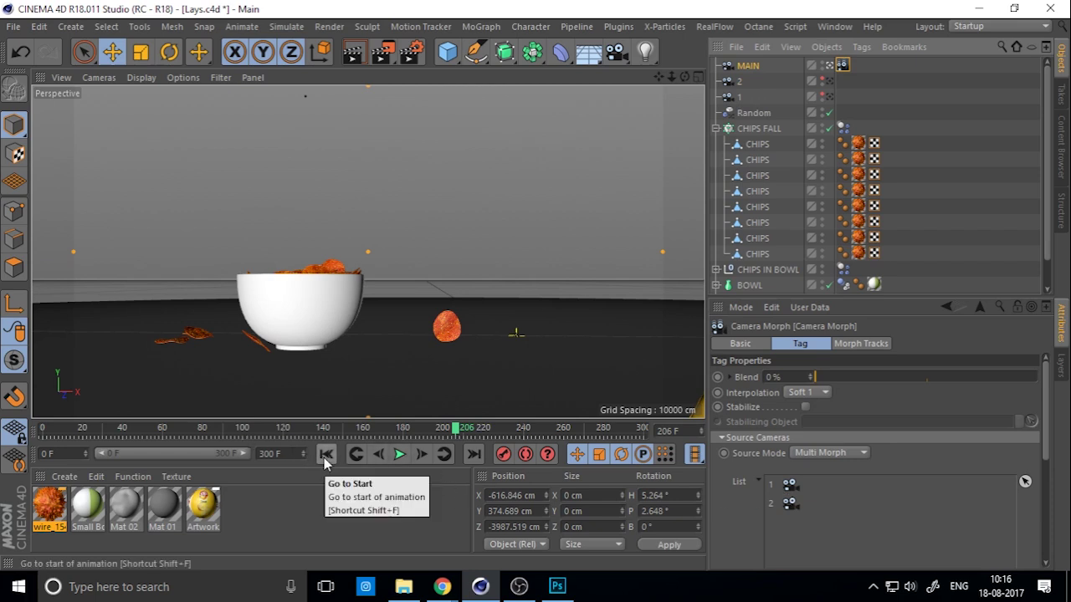
- Keyframe the Camera Morph Blend at 100% on frame 206 and at 0% on frame 0
left_click_drag(920, 376, 1037, 377)
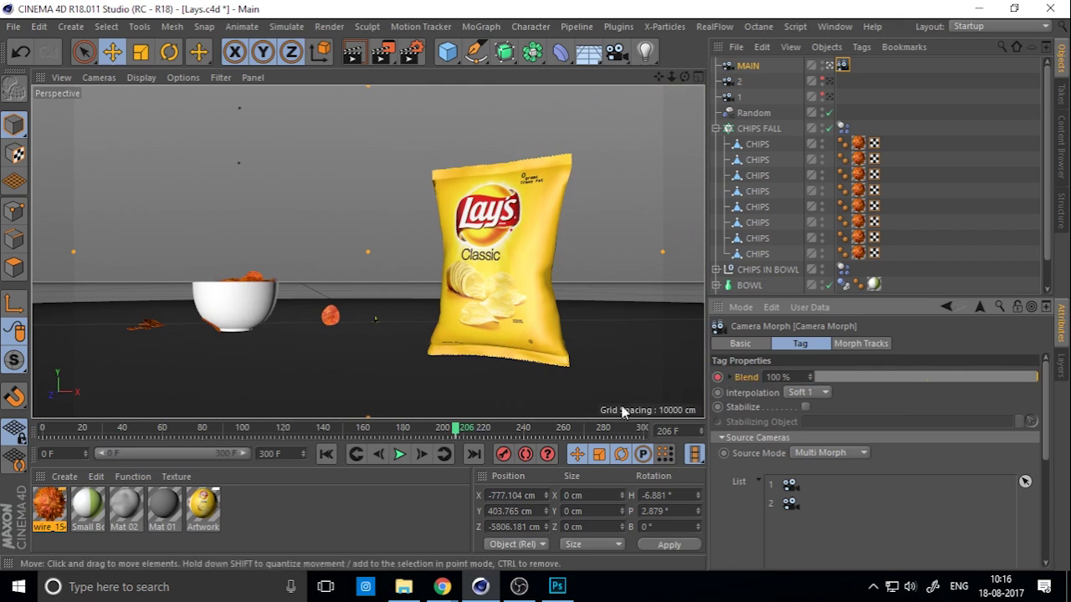
left_click(326, 454)
left_click_drag(951, 377, 670, 392)
left_click(717, 377)
- Set the Camera Morph interpolation to Soft 2 and enable Stabilize with BAG as the stabilizing object
left_click(808, 393)
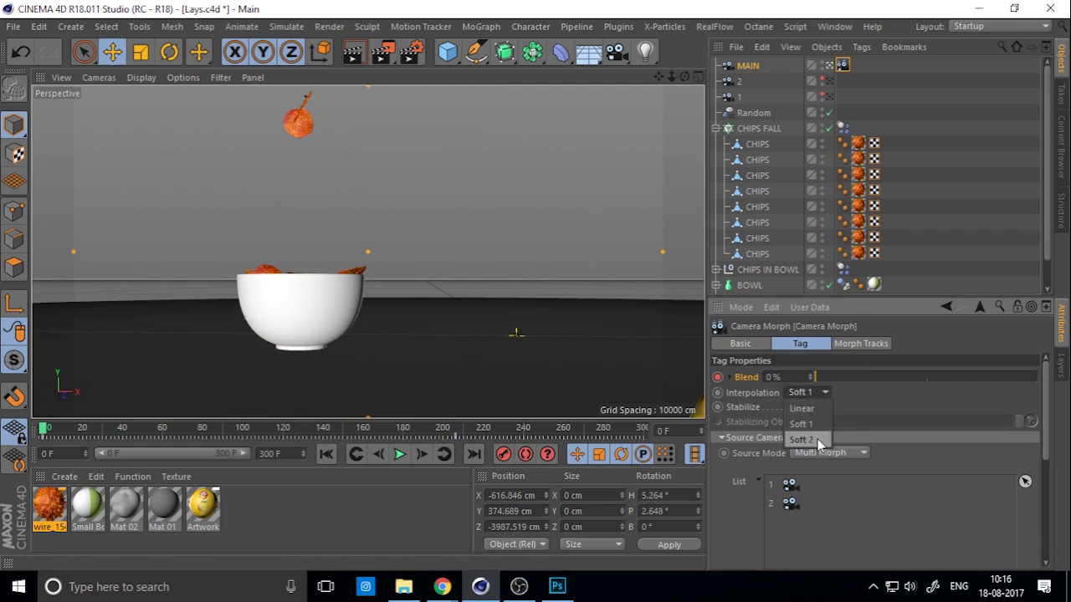
left_click(805, 407)
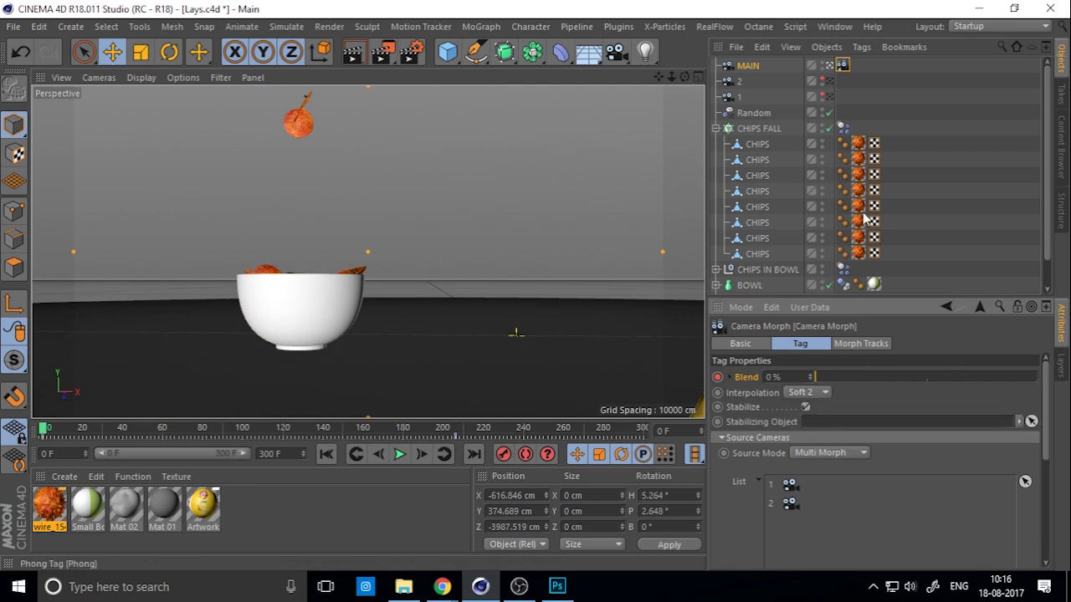
left_click_drag(748, 285, 824, 421)
scroll(920, 218, "down", 2)
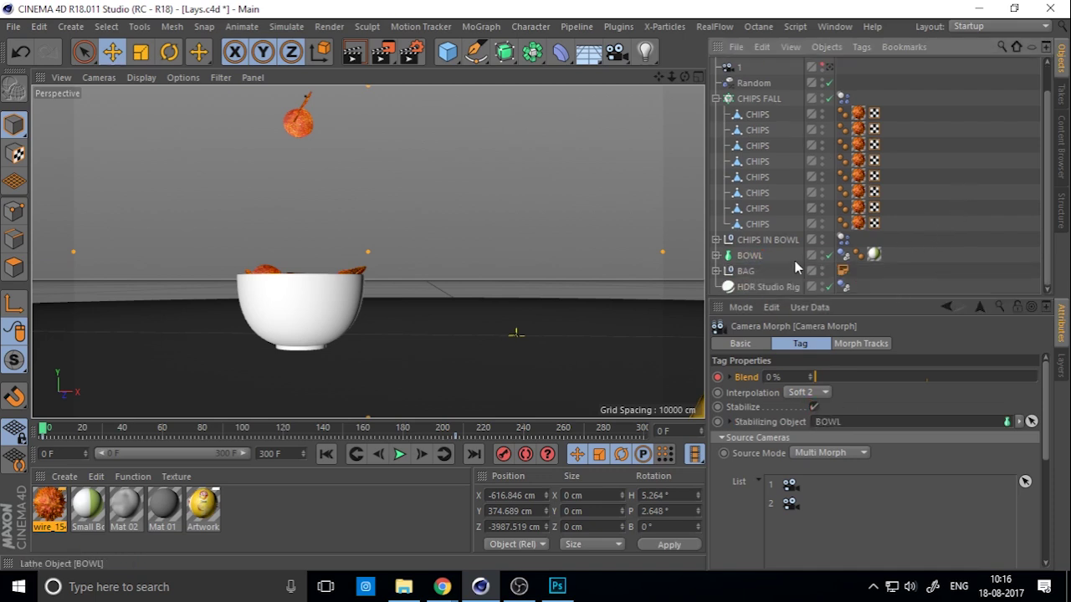
left_click_drag(768, 240, 824, 425)
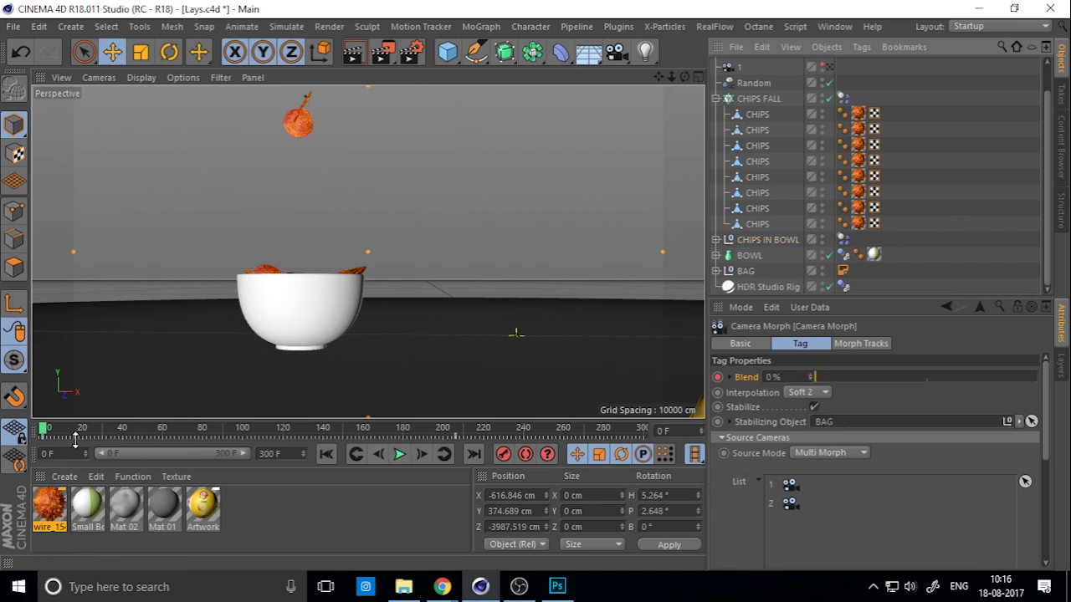
- At frame 143, reframe camera 2 to a wider view of the bowl, falling chips and bag, and switch back to MAIN
left_click_drag(44, 431, 329, 439)
scroll(819, 94, "up", 2)
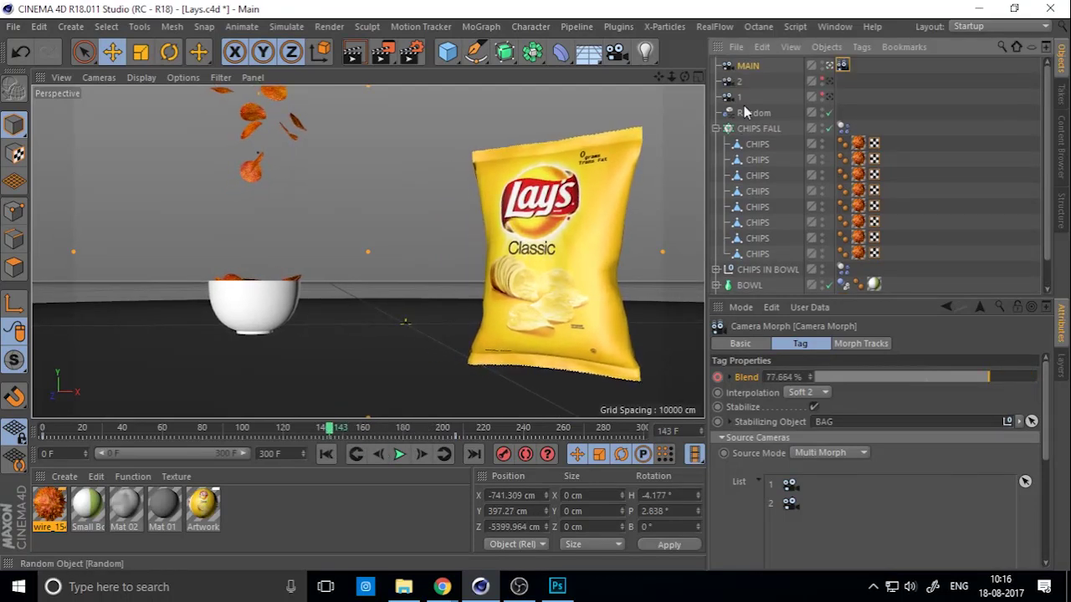
left_click(828, 95)
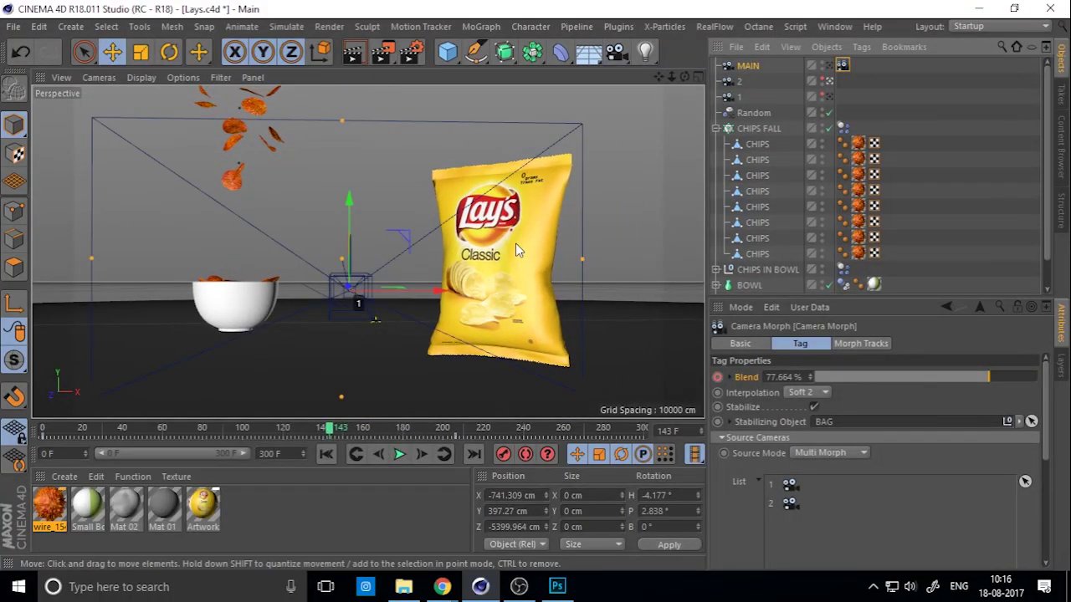
left_click_drag(505, 243, 456, 253)
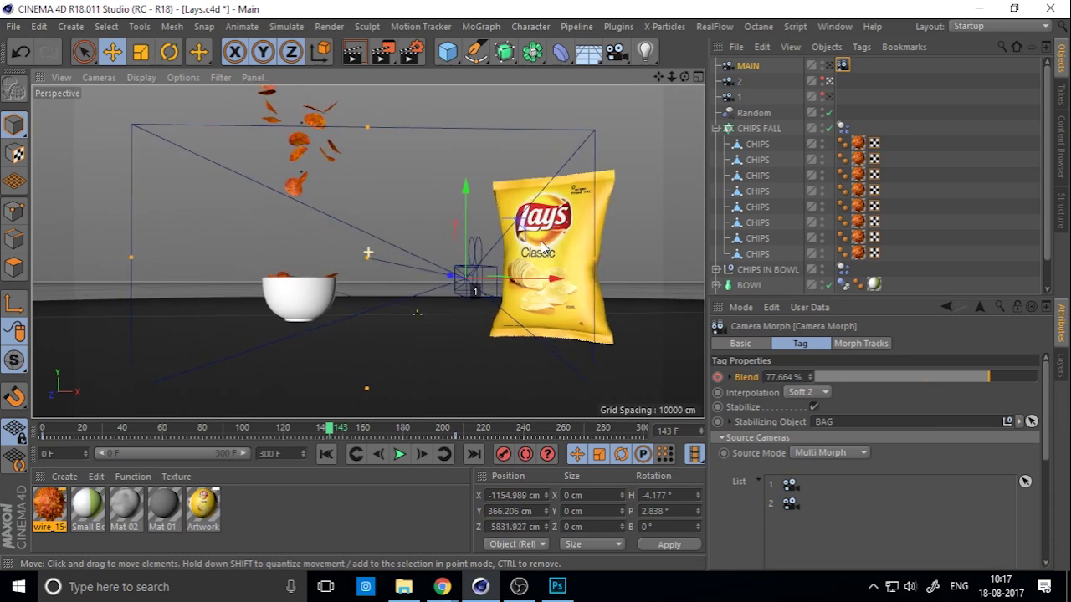
left_click(828, 82)
left_click(828, 82)
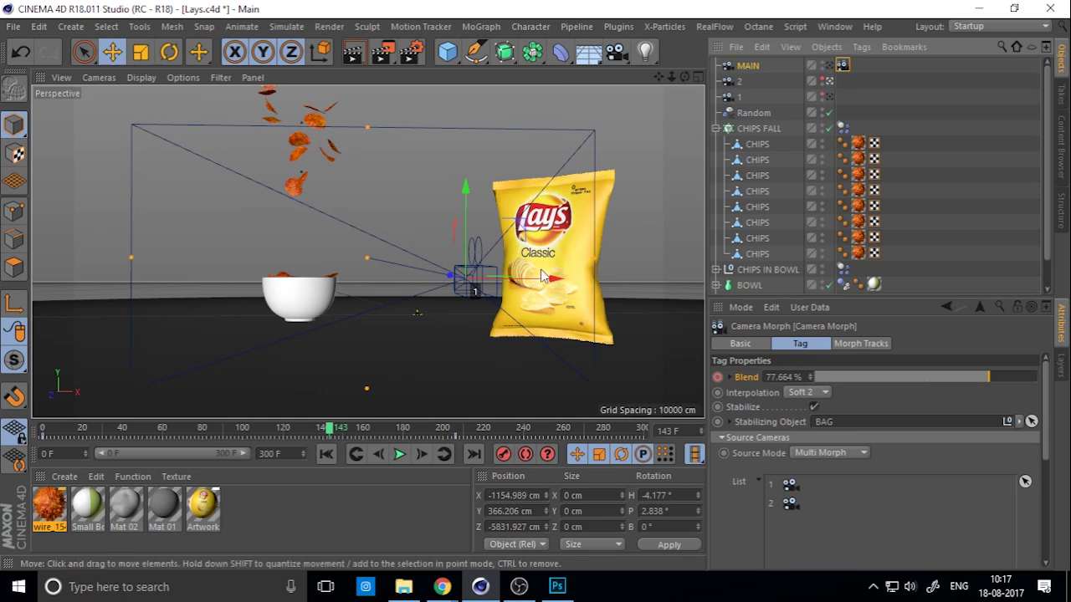
left_click(828, 66)
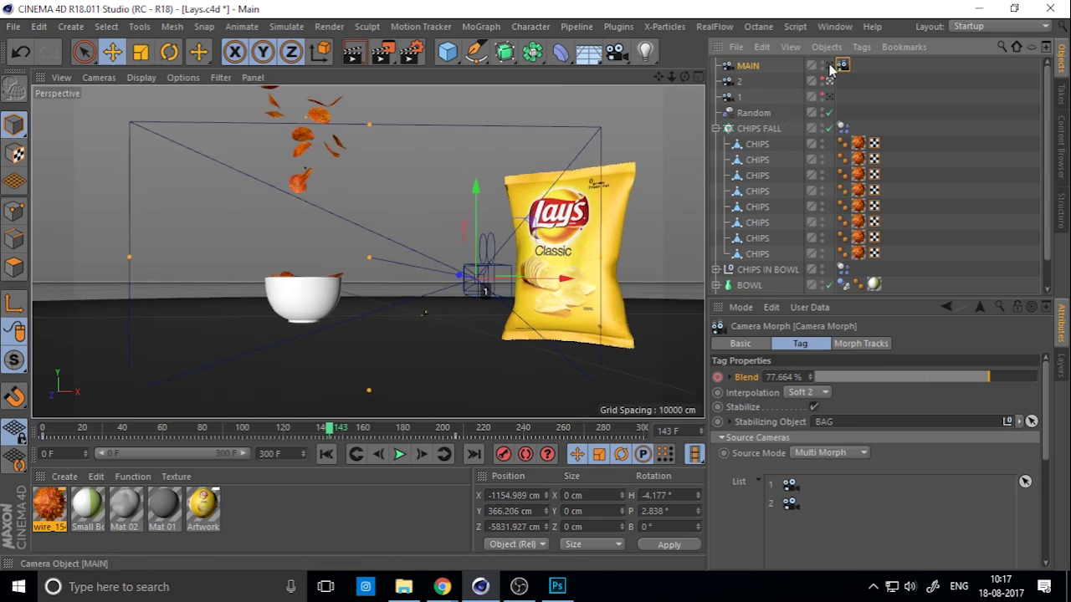
- Look through the MAIN camera, scrub the camera morph through to frame 300 and save the project
left_click(828, 66)
left_click_drag(363, 430, 447, 430)
left_click(119, 435)
left_click_drag(120, 439, 589, 435)
left_click_drag(167, 442, 702, 485)
key("ctrl+s")
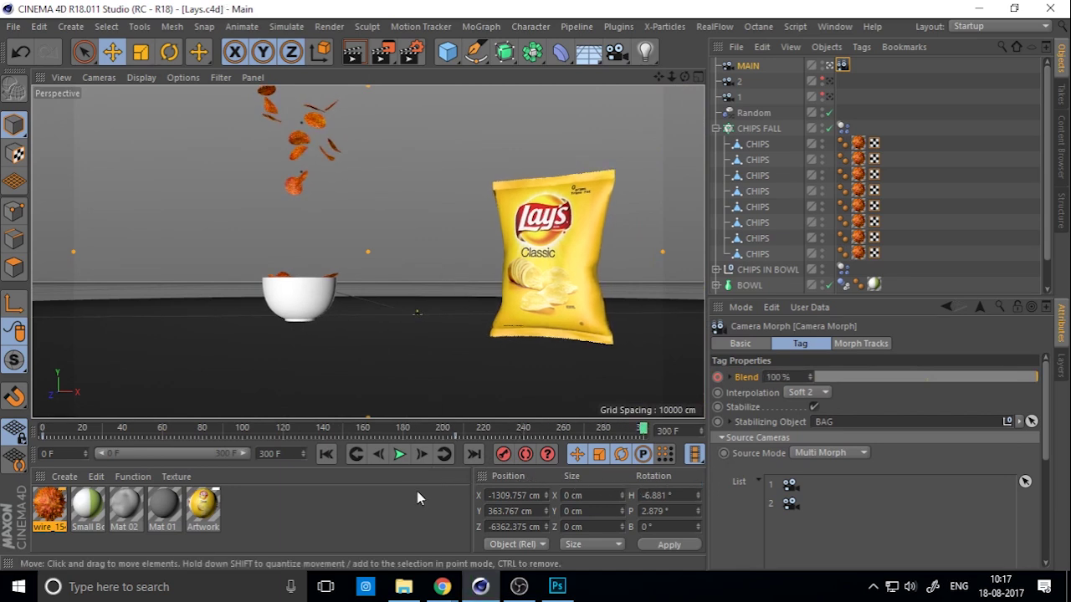
- Play the animation from the first frame to review the camera move and the falling chips
left_click(324, 454)
left_click(400, 454)
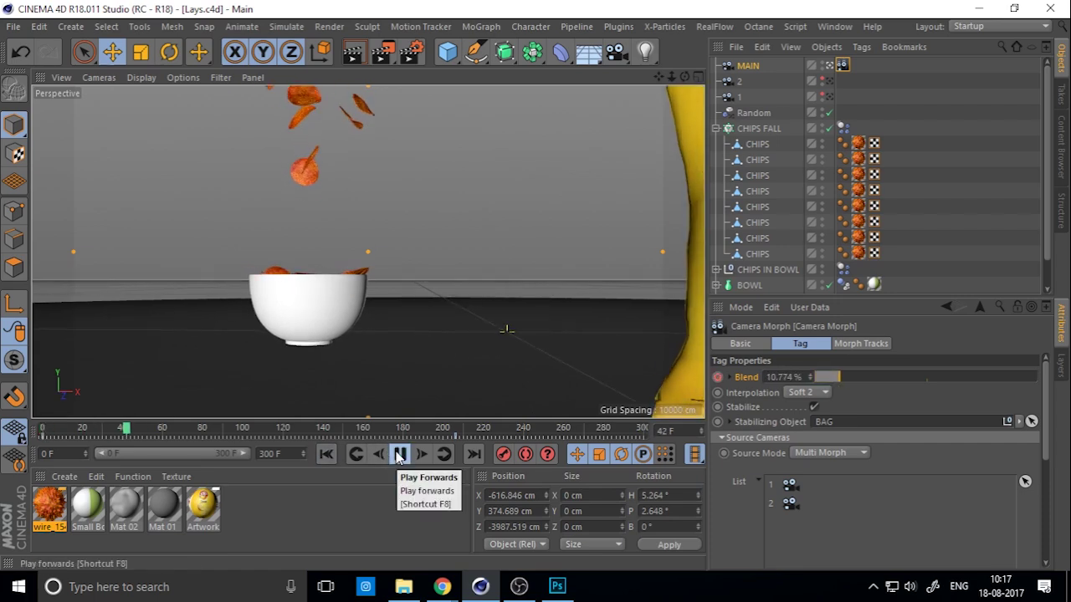
left_click(399, 455)
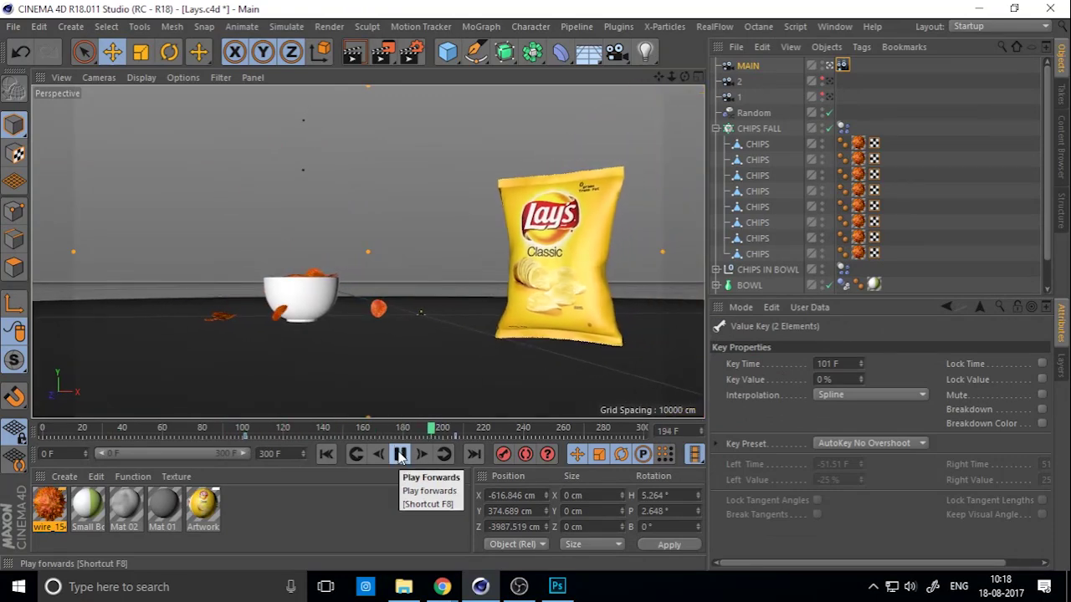
left_click(399, 454)
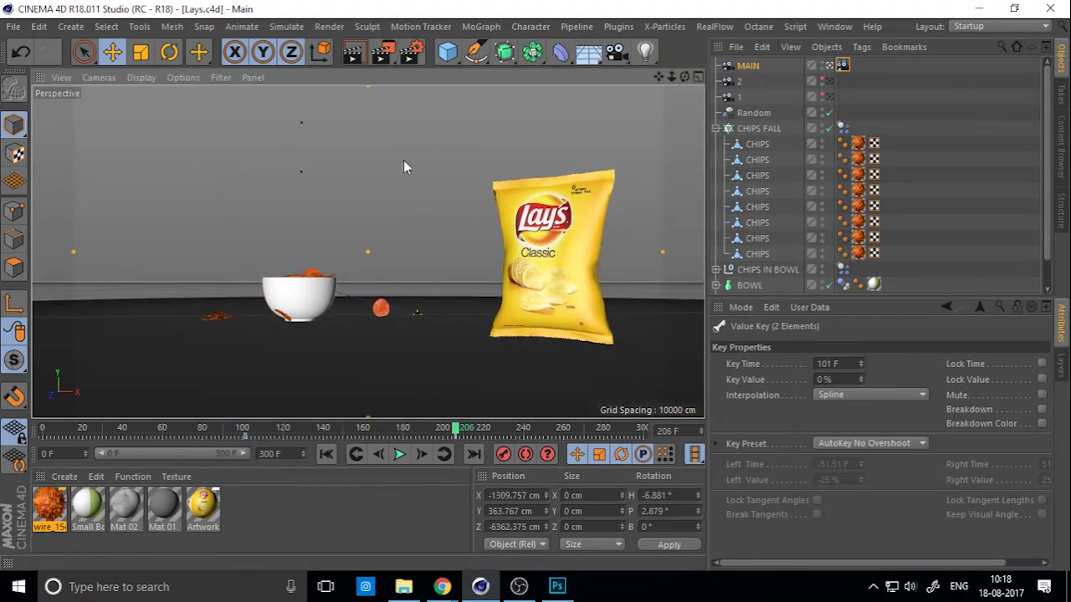
- Review the Global Illumination render settings and render the active view at frame 206
left_click(413, 54)
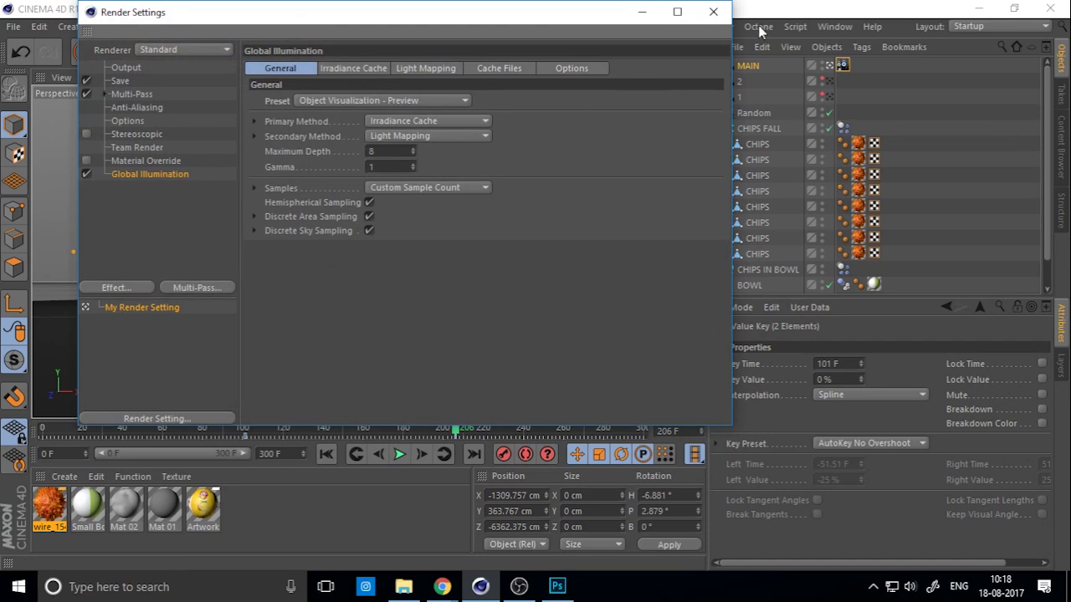
left_click(712, 11)
left_click(352, 54)
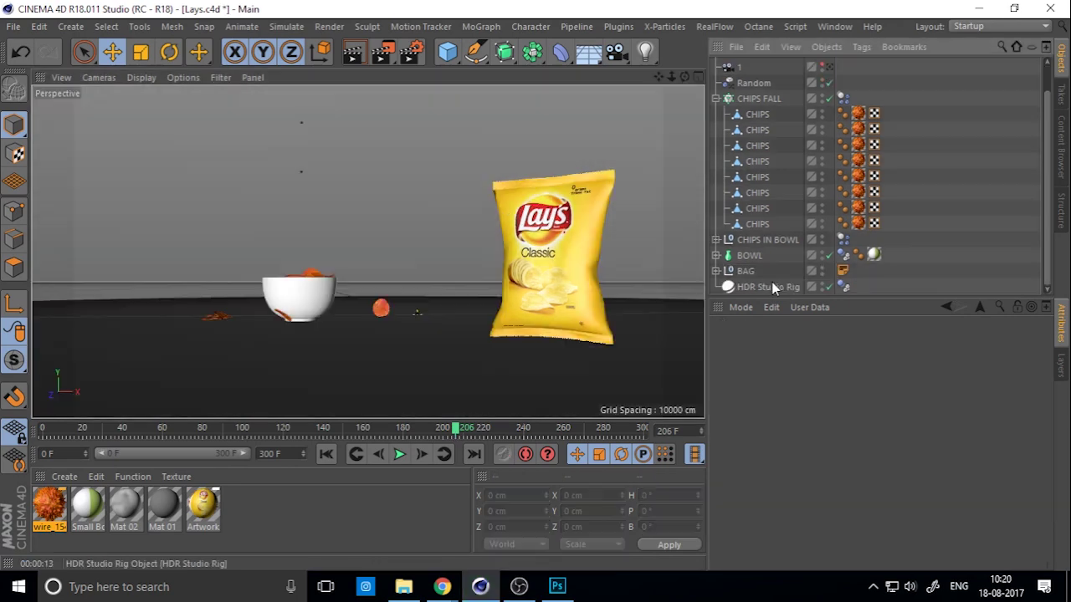
- Enable the HDR Studio Rig preview with a 627 cm radius, rotate the HDRI to -148° and render the view
left_click(771, 285)
scroll(790, 494, "down", 3)
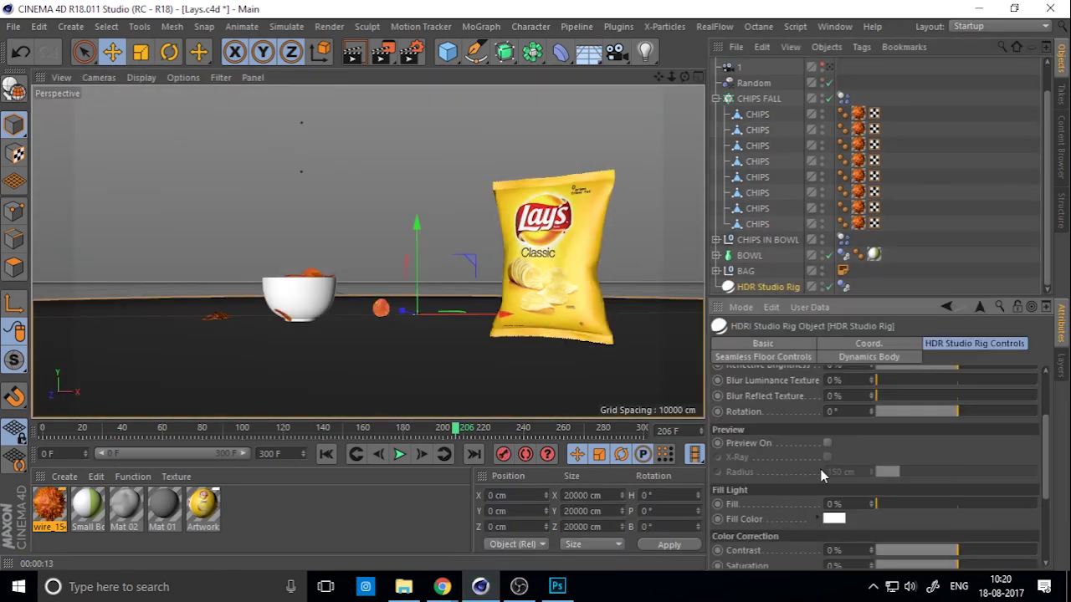
left_click(826, 444)
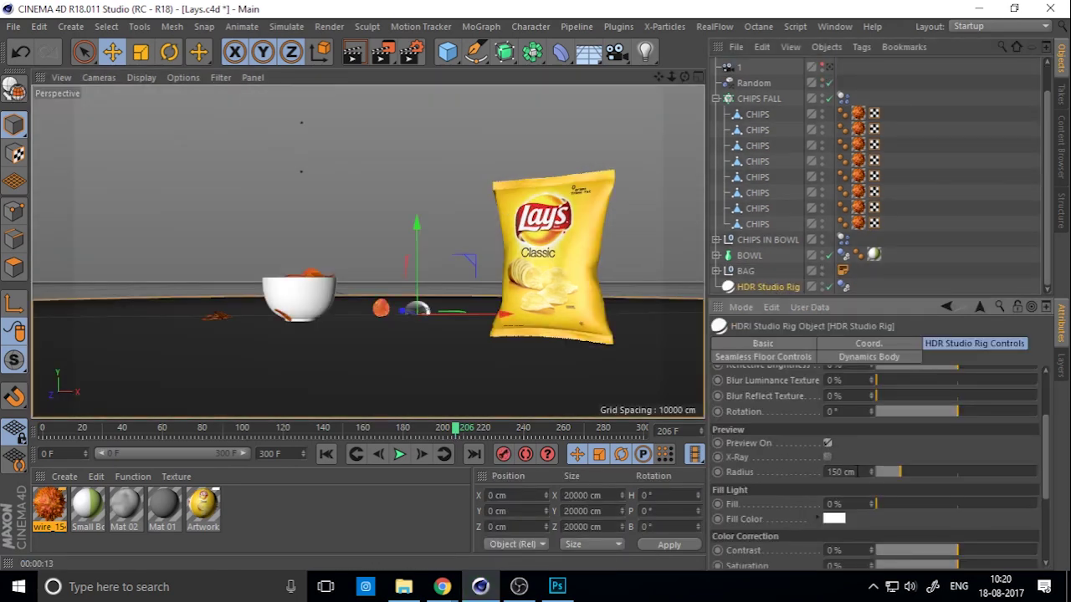
left_click_drag(902, 475, 977, 472)
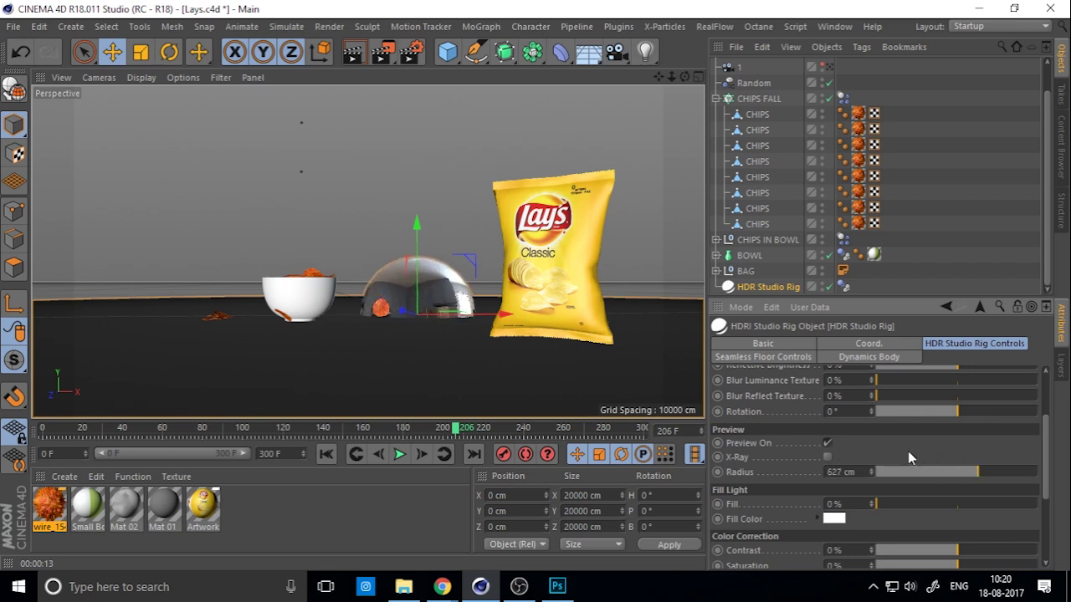
left_click_drag(932, 414, 889, 410)
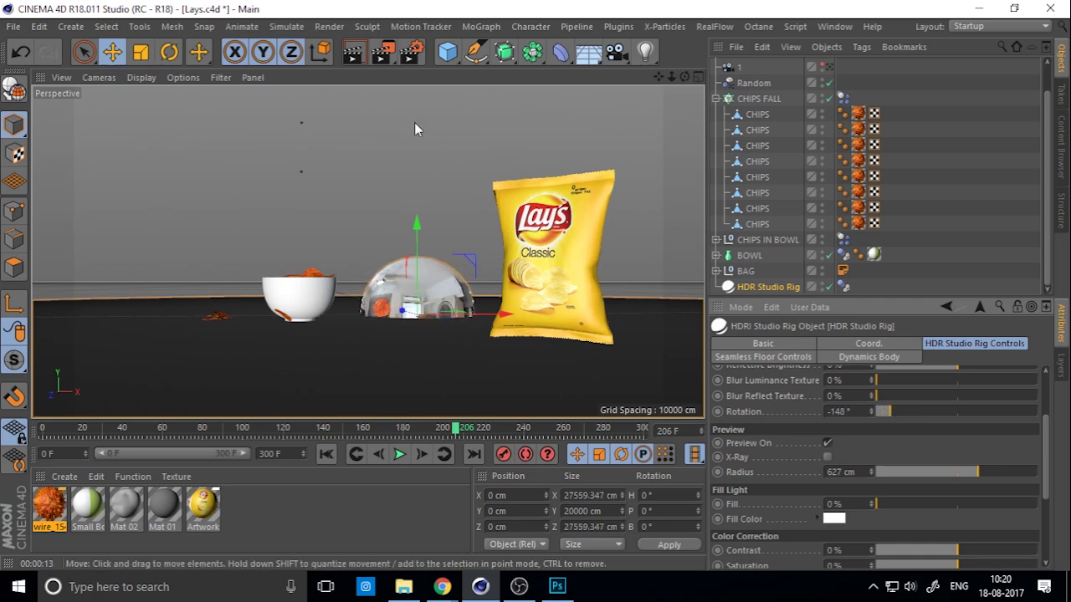
left_click(354, 53)
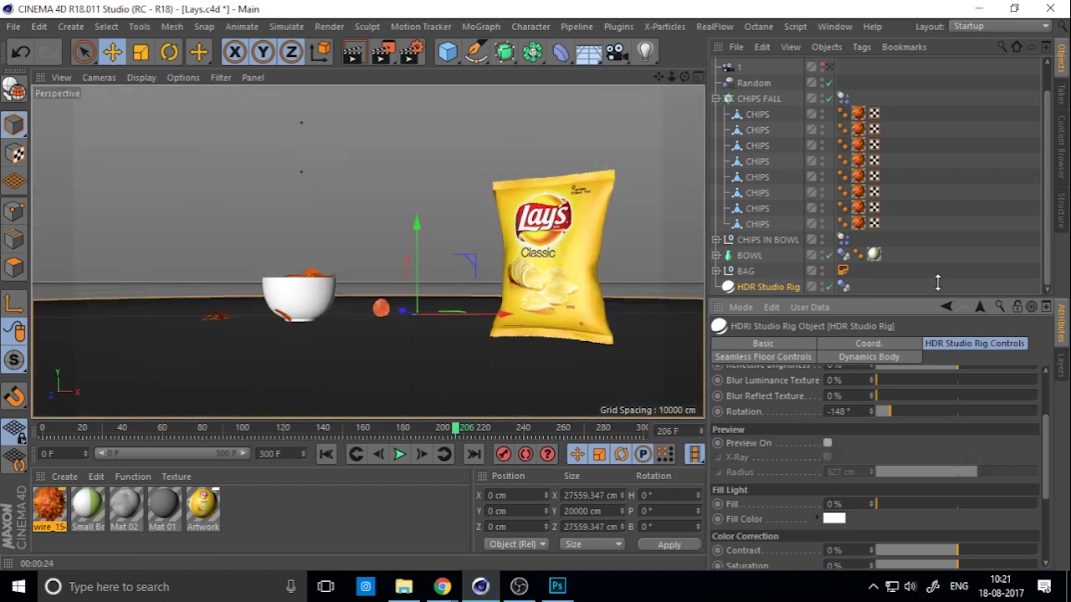
- Clear the object selection and save the project
left_click(951, 238)
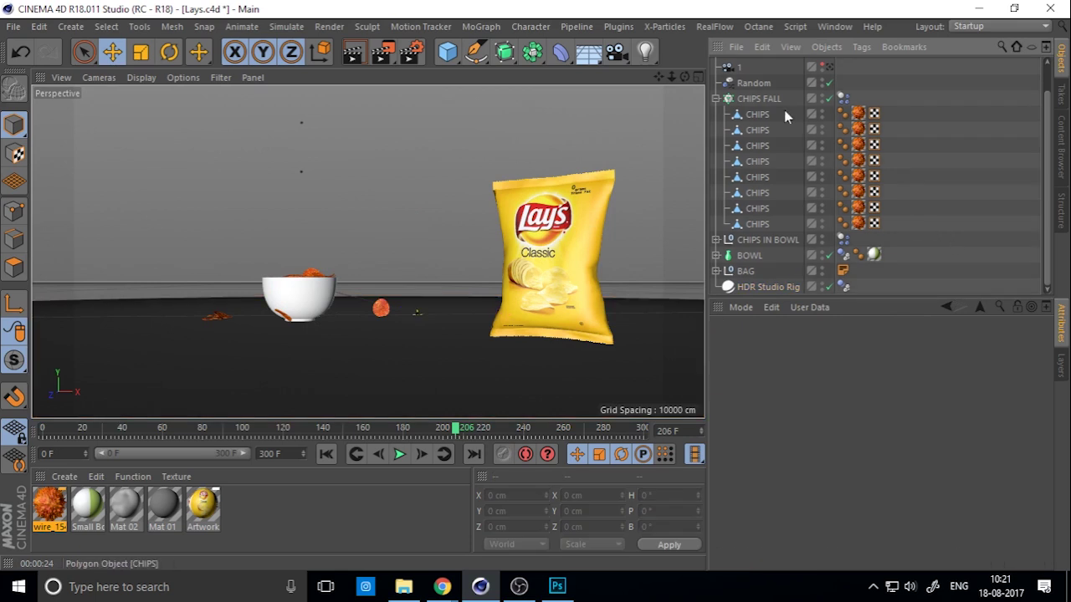
left_click(772, 101)
left_click(977, 176)
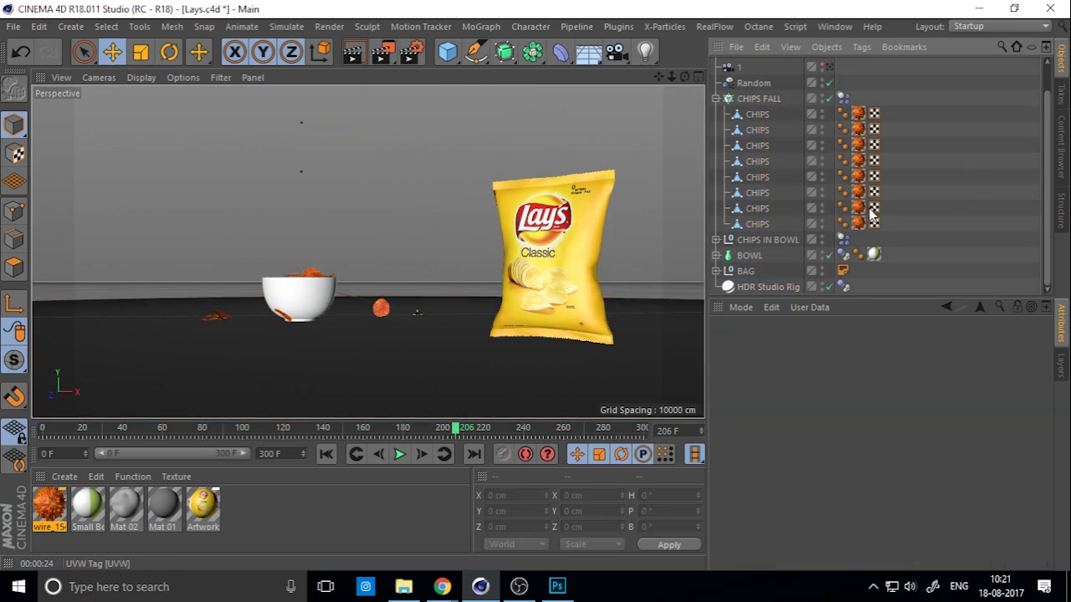
key("ctrl+s")
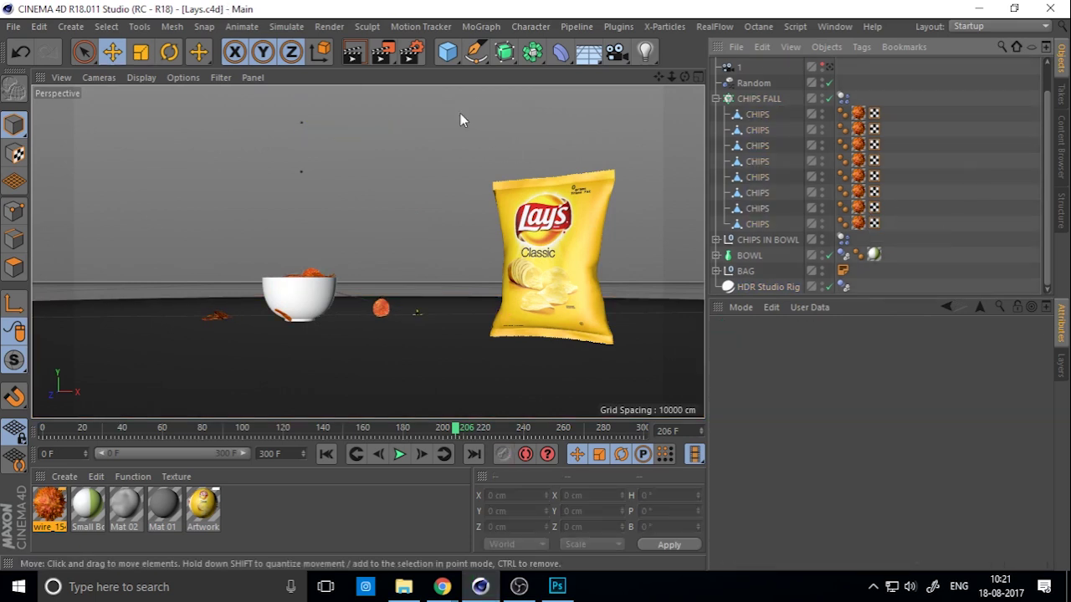
- Set the render output's frame range to All Frames
left_click(411, 50)
left_click(125, 67)
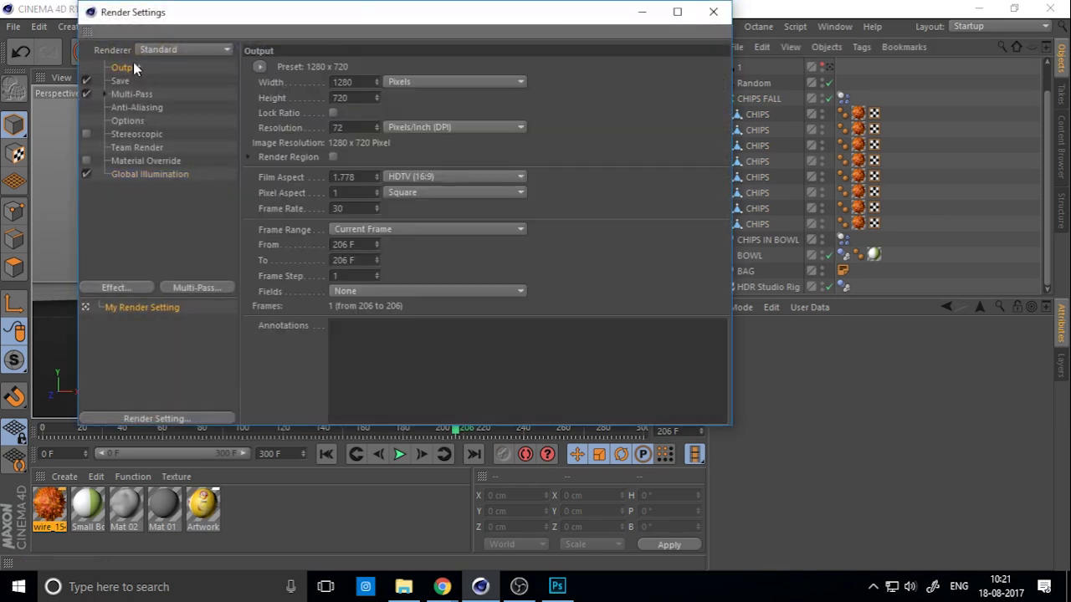
left_click(381, 228)
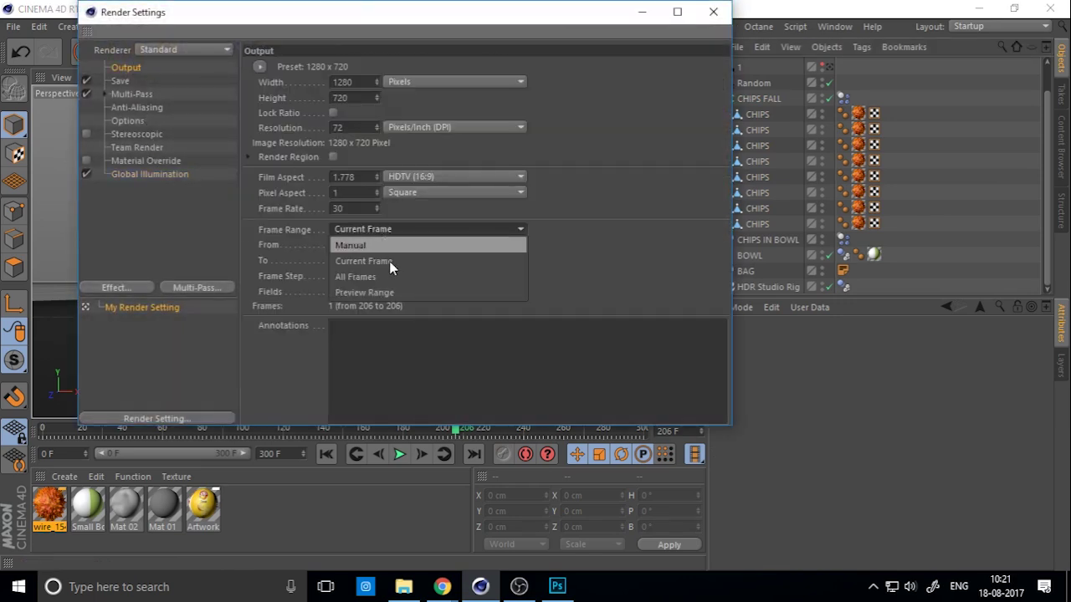
left_click(395, 279)
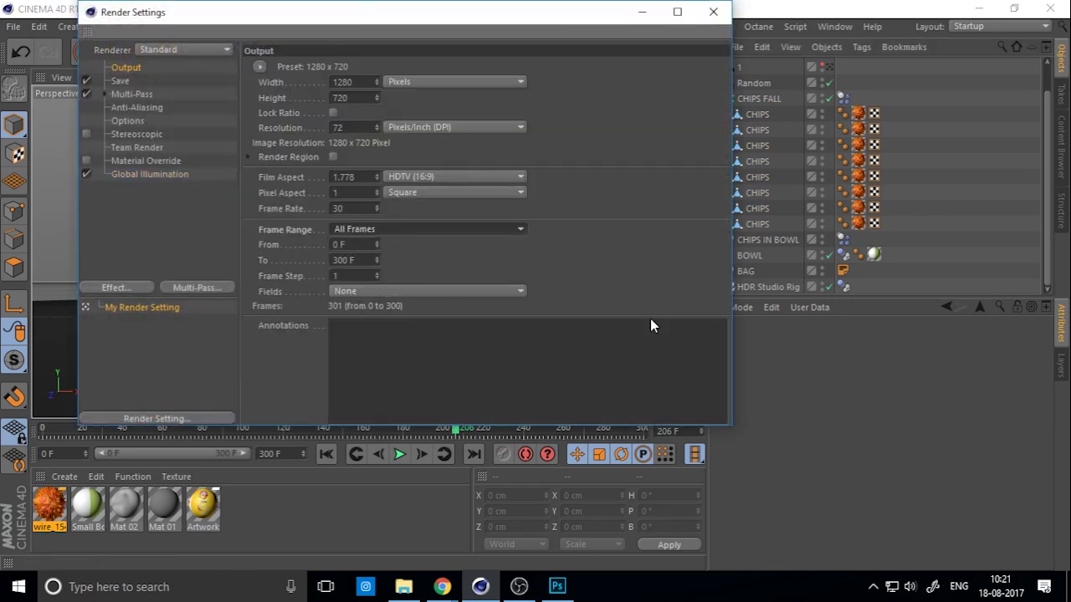
- Set the render save file to Lays inside a new OUT folder in the Lays Chips folder
left_click(121, 82)
left_click(701, 95)
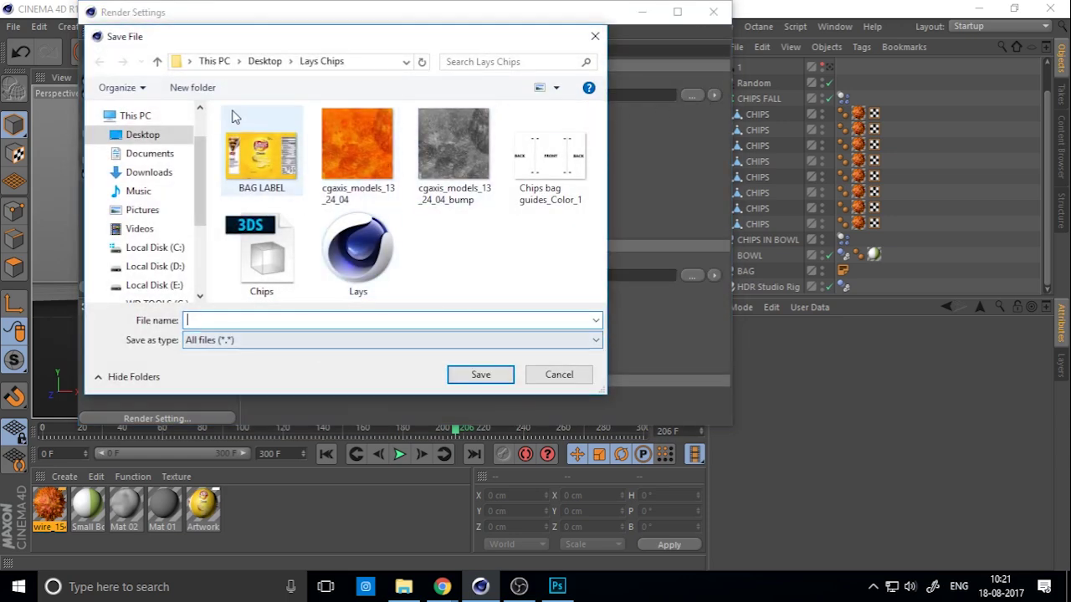
left_click(194, 89)
type("OUT")
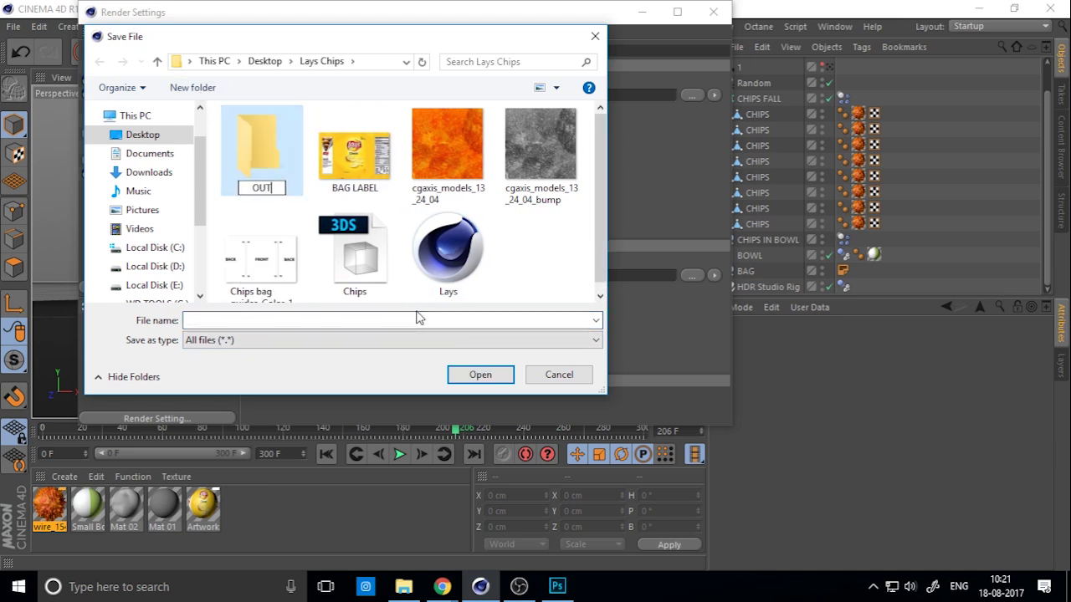
key("Return")
key("Return")
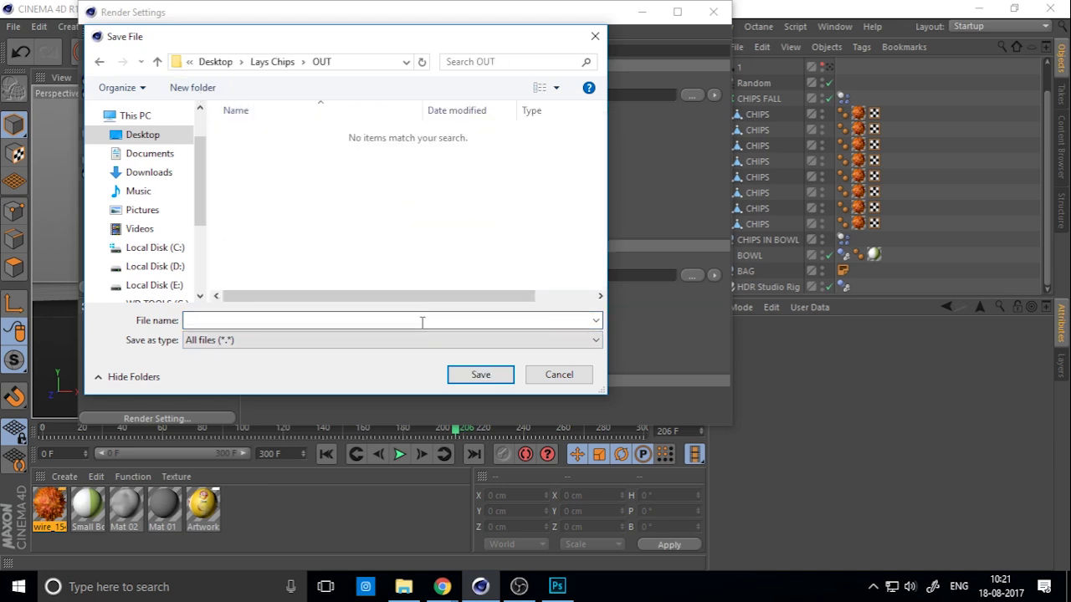
left_click(423, 321)
type("Lays")
key("Return")
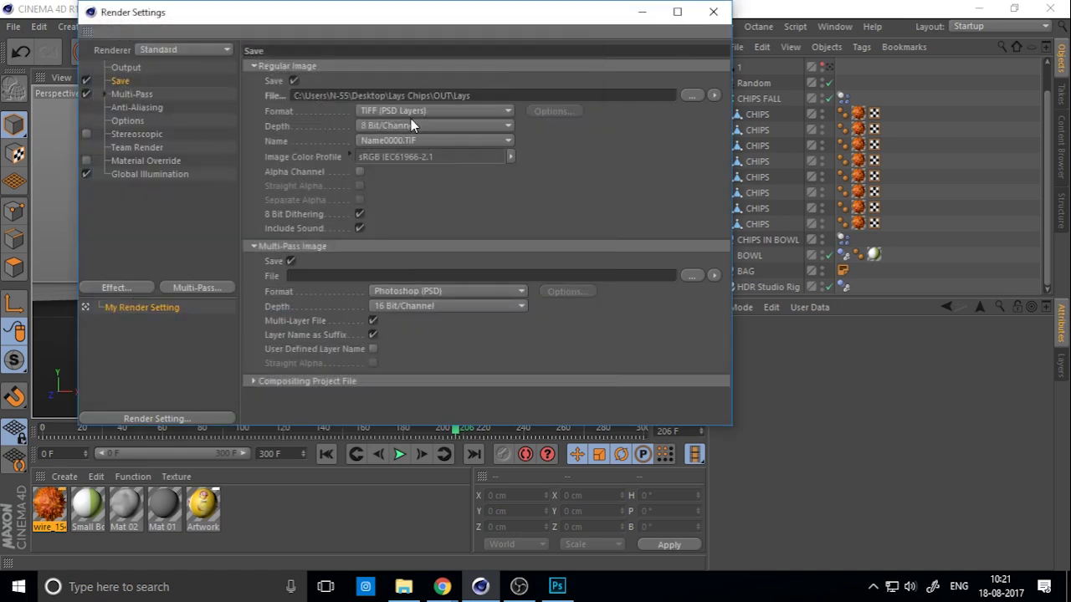
- Set the regular image format to JPEG and disable multi-pass saving and Multi-Pass rendering
left_click(410, 113)
left_click(415, 151)
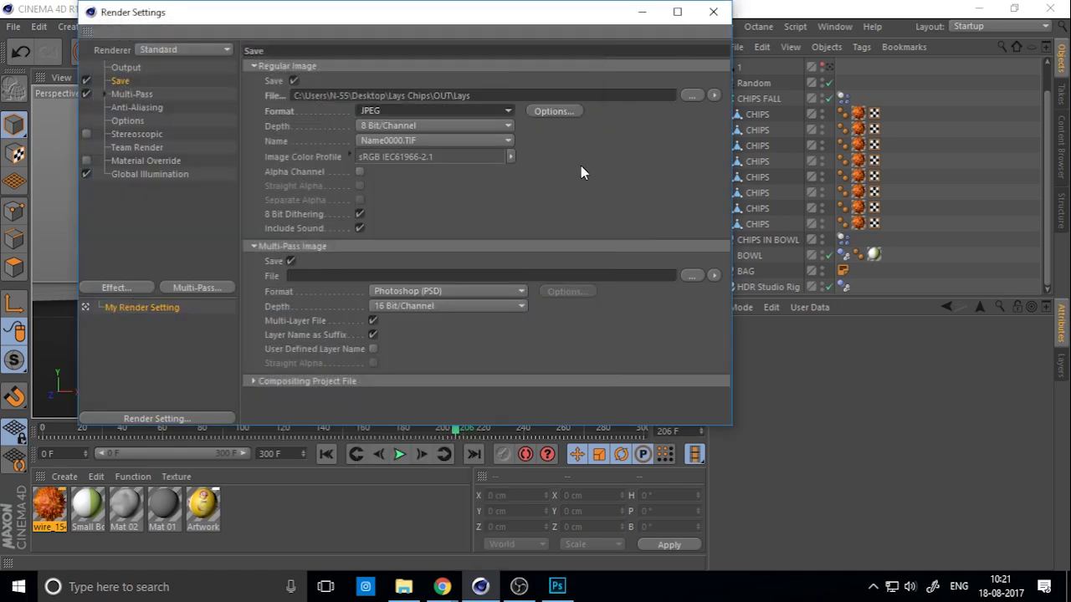
left_click(291, 261)
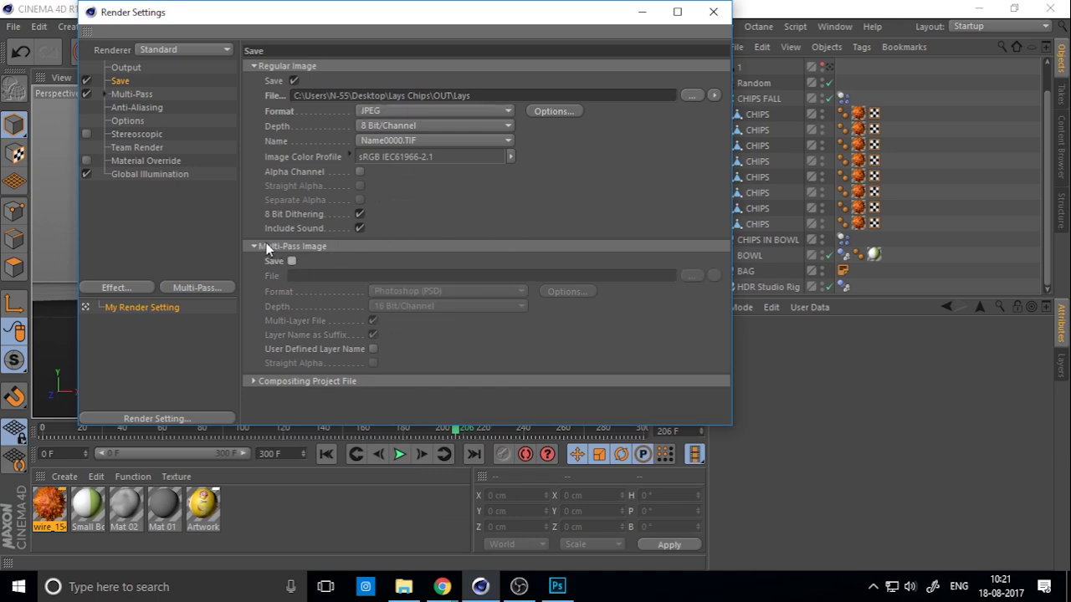
left_click(261, 246)
left_click(87, 93)
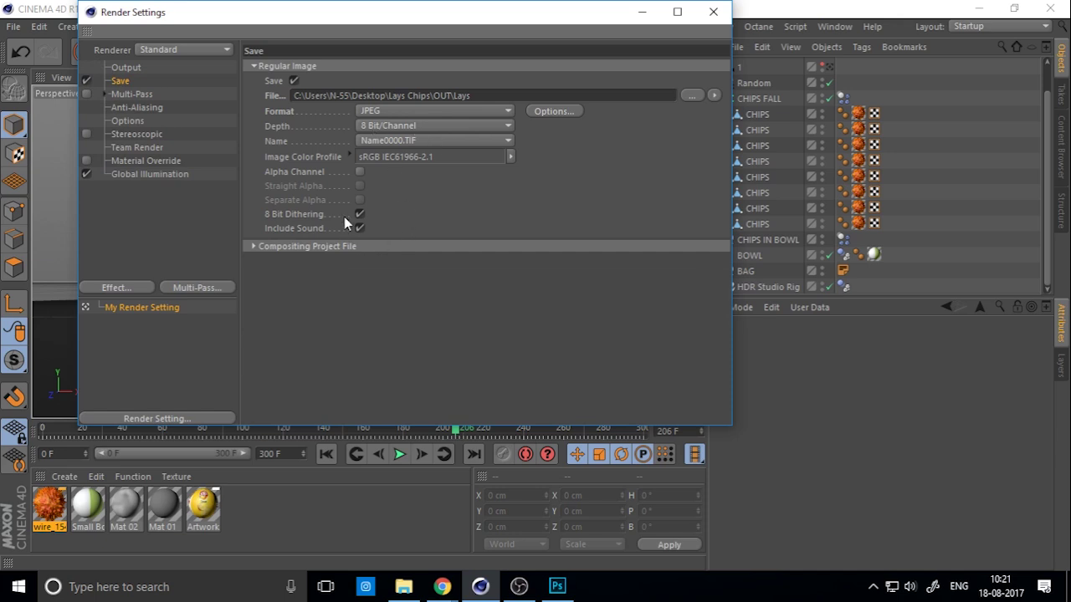
- Set the render output size to 1920 x 1080 pixels with the ratio locked and close the render settings
left_click(127, 67)
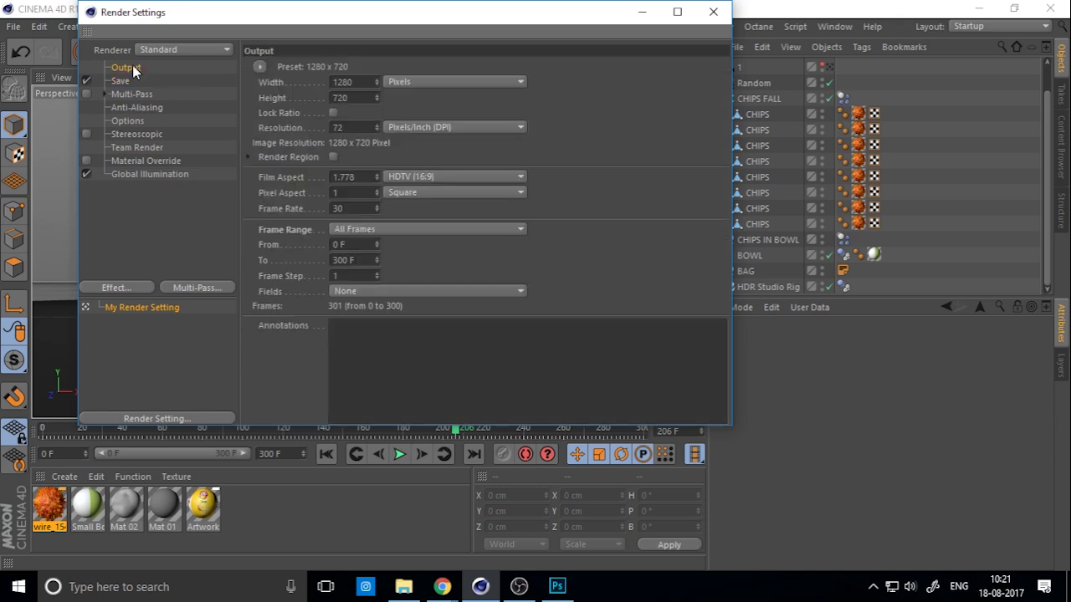
double_click(353, 98)
type("1080")
left_click(345, 82)
key("Tab")
left_click(489, 111)
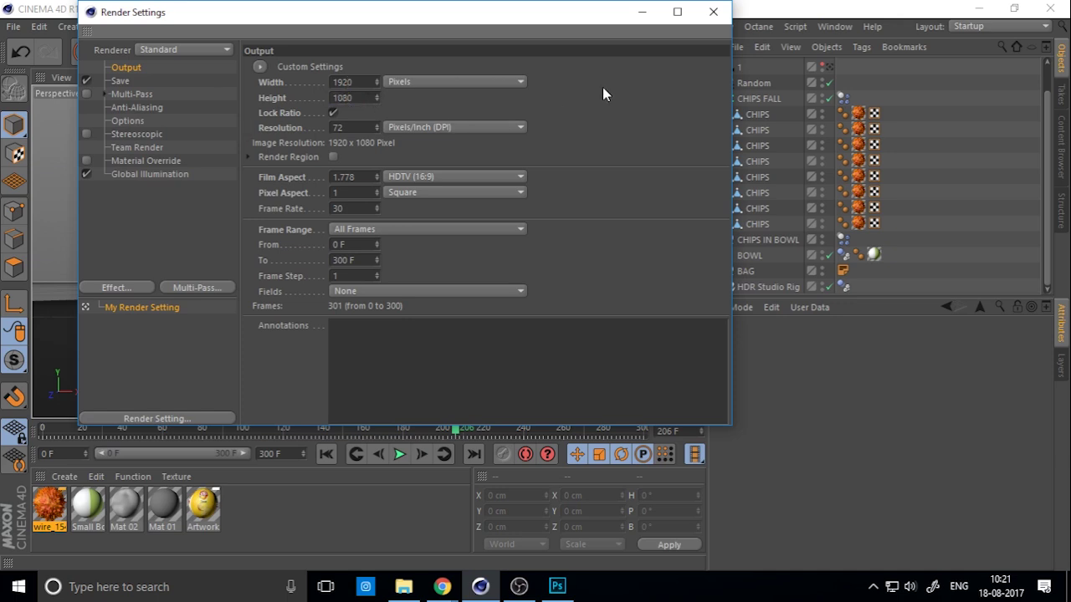
left_click(723, 14)
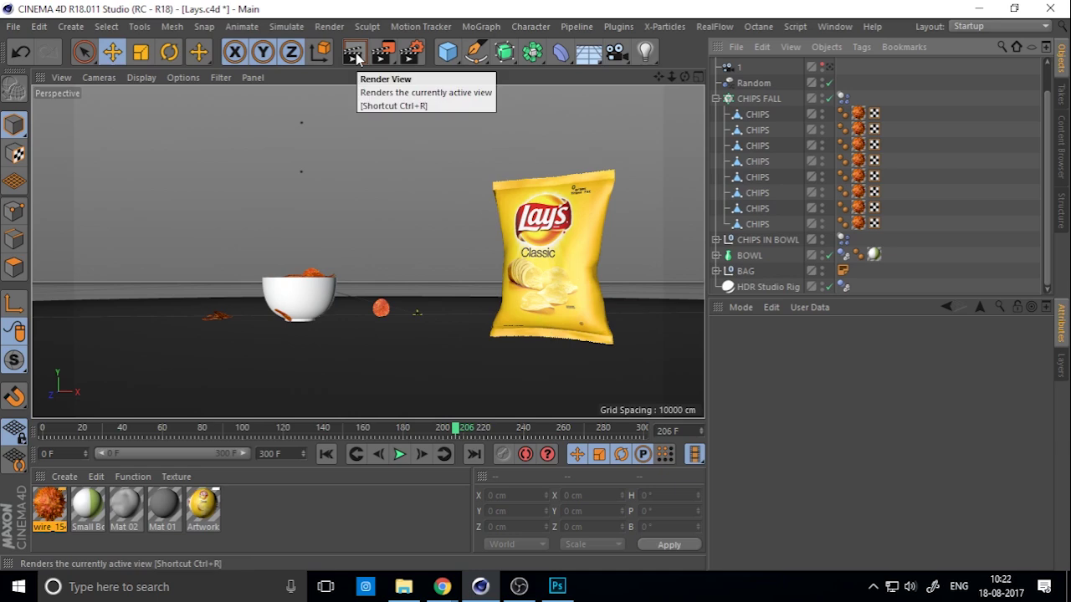
- Switch the renderer to Physical and enable Depth Of Field in its basic properties
left_click(409, 52)
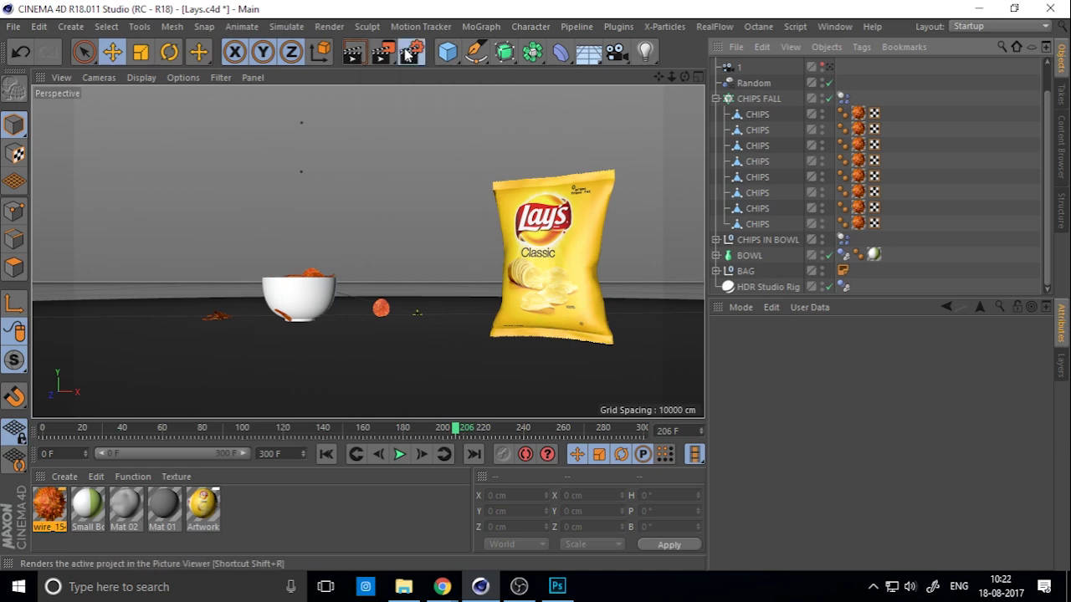
left_click(169, 50)
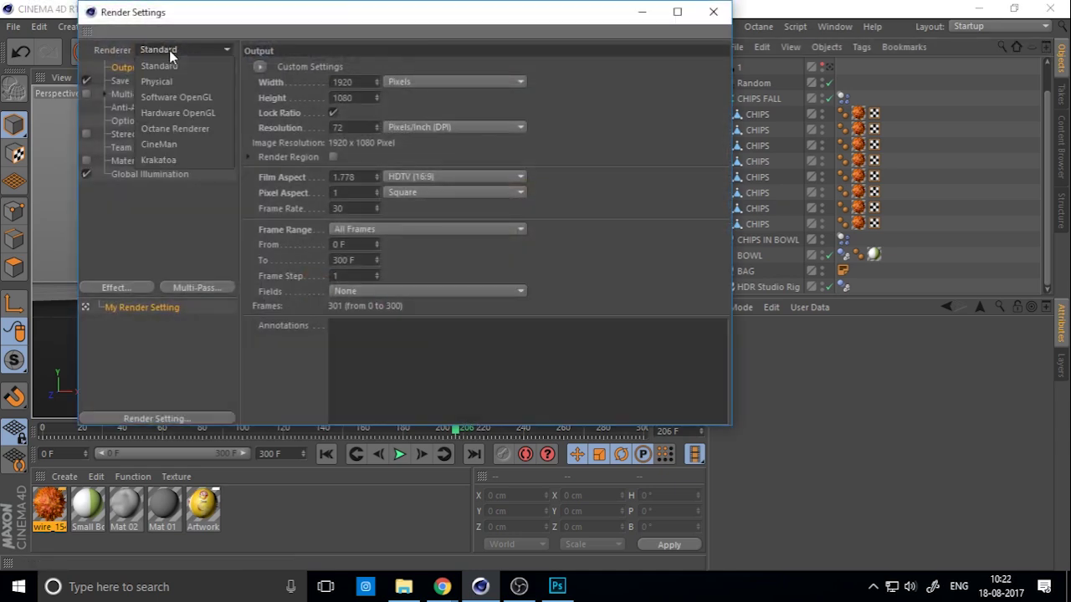
left_click(207, 80)
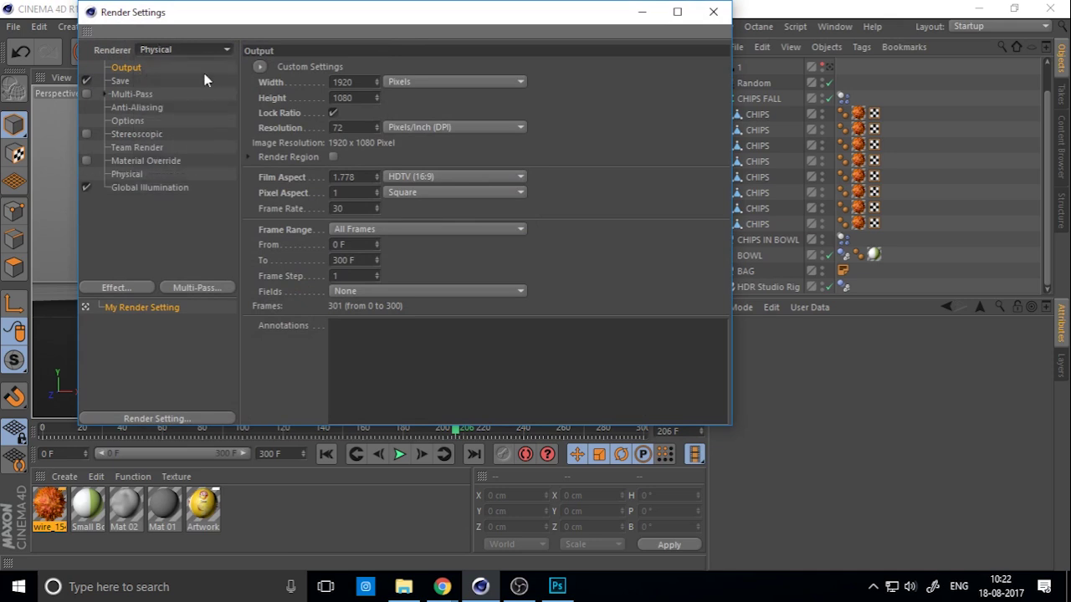
left_click(132, 176)
left_click(434, 100)
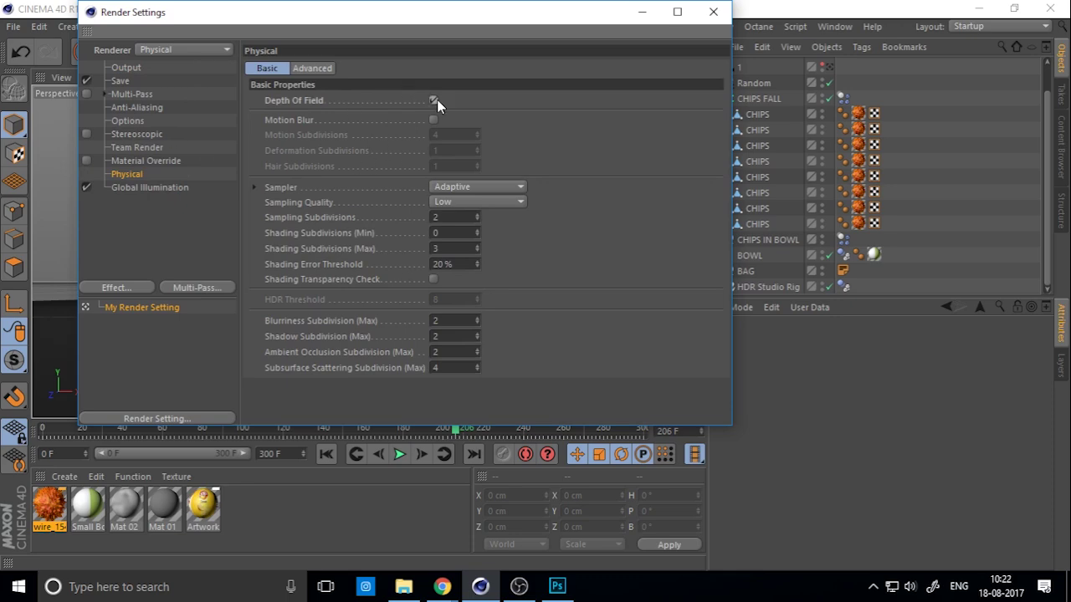
left_click(713, 11)
- Remove BAG as the MAIN camera's focus object and move the timeline to frame 210
scroll(791, 120, "up", 2)
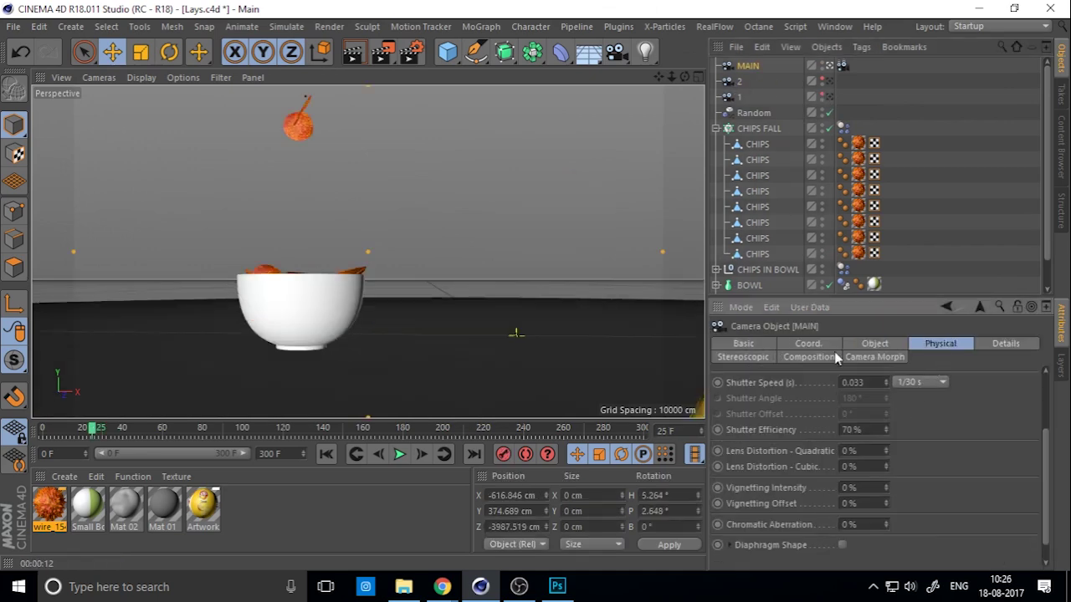
left_click(855, 344)
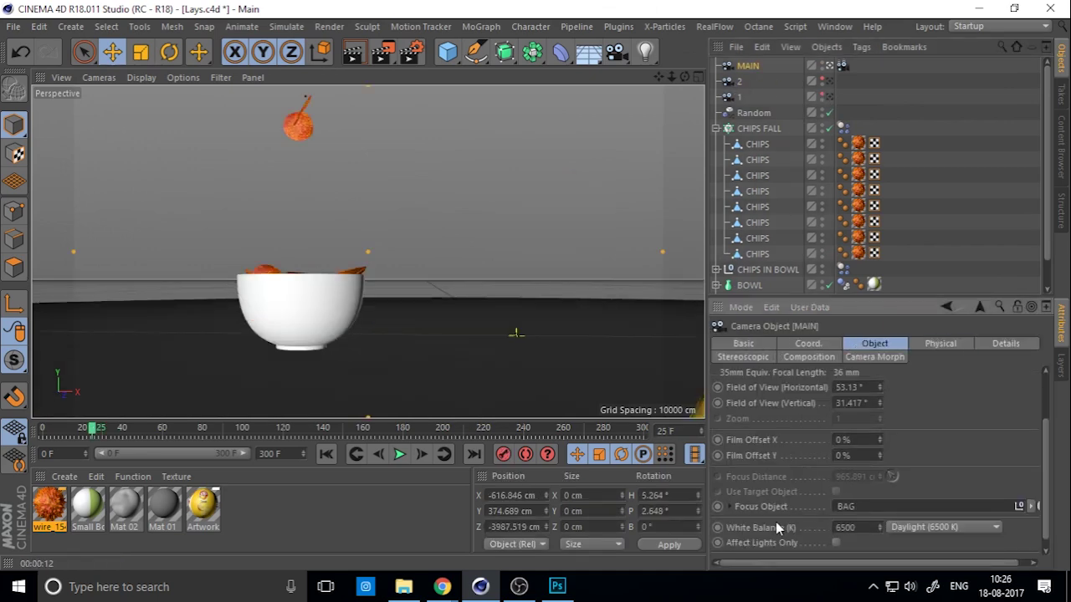
left_click(1034, 507)
left_click(1022, 522)
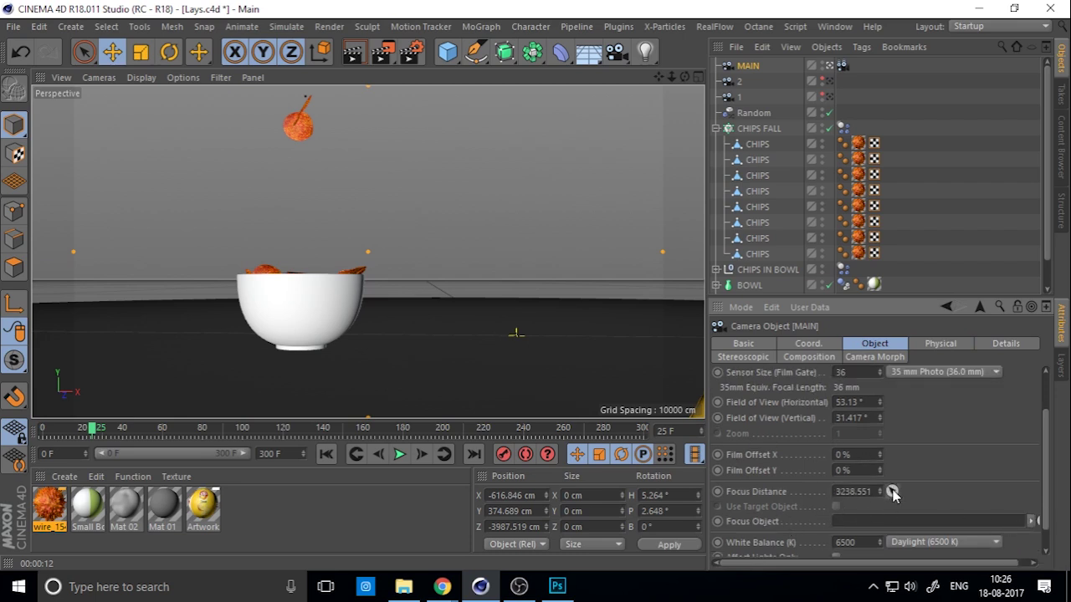
left_click_drag(117, 434, 462, 434)
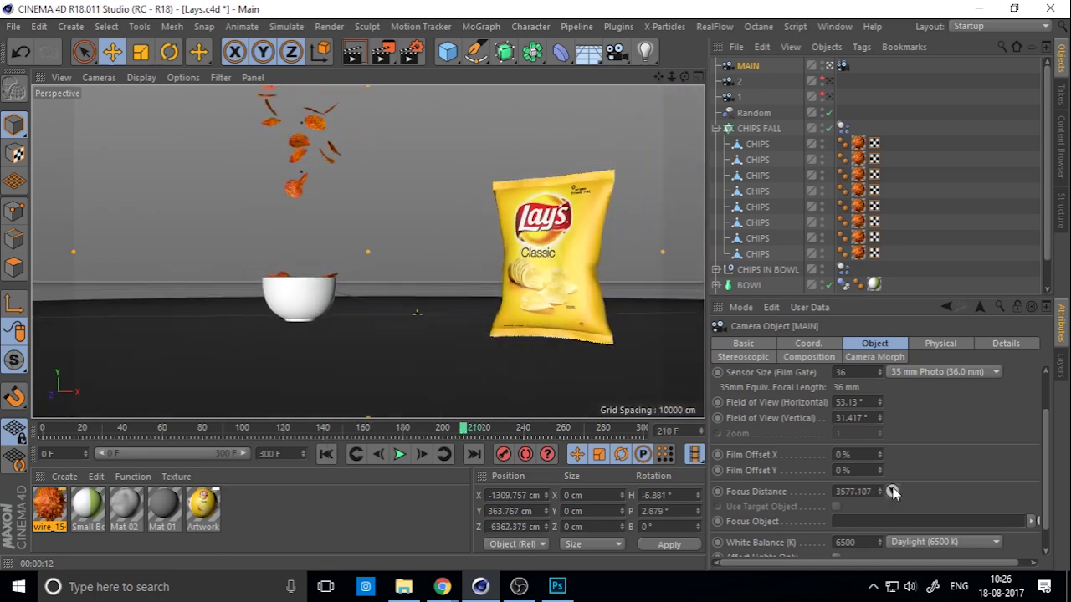
- Pick the Lay's Classic bag in the view as the focus distance target of the MAIN camera
left_click(892, 492)
left_click(569, 253)
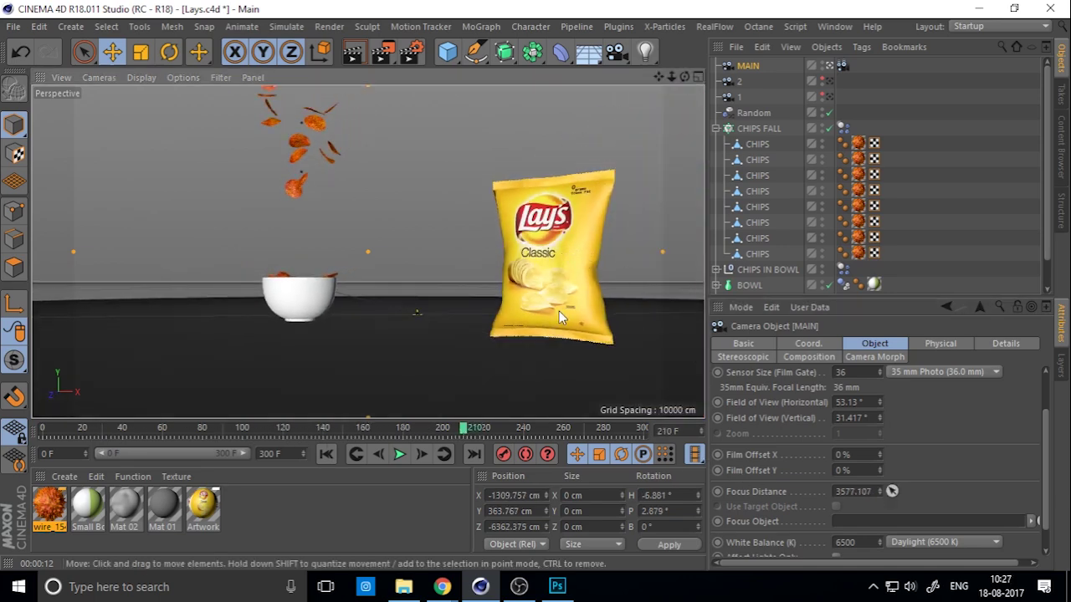
- Examine the MAIN camera's focus plane relative to the bowl and the bag in the top and front views
middle_click(581, 204)
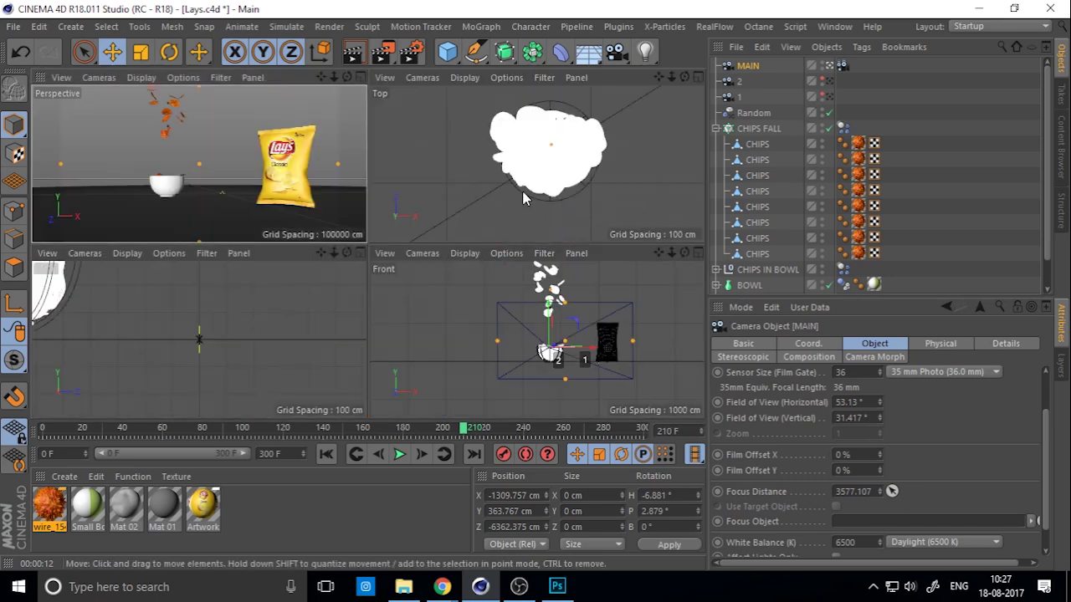
middle_click(521, 190)
scroll(521, 191, "down", 5)
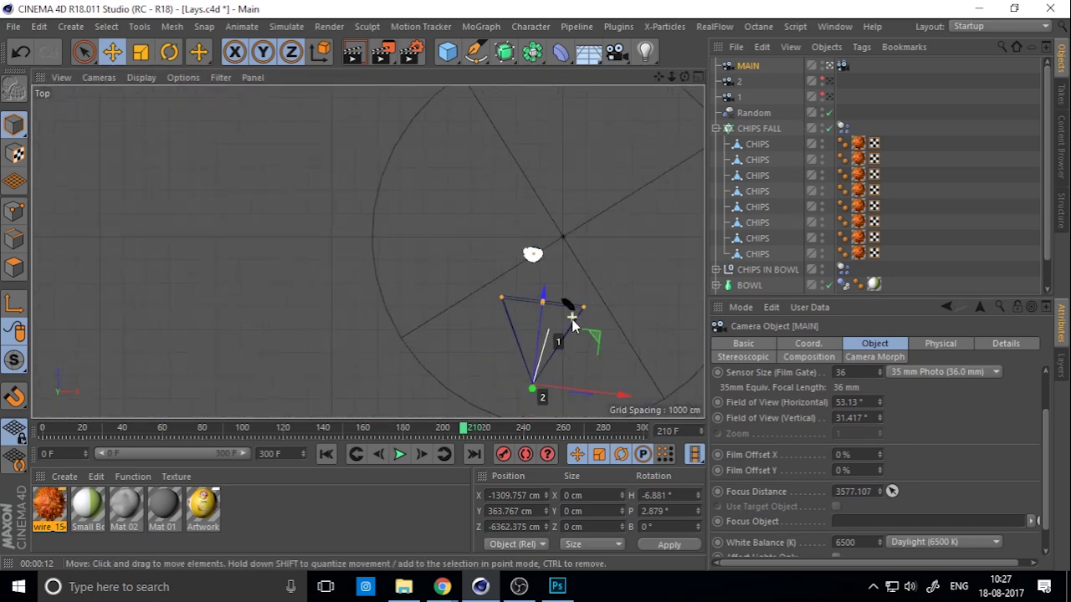
middle_click(596, 316)
middle_click(488, 278)
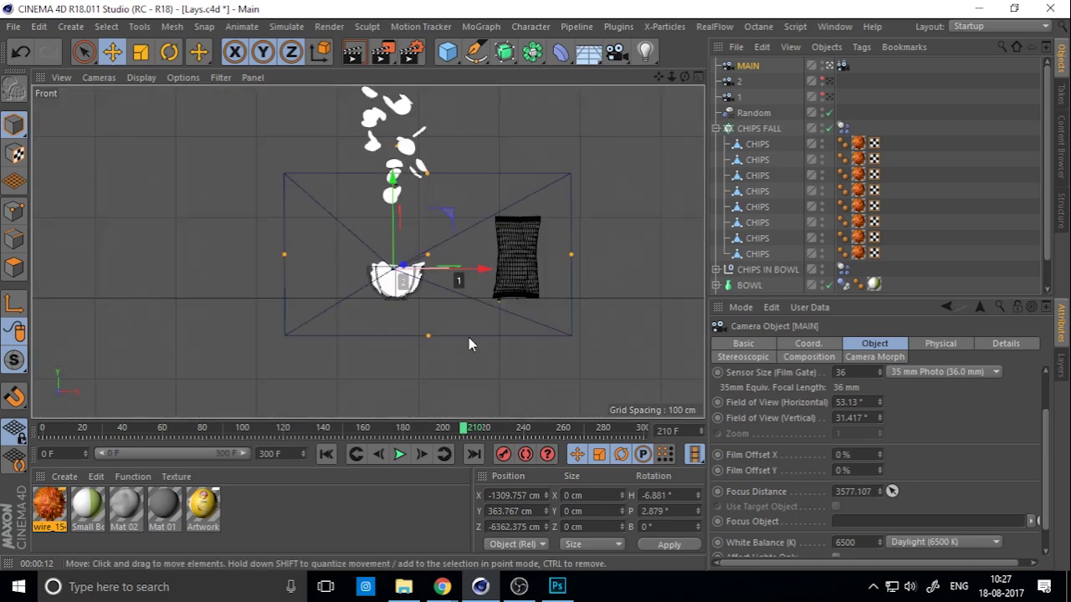
middle_click(415, 243)
middle_click(550, 153)
middle_click(484, 257)
middle_click(542, 177)
scroll(371, 249, "up", 6)
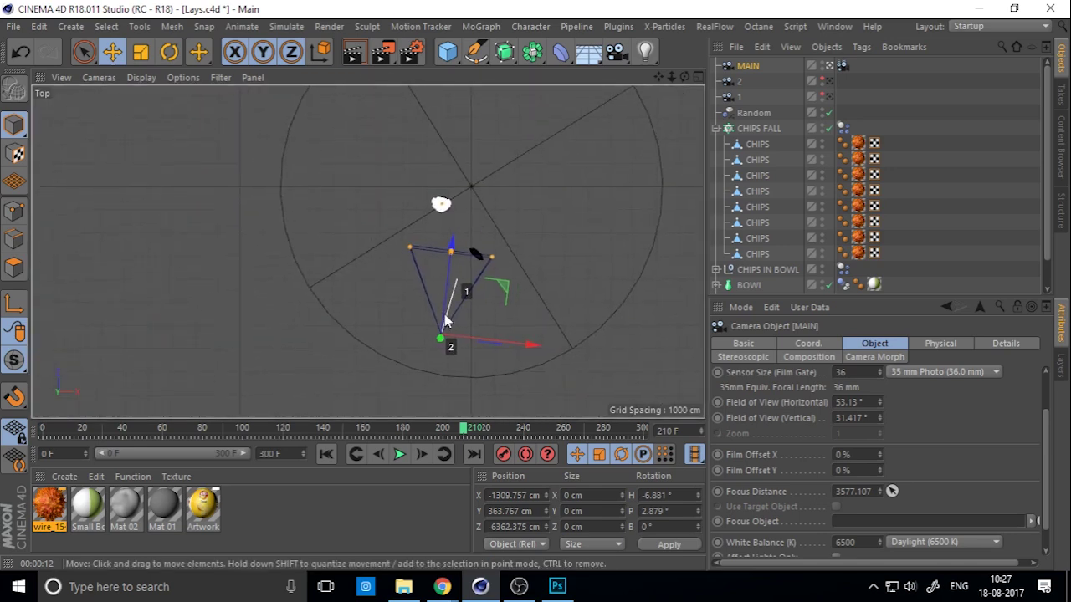
scroll(449, 316, "up", 2)
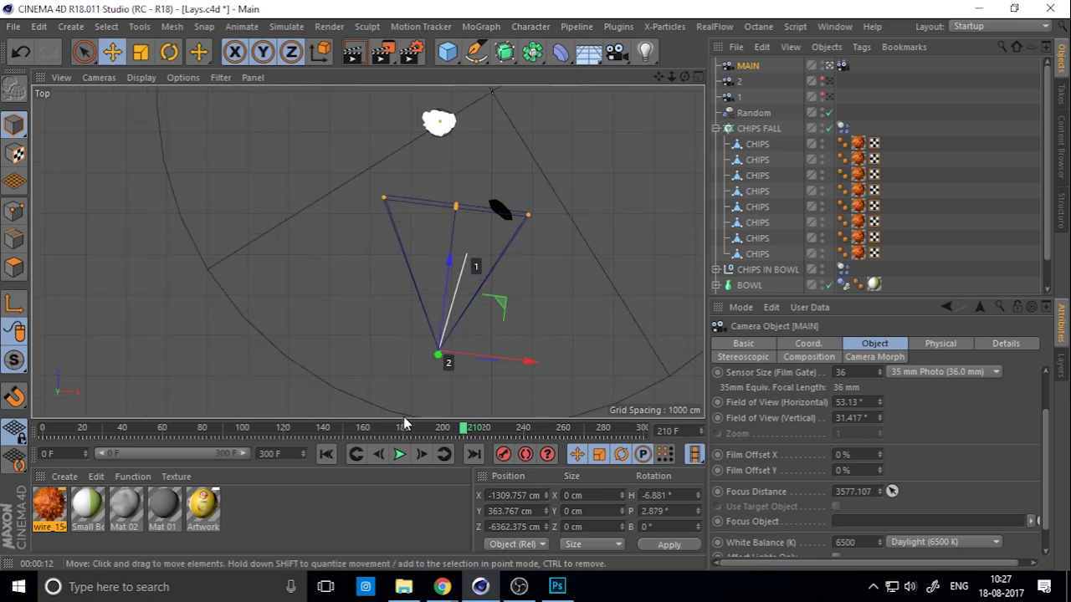
- Scrub the timeline between frames 0 and 267 in the top view to check how the MAIN camera's focus plane travels
left_click_drag(434, 433, 128, 436)
left_click_drag(64, 435, 37, 443)
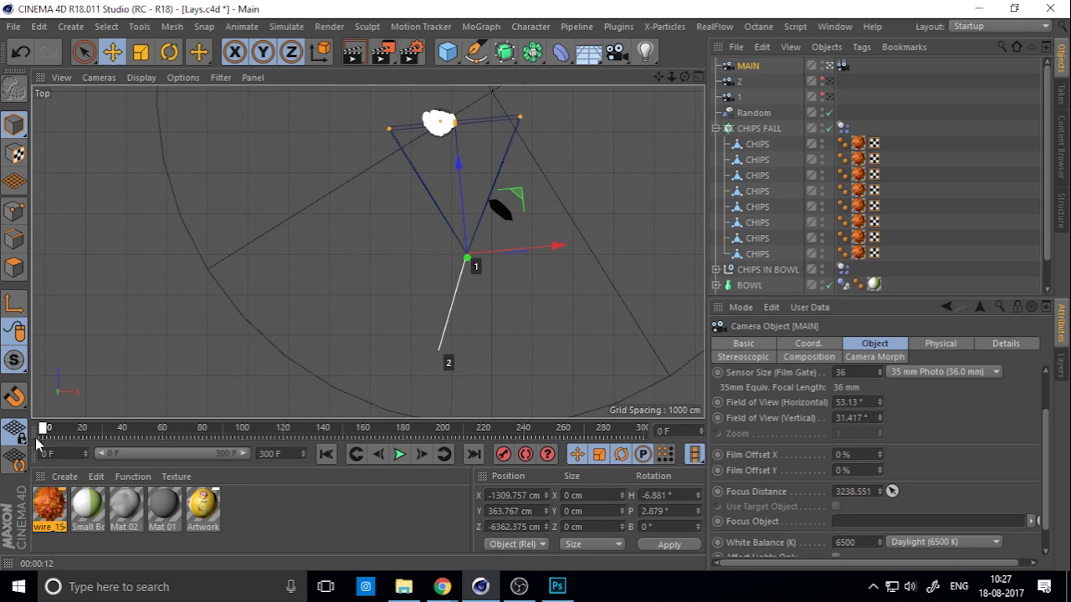
left_click_drag(153, 442, 326, 435)
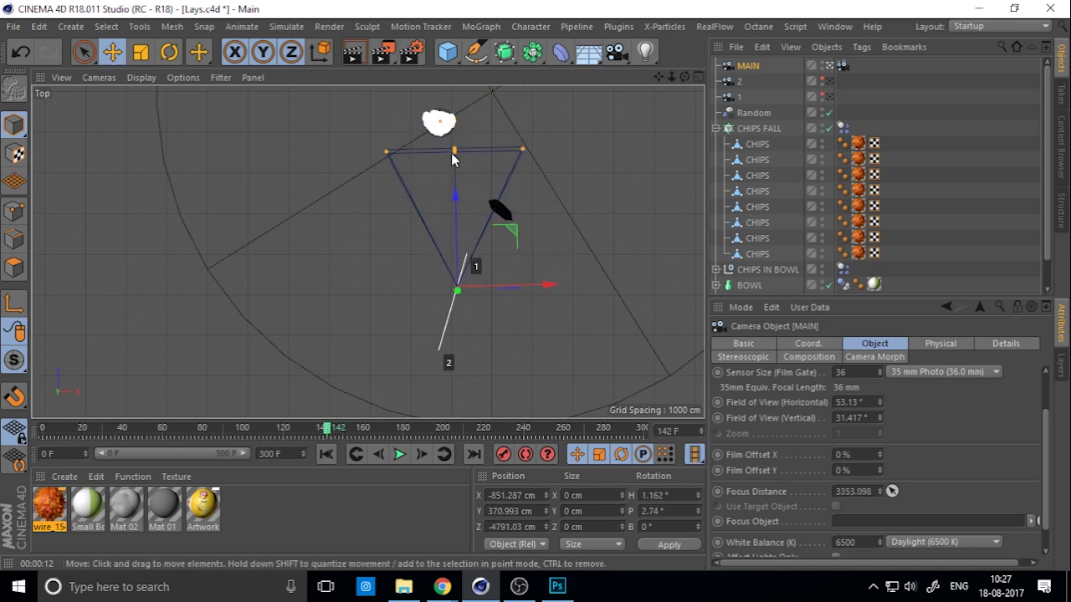
left_click_drag(209, 442, 7, 452)
left_click_drag(174, 432, 579, 430)
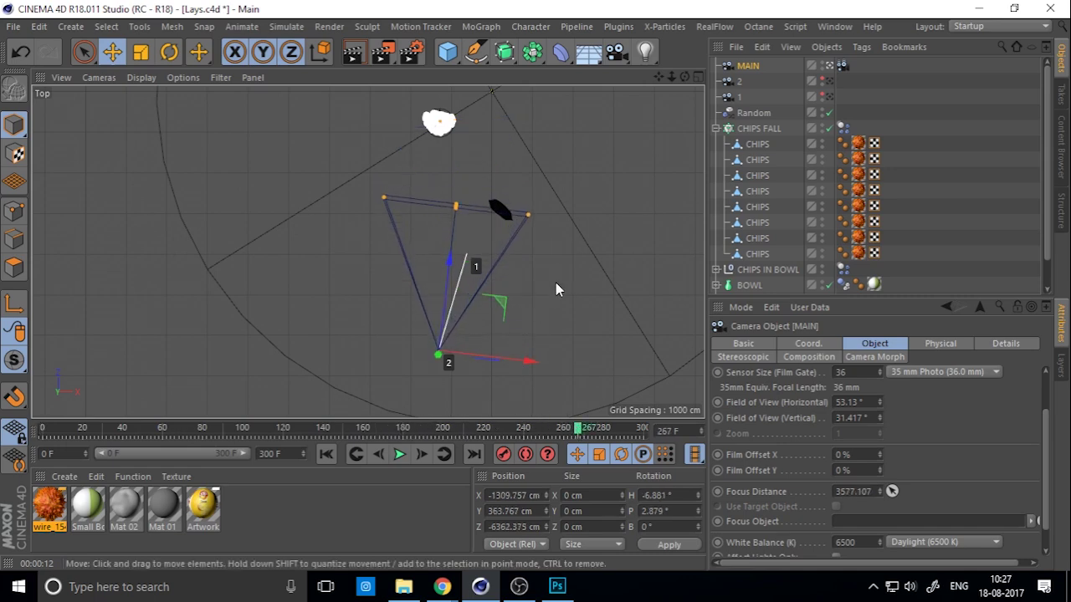
- Render previews of the perspective view at frames 267, 143 and 185 to check the depth of field
middle_click(560, 280)
middle_click(216, 184)
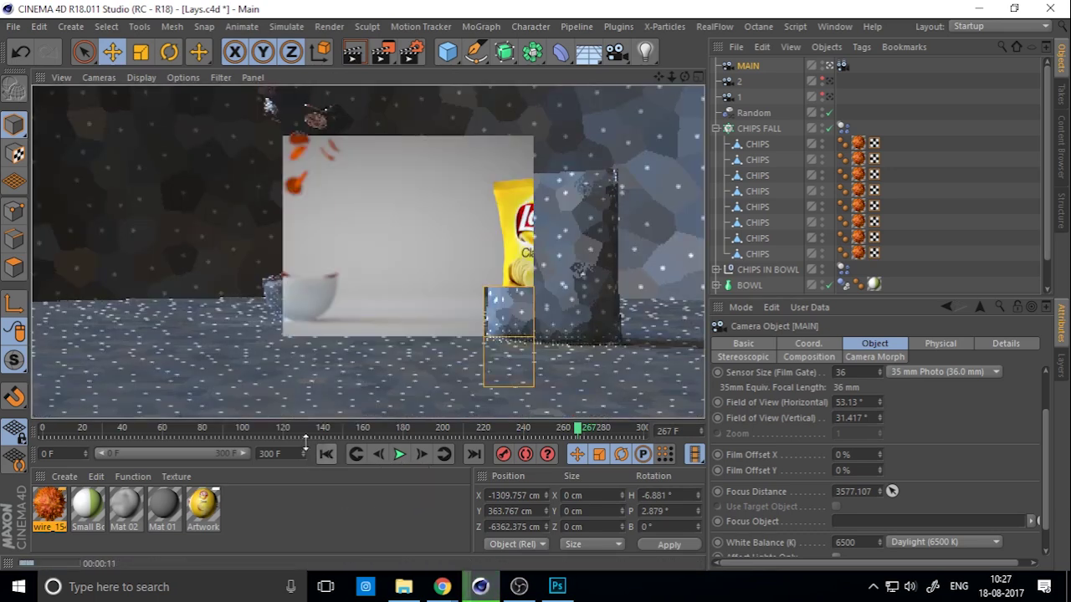
left_click(240, 429)
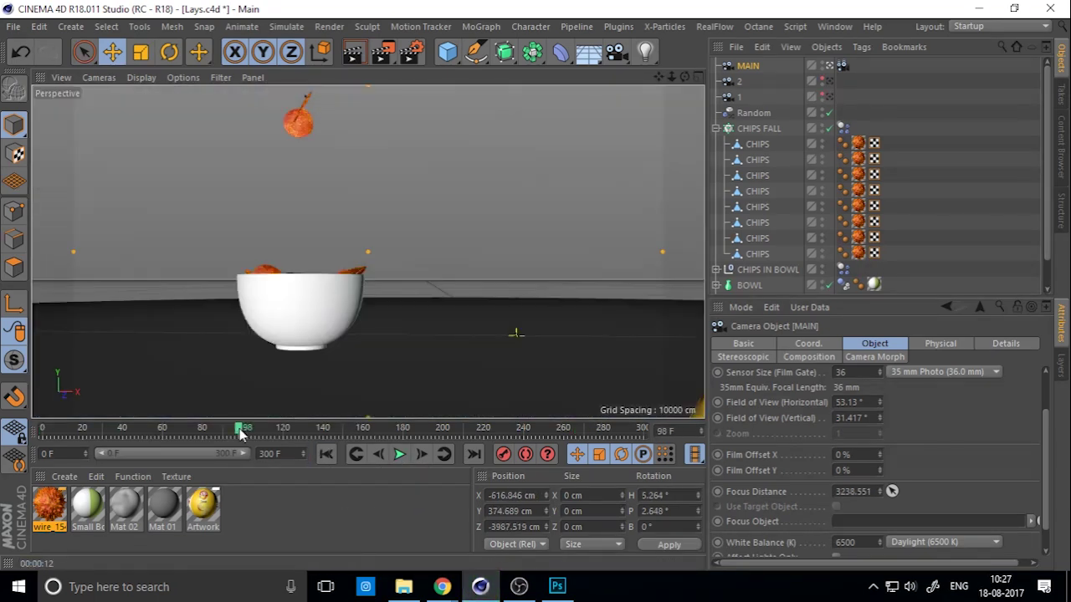
left_click_drag(248, 434, 329, 434)
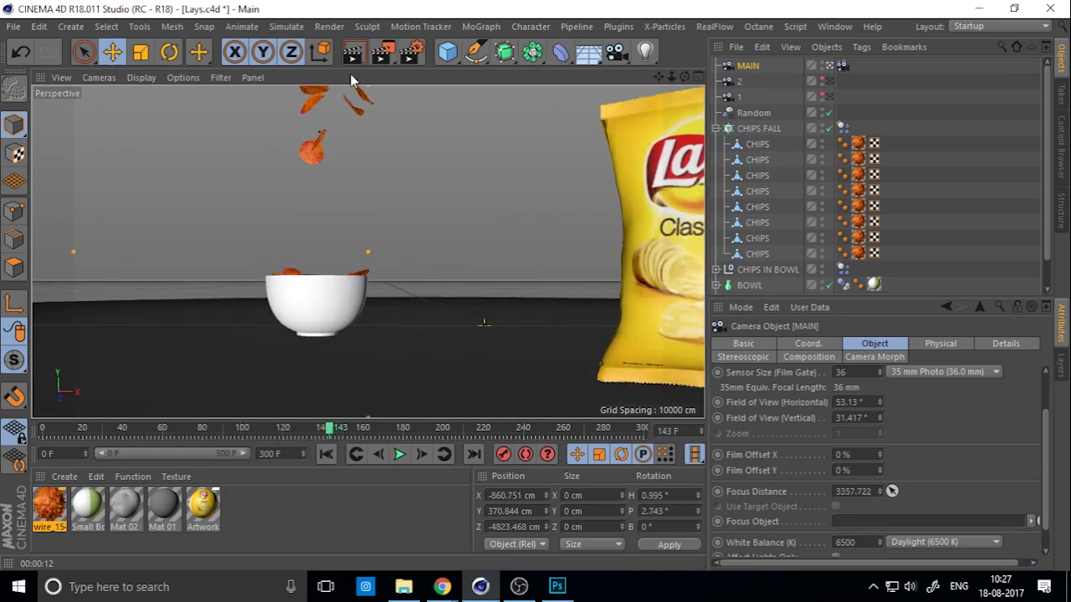
left_click(355, 52)
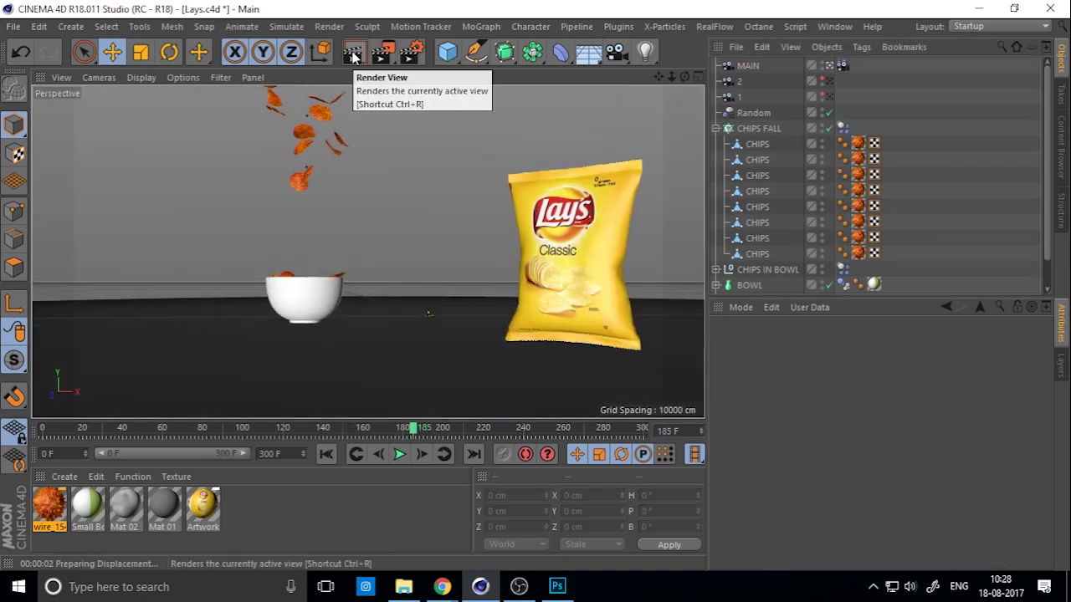
left_click(354, 52)
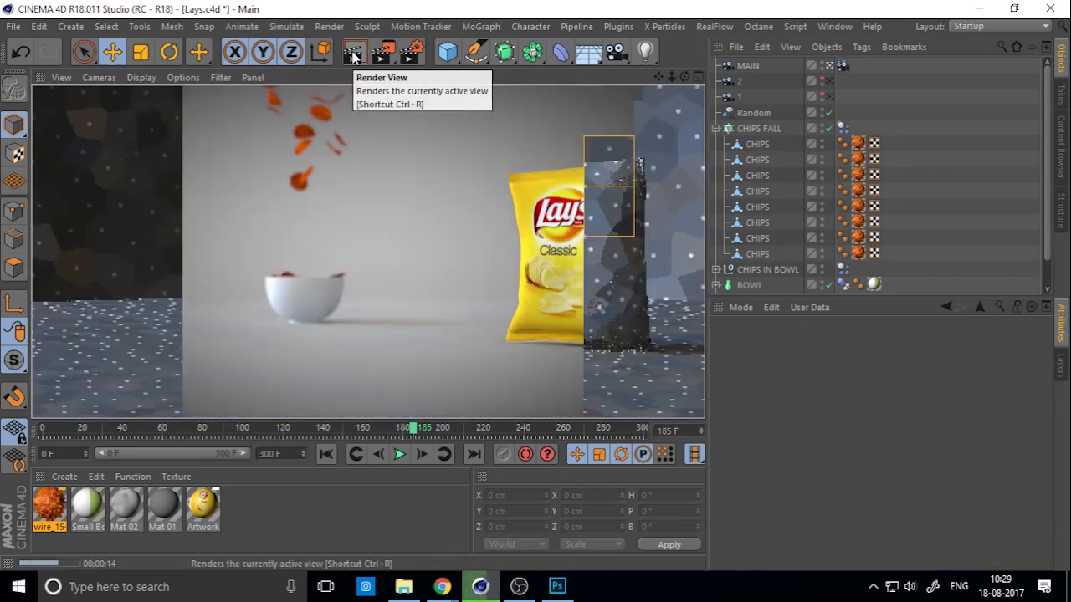
left_click(347, 156)
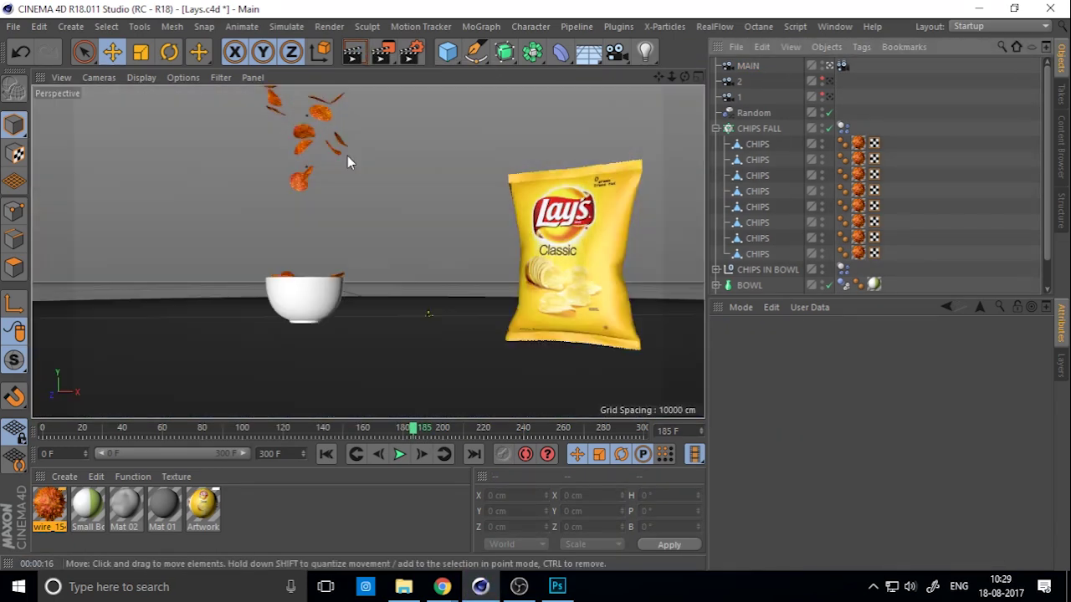
- Render the active project to the Picture Viewer
left_click(381, 55)
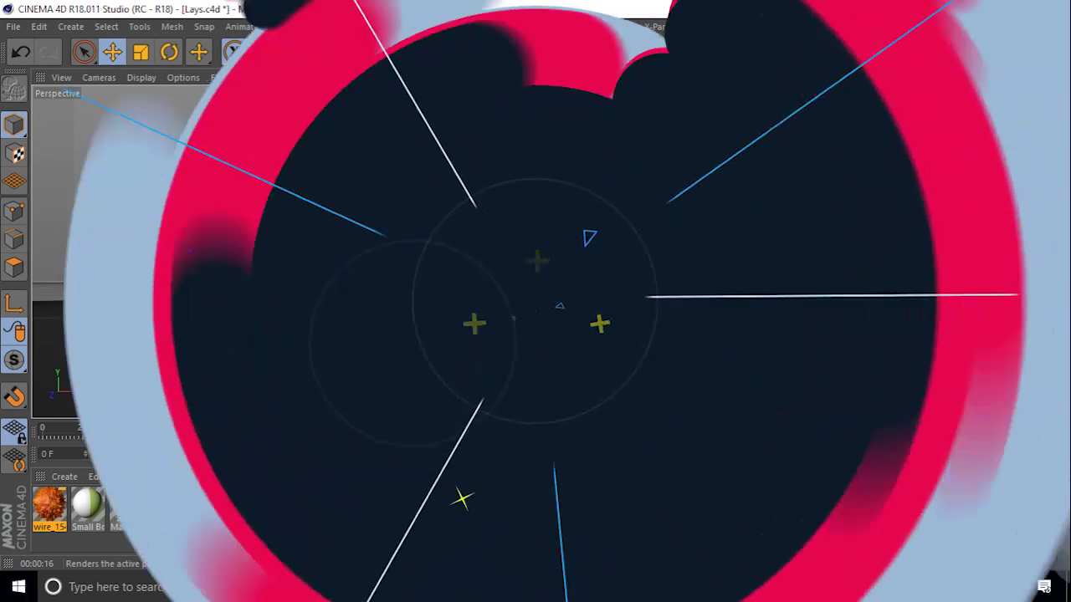